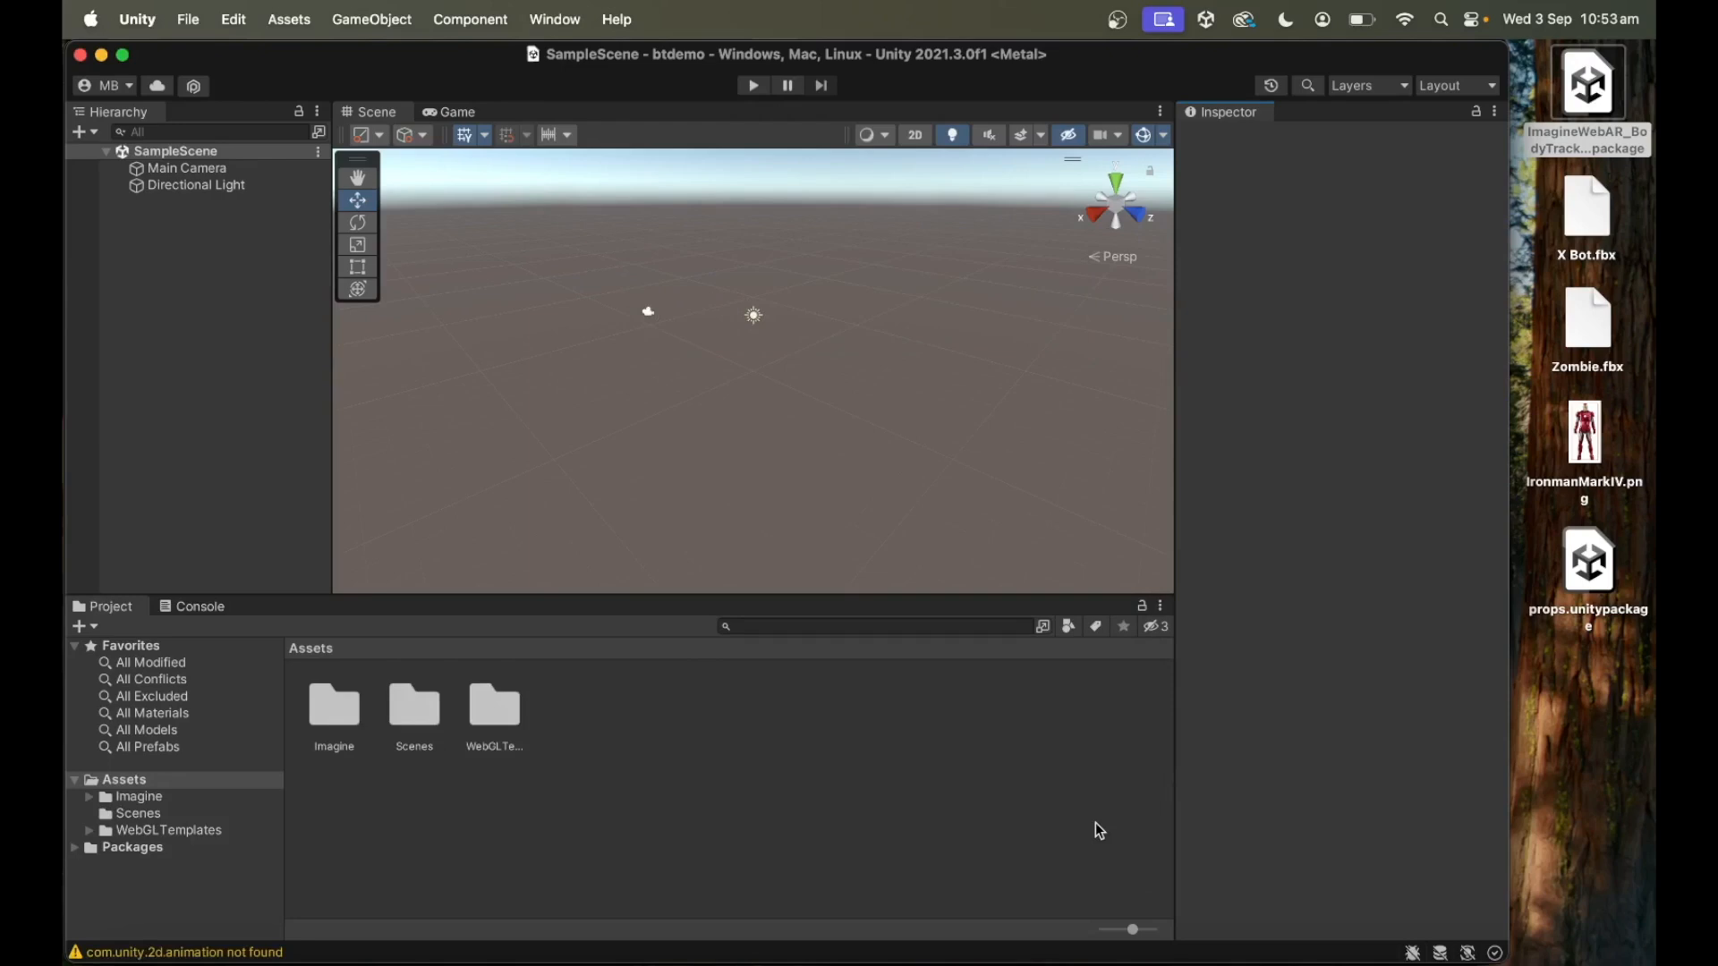
Create an Imagine WebAR BodyTracker object in the sample scene.
{"action": "left_click", "coordinate": [288, 20]}
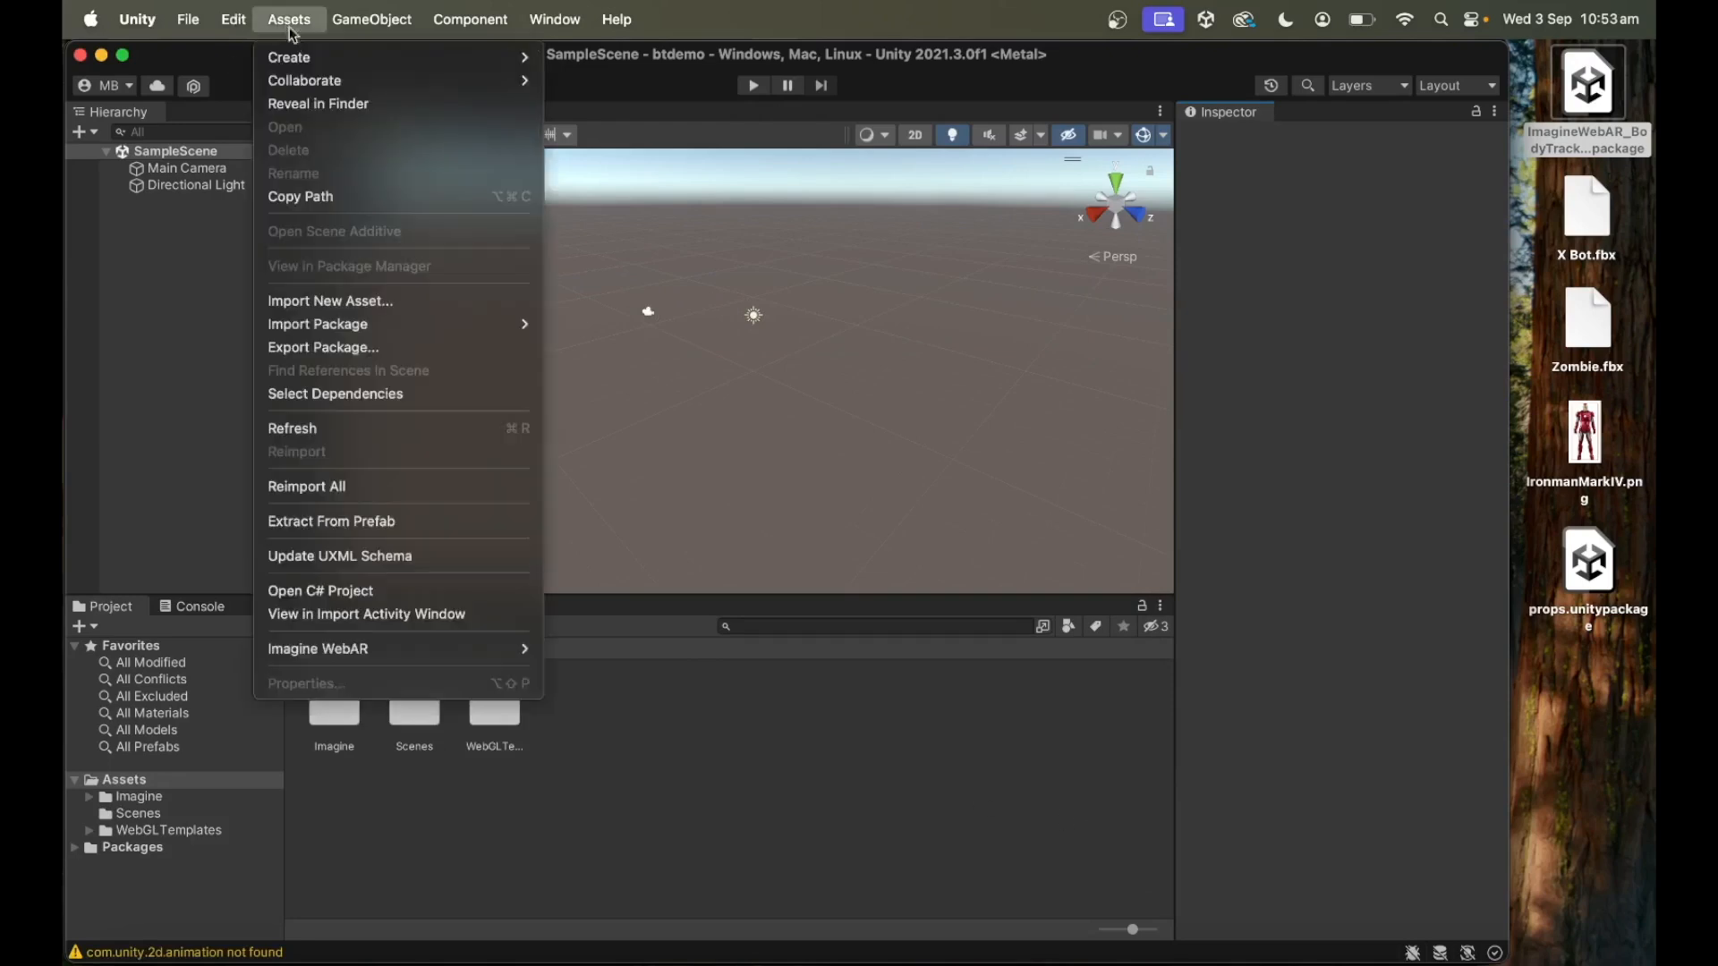
{"action": "mouse_move", "coordinate": [369, 651]}
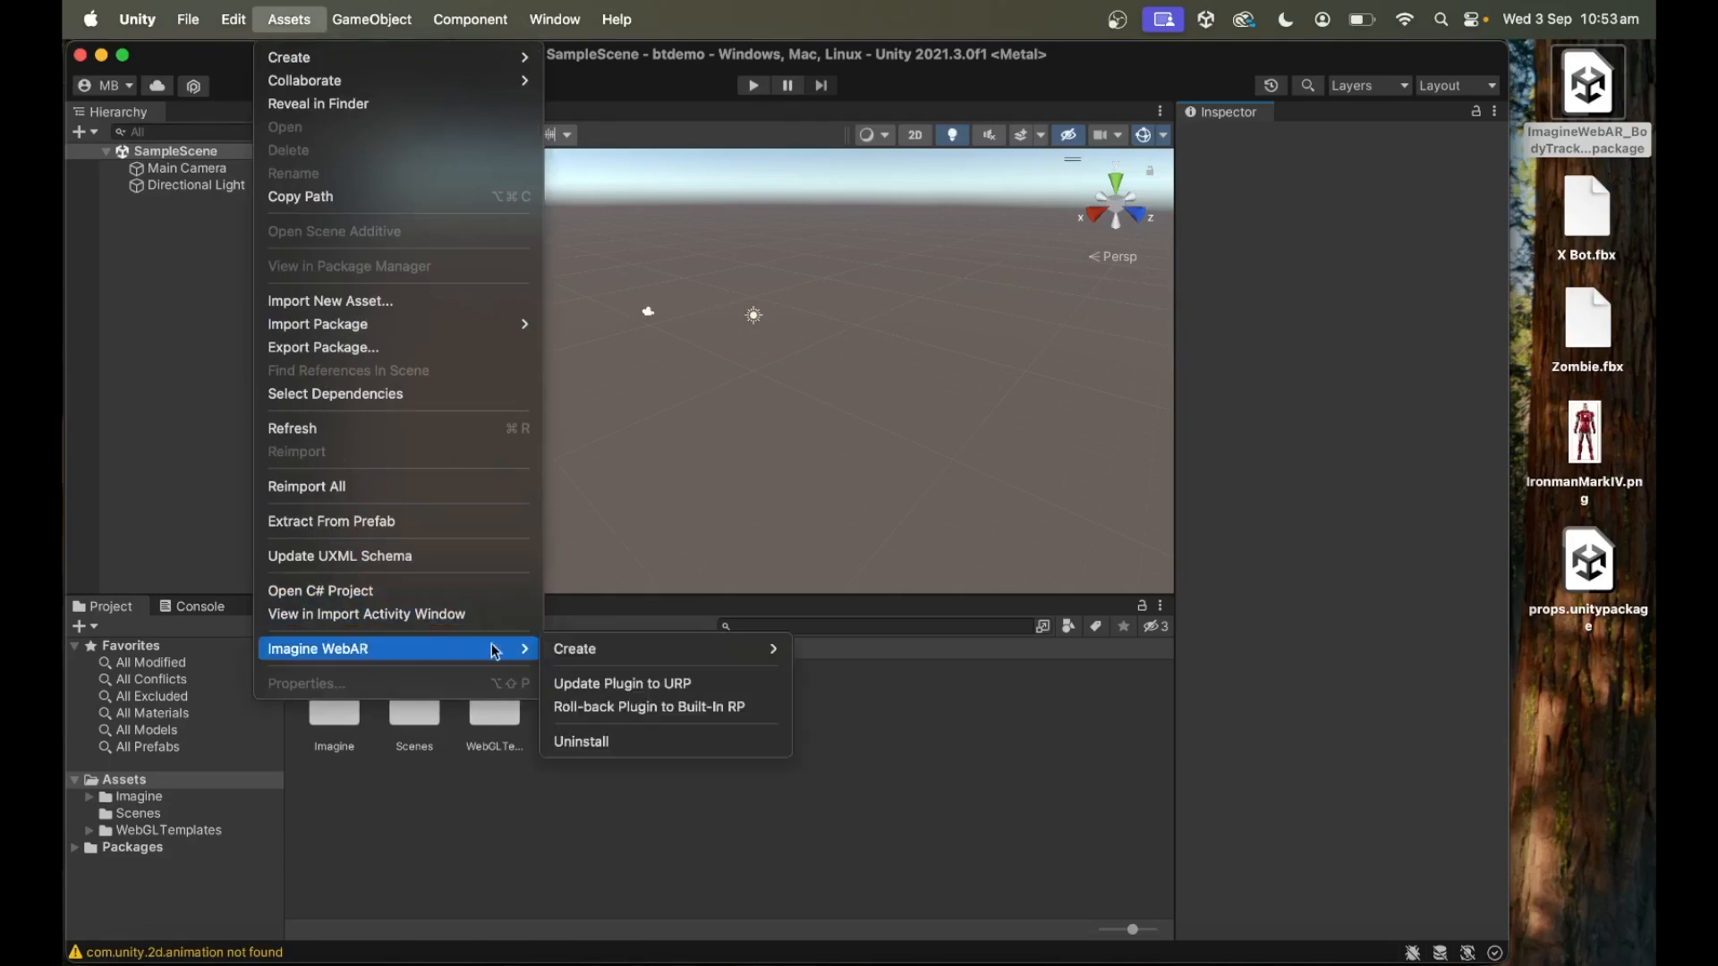
{"action": "mouse_move", "coordinate": [626, 651]}
{"action": "left_click", "coordinate": [831, 651]}
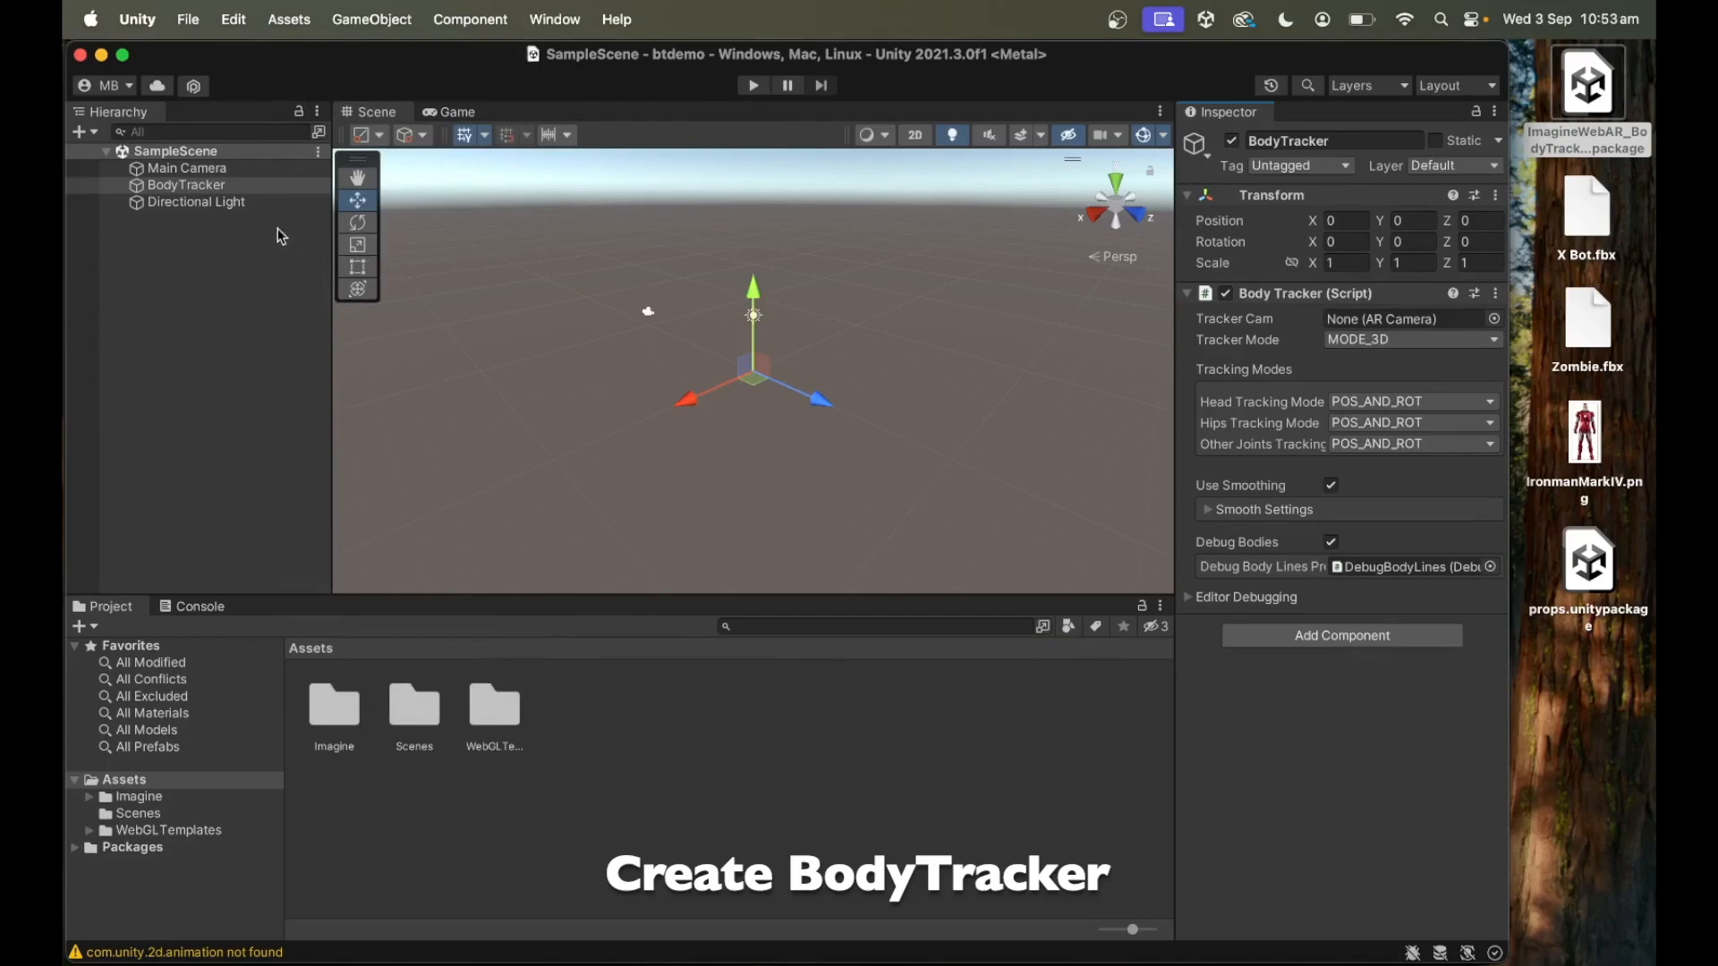
Delete the scene's Main Camera and create an Imagine WebAR AR Camera to replace it.
{"action": "left_click", "coordinate": [196, 169]}
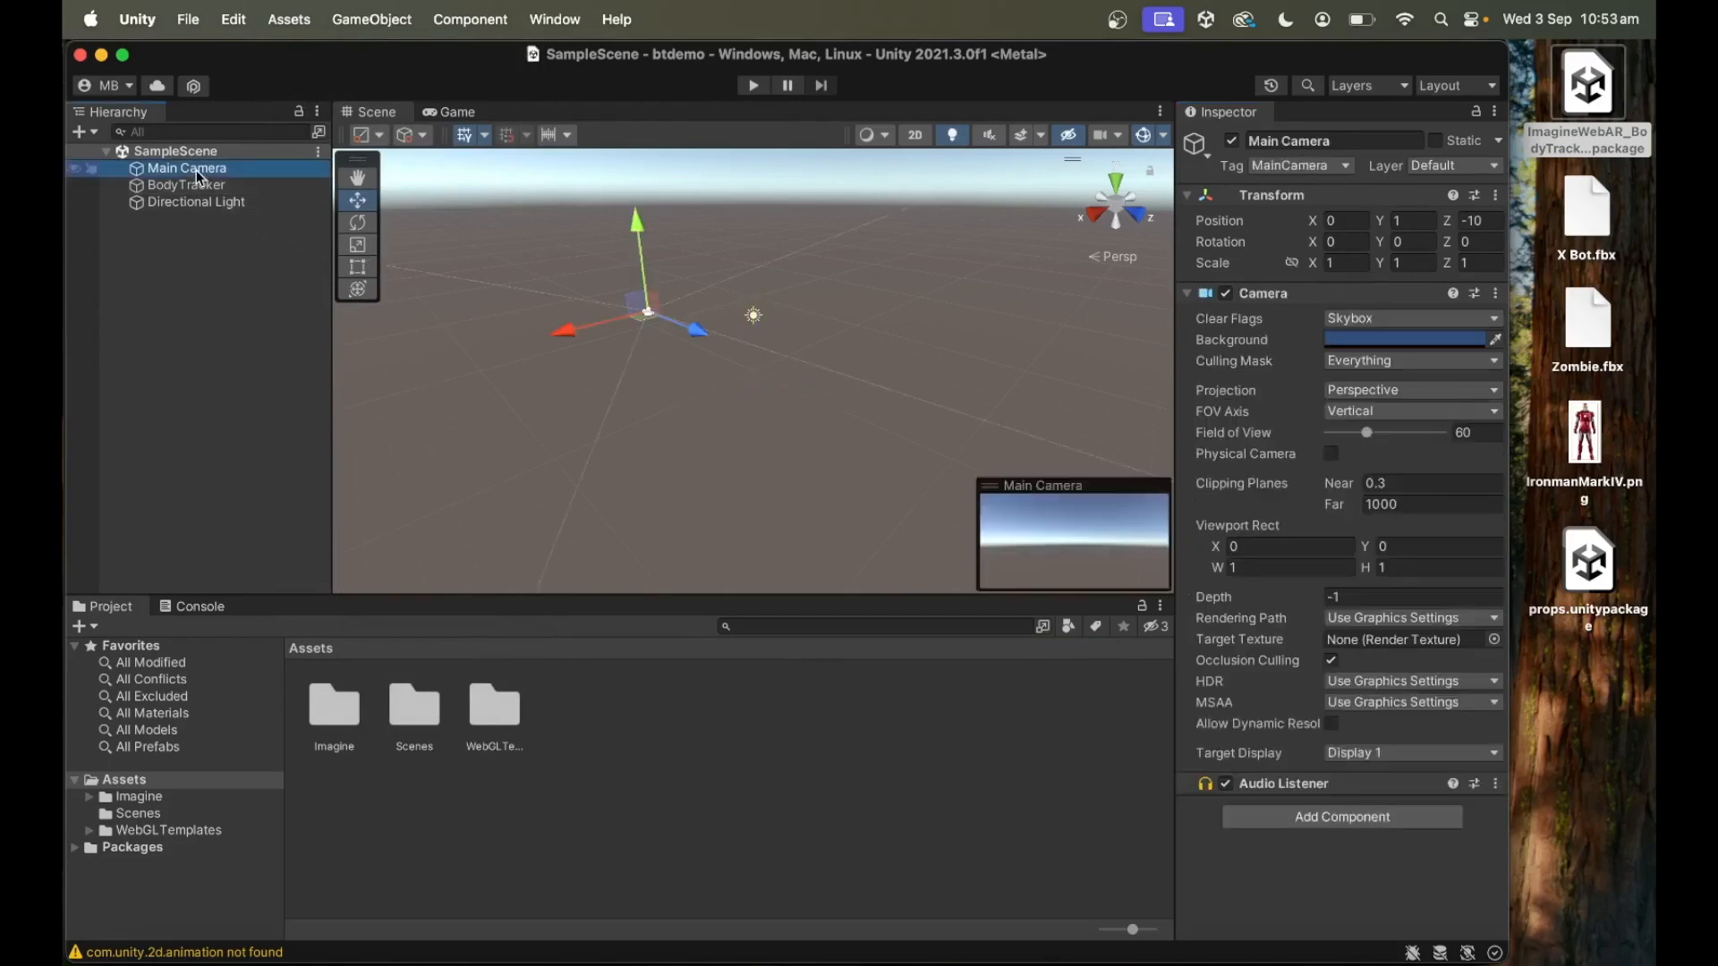
{"action": "right_click", "coordinate": [198, 169]}
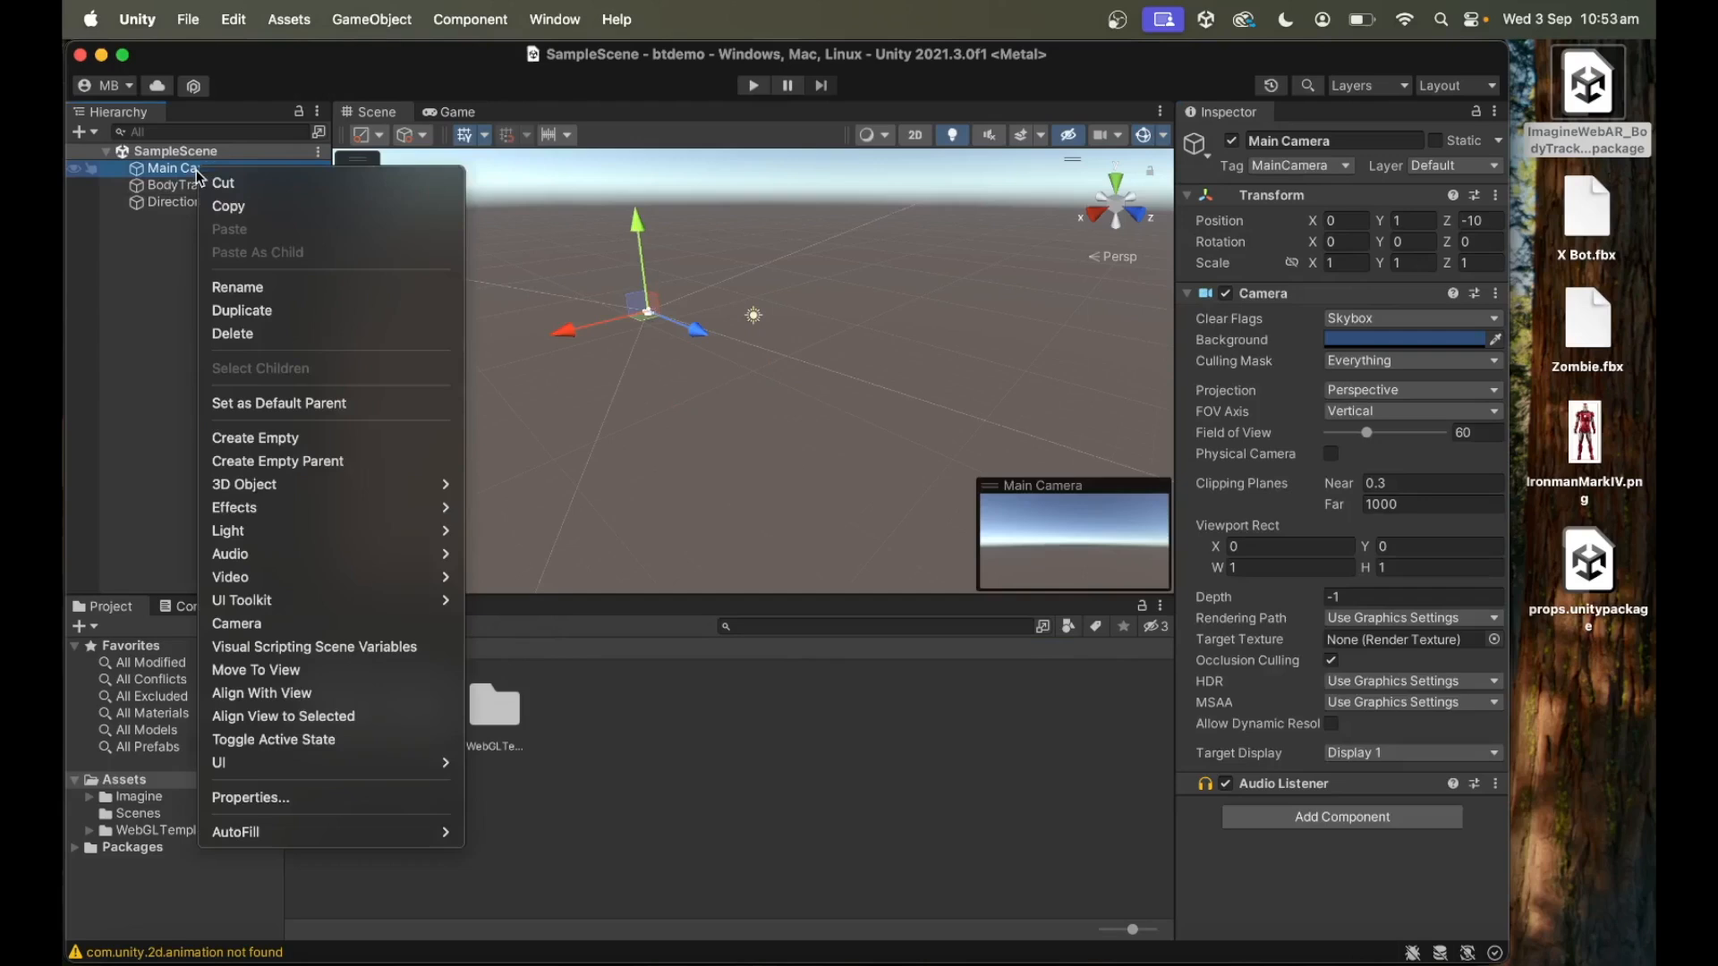
{"action": "left_click", "coordinate": [254, 334]}
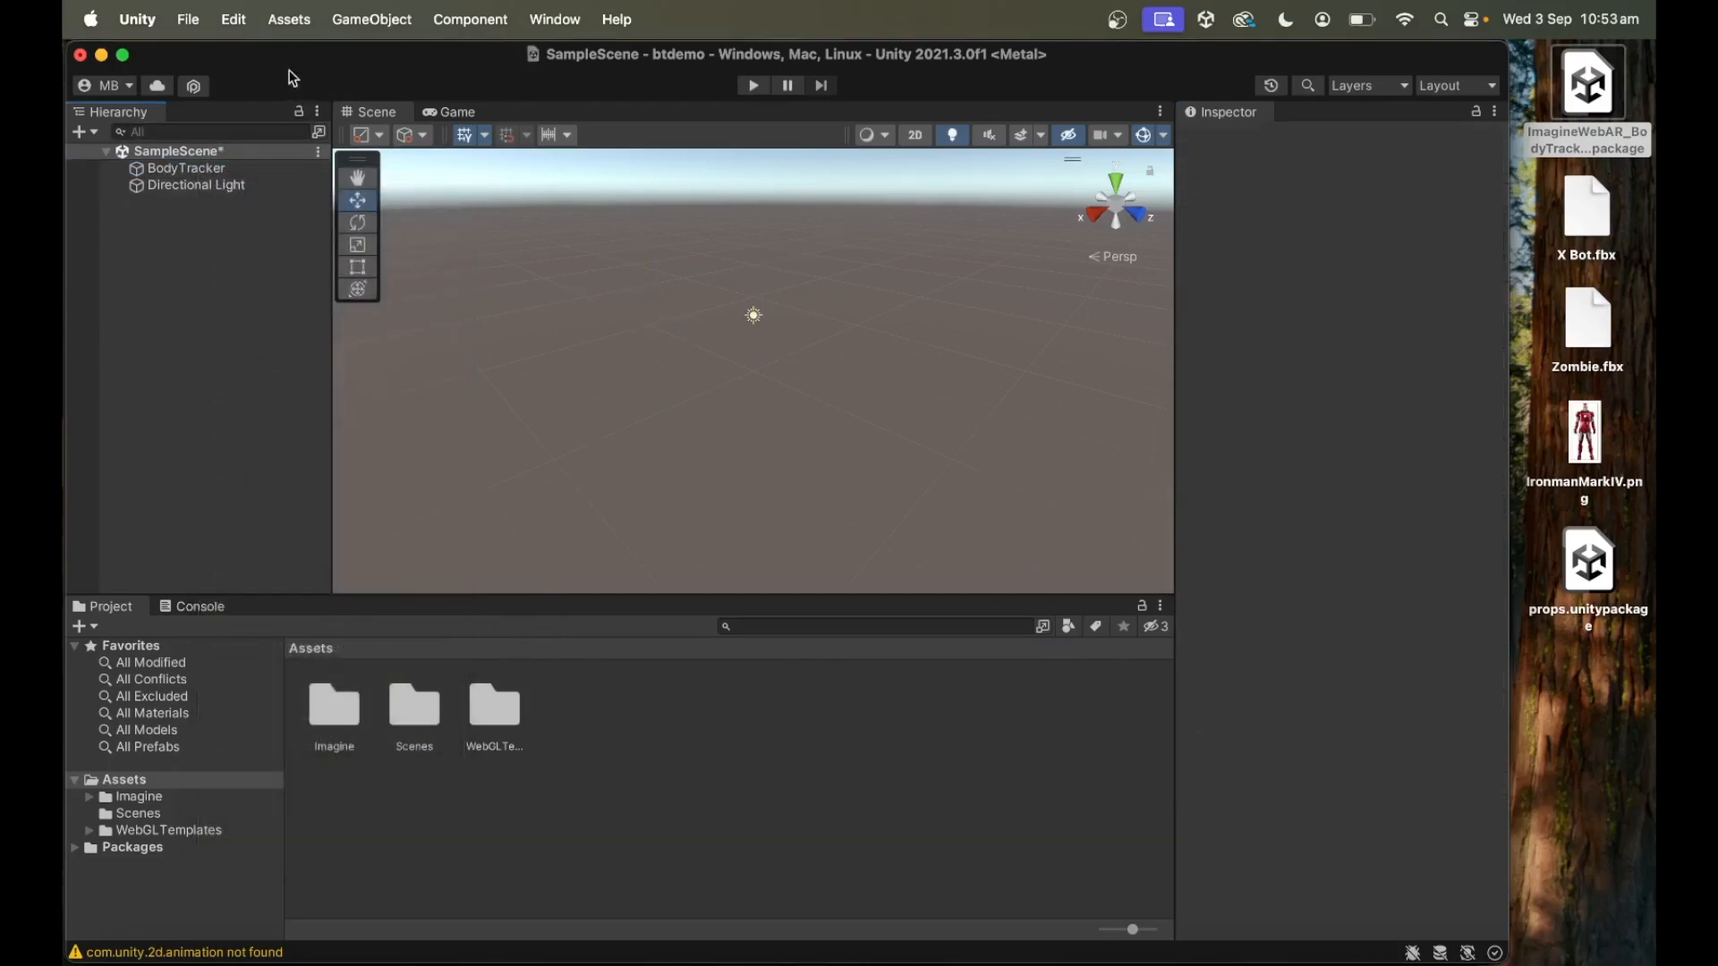
{"action": "left_click", "coordinate": [290, 20]}
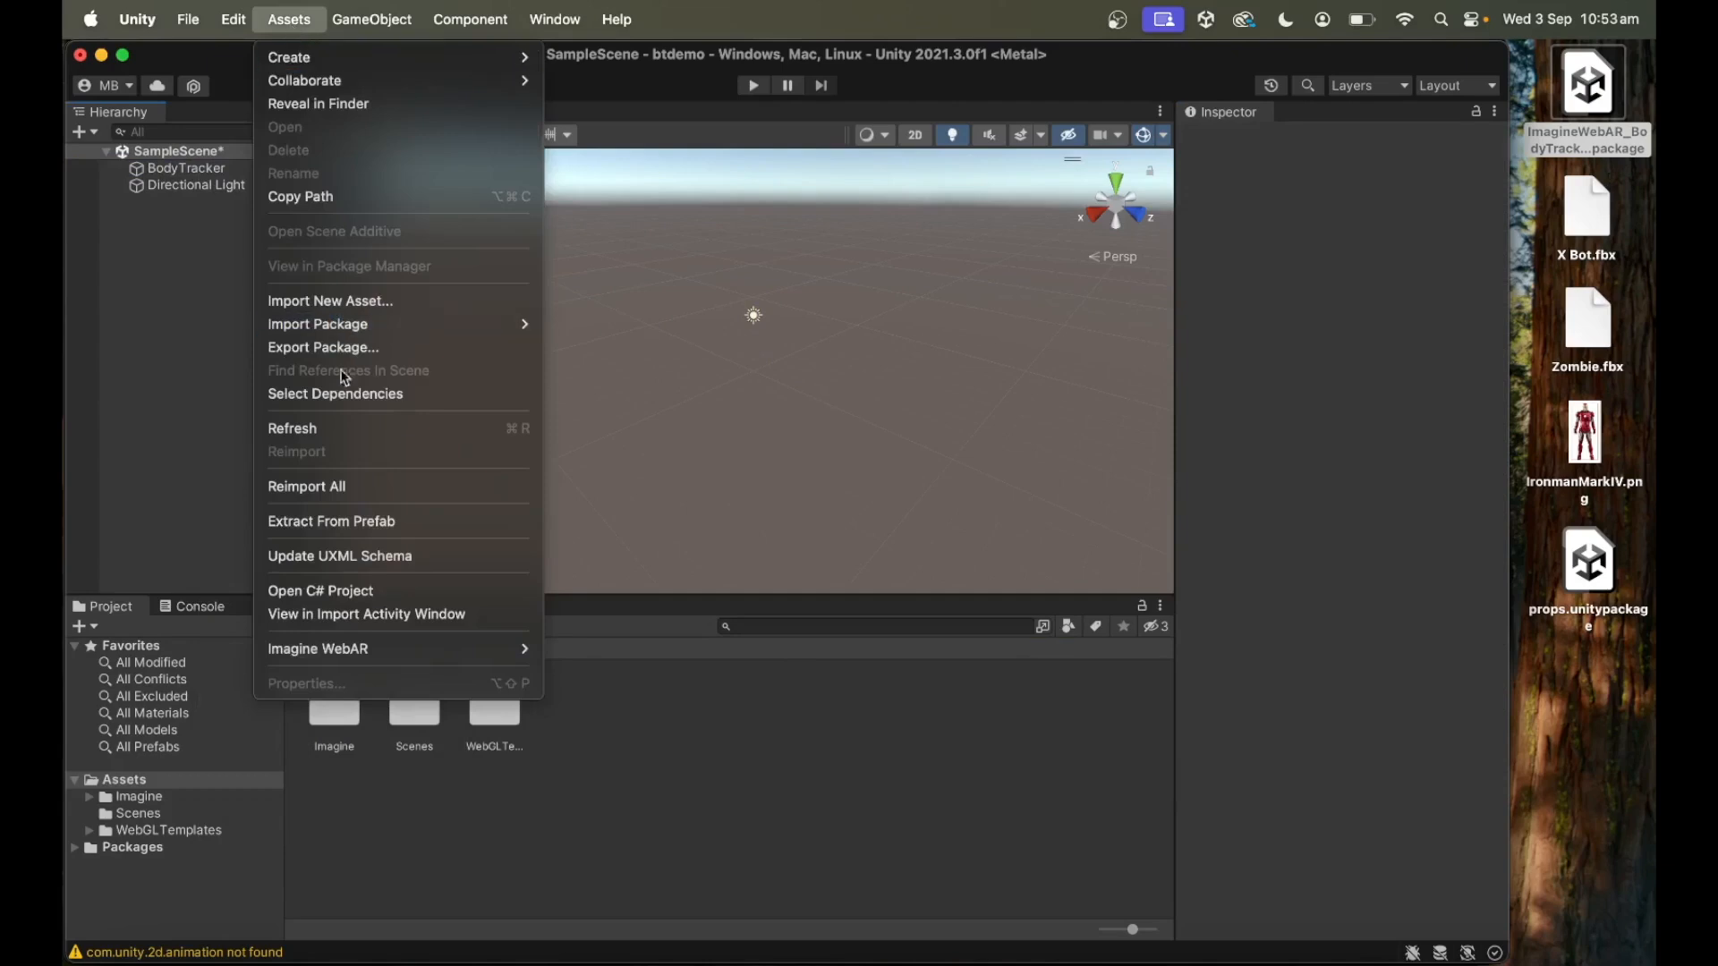
{"action": "mouse_move", "coordinate": [410, 648]}
{"action": "mouse_move", "coordinate": [606, 651]}
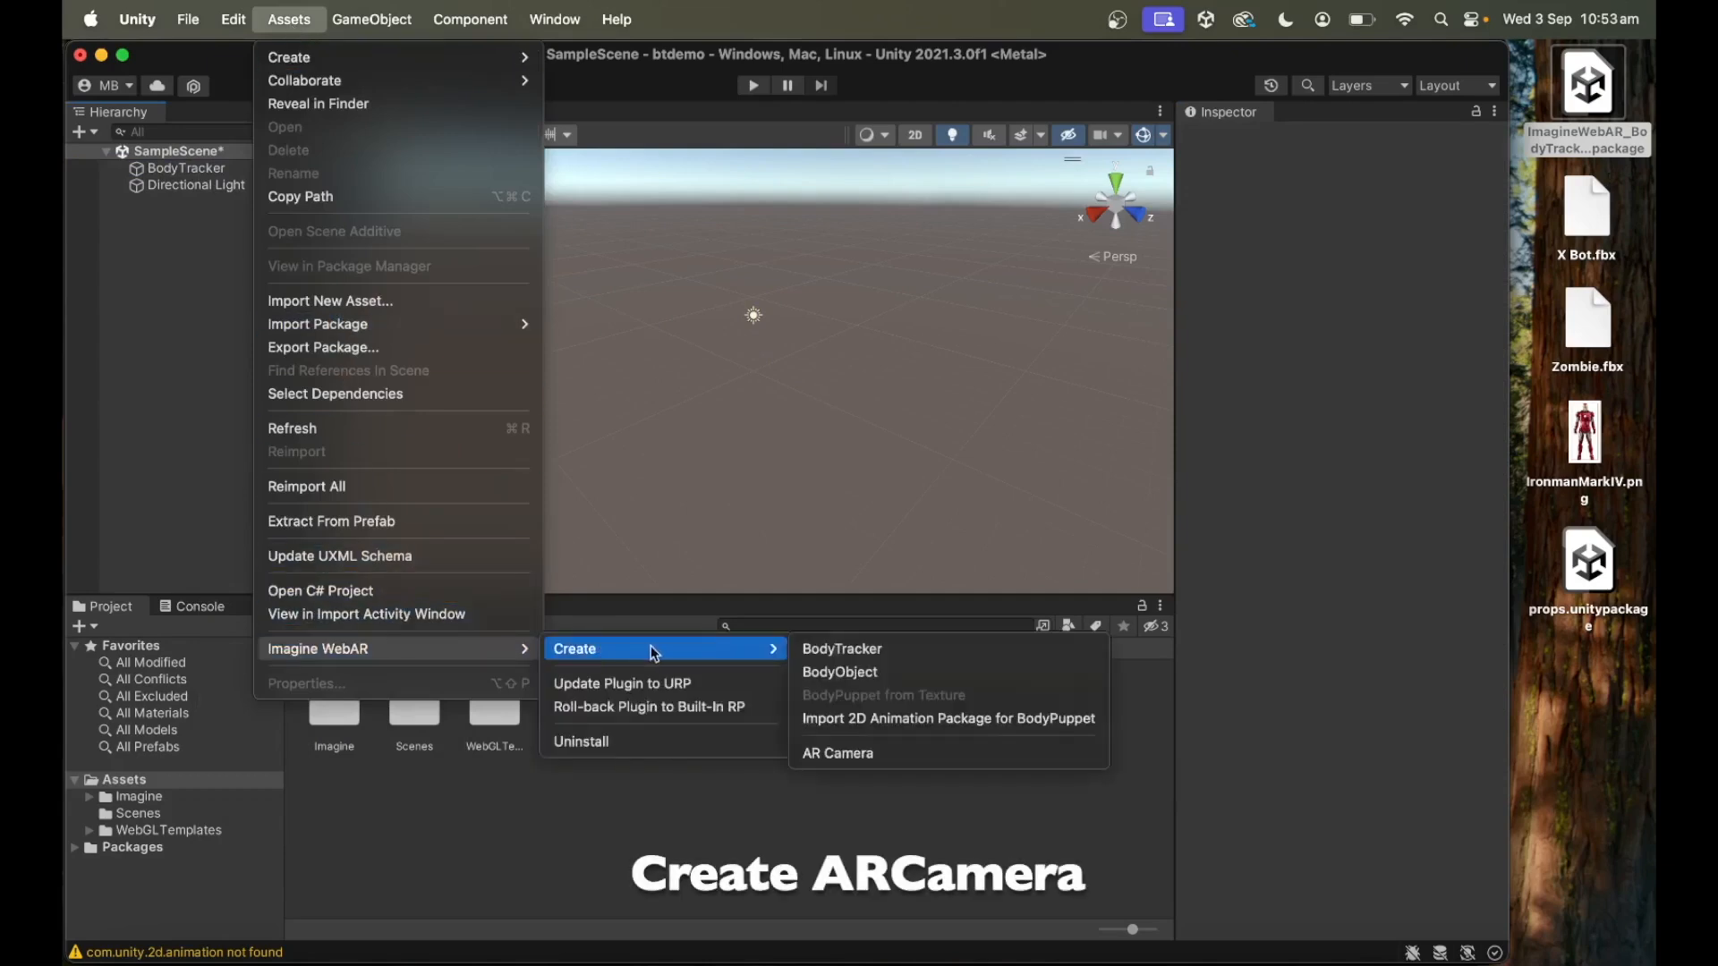
{"action": "left_click", "coordinate": [833, 754]}
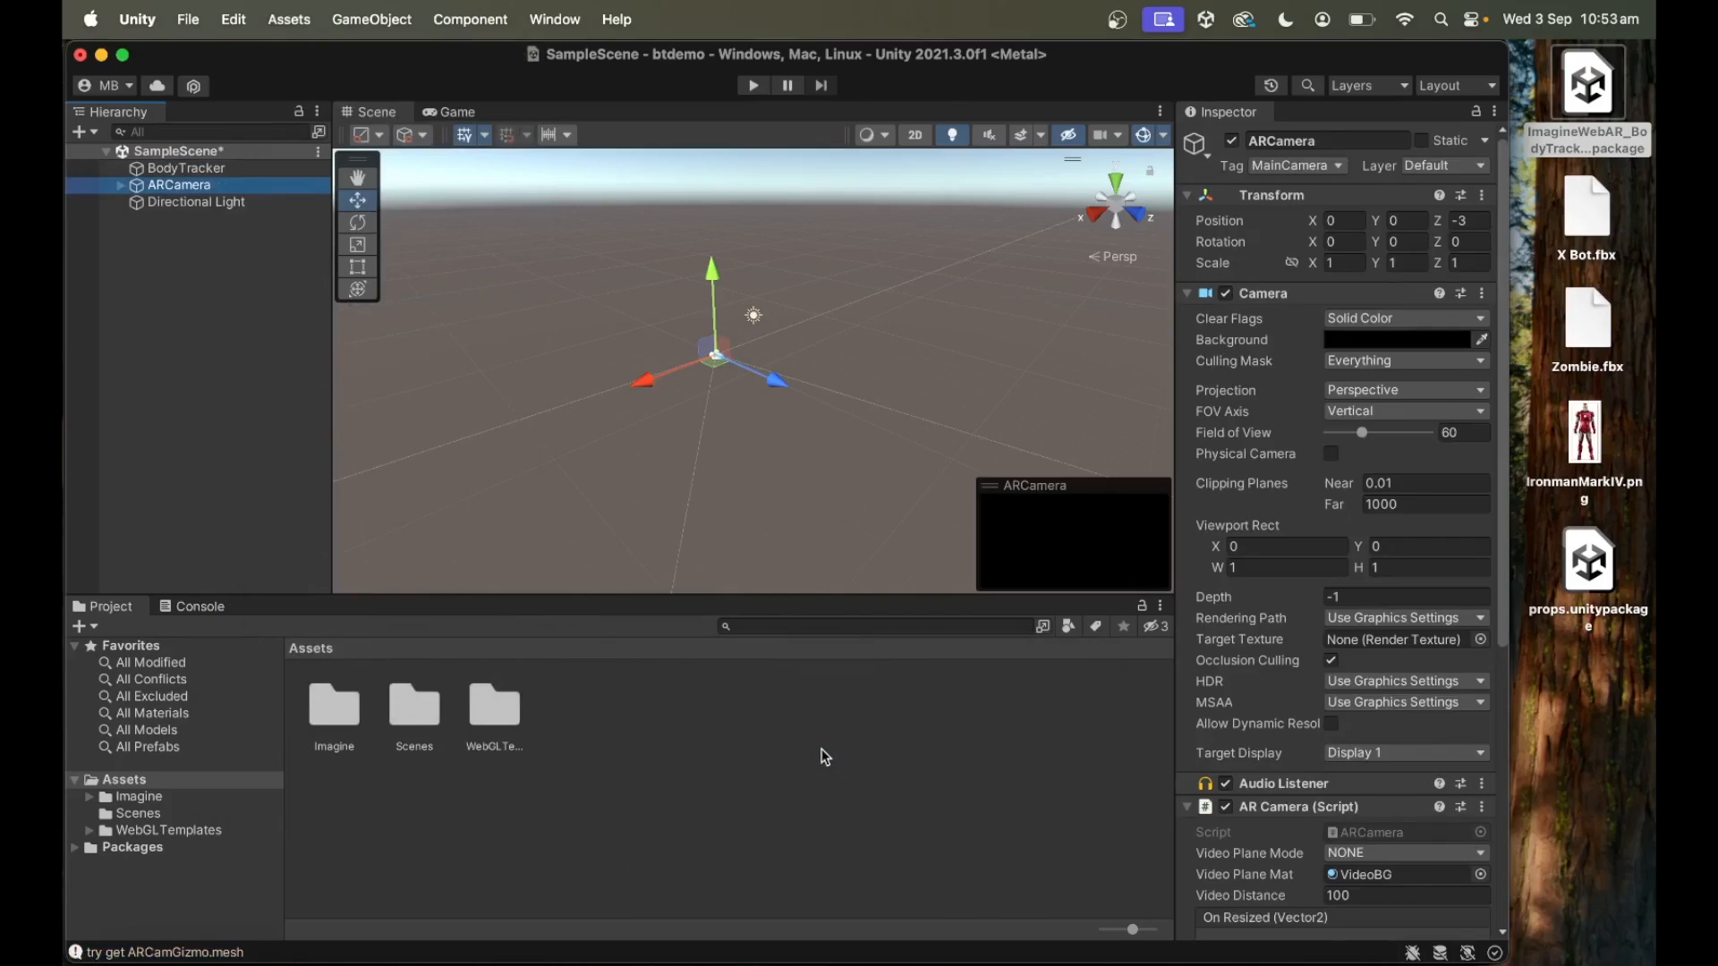
Assign ARCamera as the BodyTracker's Tracker Cam and turn off Debug Bodies.
{"action": "left_click", "coordinate": [215, 169]}
{"action": "left_click_drag", "start_coordinate": [181, 191], "coordinate": [1371, 325]}
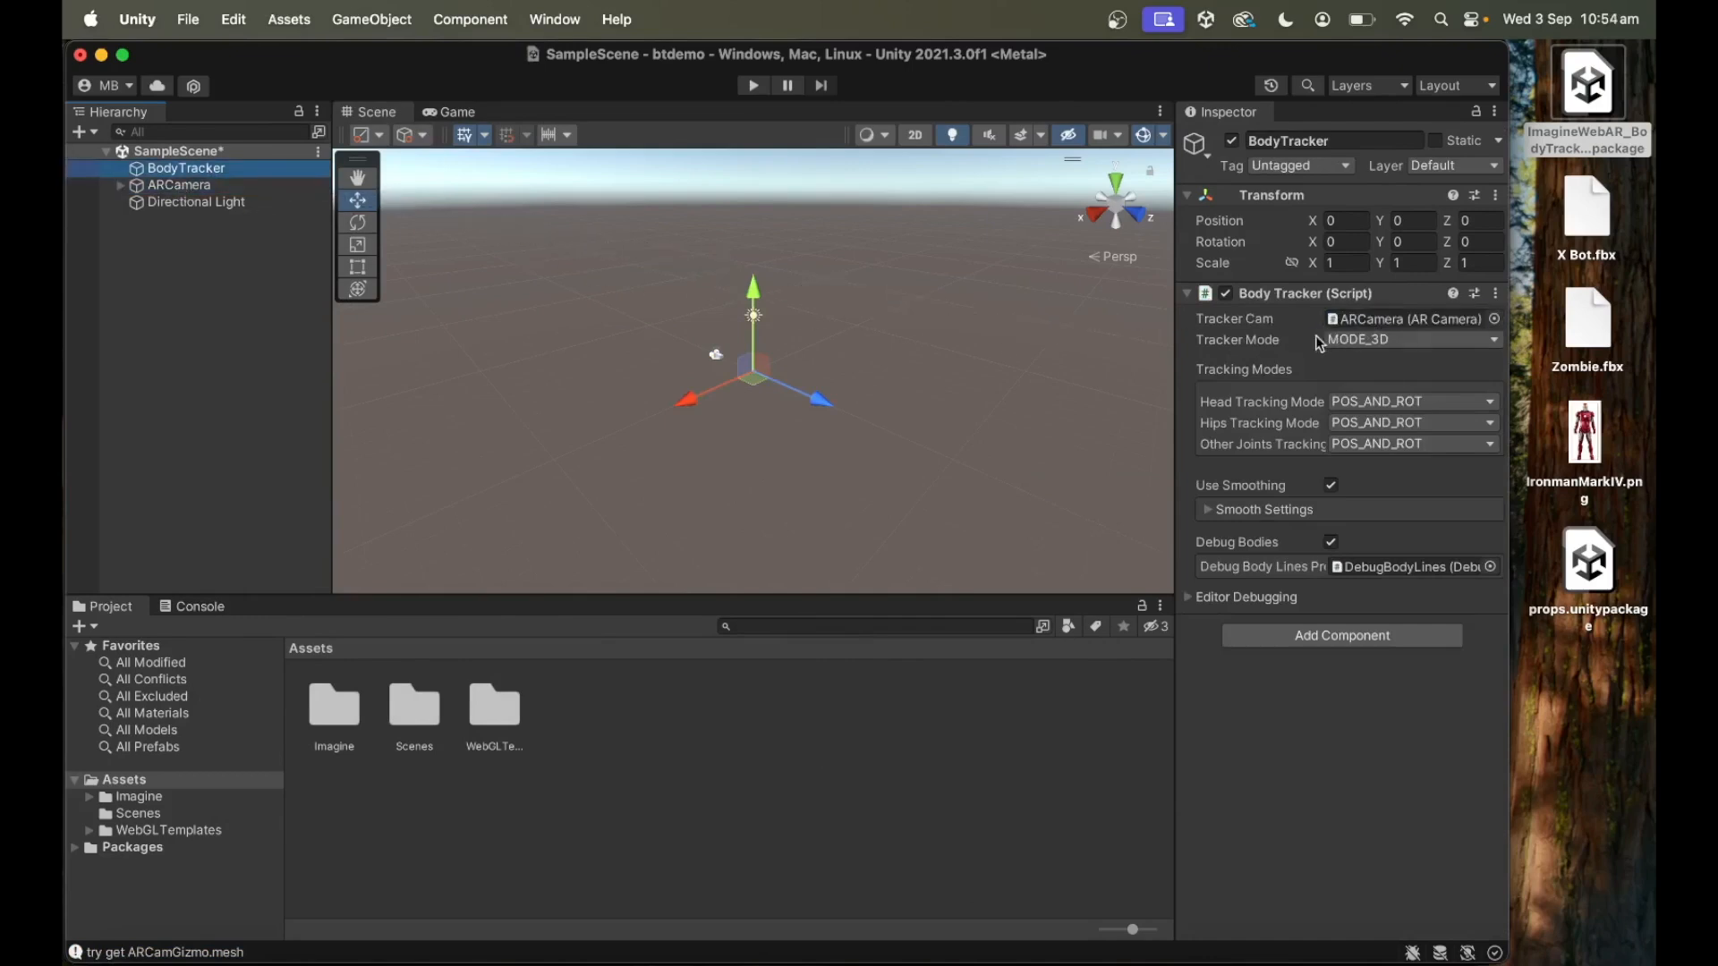
{"action": "left_click", "coordinate": [1332, 544]}
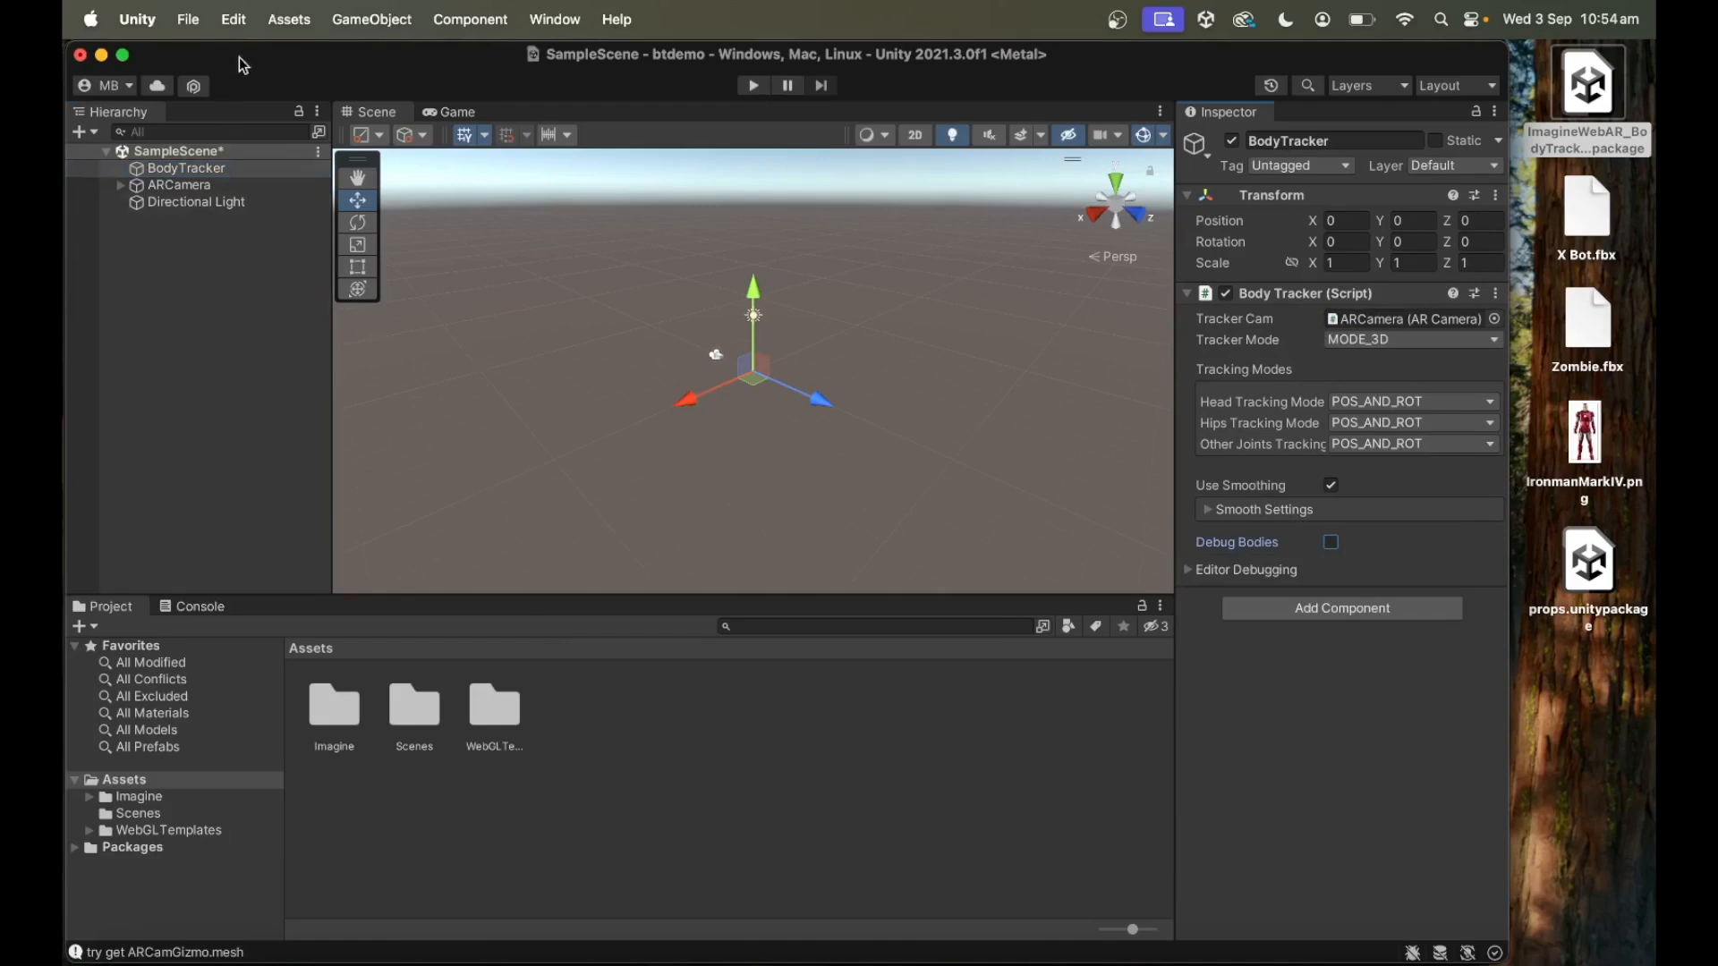
Create an Imagine WebAR BodyObject in the scene and inspect its skeleton up close.
{"action": "left_click", "coordinate": [285, 21]}
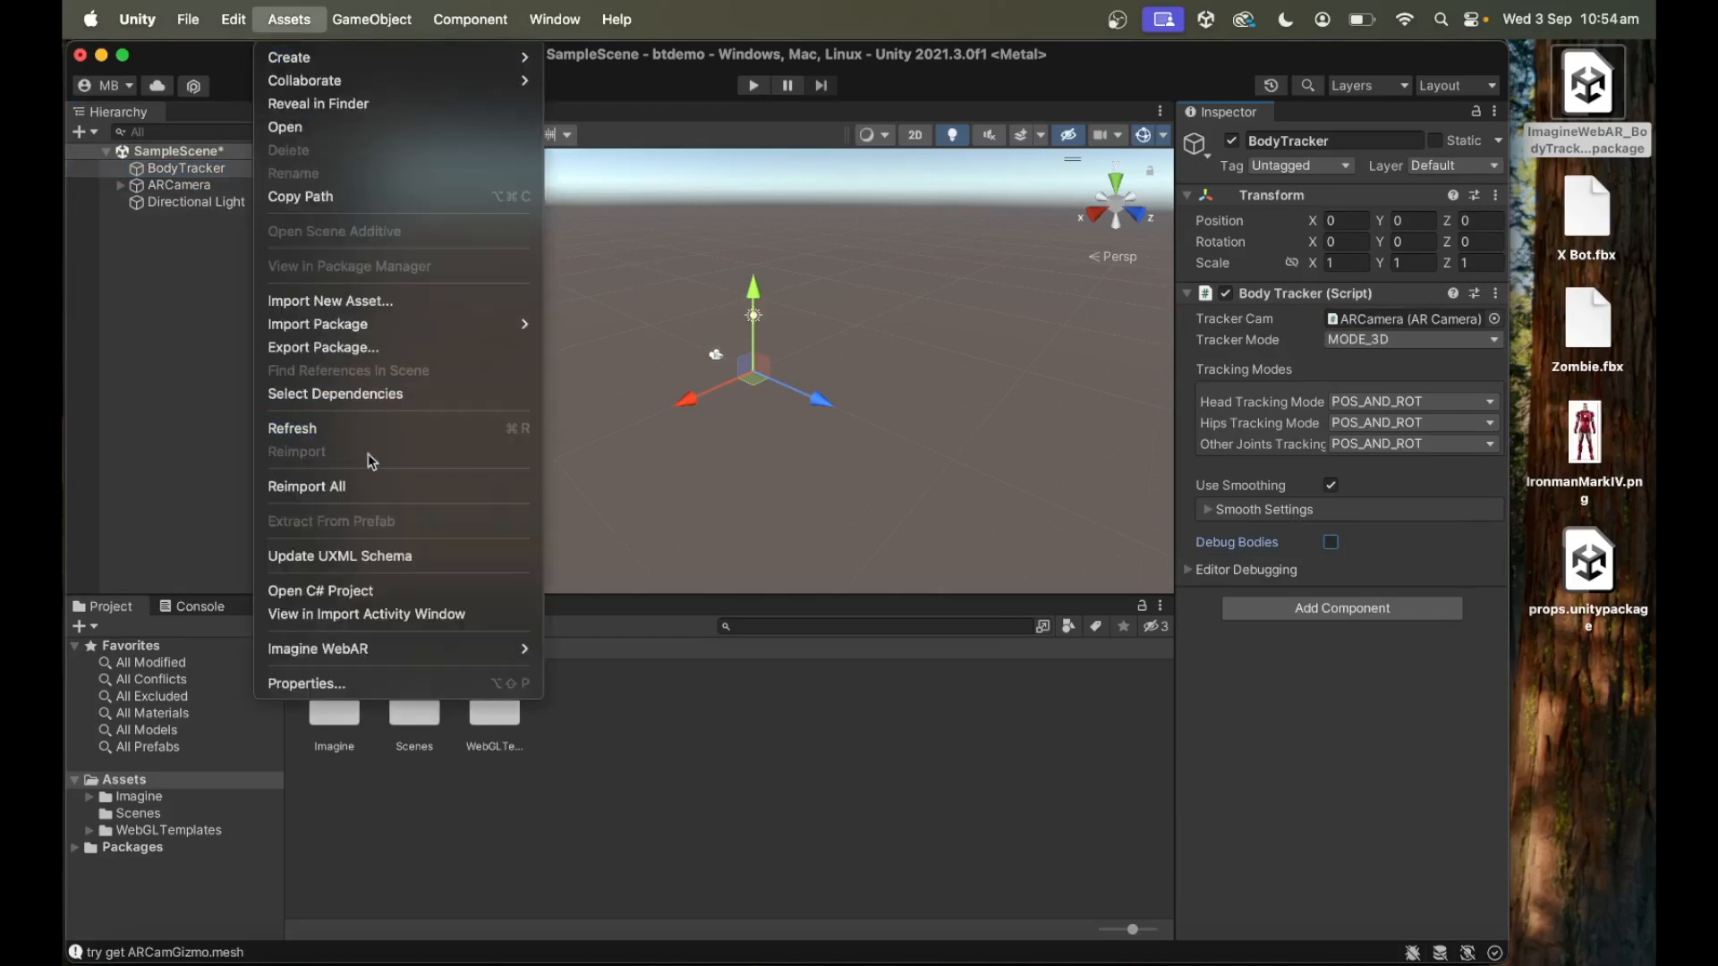
{"action": "mouse_move", "coordinate": [365, 656]}
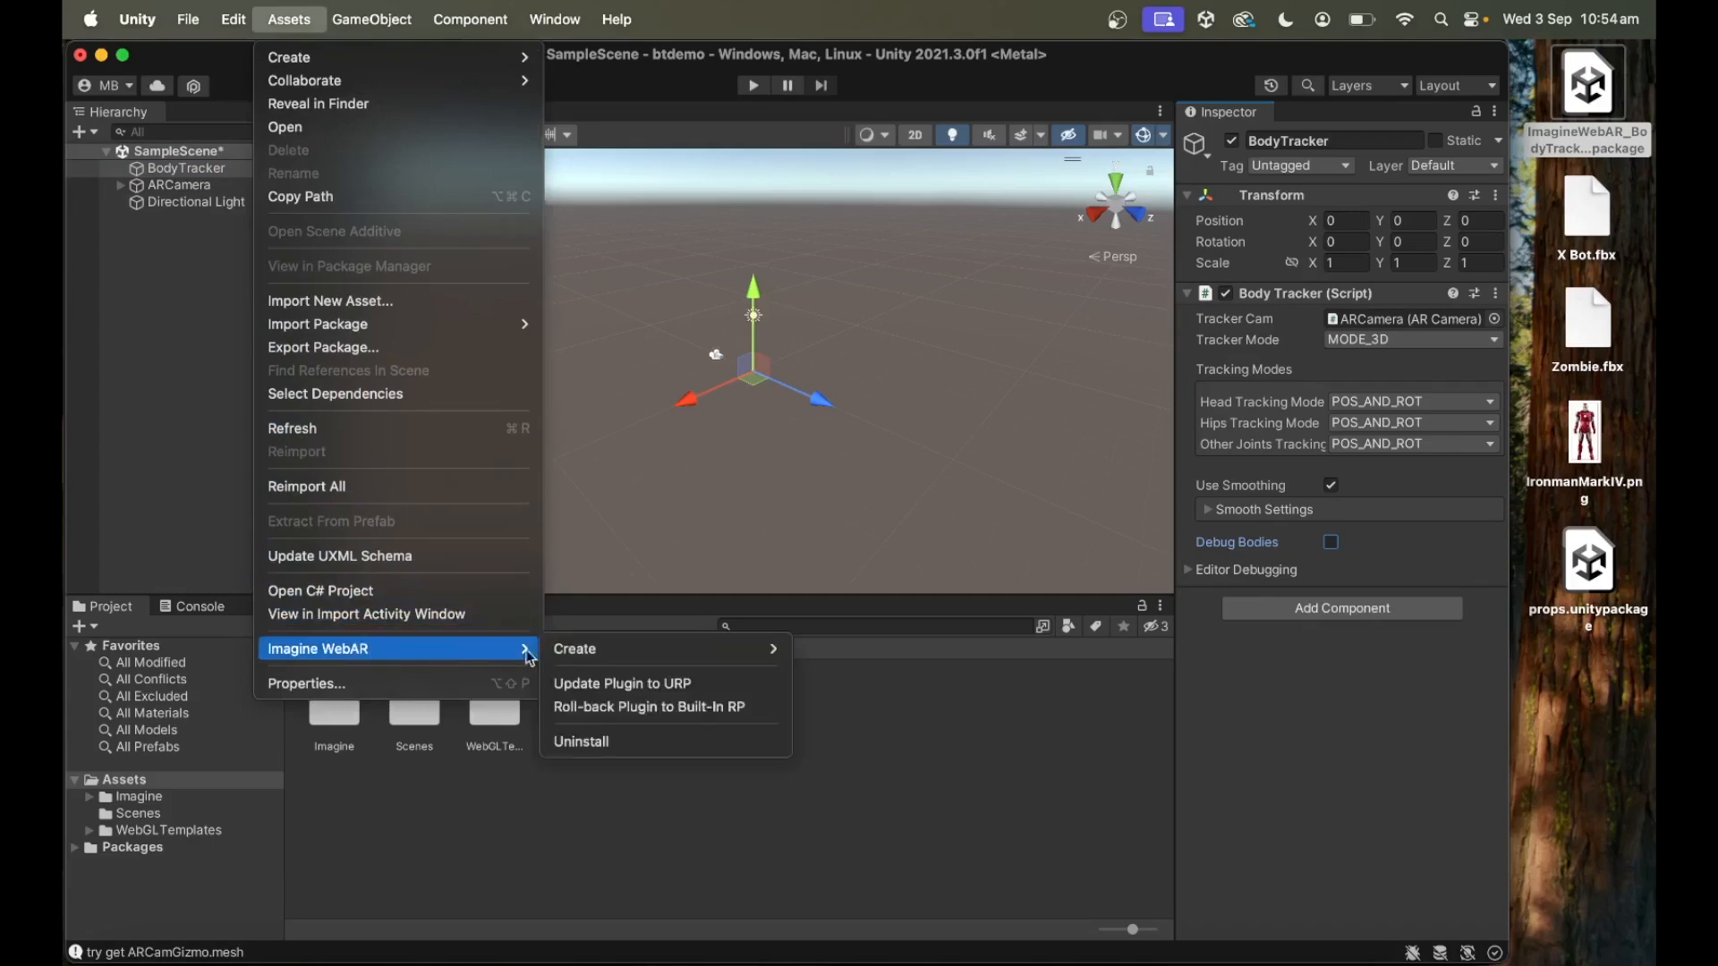
{"action": "mouse_move", "coordinate": [632, 659]}
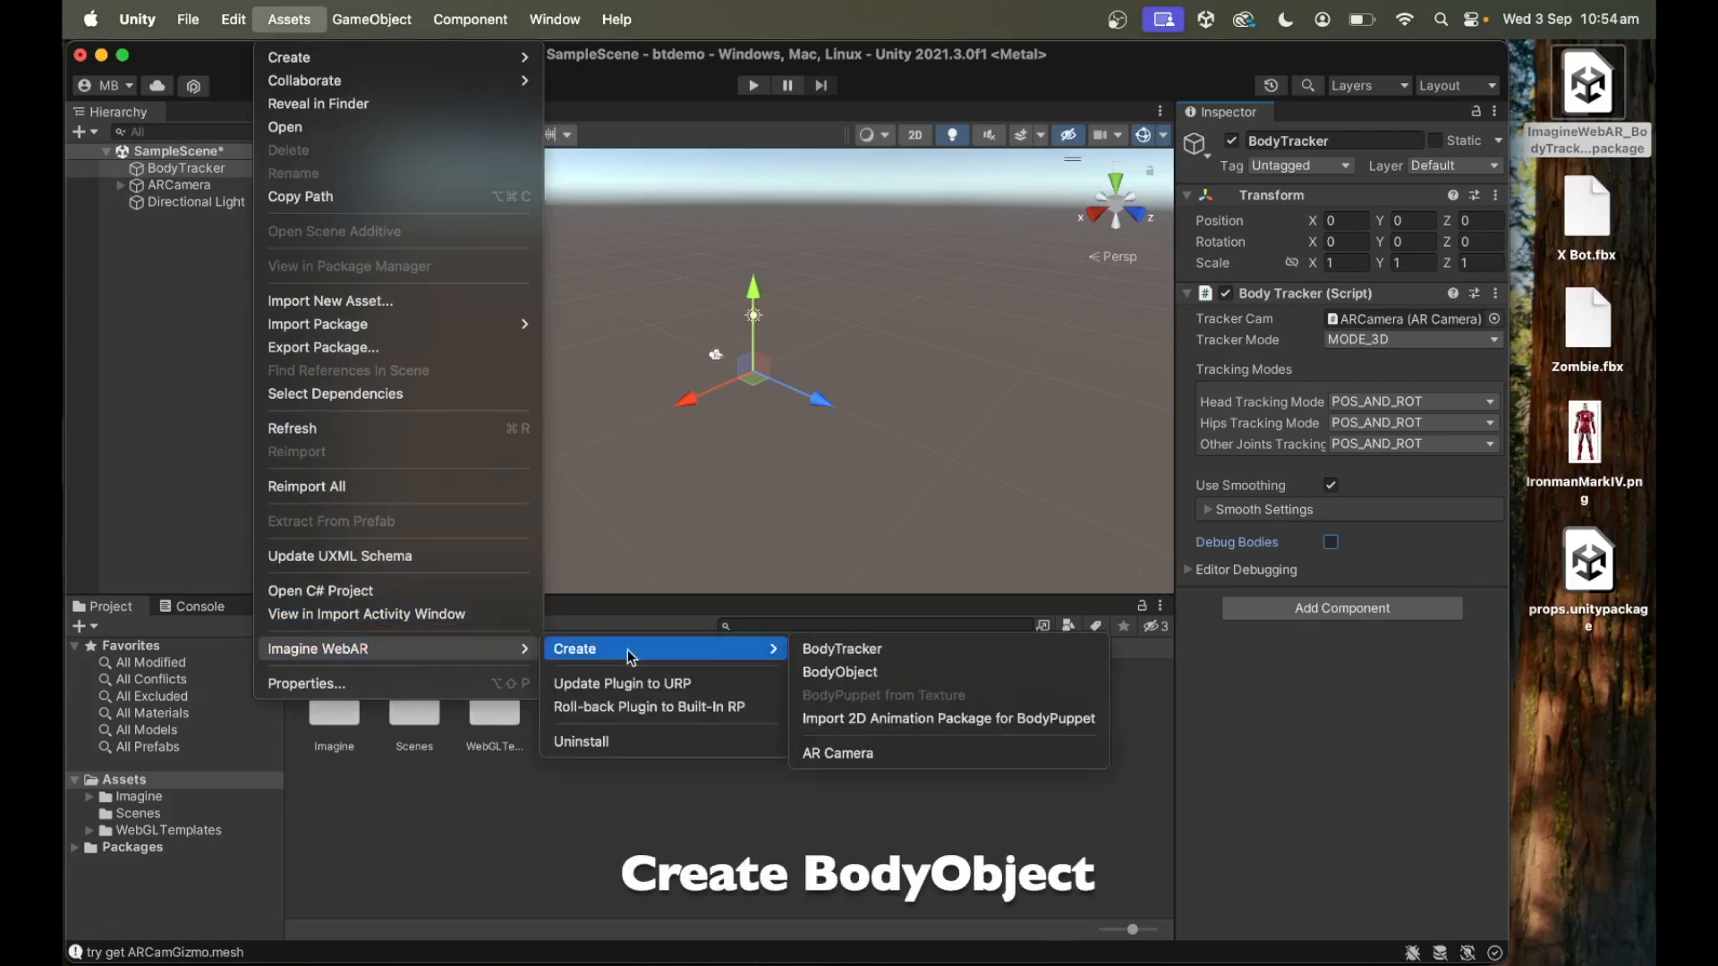
{"action": "left_click", "coordinate": [837, 678]}
{"action": "scroll", "coordinate": [753, 338], "scroll_direction": "up", "scroll_amount": 5}
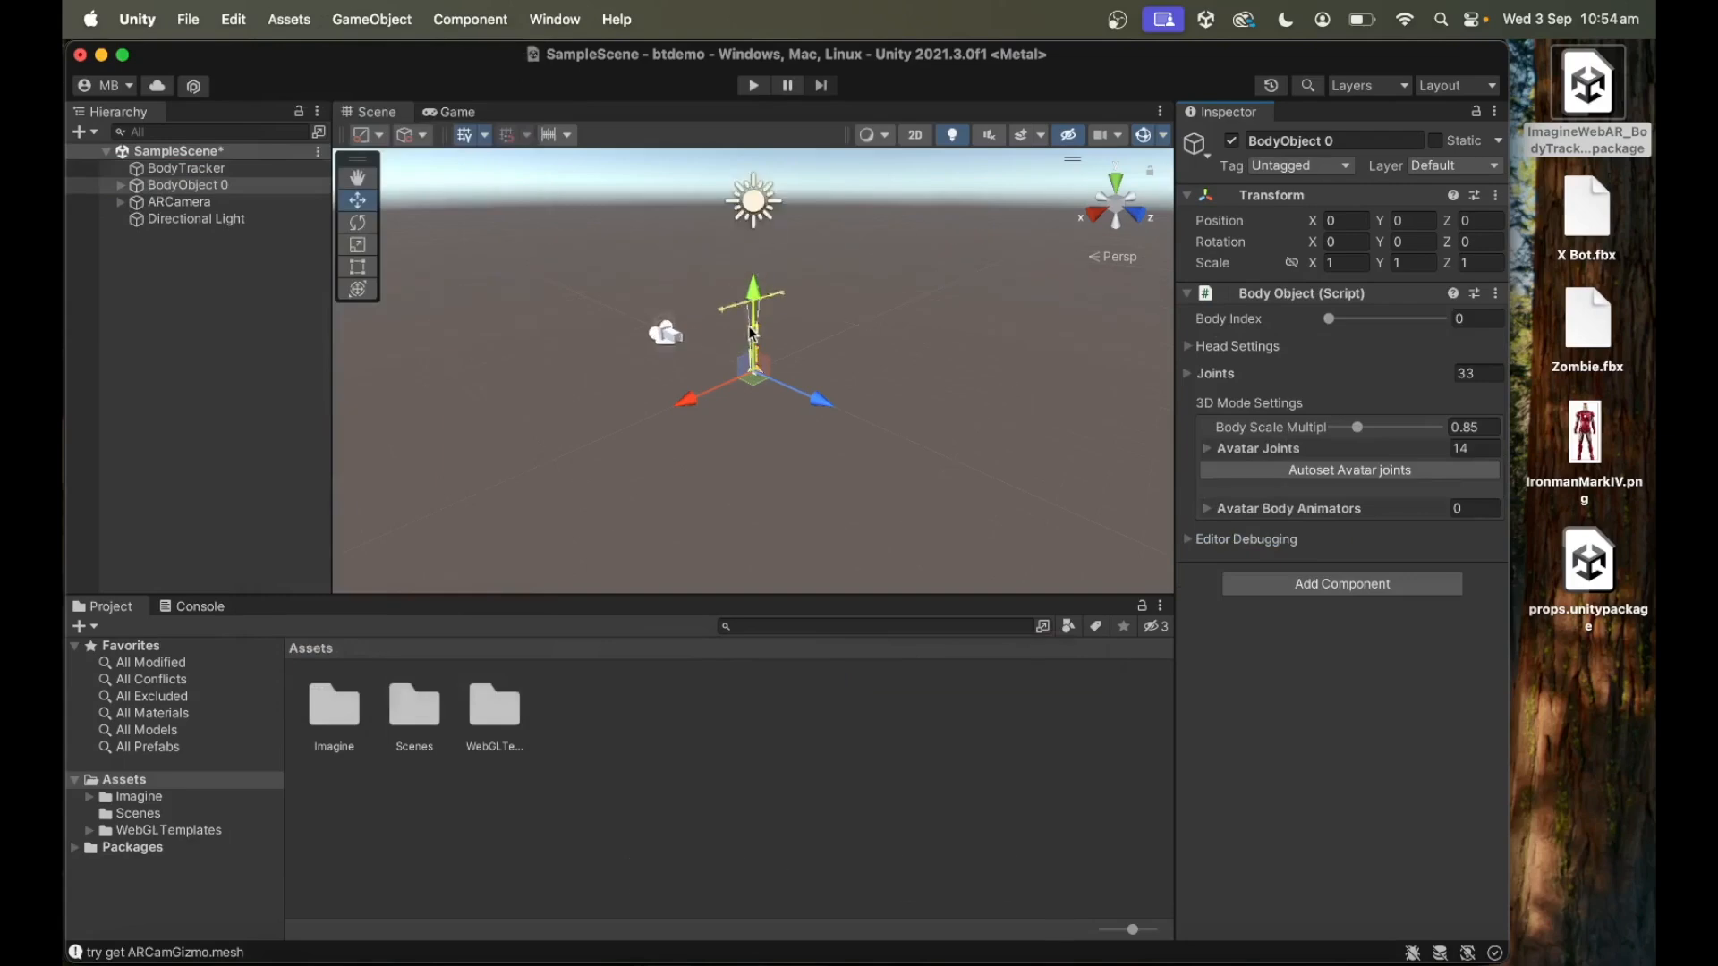
{"action": "middle_click_drag", "start_coordinate": [867, 257], "coordinate": [855, 377]}
{"action": "left_click_drag", "start_coordinate": [855, 378], "coordinate": [823, 344], "text": "alt"}
{"action": "scroll", "coordinate": [1109, 403], "scroll_direction": "up", "scroll_amount": 4}
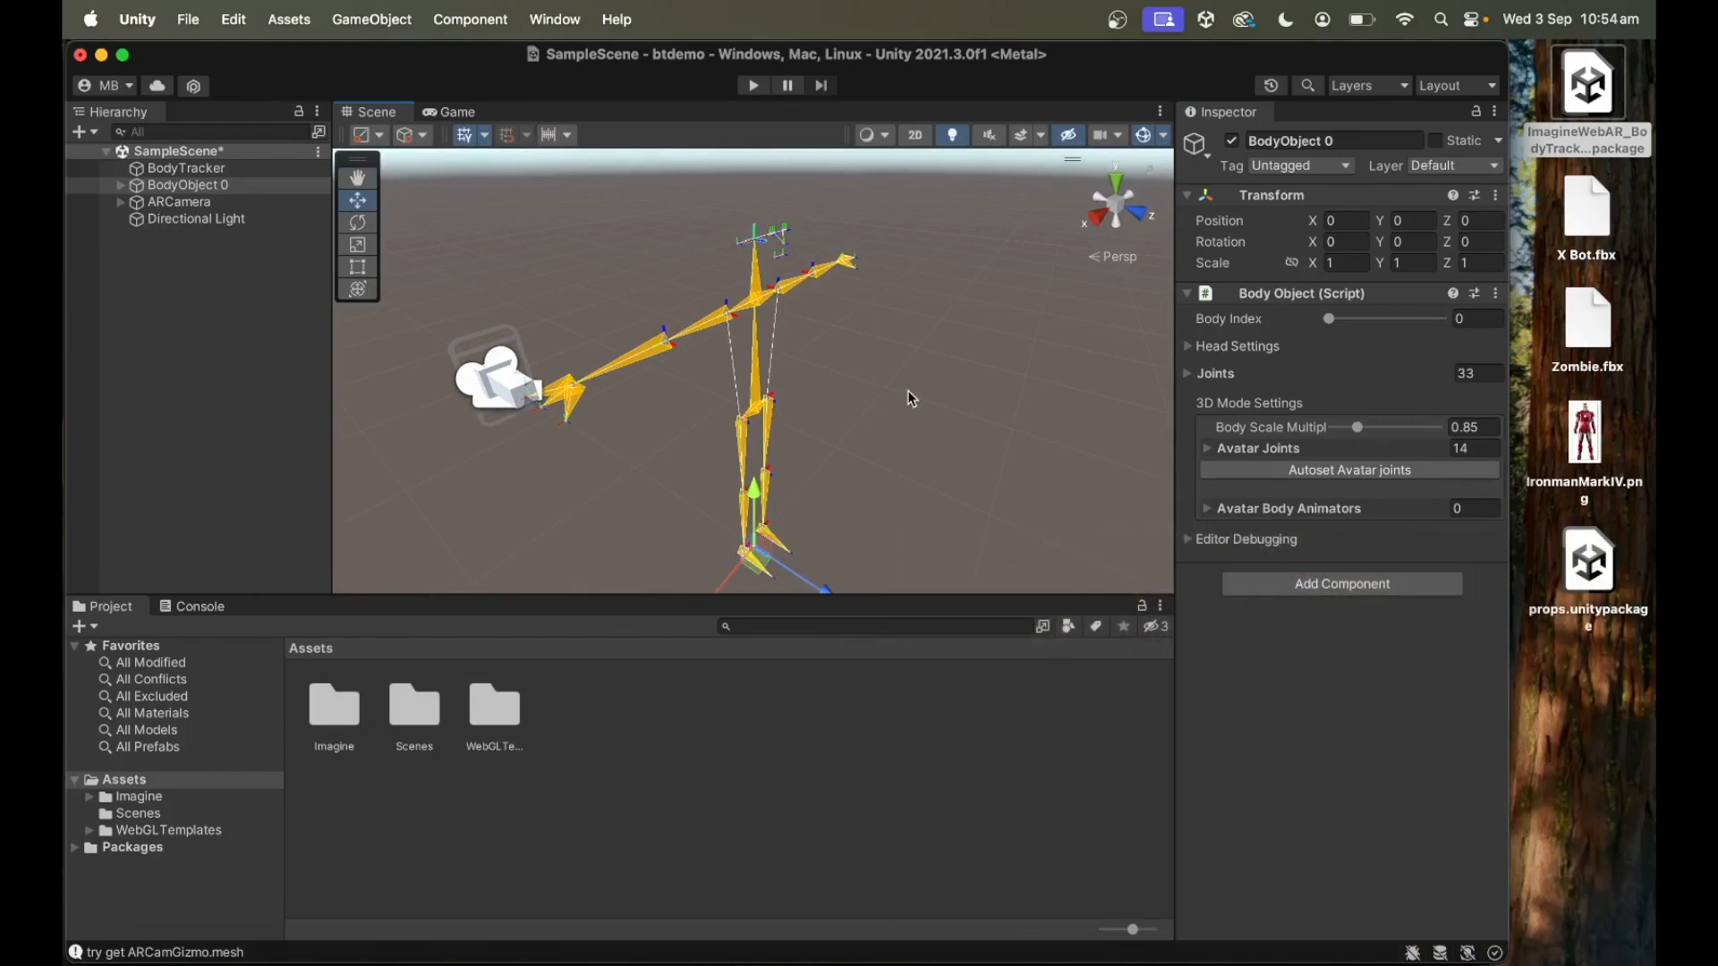
Import the full contents of props.unitypackage from the desktop and open the imported Props folder.
{"action": "left_click_drag", "start_coordinate": [1599, 577], "coordinate": [1029, 761]}
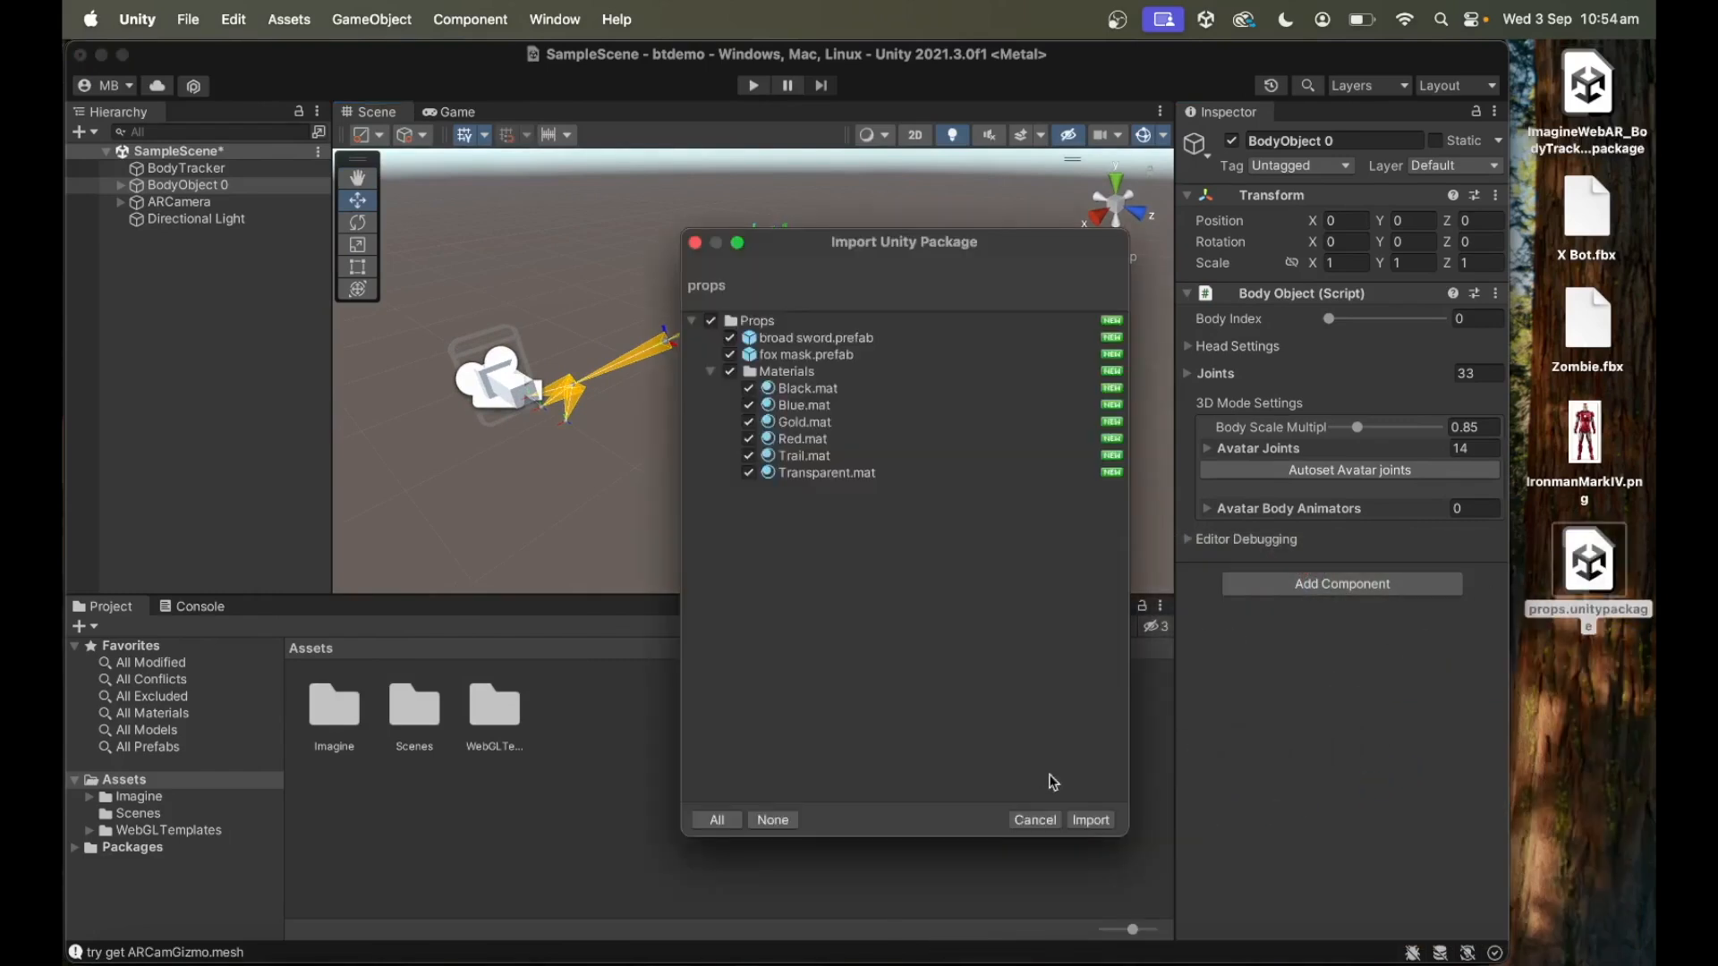
{"action": "left_click", "coordinate": [1093, 819]}
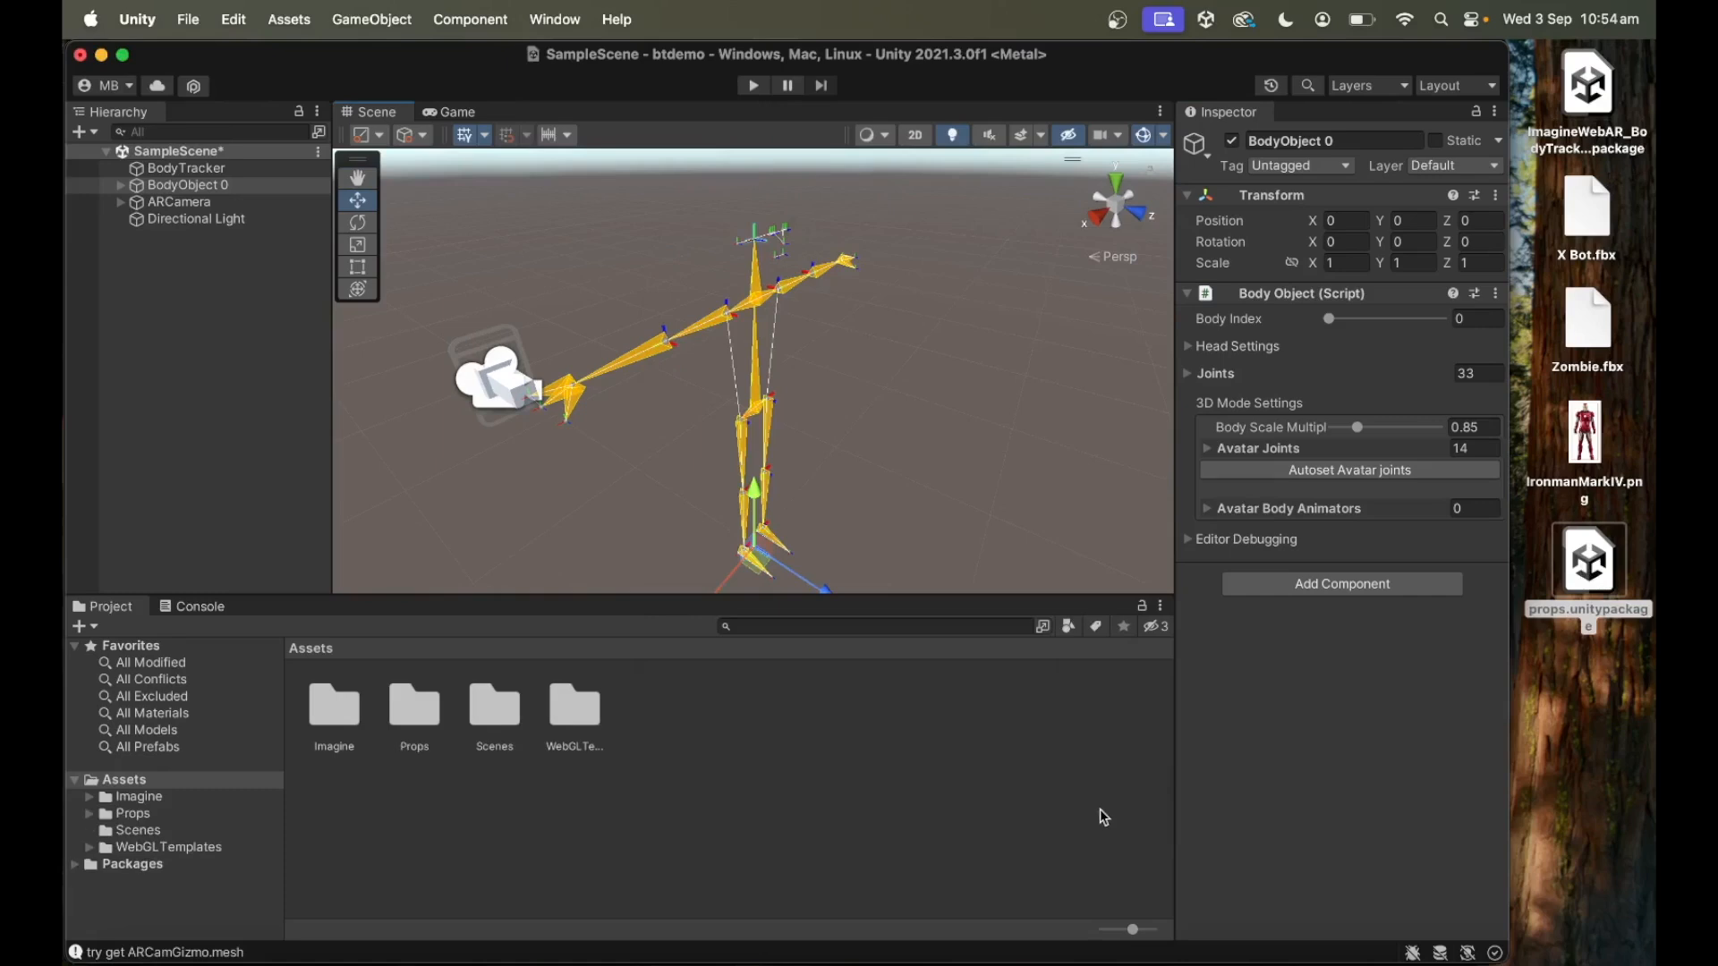
{"action": "double_click", "coordinate": [414, 709]}
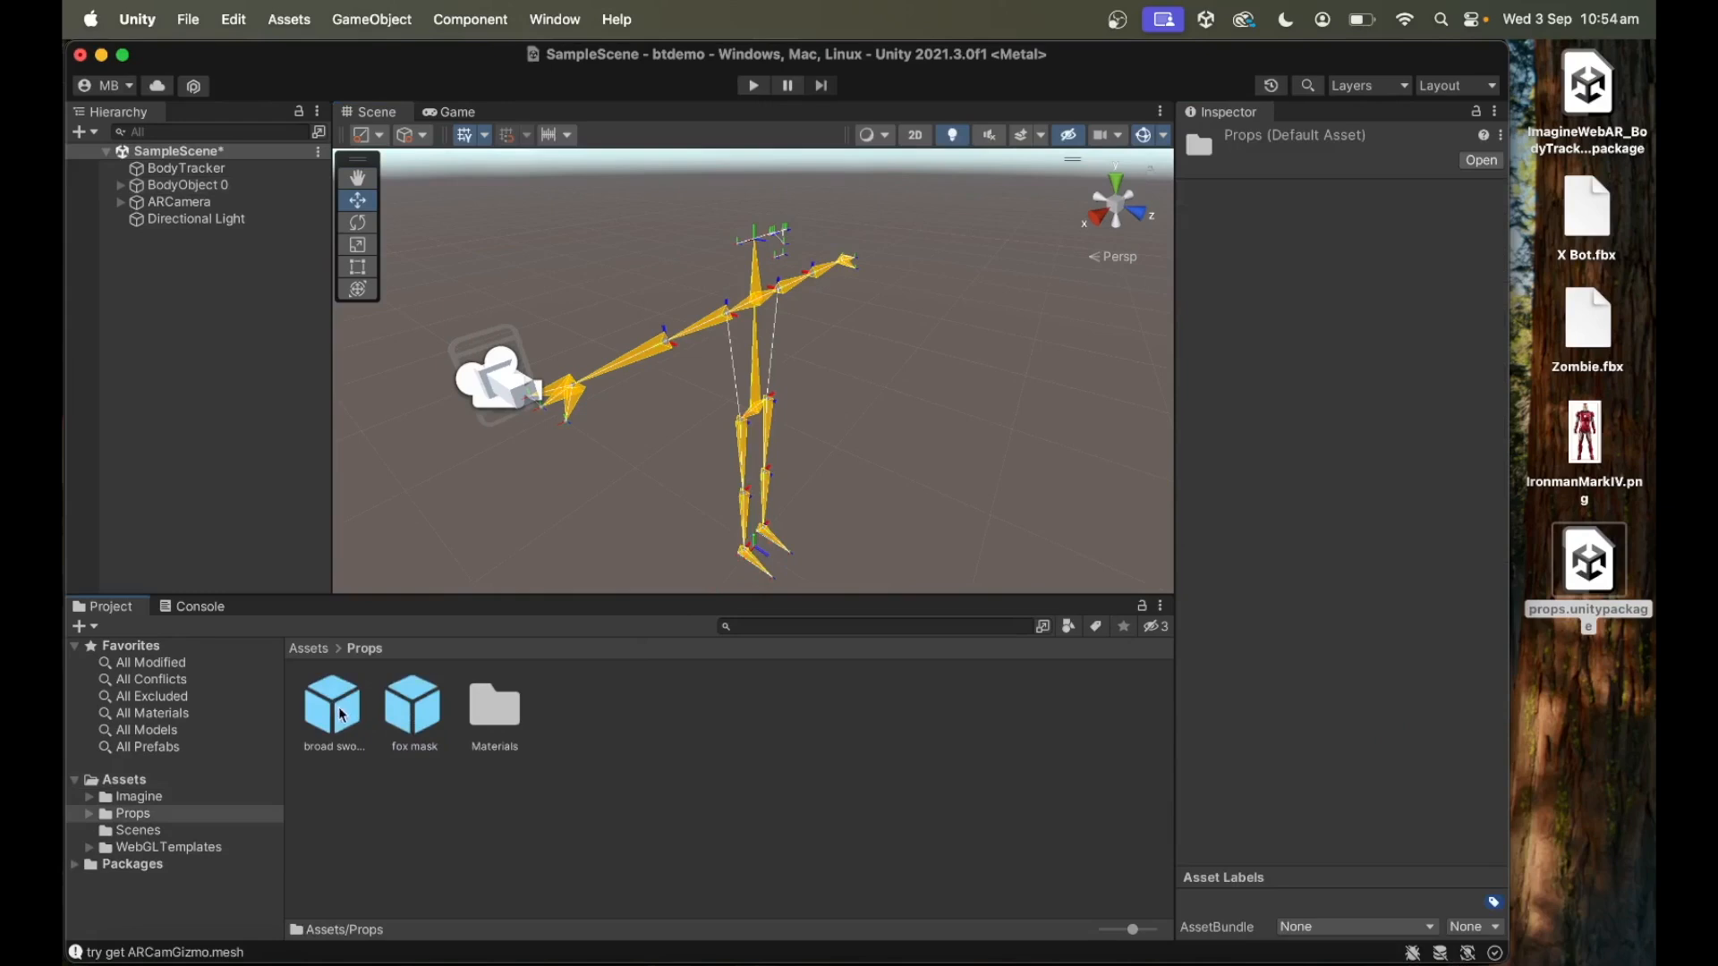
Add the broad sword prefab to the scene and parent it to BodyObject 0's Joint (14) - Right Elbow.
{"action": "left_click_drag", "start_coordinate": [335, 709], "coordinate": [186, 492]}
{"action": "left_click_drag", "start_coordinate": [798, 529], "coordinate": [886, 534], "text": "alt"}
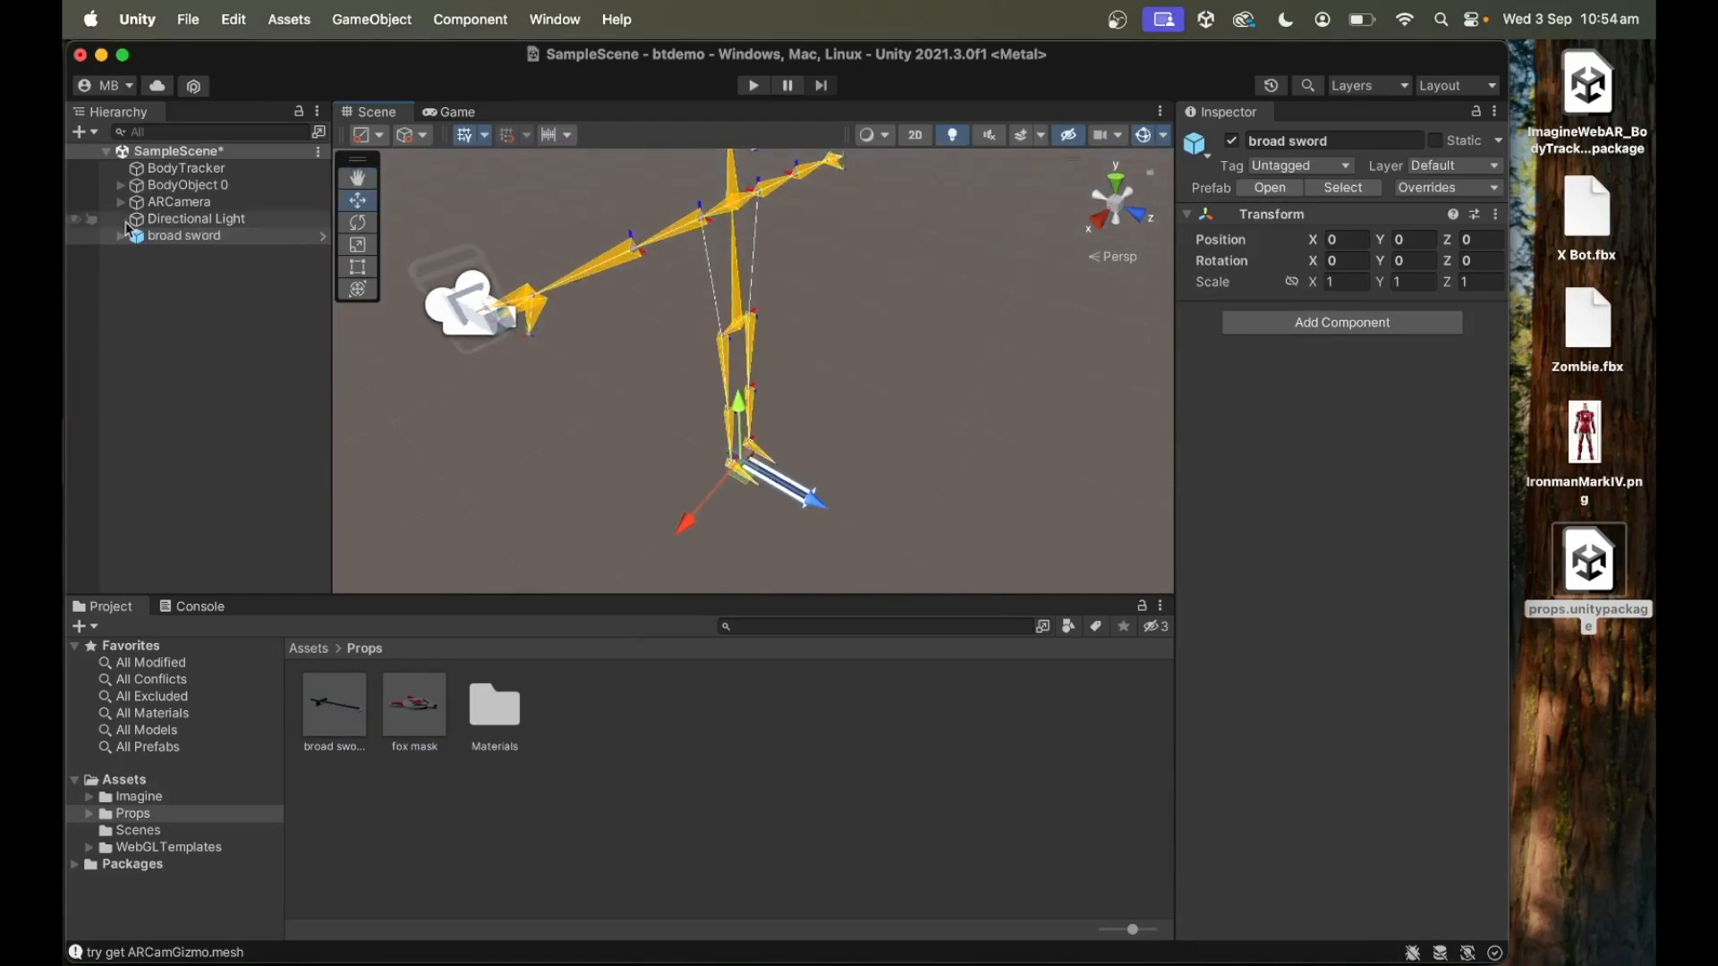
{"action": "left_click", "coordinate": [120, 185]}
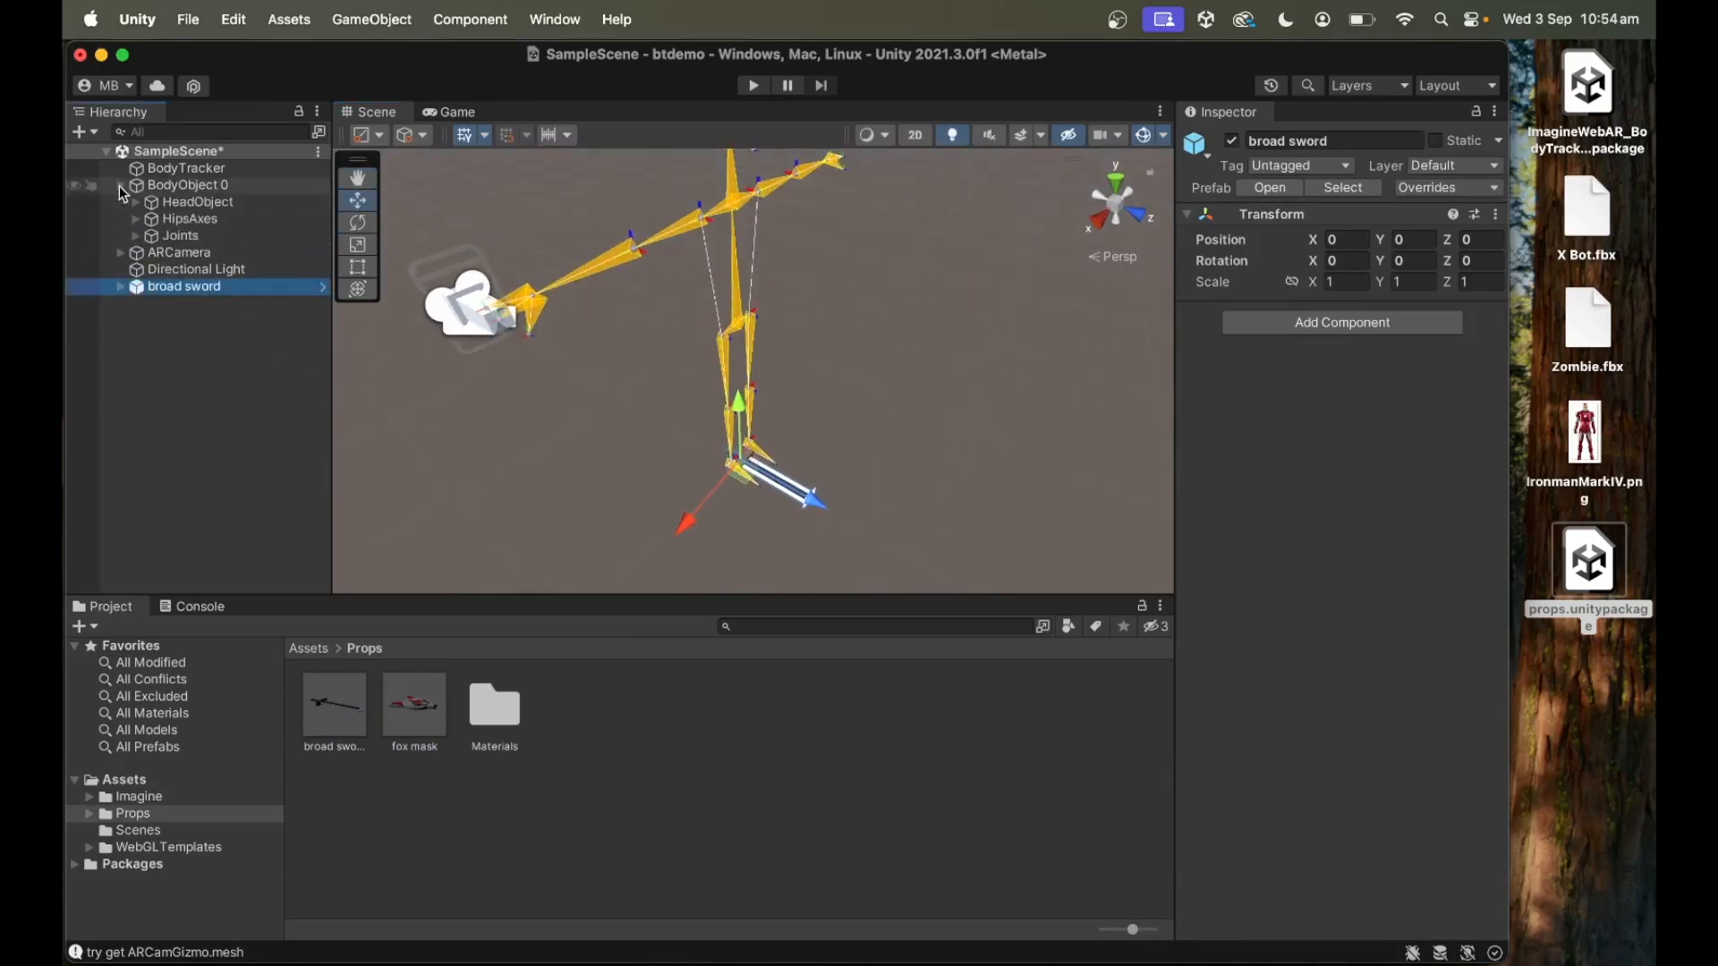
{"action": "left_click", "coordinate": [135, 240]}
{"action": "scroll", "coordinate": [267, 469], "scroll_direction": "down", "scroll_amount": 3}
{"action": "scroll", "coordinate": [267, 469], "scroll_direction": "down", "scroll_amount": 3}
{"action": "left_click_drag", "start_coordinate": [228, 587], "coordinate": [268, 233]}
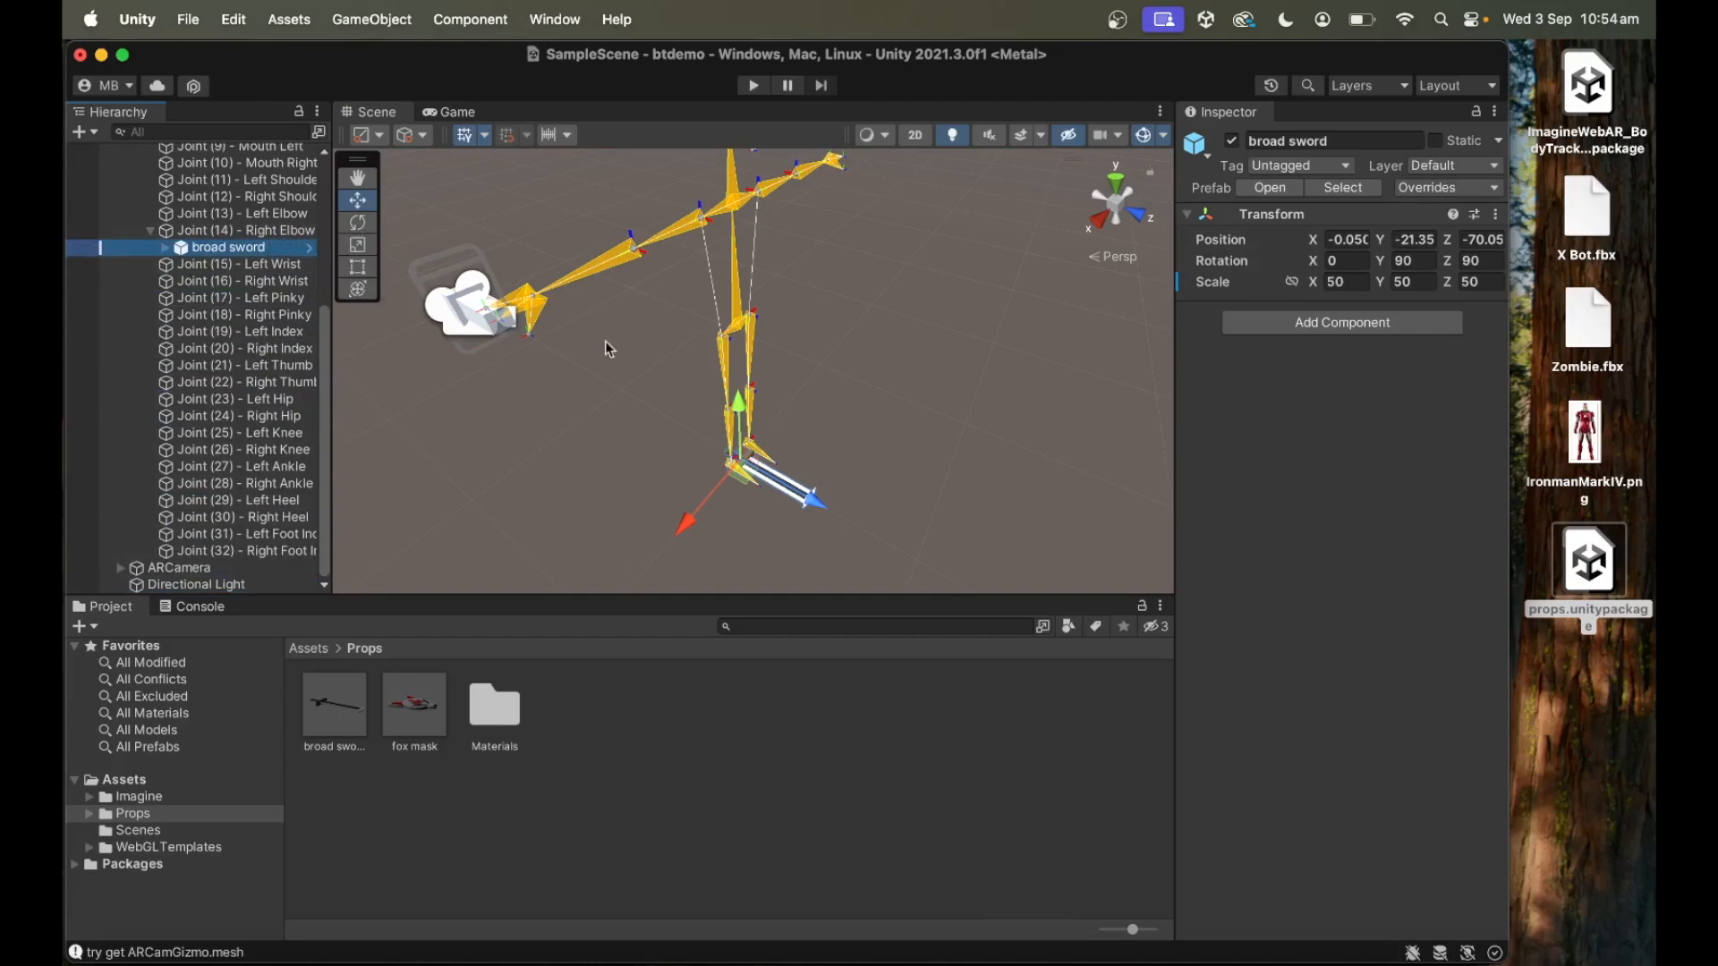
Reset the broad sword's position to 0, 0, 0, and move it into the skeleton's right hand at about X 1.97, Y 15.7.
{"action": "left_click", "coordinate": [1345, 240]}
{"action": "type", "text": "0"}
{"action": "left_click", "coordinate": [1419, 240]}
{"action": "type", "text": "0"}
{"action": "left_click", "coordinate": [1480, 240]}
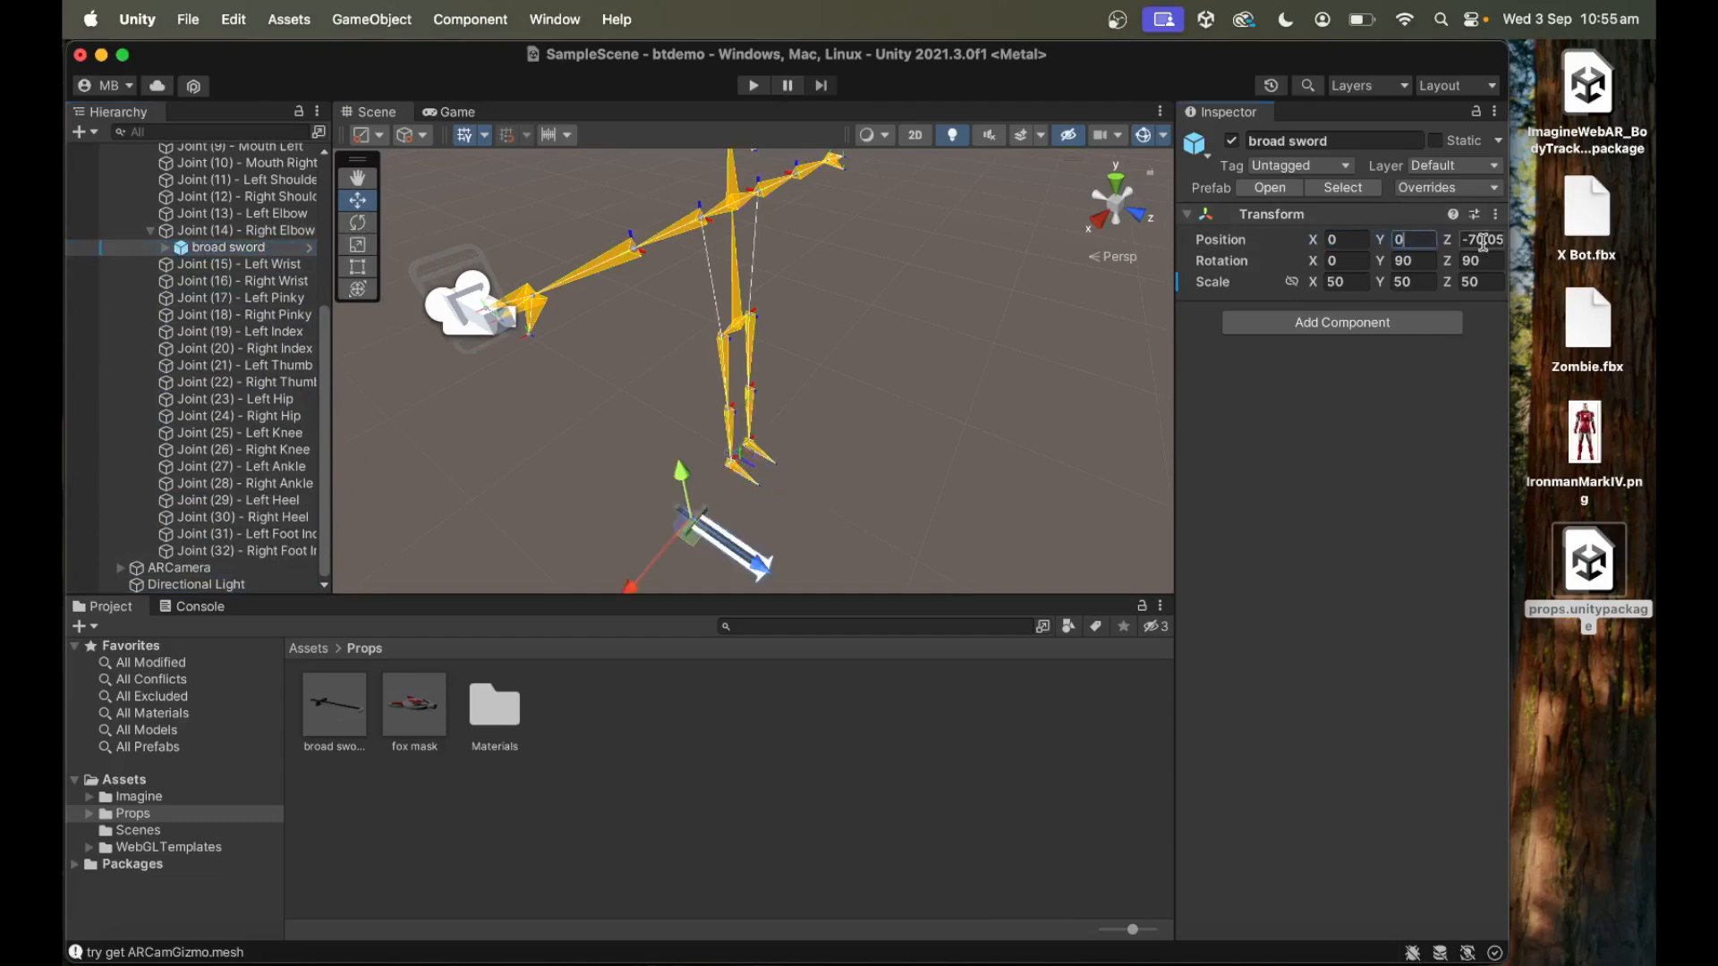
{"action": "type", "text": "0"}
{"action": "left_click_drag", "start_coordinate": [710, 225], "coordinate": [775, 271], "text": "alt"}
{"action": "left_click_drag", "start_coordinate": [577, 325], "coordinate": [720, 404]}
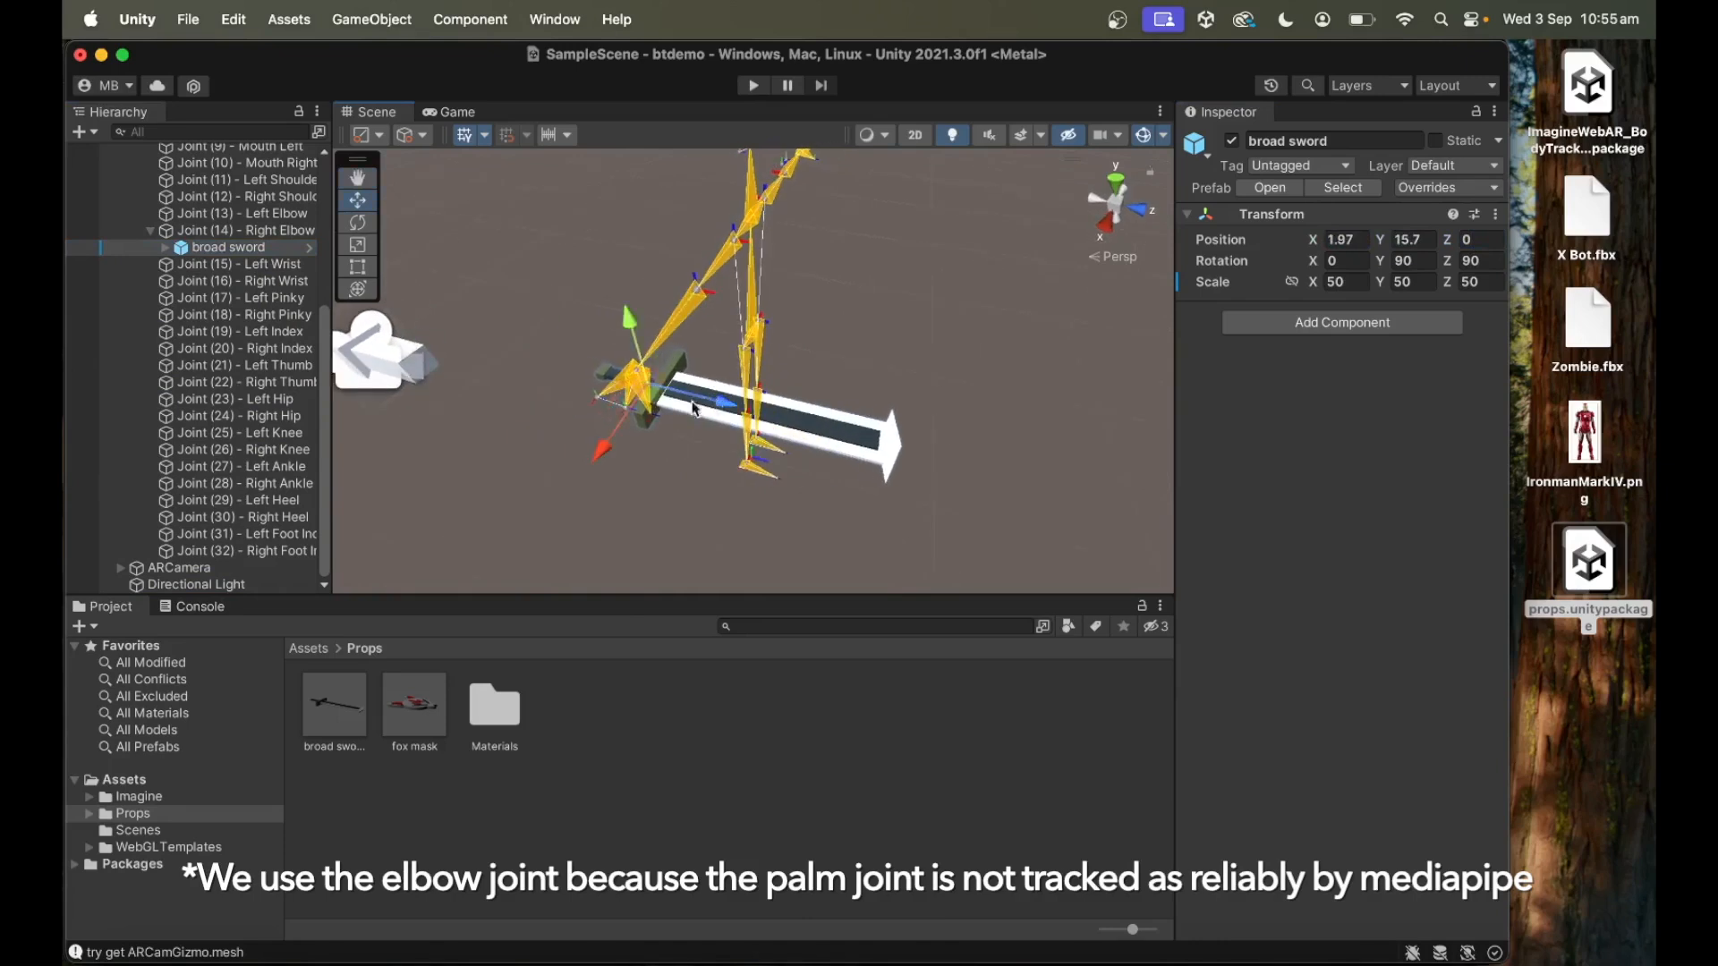
Duplicate the broad sword and parent the copy to Joint (13) - Left Elbow.
{"action": "right_click", "coordinate": [253, 251]}
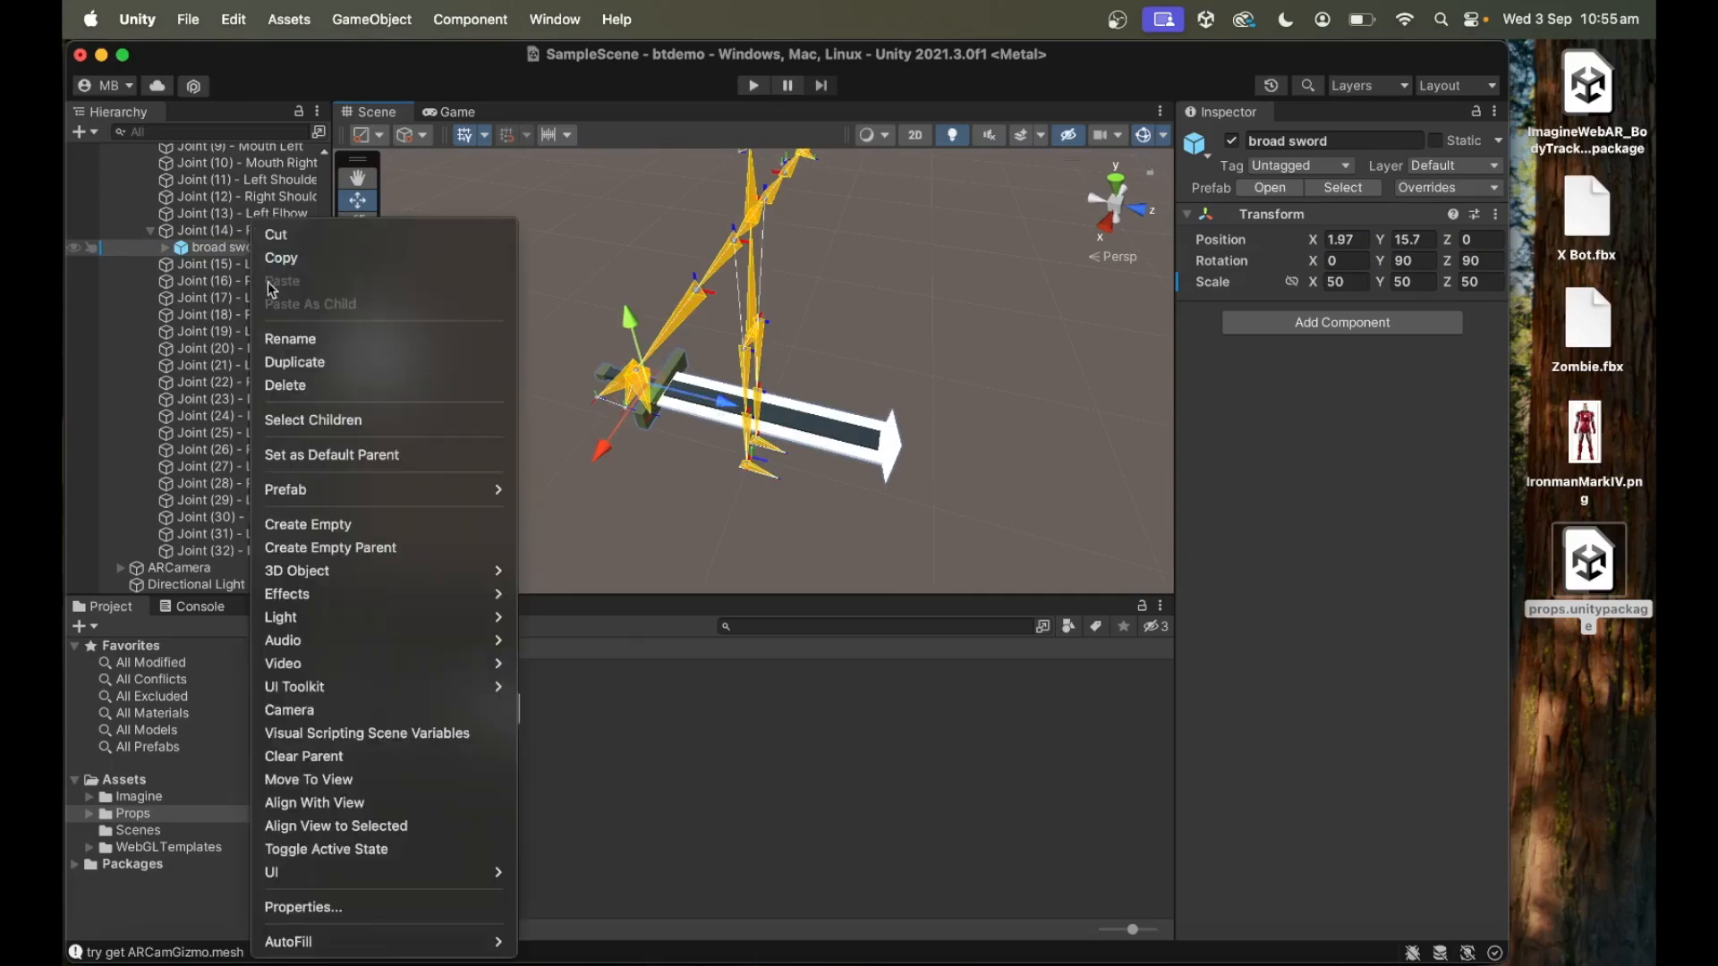
{"action": "left_click", "coordinate": [300, 362]}
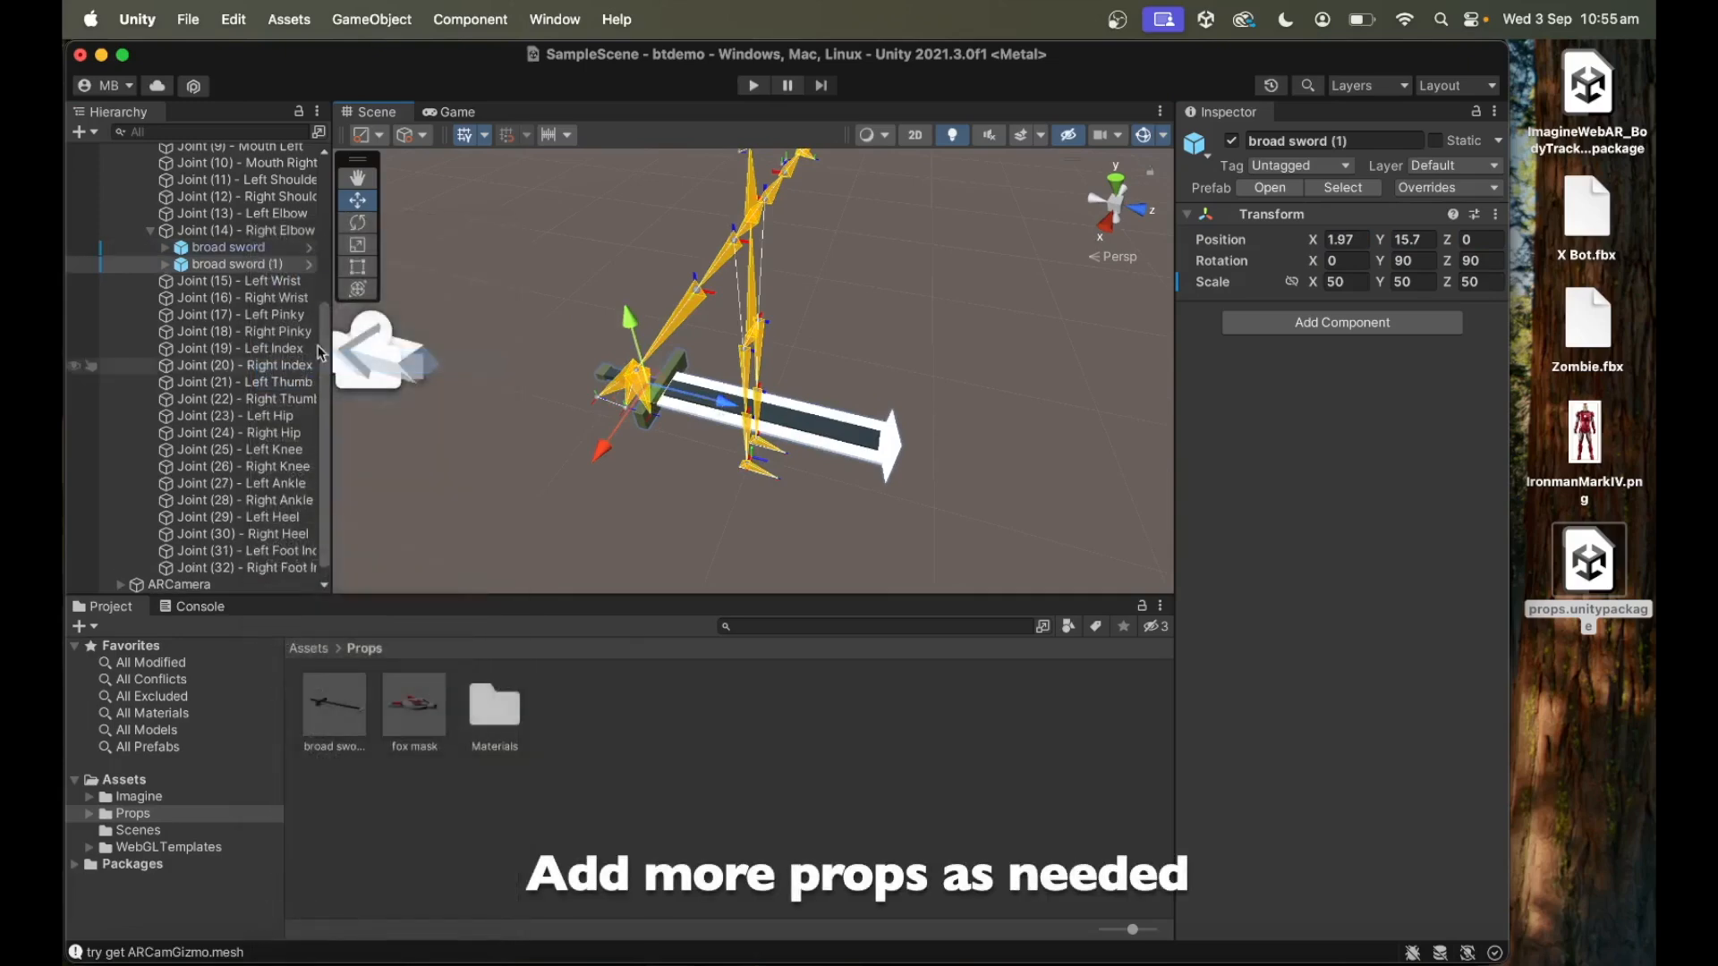
{"action": "left_click_drag", "start_coordinate": [268, 265], "coordinate": [276, 215]}
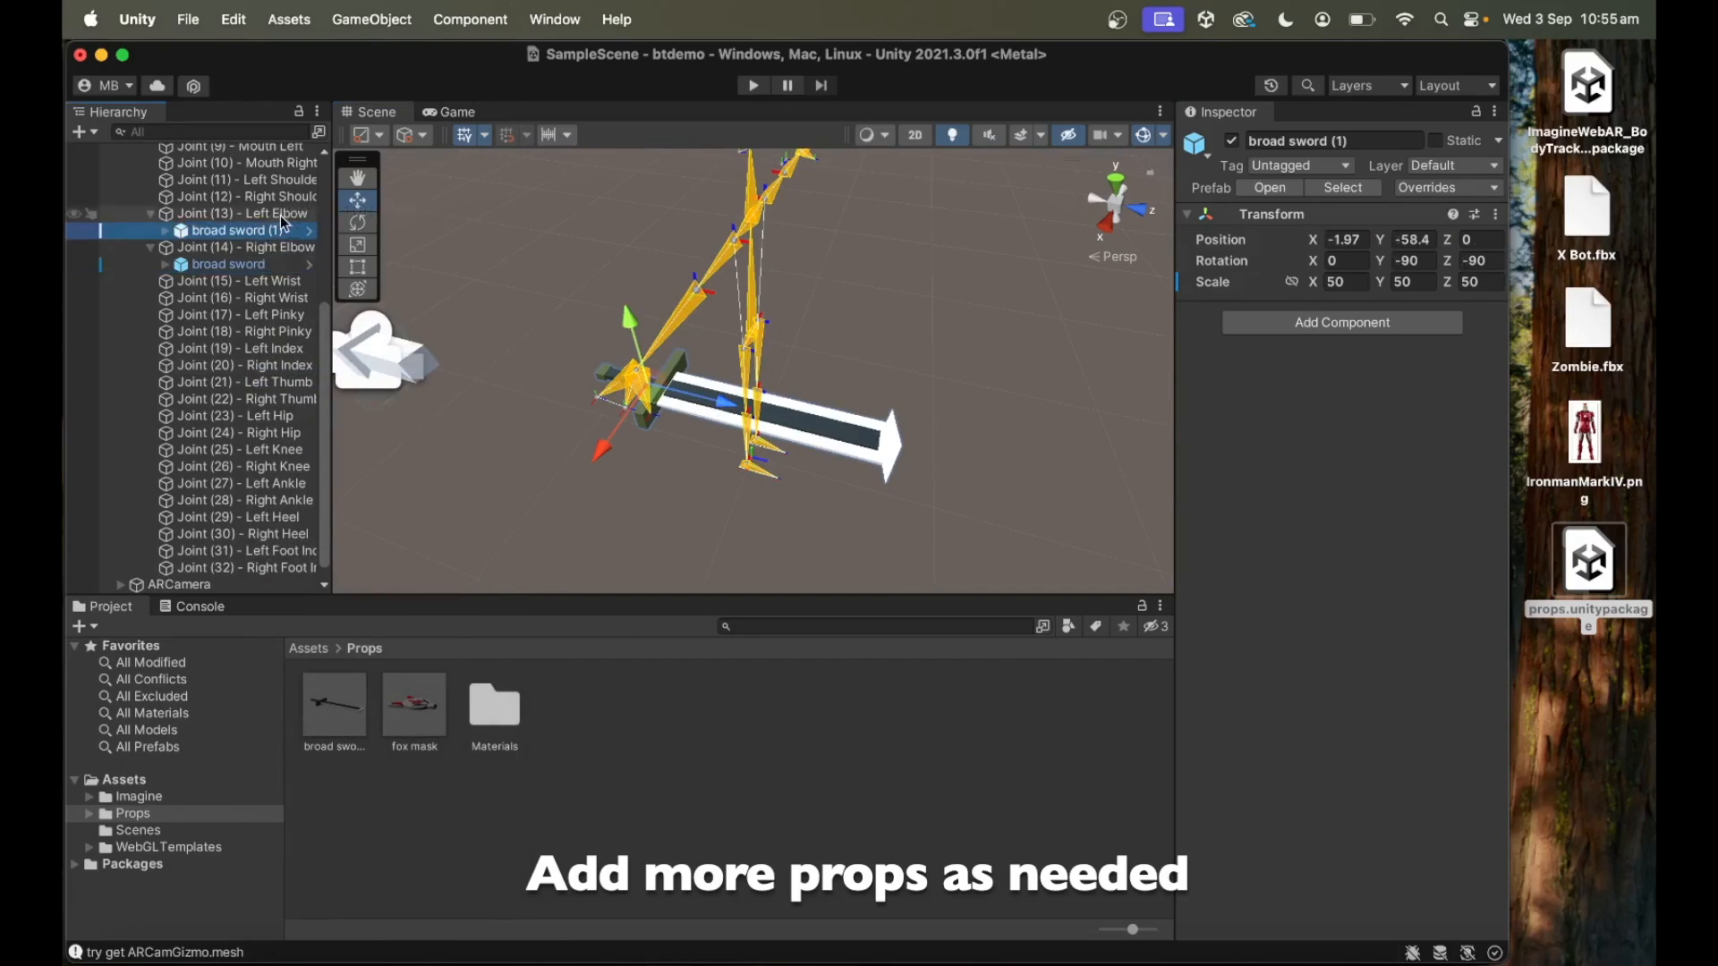
Set the second sword's X and Y position to 0, and move it into the left hand at about X -3.9, Y 15.6.
{"action": "left_click", "coordinate": [1348, 239]}
{"action": "type", "text": "0"}
{"action": "key", "text": "Tab"}
{"action": "type", "text": "0"}
{"action": "left_click_drag", "start_coordinate": [895, 311], "coordinate": [570, 438], "text": "alt"}
{"action": "left_click_drag", "start_coordinate": [750, 272], "coordinate": [939, 359]}
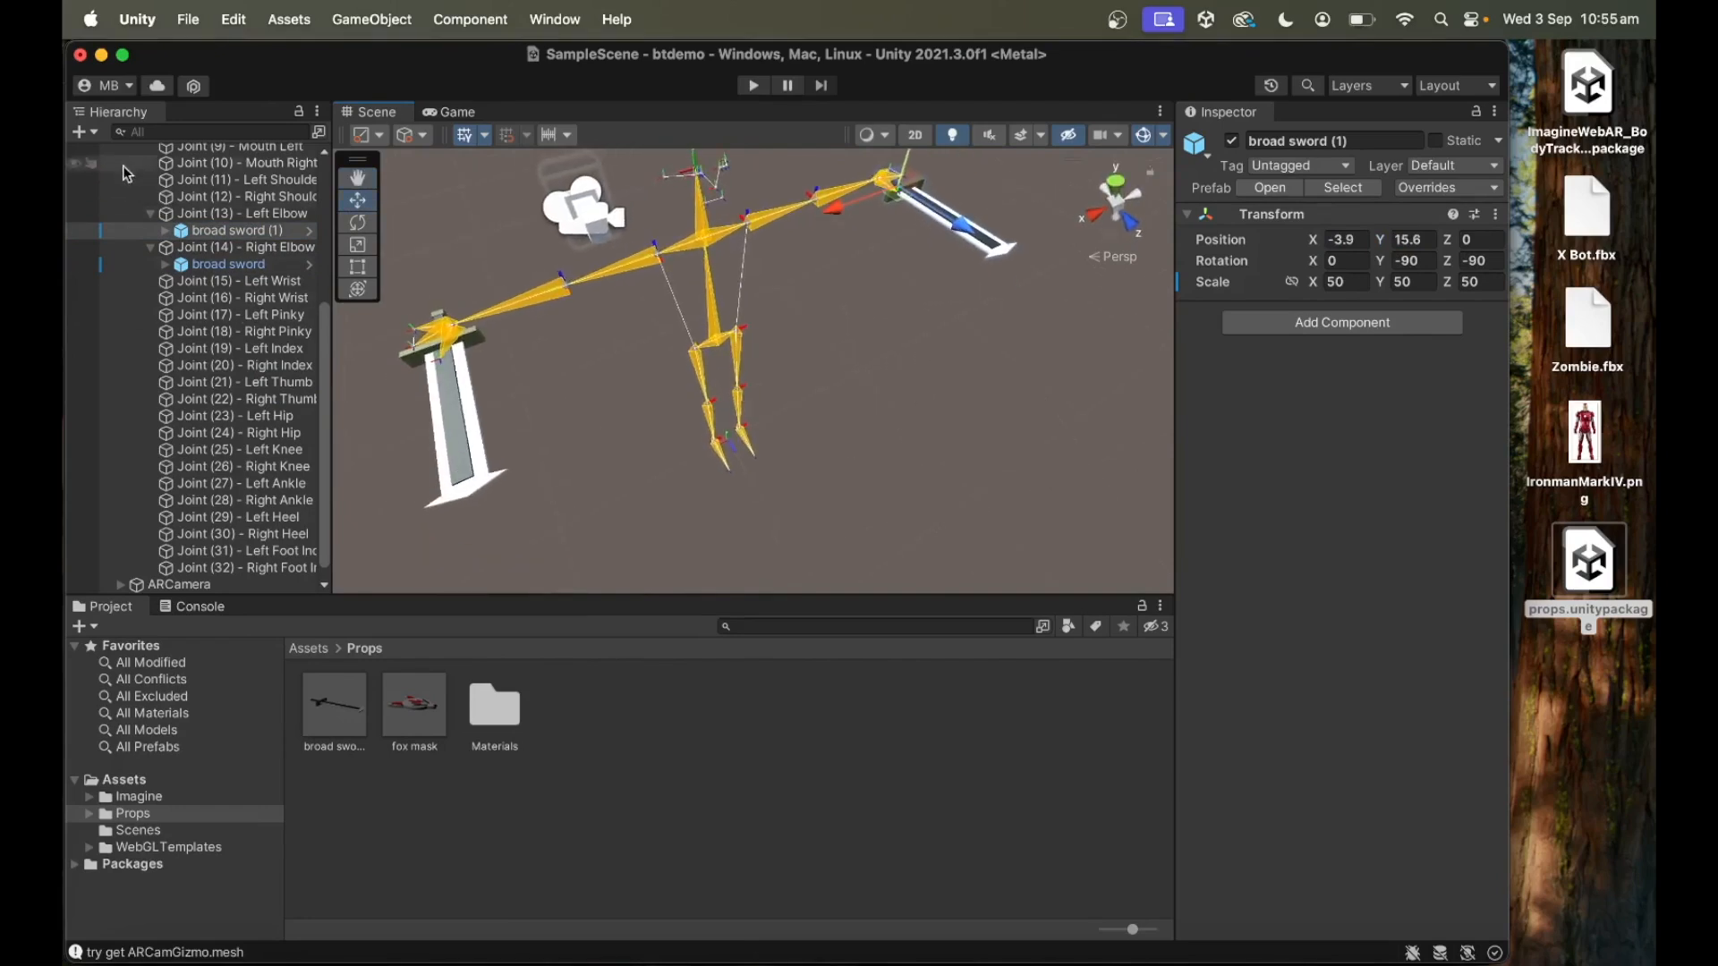
Add the fox mask prefab to the scene and parent it to HeadObject under BodyObject 0.
{"action": "scroll", "coordinate": [141, 244], "scroll_direction": "up", "scroll_amount": 5}
{"action": "left_click", "coordinate": [137, 237]}
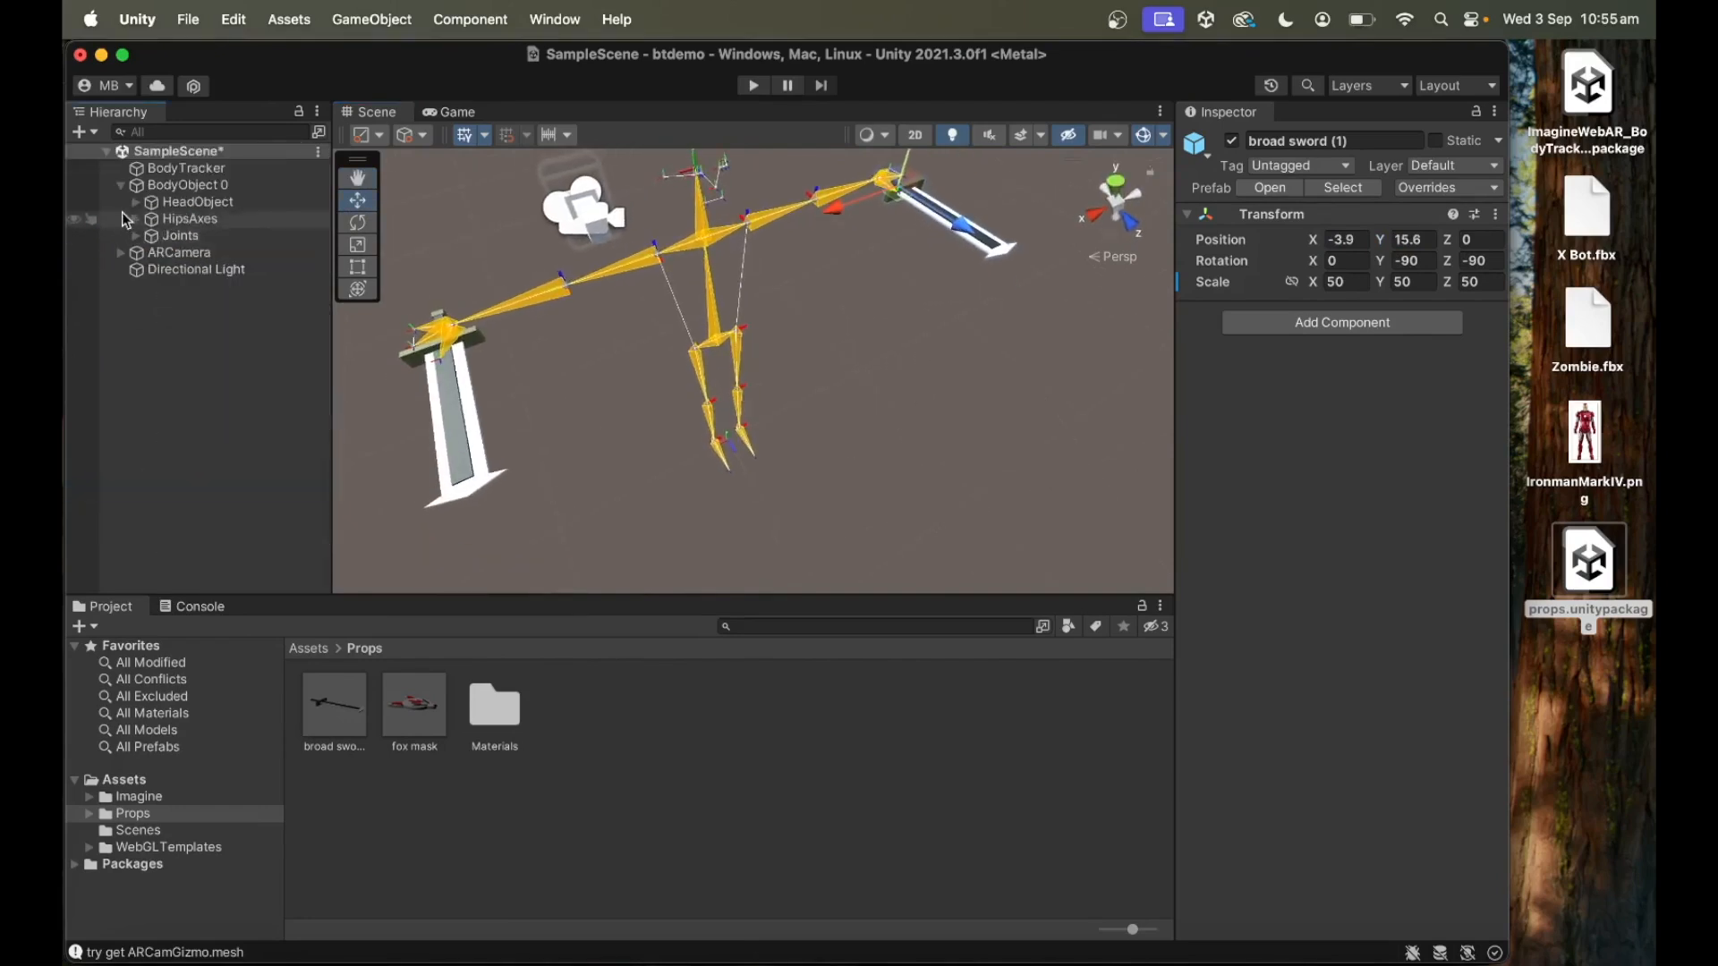
{"action": "left_click", "coordinate": [120, 185]}
{"action": "left_click_drag", "start_coordinate": [428, 719], "coordinate": [235, 393]}
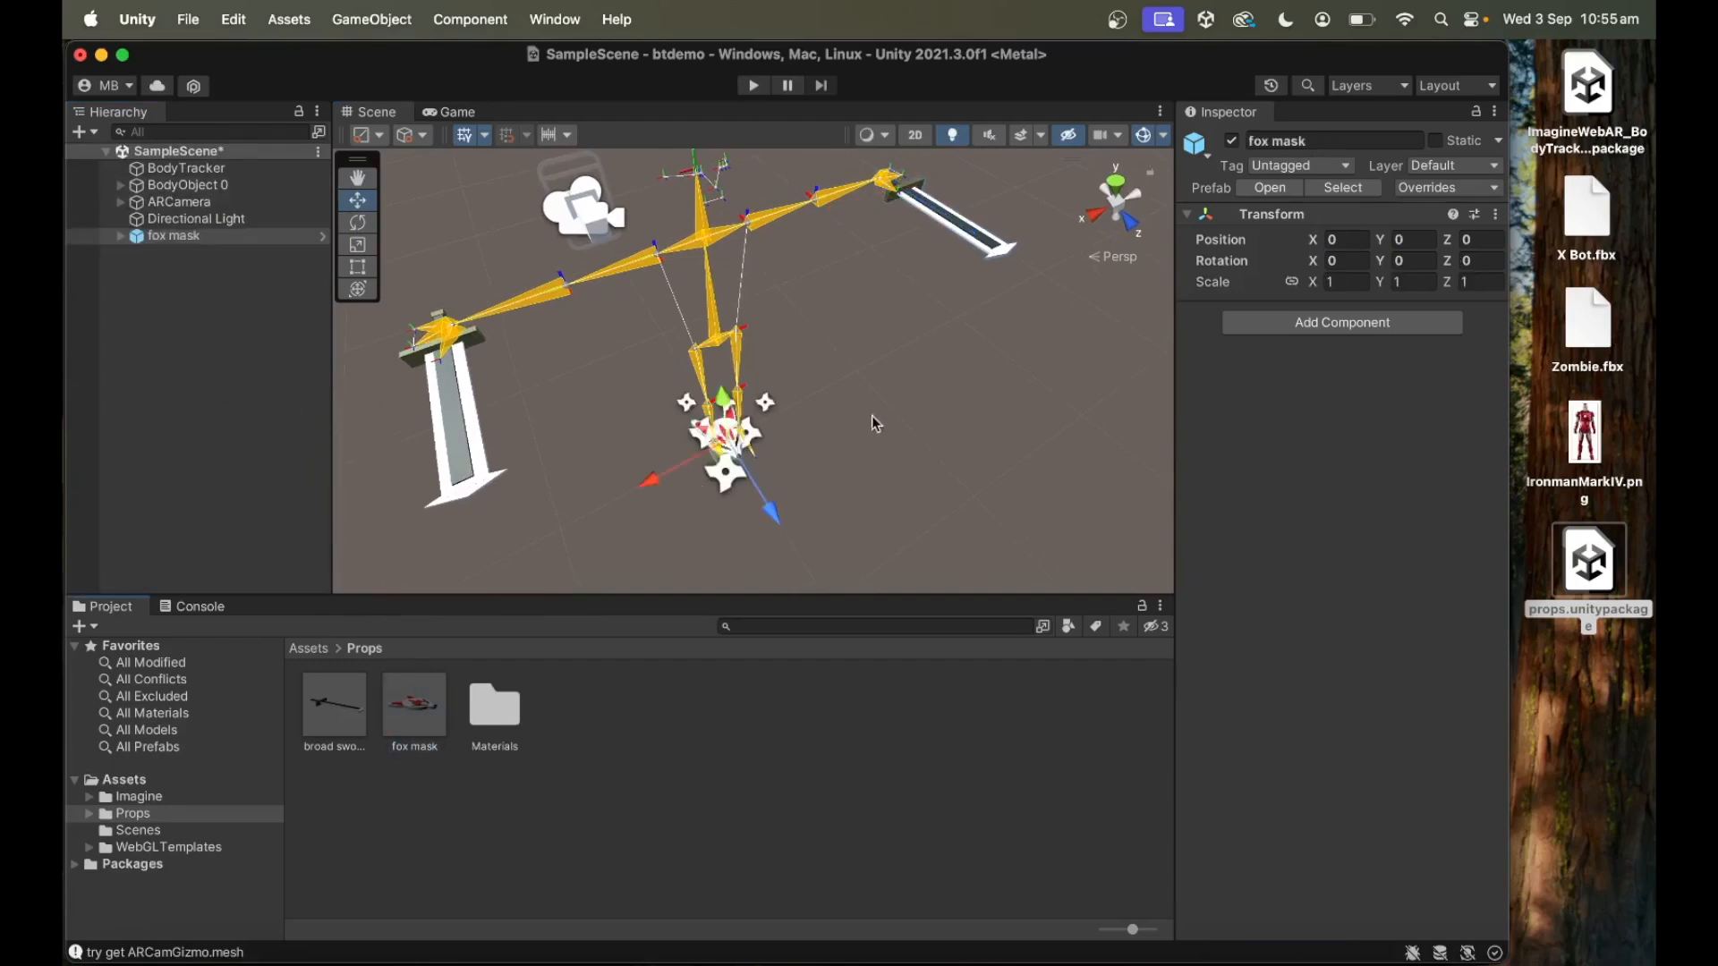
{"action": "left_click", "coordinate": [120, 185]}
{"action": "left_click_drag", "start_coordinate": [185, 288], "coordinate": [202, 204]}
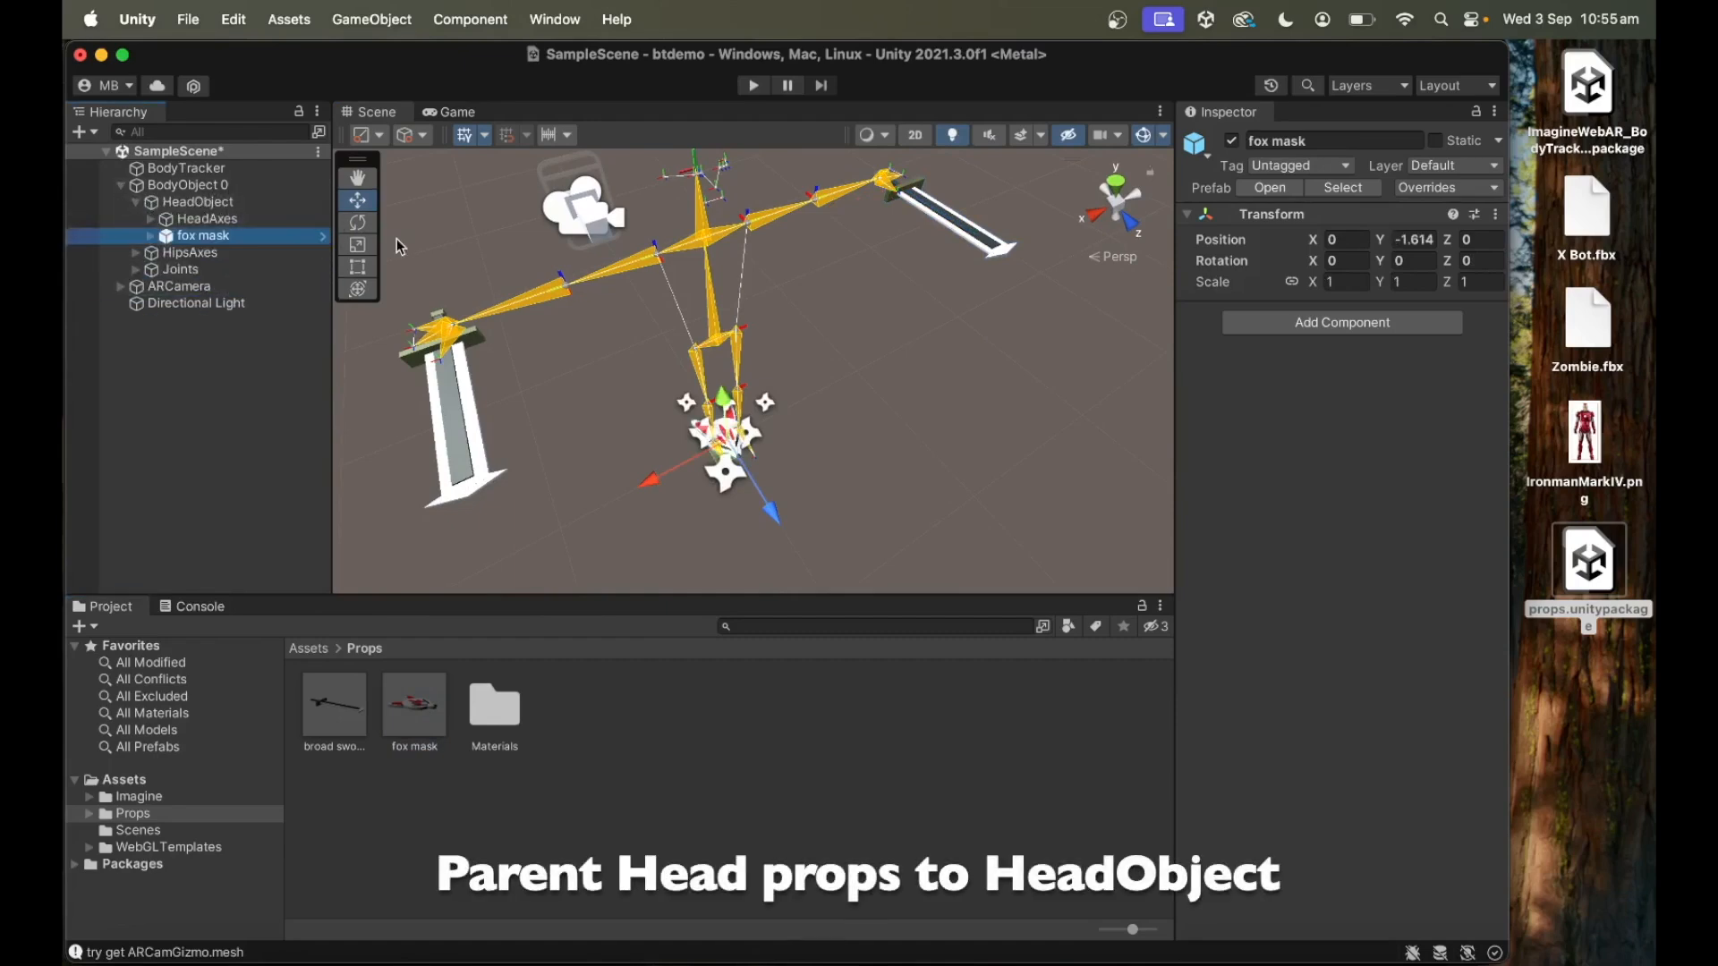
Set the fox mask's Y position to 0 and X rotation to 90, and shift it forward on the face to about Z 0.065.
{"action": "left_click", "coordinate": [1409, 240]}
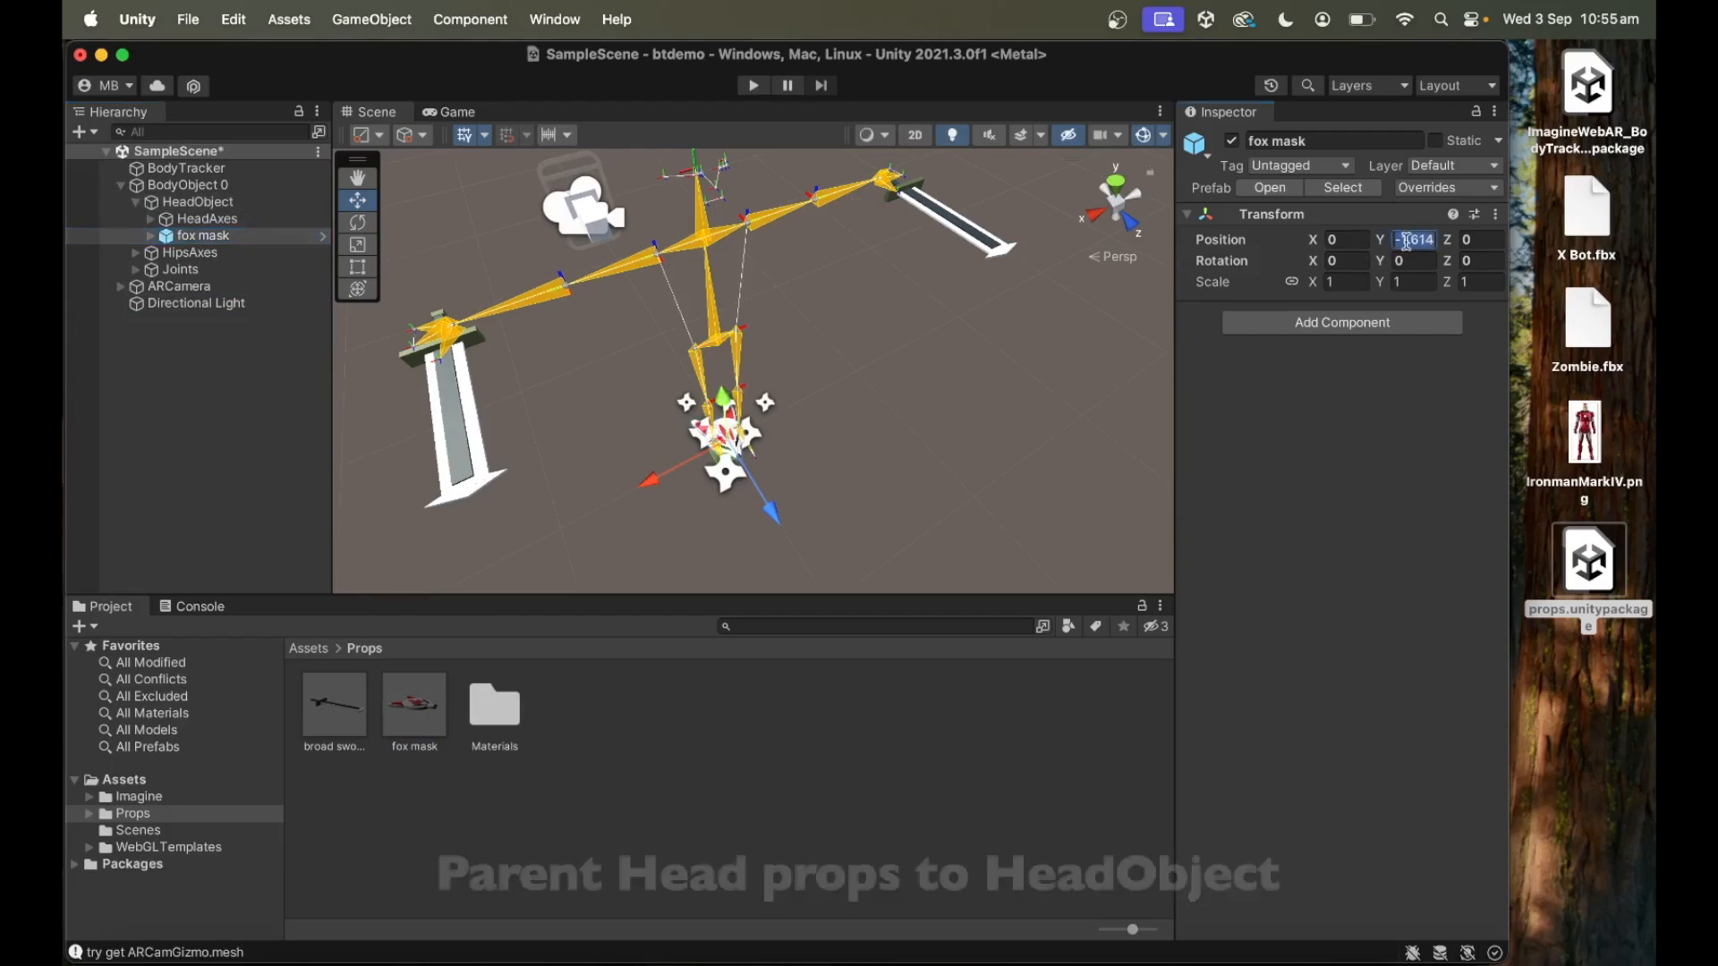
{"action": "type", "text": "0"}
{"action": "left_click", "coordinate": [1345, 261]}
{"action": "type", "text": "90"}
{"action": "left_click_drag", "start_coordinate": [881, 383], "coordinate": [1009, 380], "text": "alt"}
{"action": "left_click_drag", "start_coordinate": [795, 194], "coordinate": [820, 200]}
{"action": "scroll", "coordinate": [967, 345], "scroll_direction": "down", "scroll_amount": 3}
{"action": "middle_click_drag", "start_coordinate": [911, 317], "coordinate": [915, 406]}
{"action": "left_click_drag", "start_coordinate": [914, 405], "coordinate": [1018, 424], "text": "alt"}
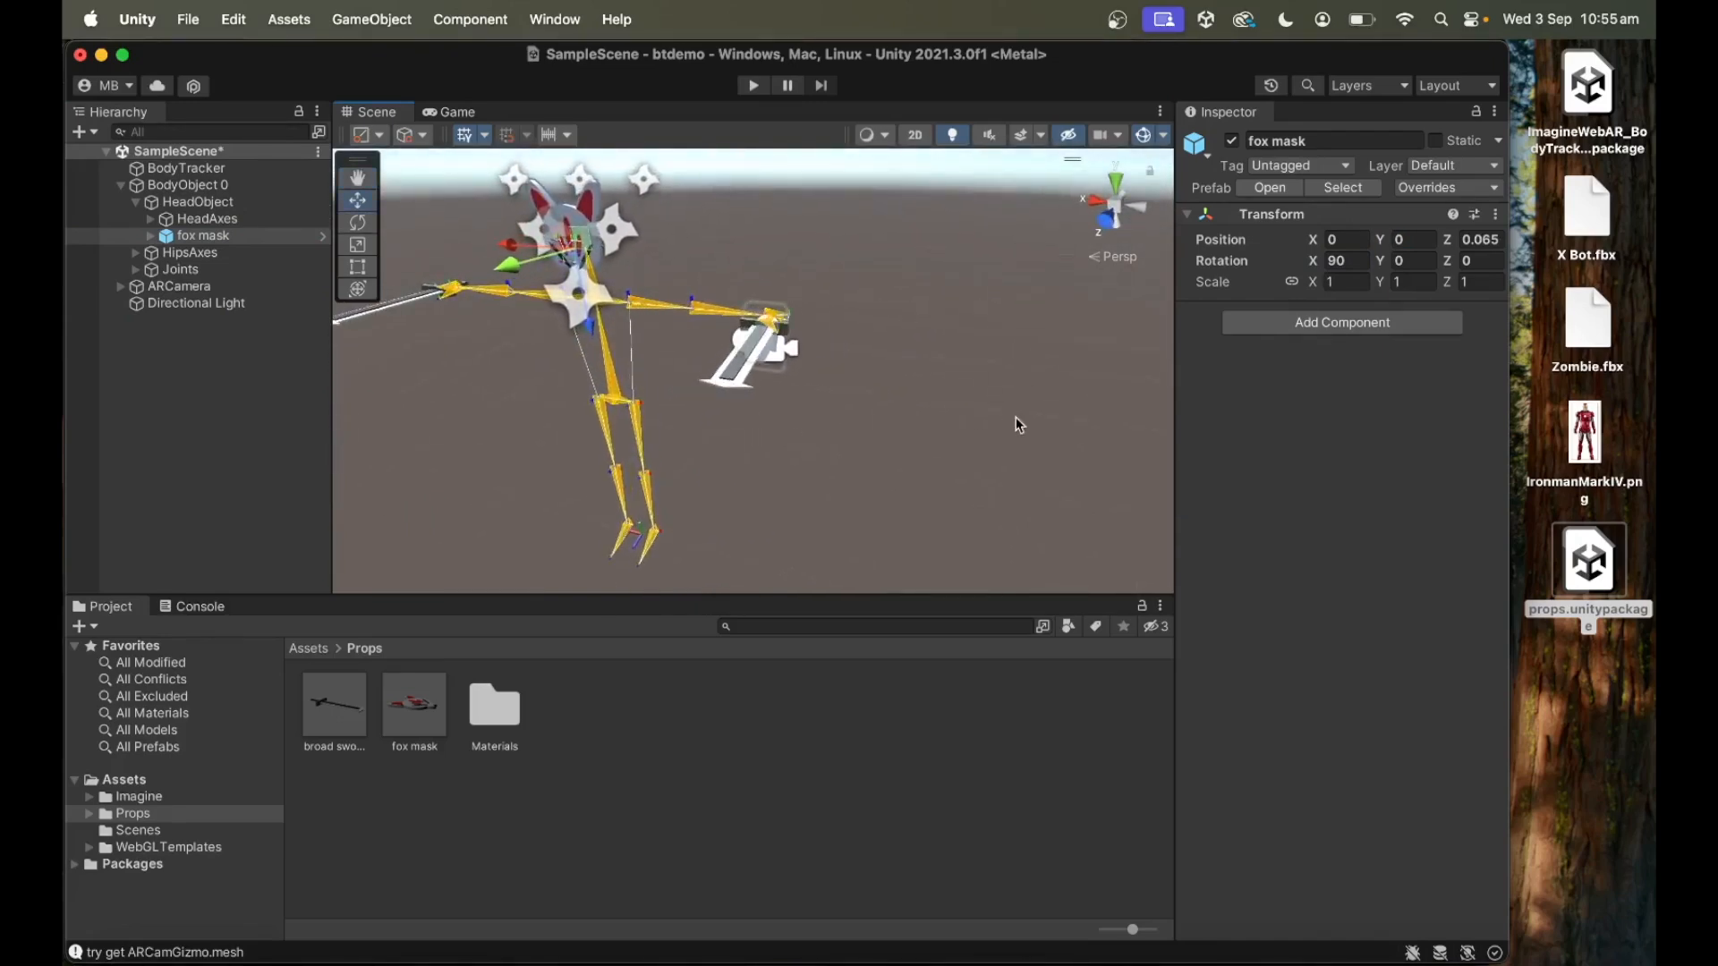
Add the open SampleScene to the build and switch the build platform to WebGL.
{"action": "left_click", "coordinate": [189, 20]}
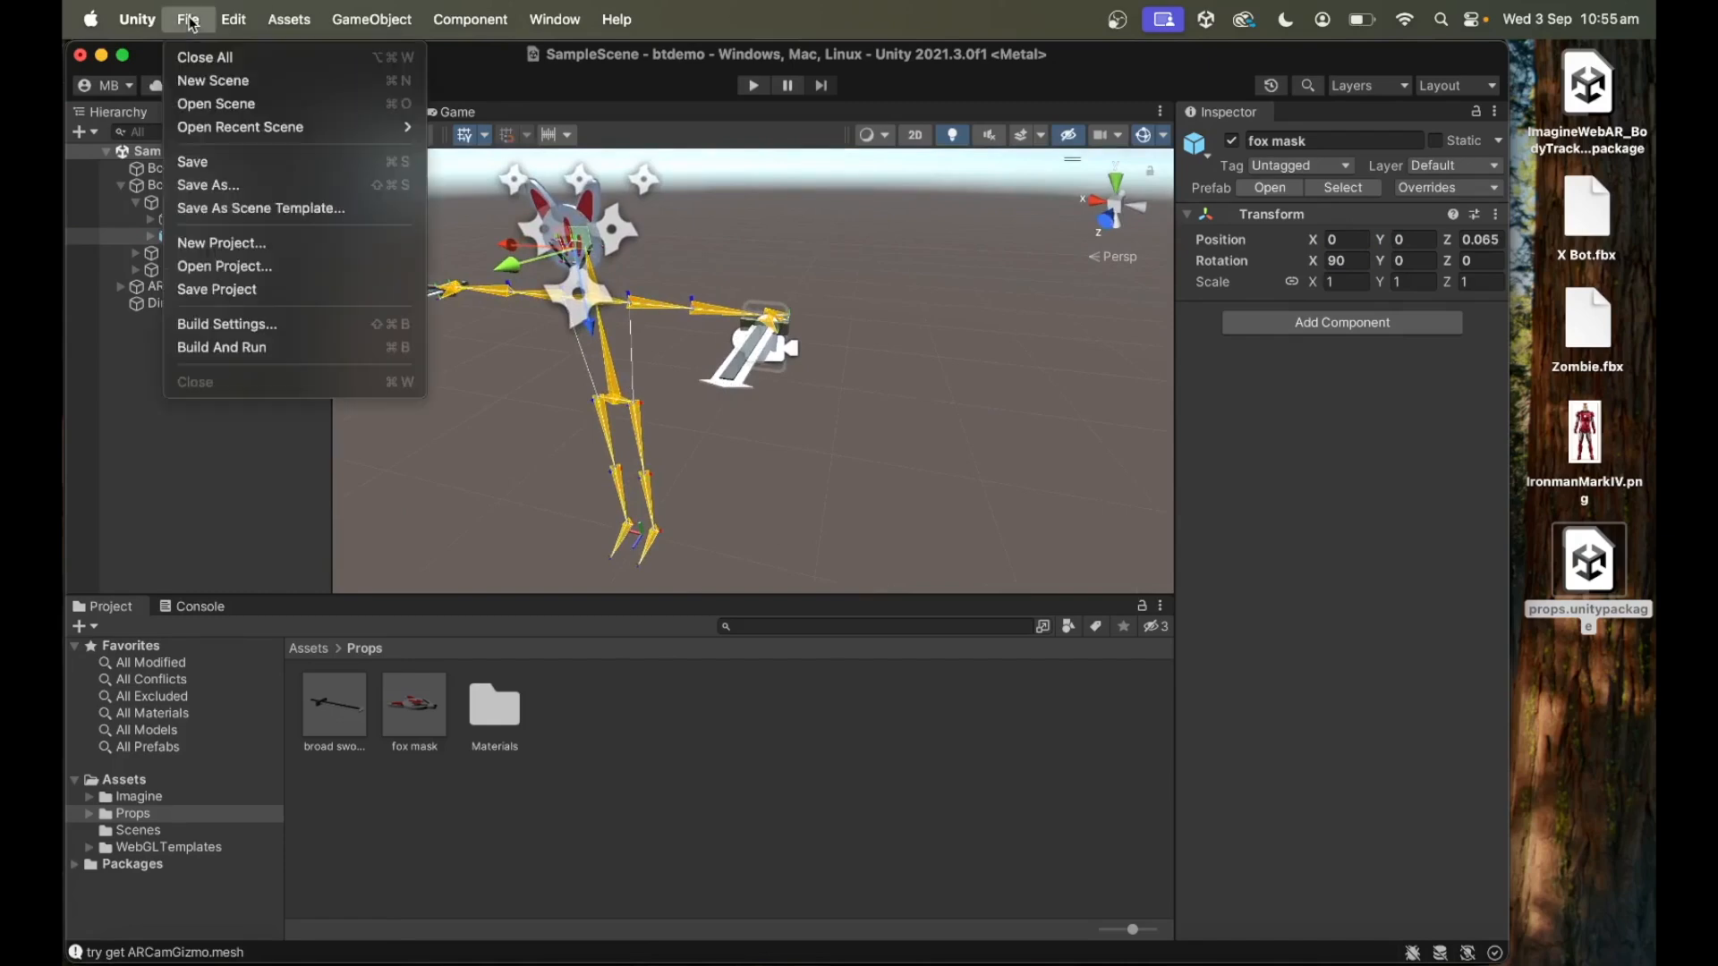
{"action": "left_click", "coordinate": [214, 324]}
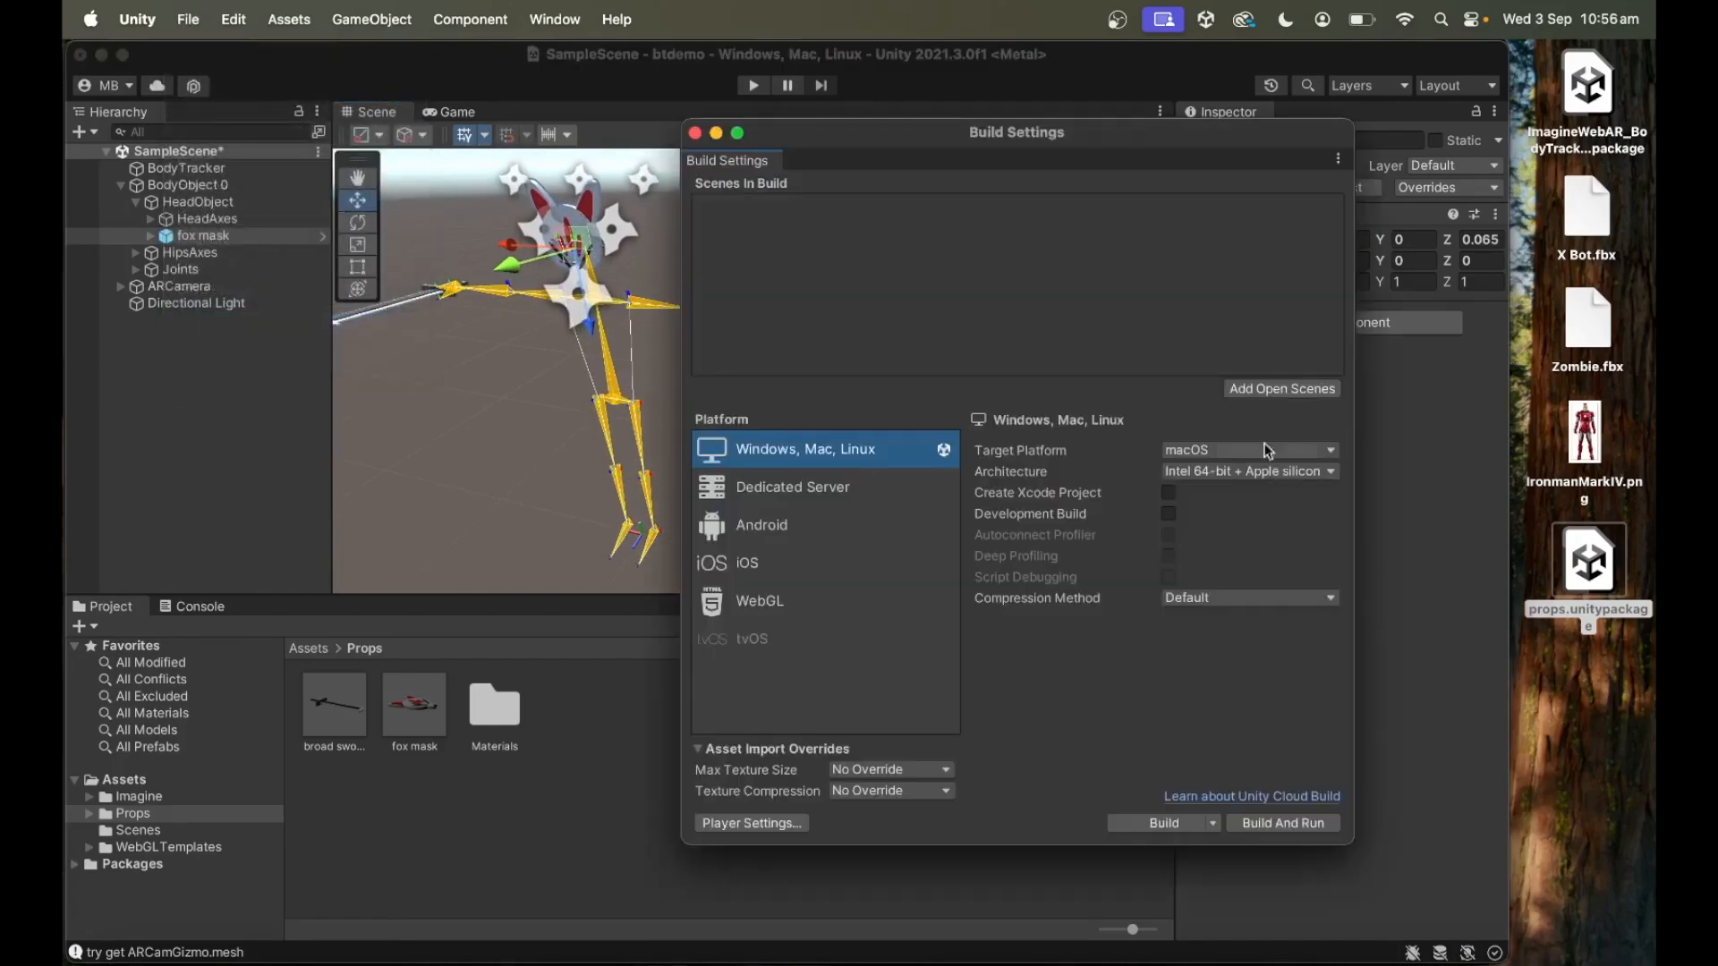
{"action": "left_click", "coordinate": [1277, 393]}
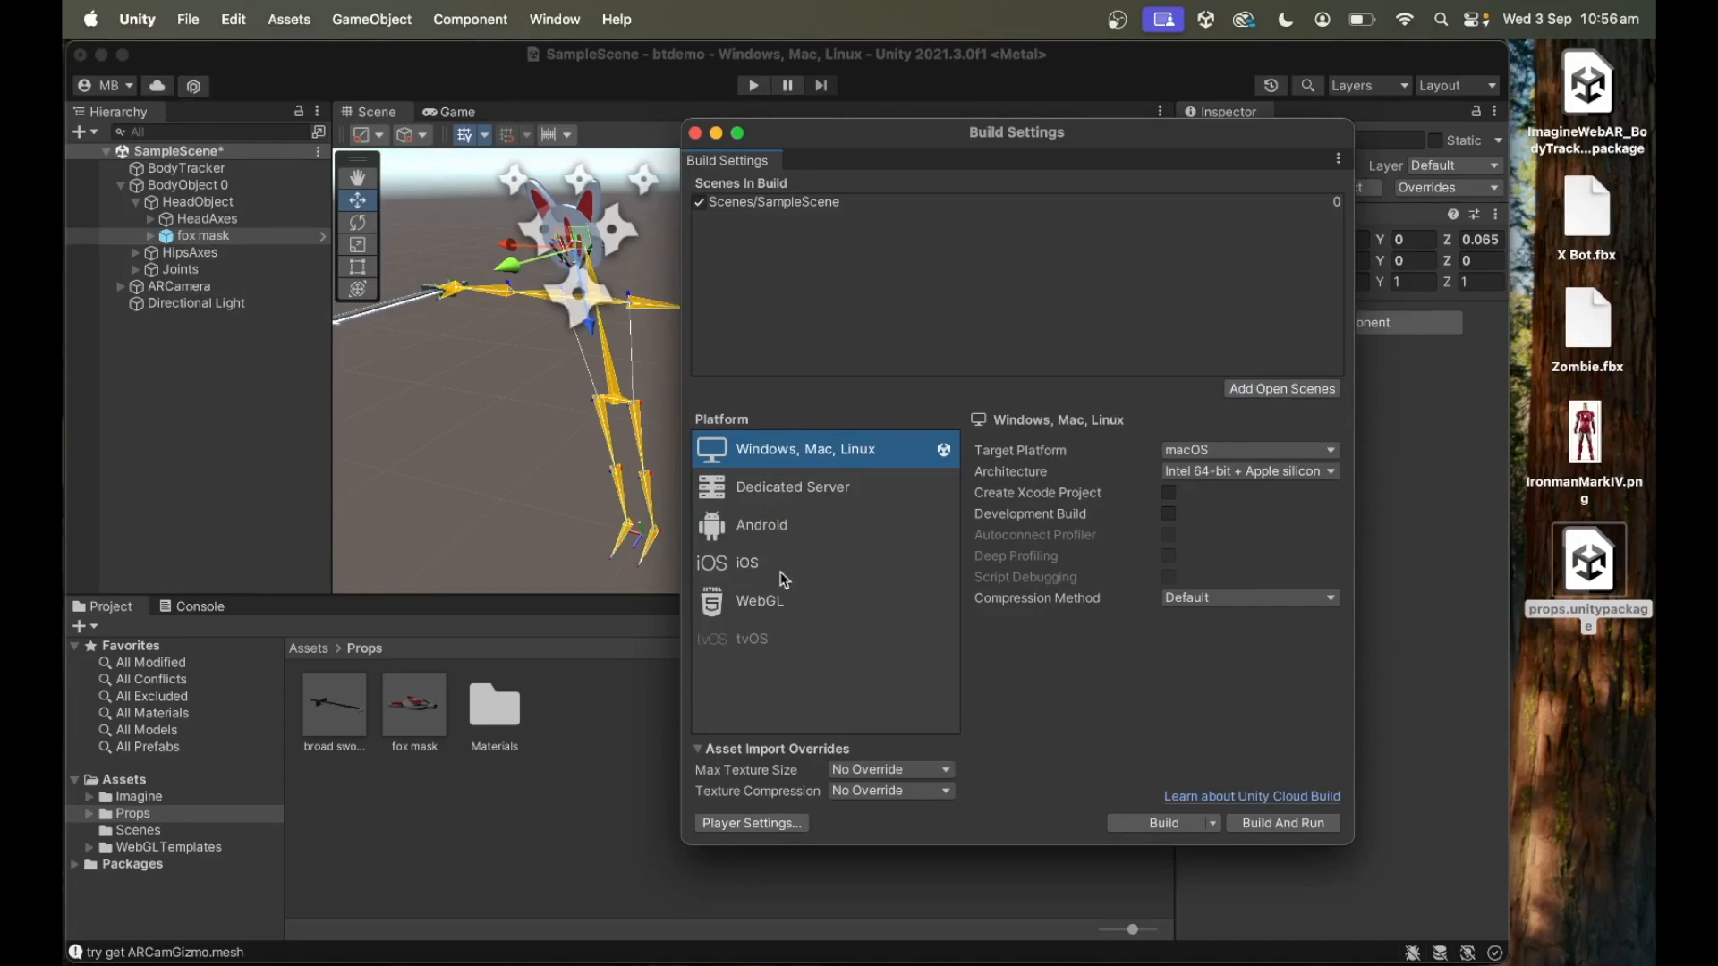
{"action": "left_click", "coordinate": [761, 604]}
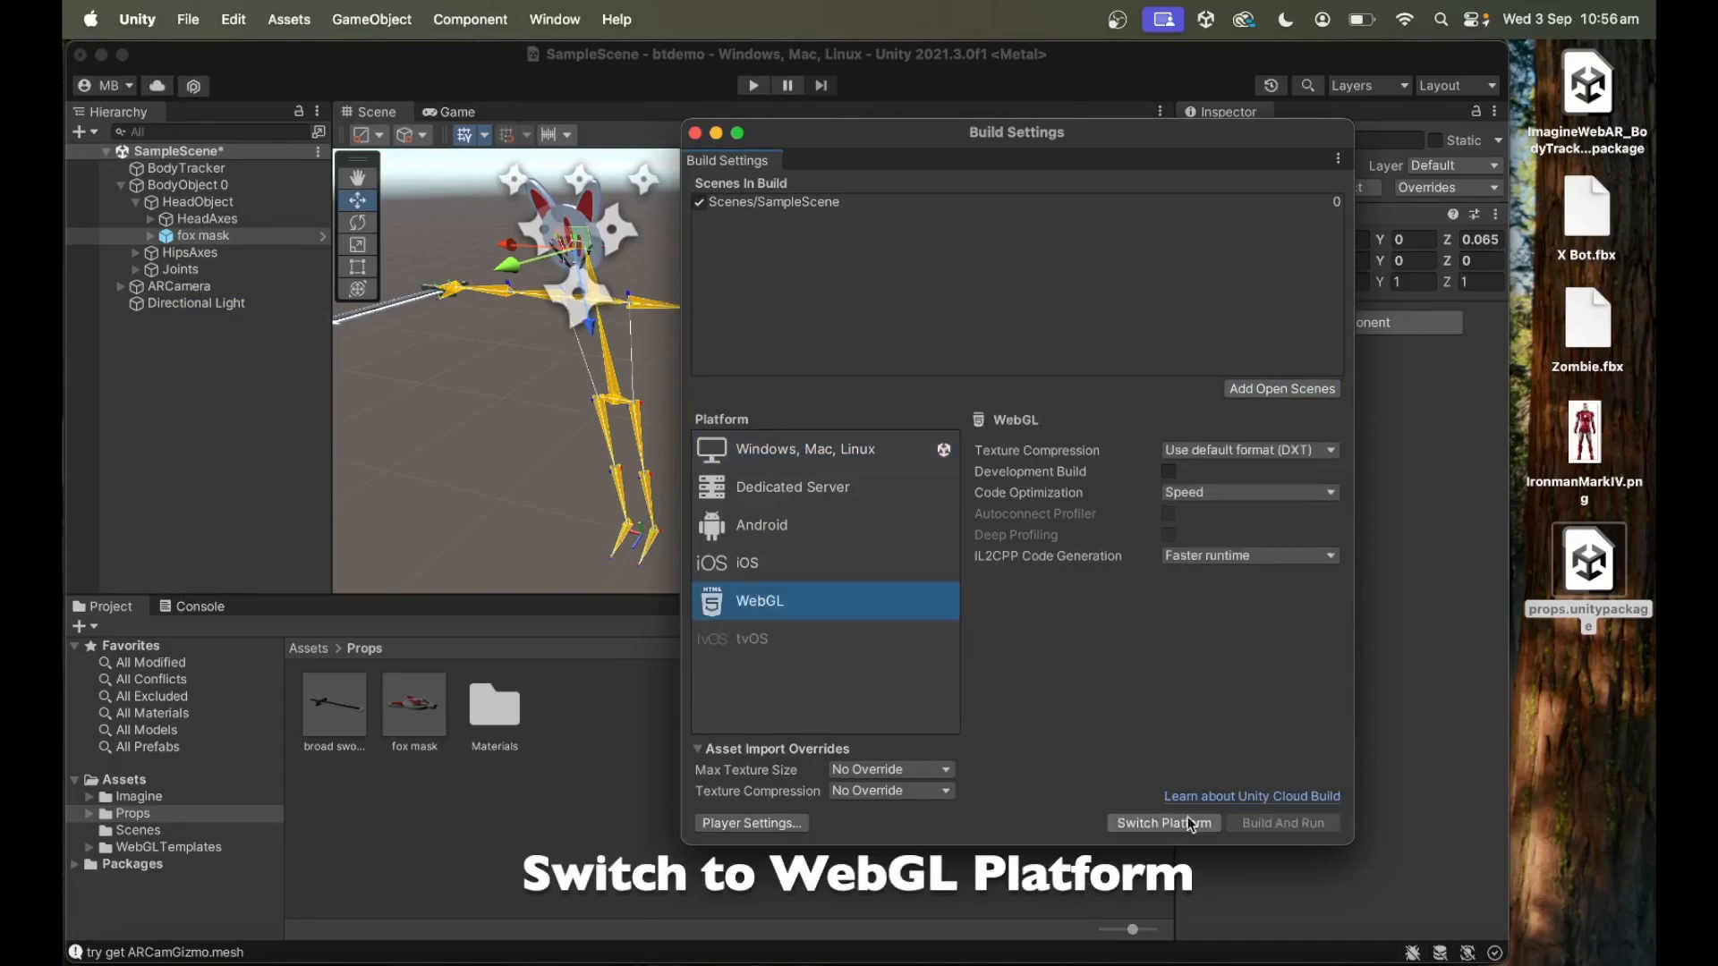
{"action": "left_click", "coordinate": [1164, 824]}
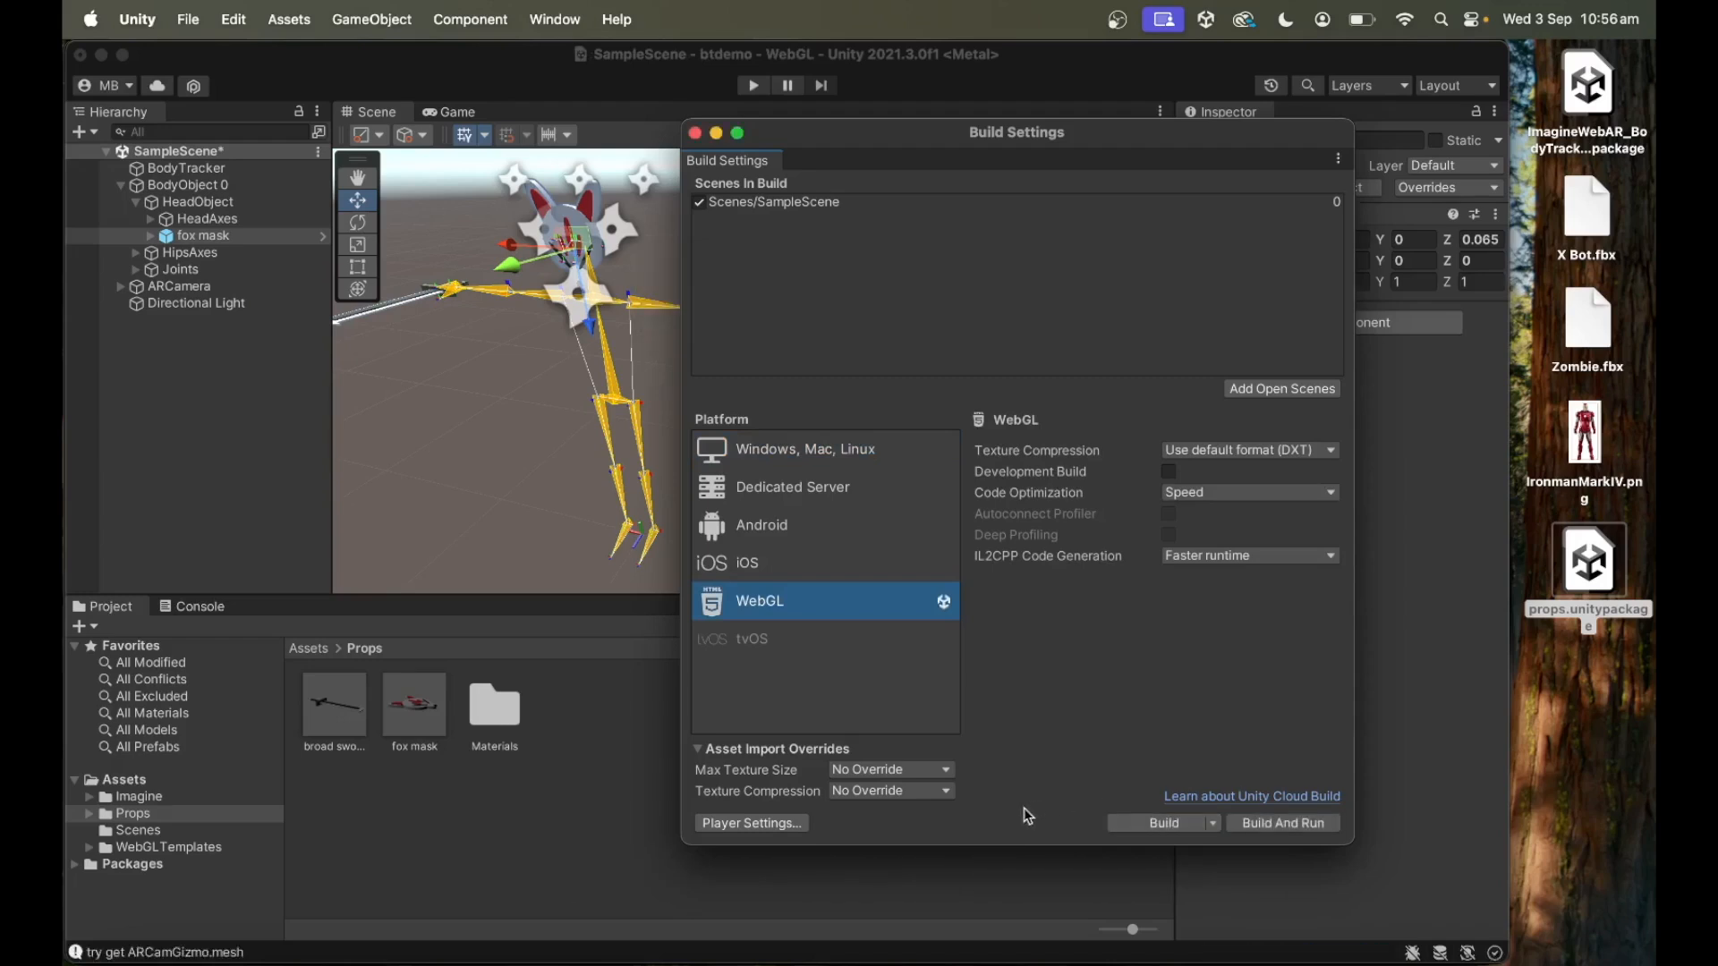
Select bTracker as the WebGL template in the player's resolution and presentation settings.
{"action": "left_click", "coordinate": [768, 825]}
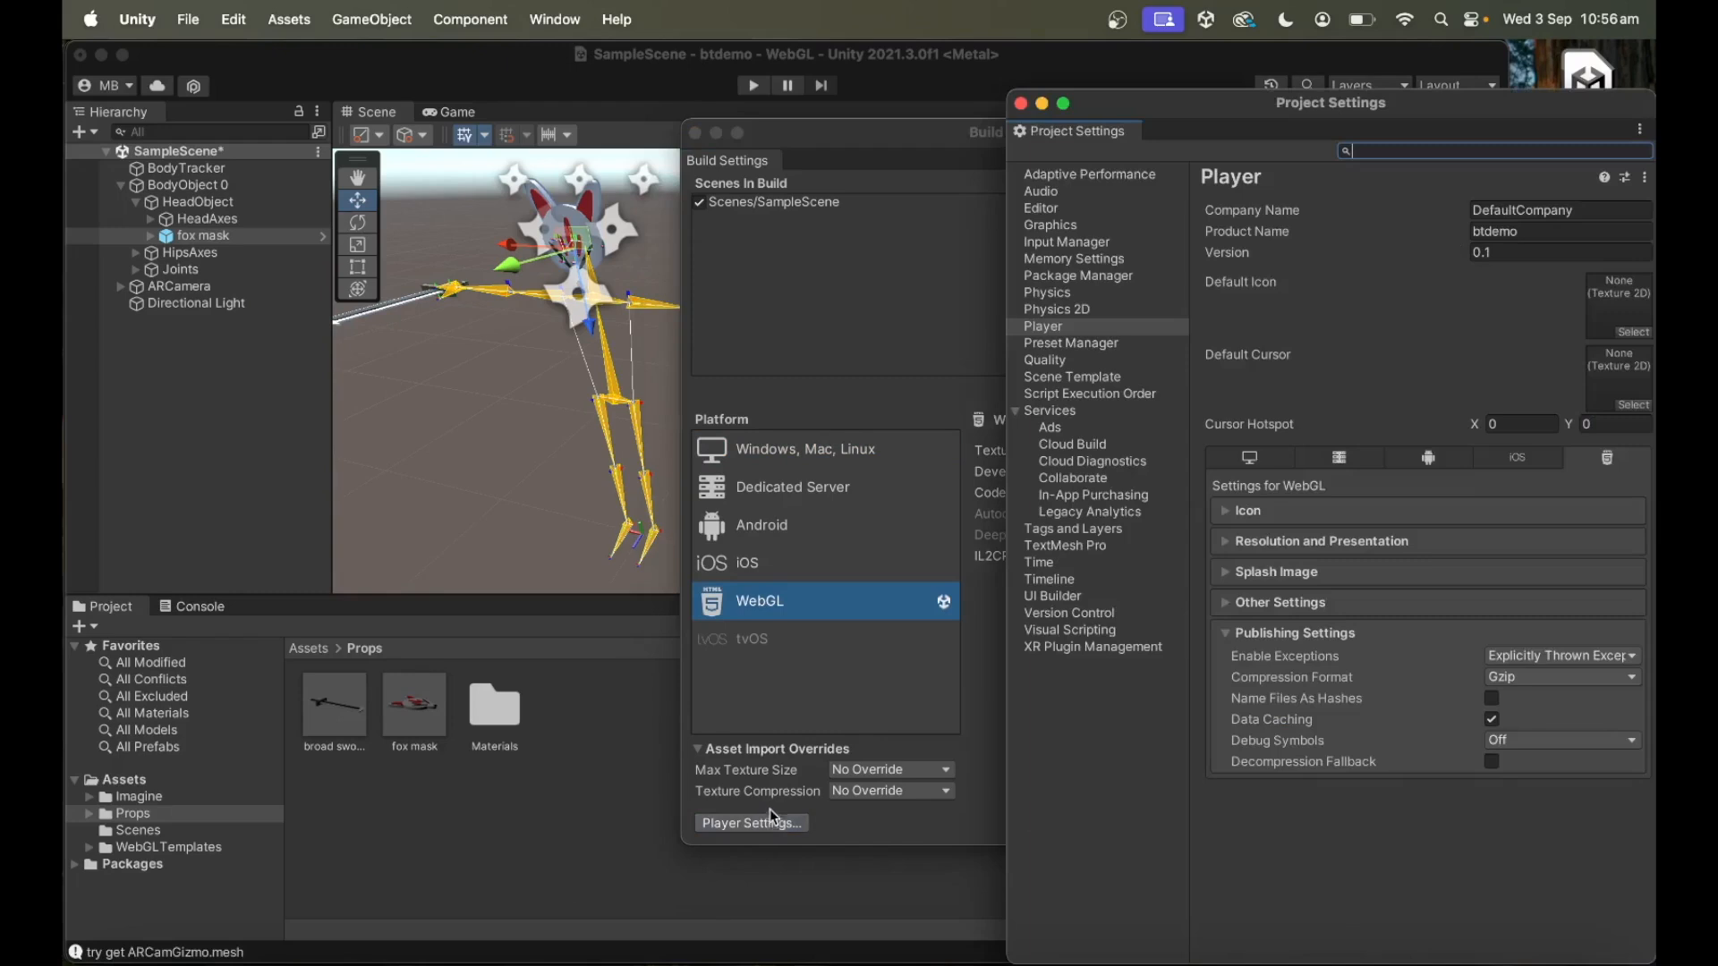
{"action": "left_click", "coordinate": [1225, 543]}
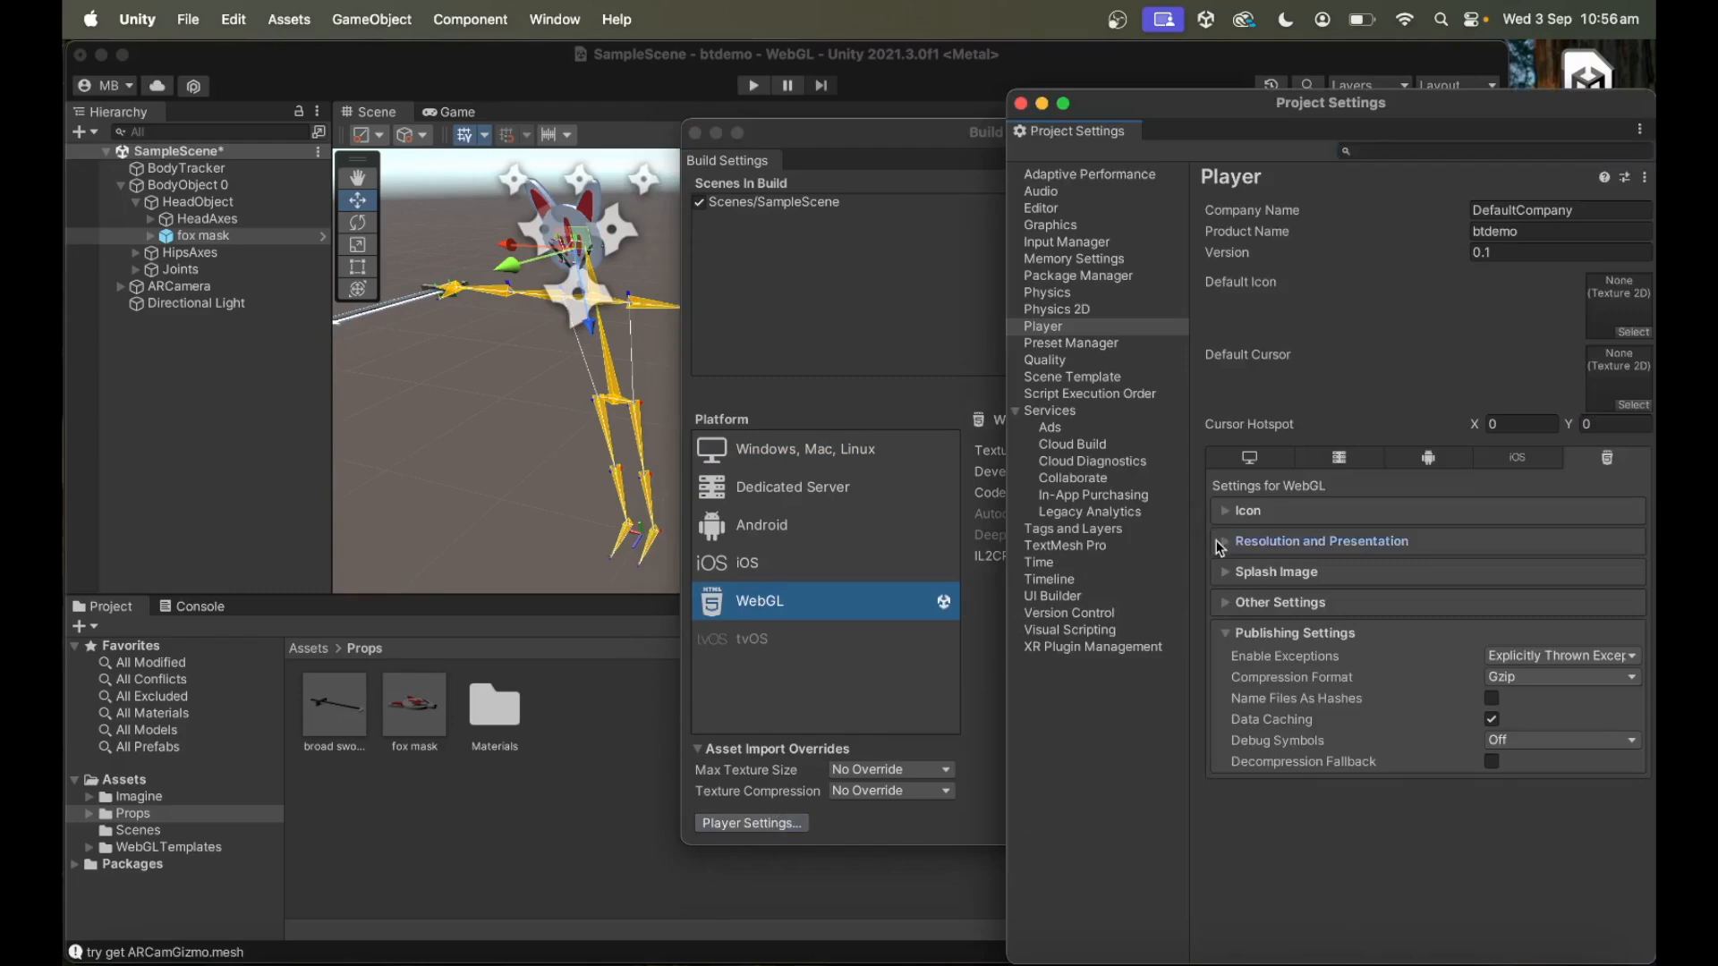
{"action": "left_click", "coordinate": [1222, 543]}
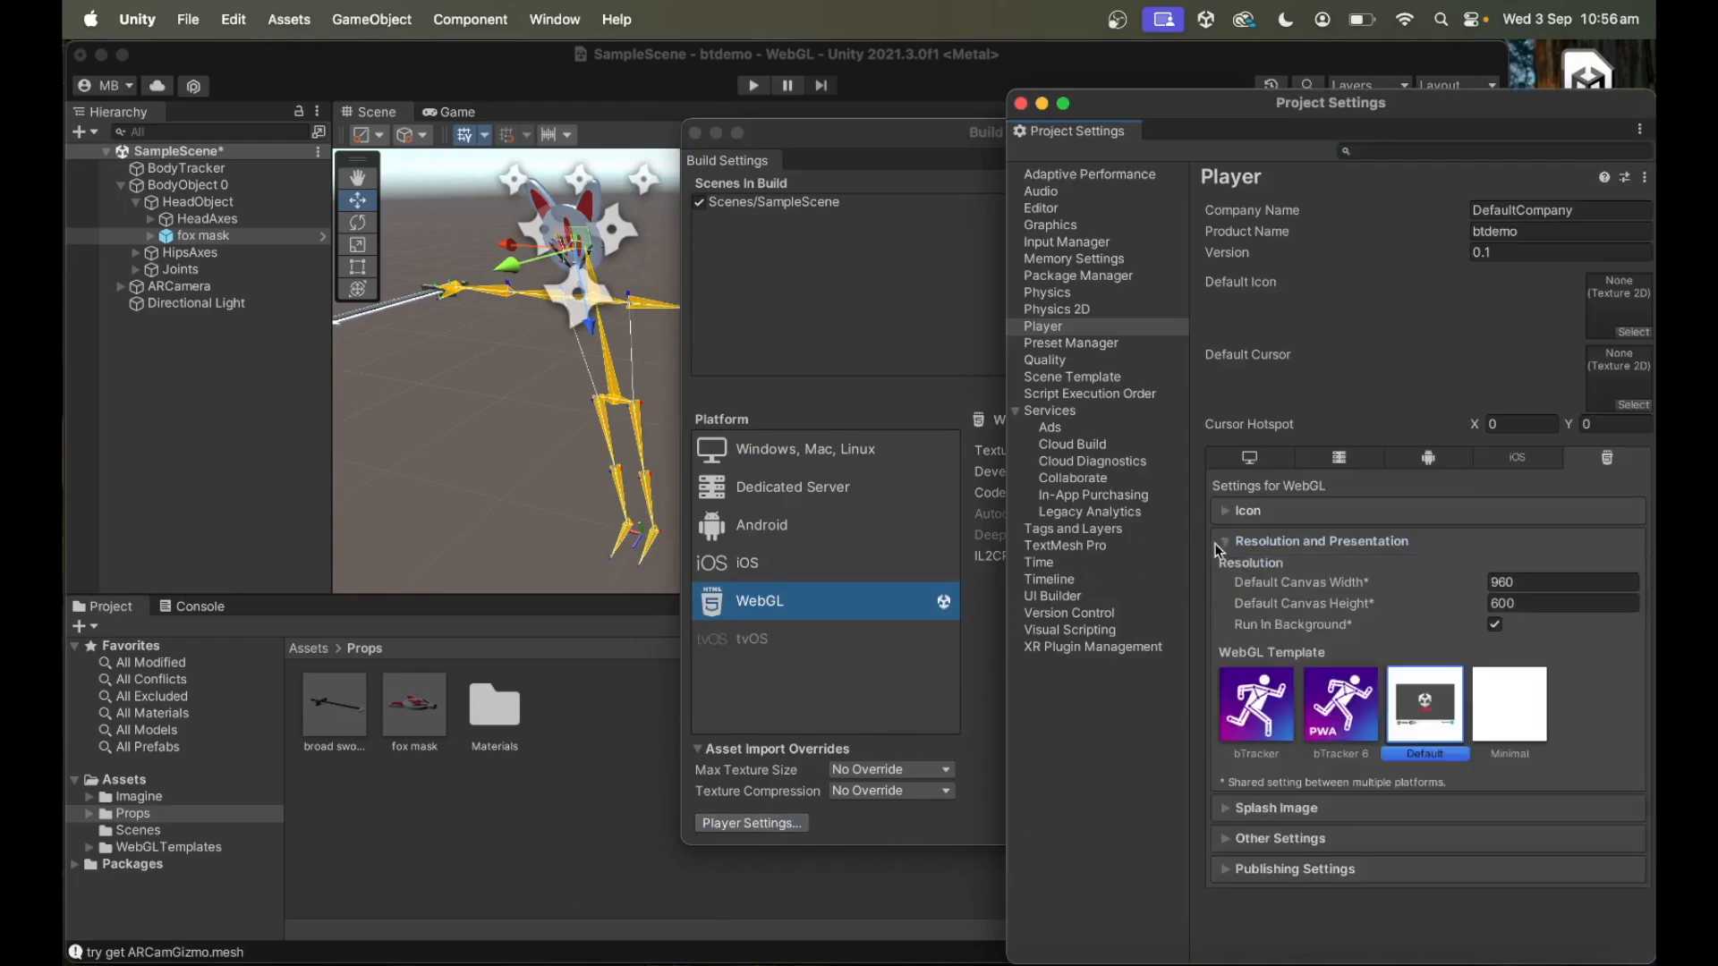
{"action": "left_click", "coordinate": [1271, 705]}
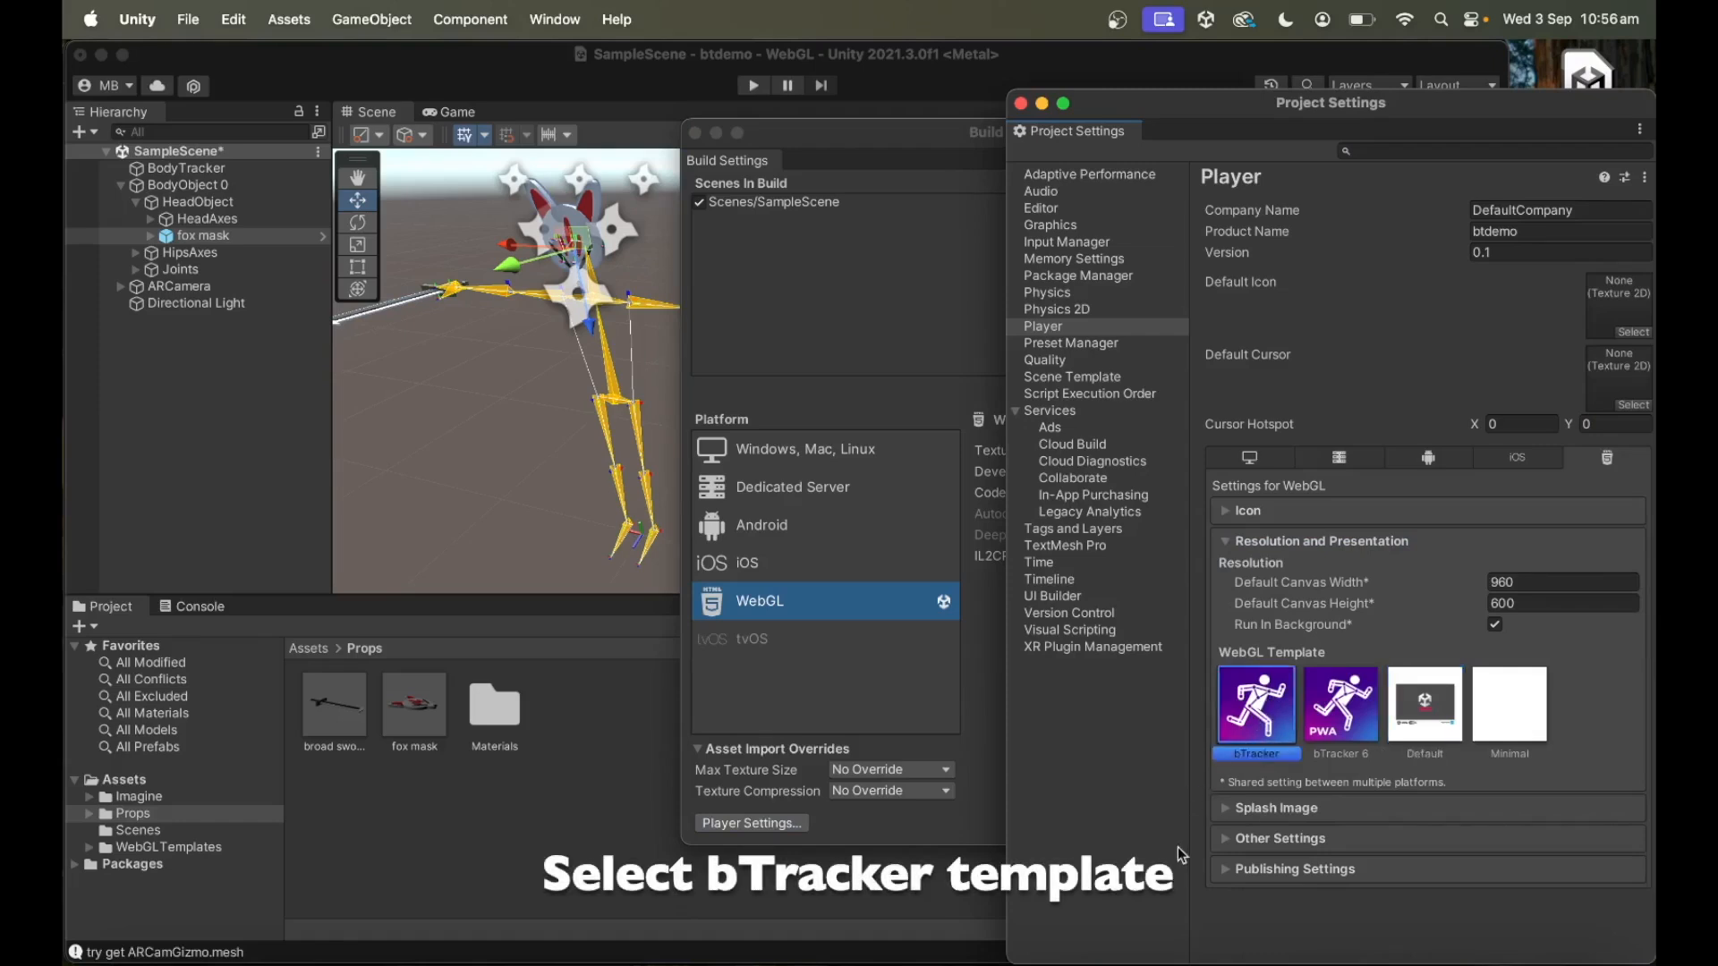
Set the WebGL publishing compression format to Disabled and close the project settings.
{"action": "left_click", "coordinate": [1223, 872]}
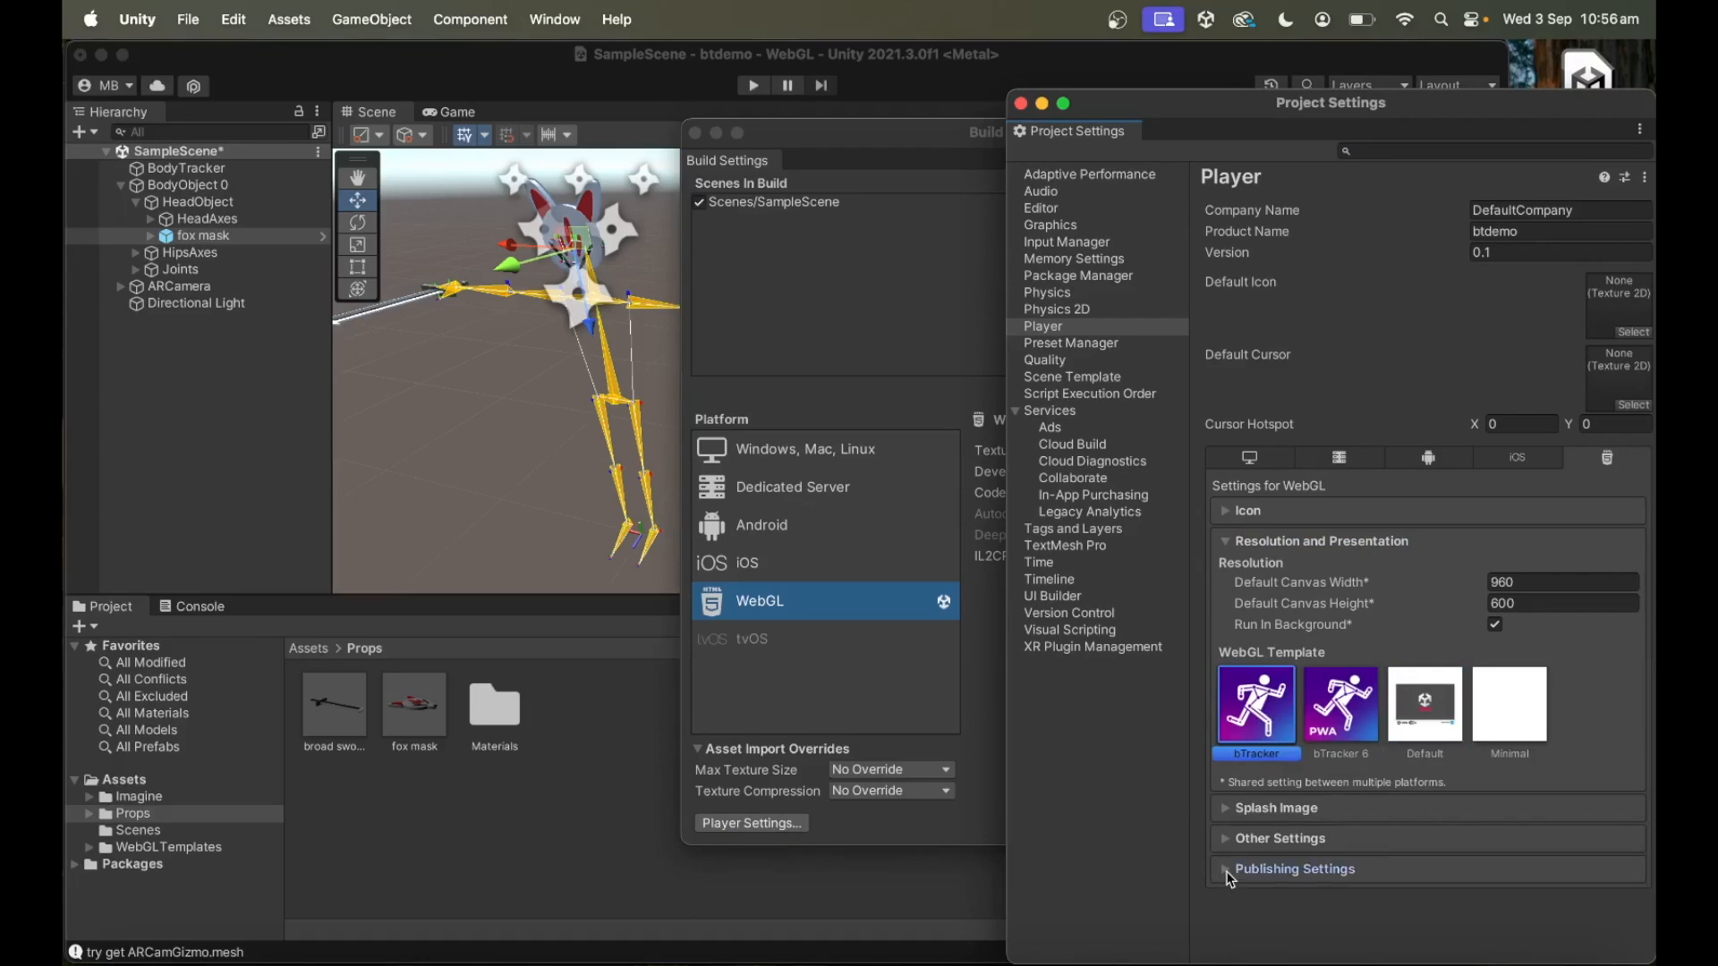
{"action": "left_click", "coordinate": [1518, 679]}
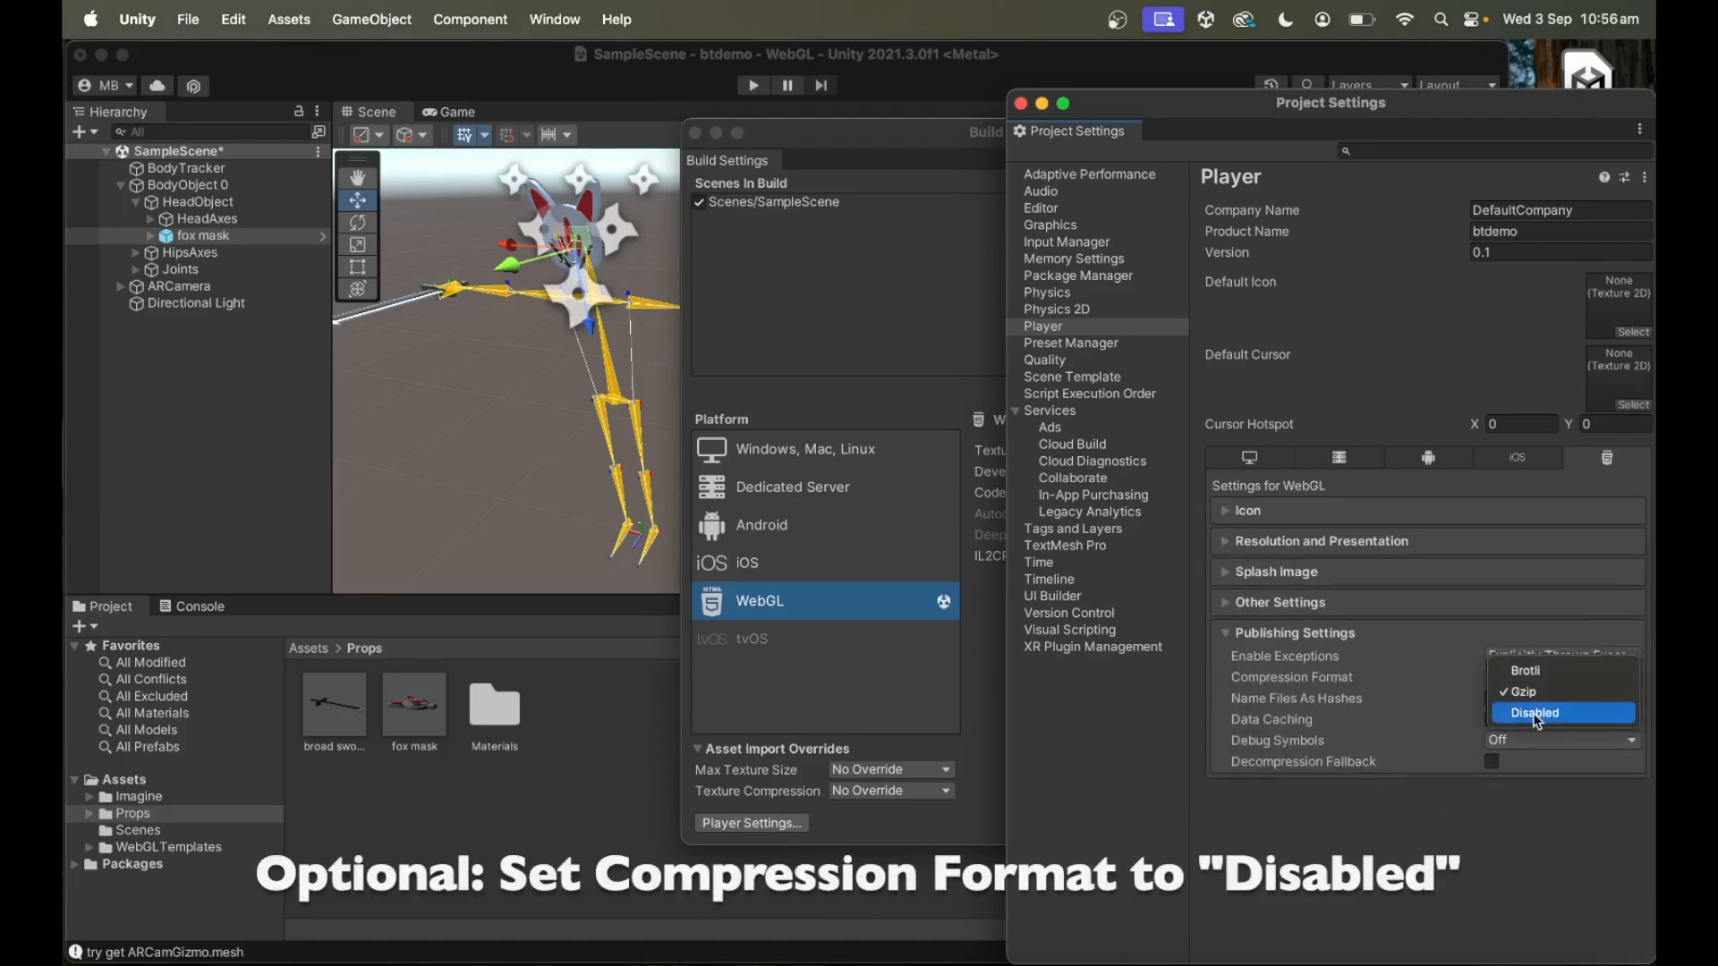
{"action": "left_click", "coordinate": [1534, 716]}
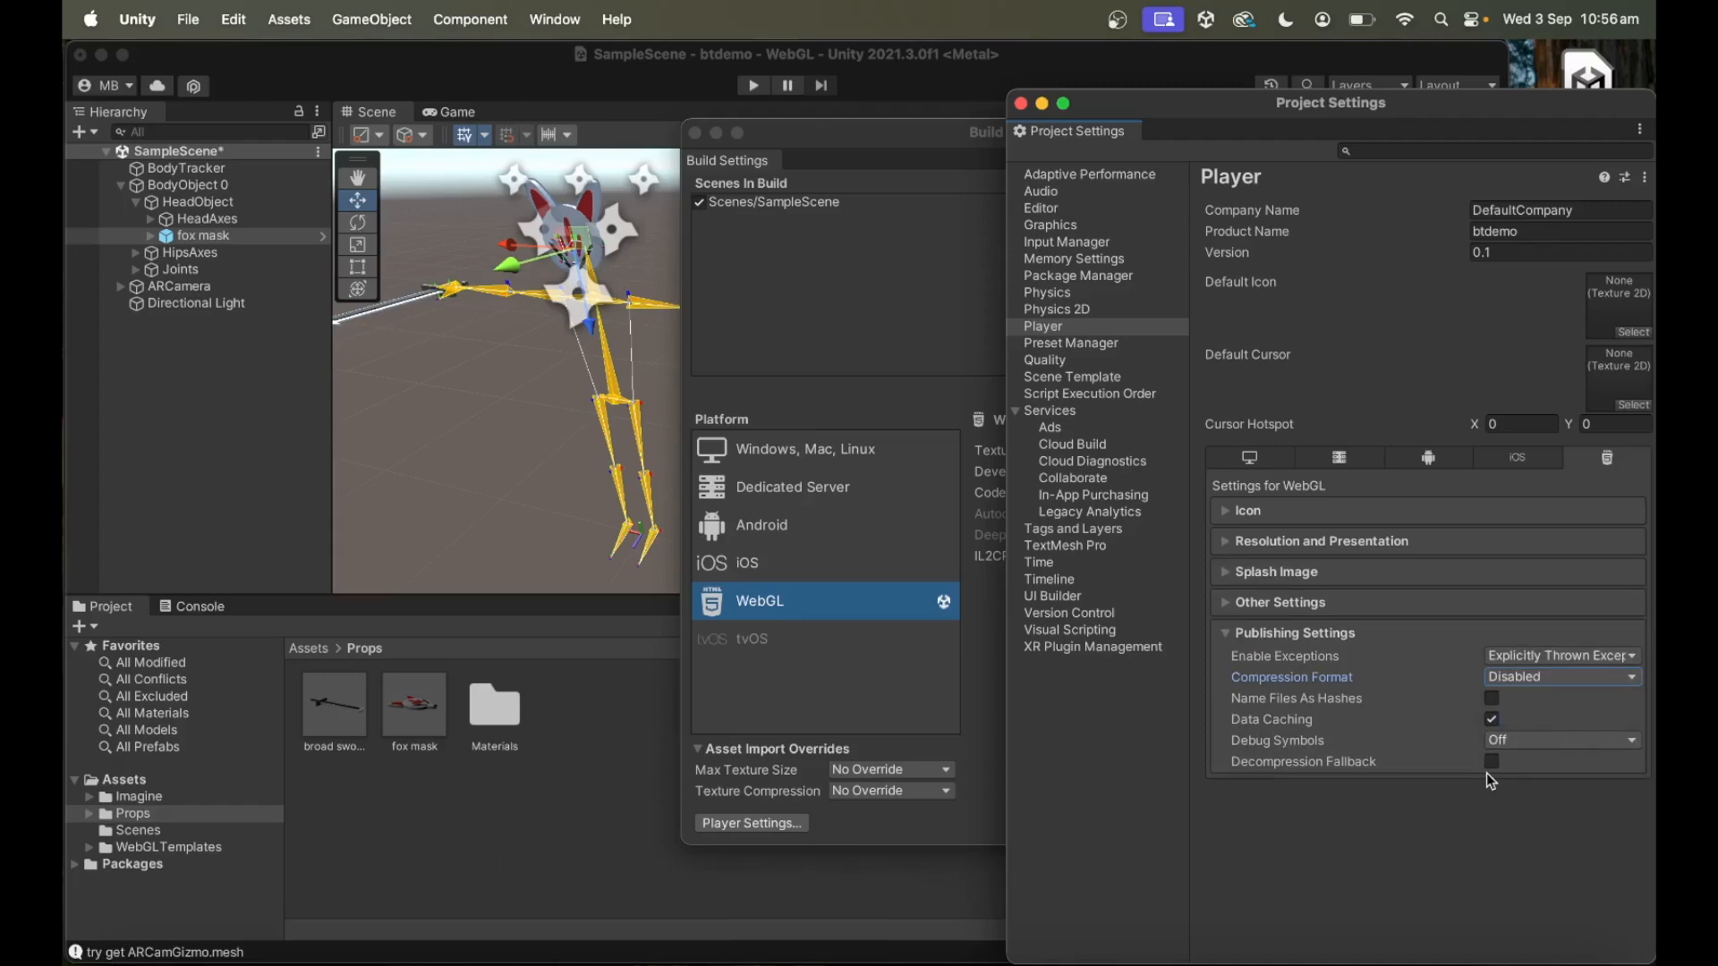
{"action": "left_click", "coordinate": [1020, 103]}
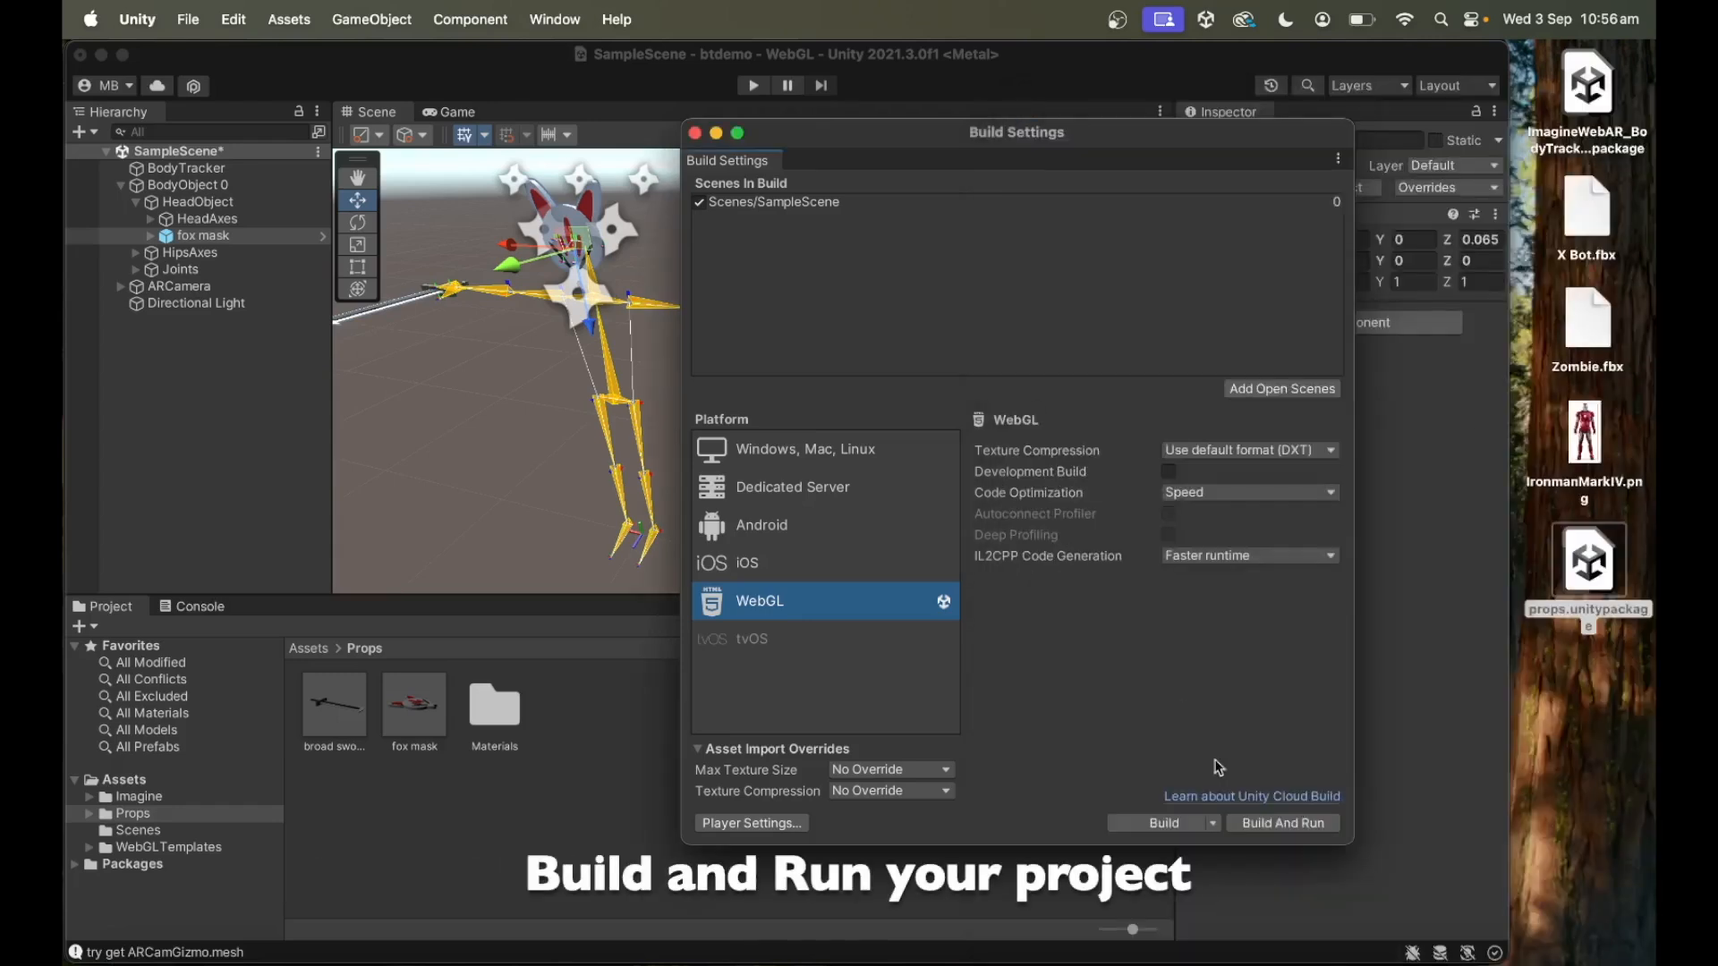
Build and run the WebGL project, then close the build settings and return to the scene.
{"action": "left_click", "coordinate": [1288, 823]}
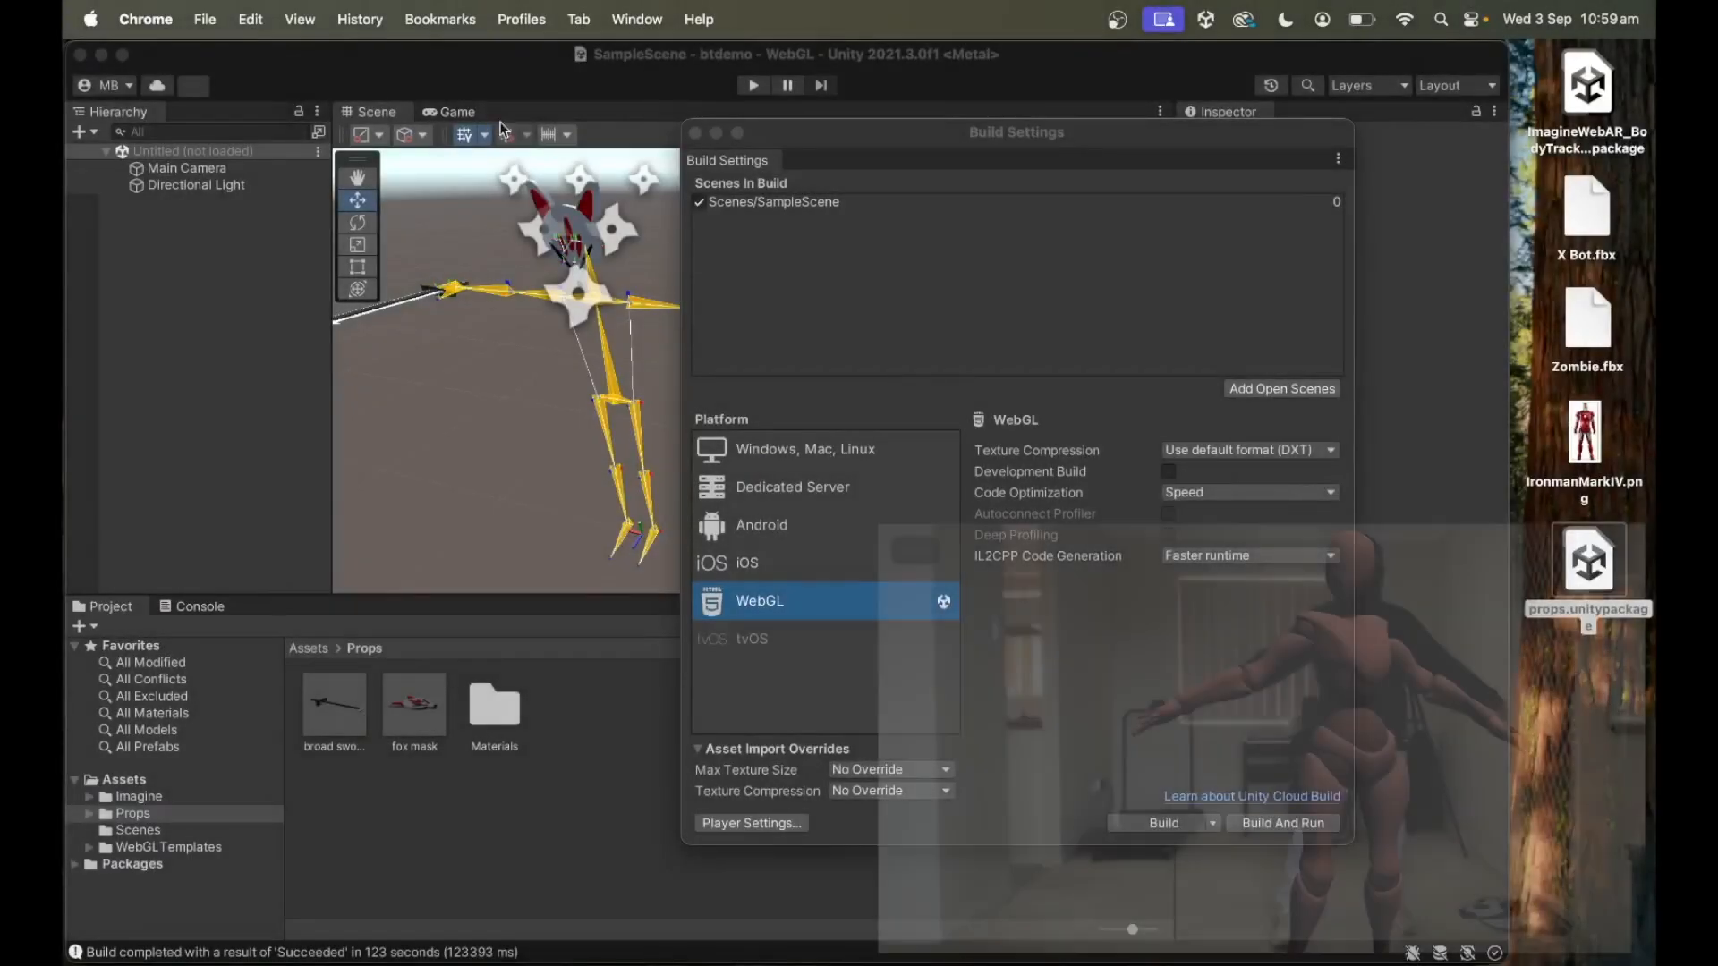
{"action": "left_click", "coordinate": [694, 132]}
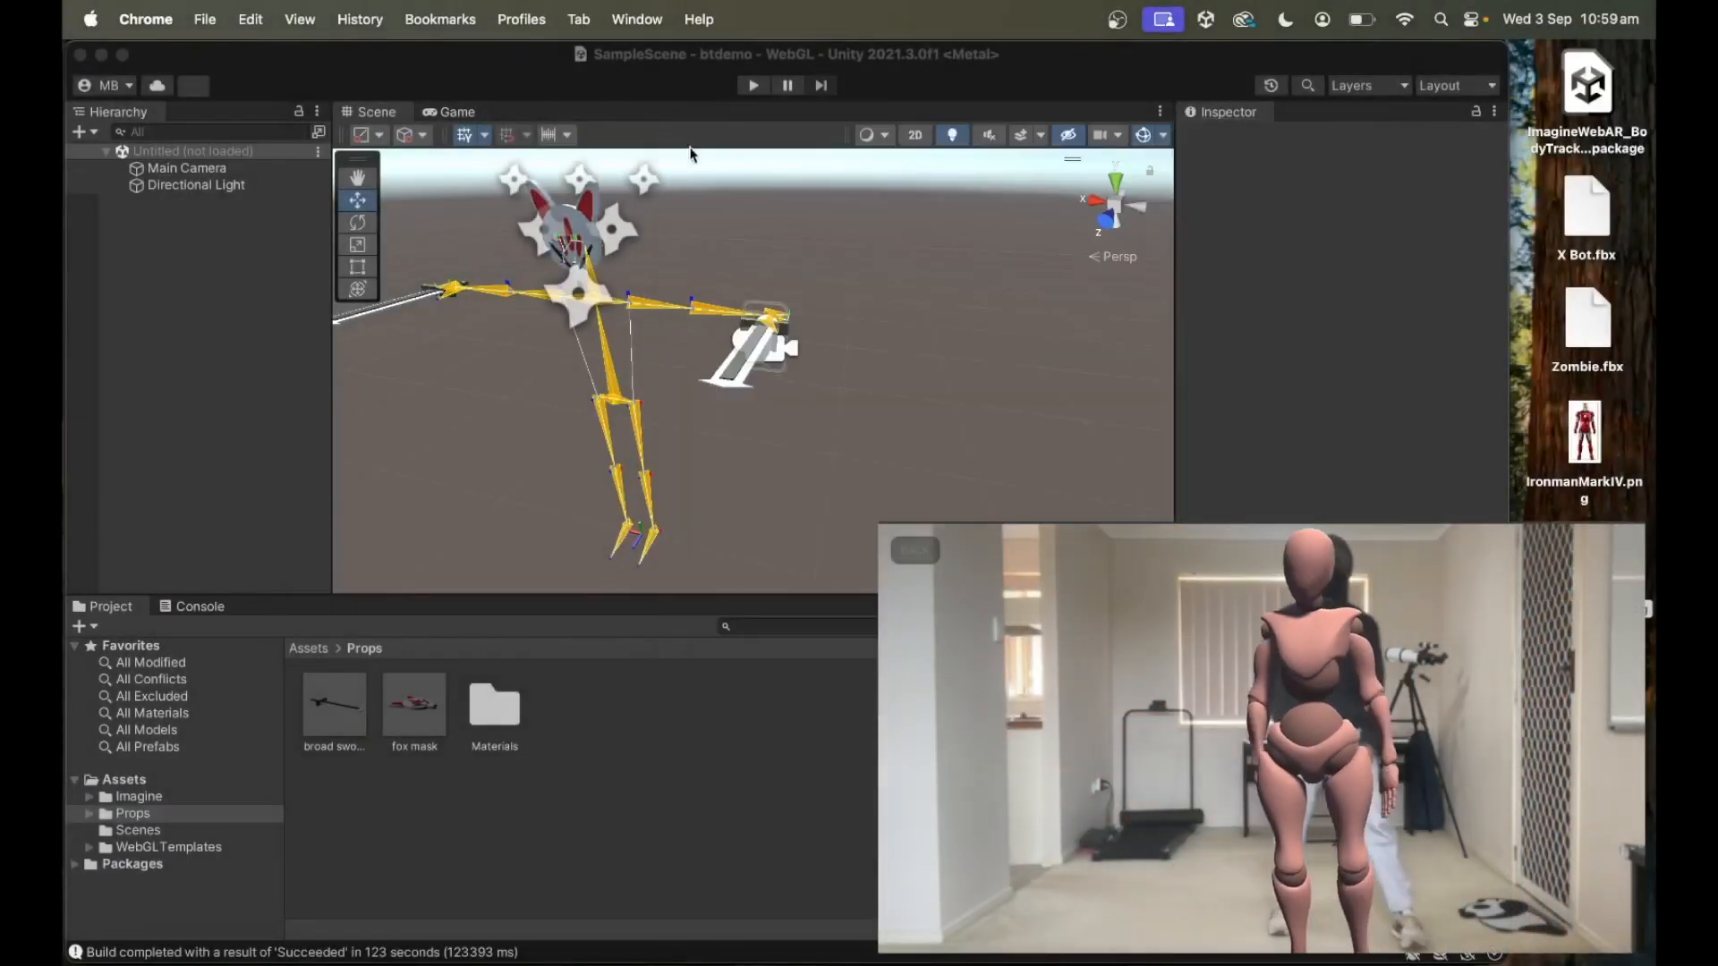
{"action": "left_click", "coordinate": [235, 279]}
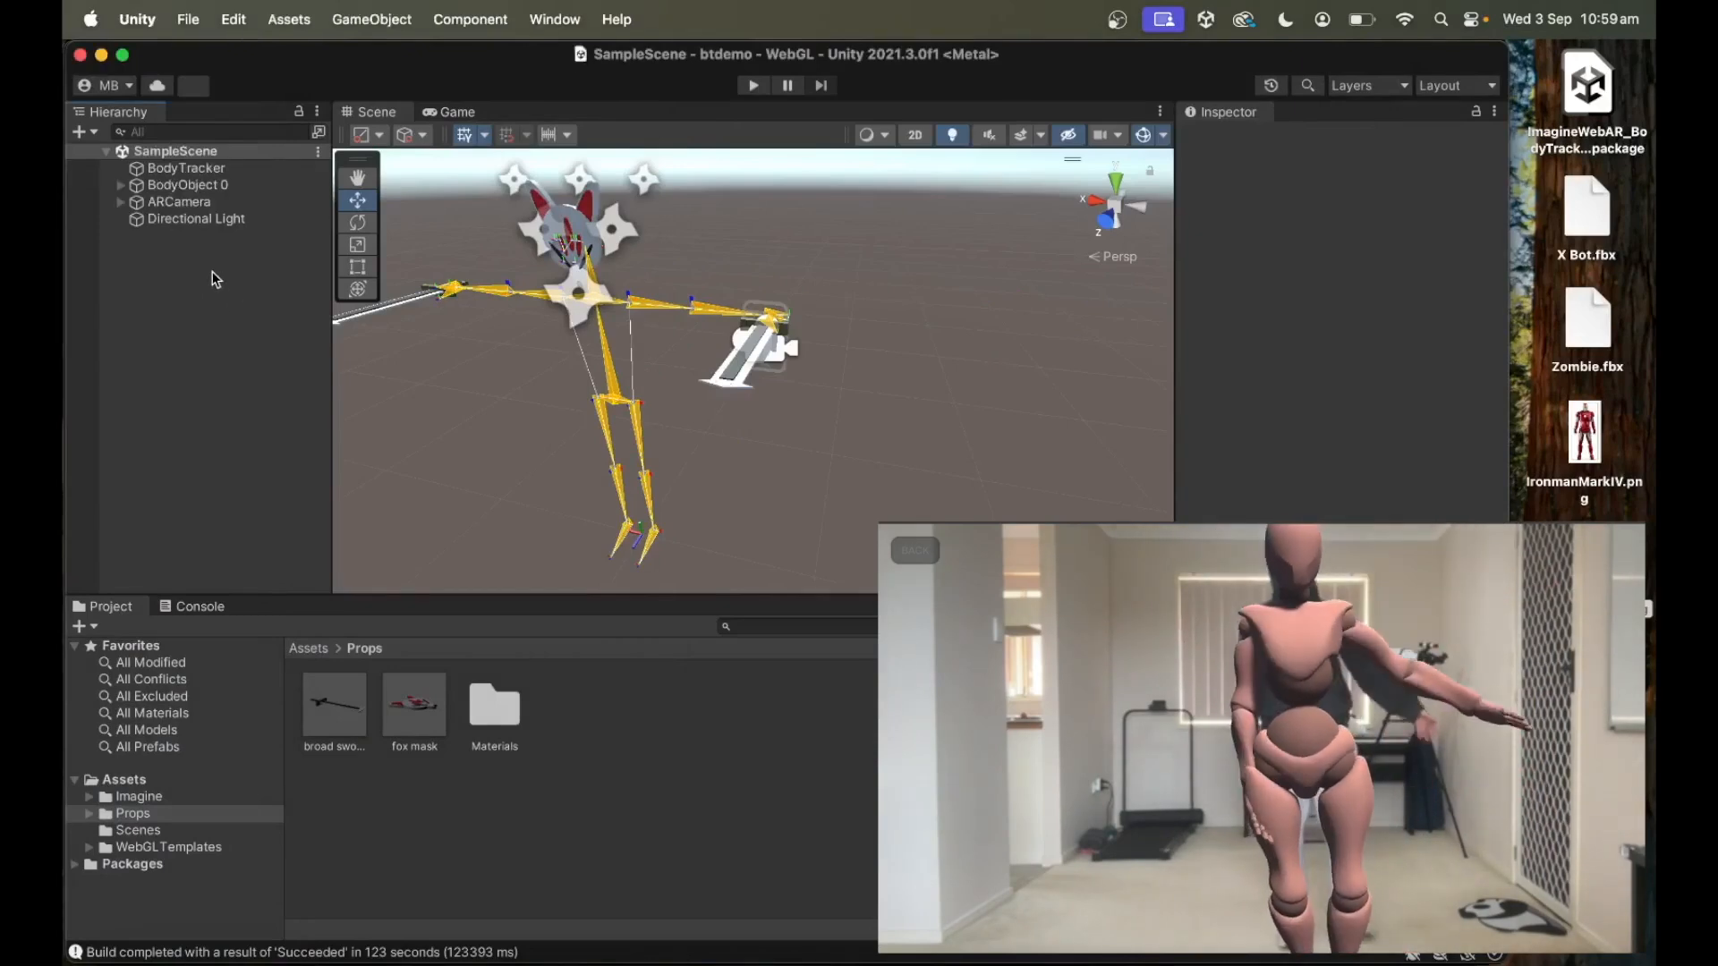
Delete the fox mask from HeadObject under BodyObject 0.
{"action": "left_click", "coordinate": [121, 186]}
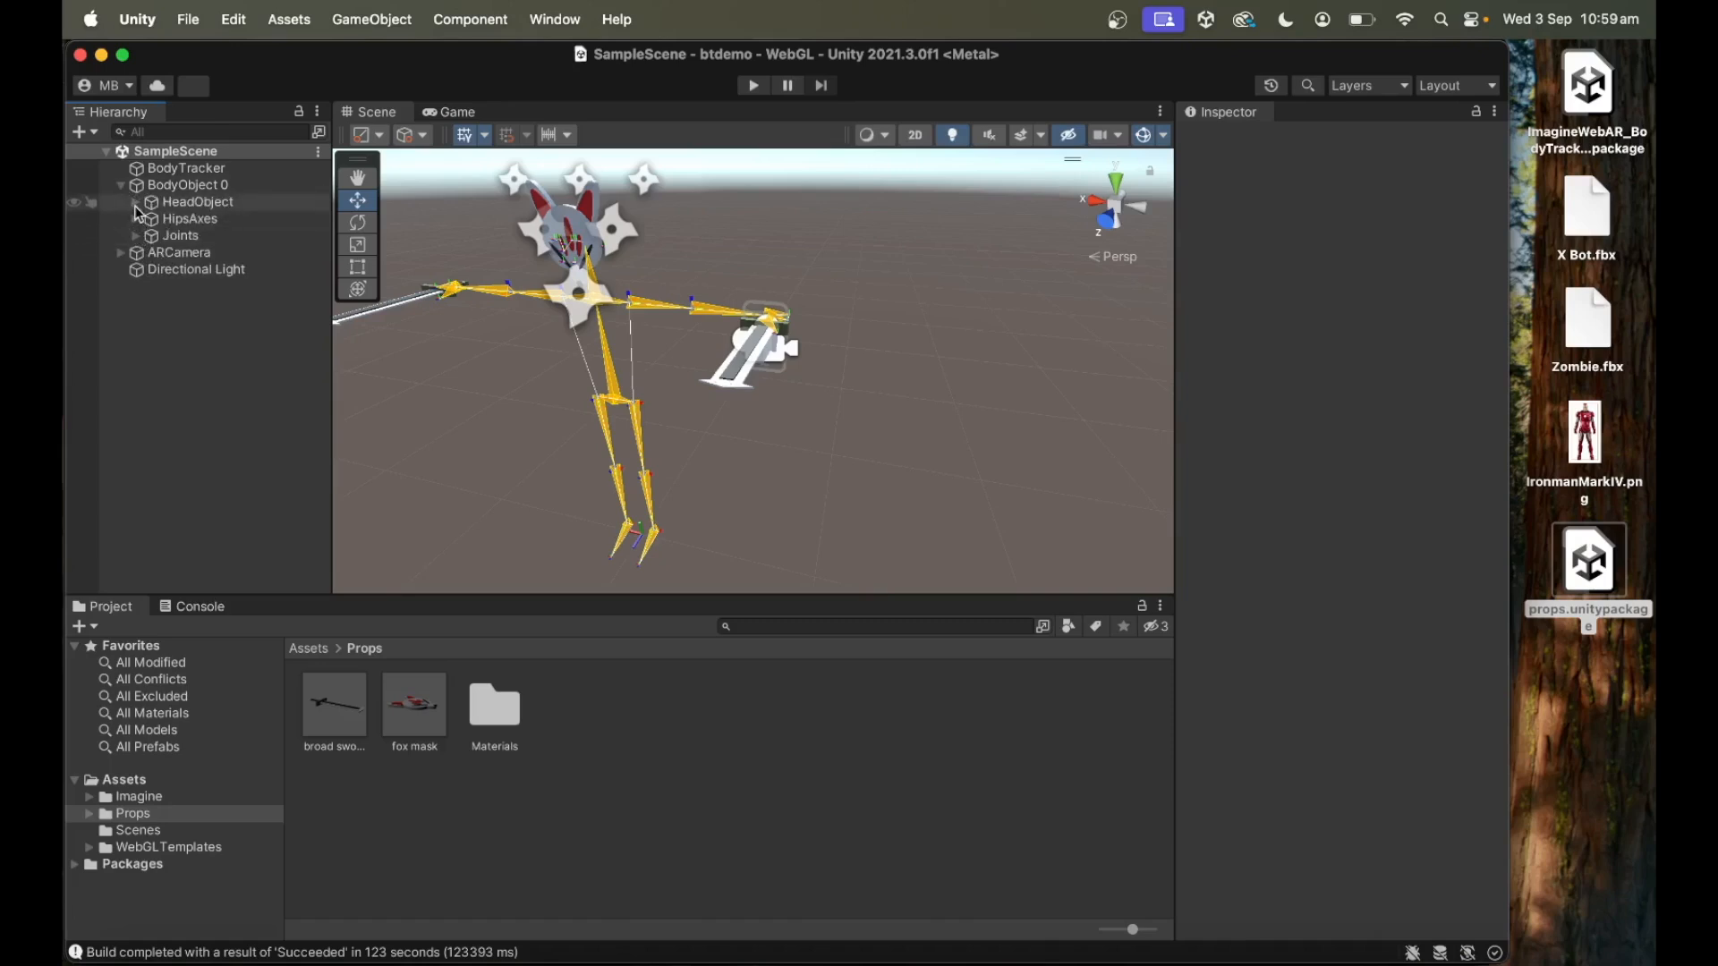
{"action": "left_click", "coordinate": [135, 203]}
{"action": "left_click", "coordinate": [220, 236]}
{"action": "right_click", "coordinate": [219, 243]}
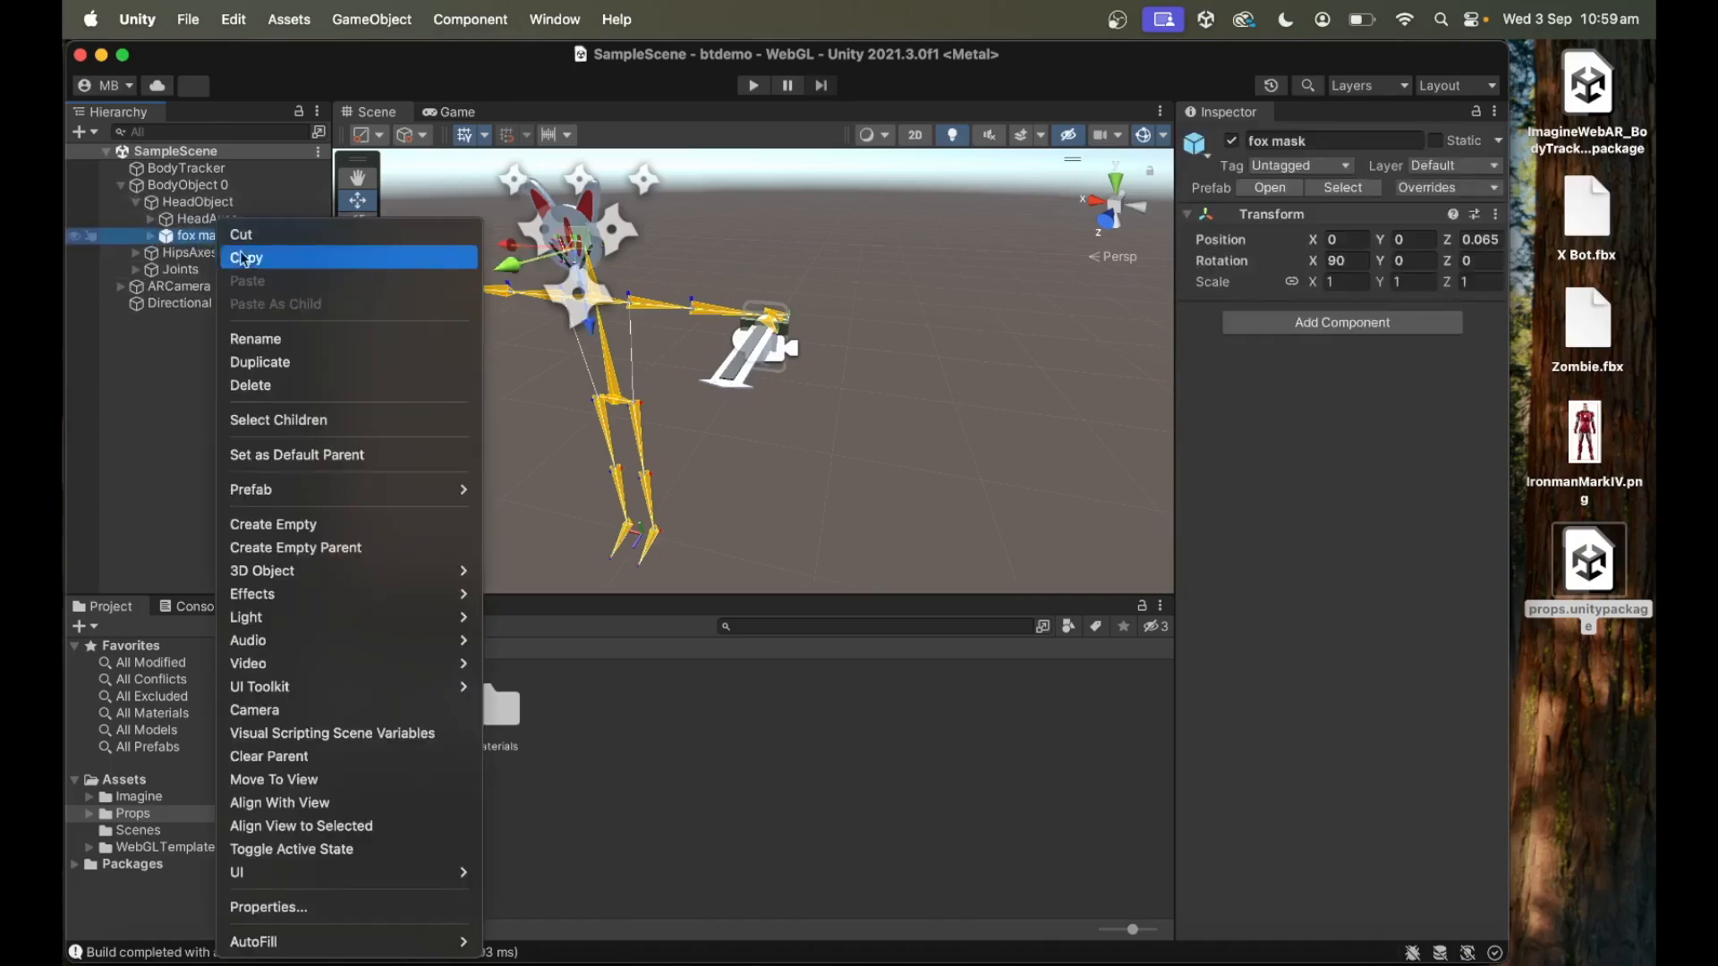
{"action": "left_click", "coordinate": [268, 385]}
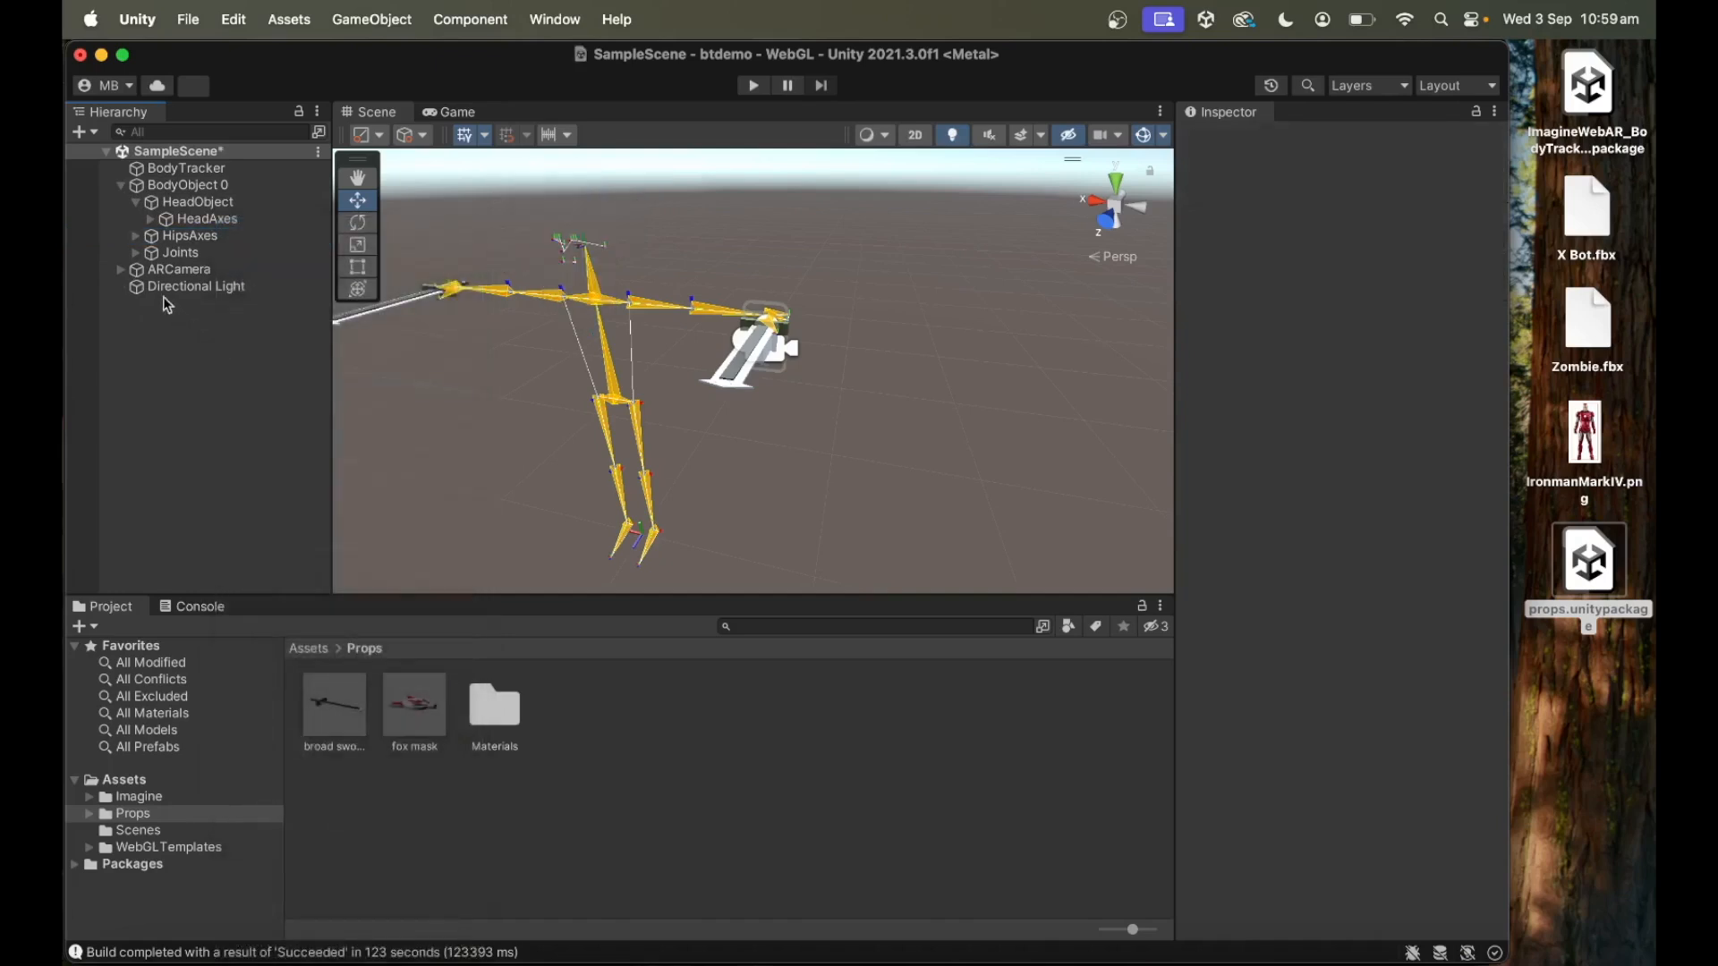
Delete both broad swords from the left and right elbow joints and collapse the BodyObject 0 hierarchy.
{"action": "left_click", "coordinate": [135, 254]}
{"action": "left_click", "coordinate": [151, 506]}
{"action": "left_click", "coordinate": [148, 490]}
{"action": "left_click", "coordinate": [232, 538]}
{"action": "left_click", "coordinate": [259, 507], "text": "super"}
{"action": "right_click", "coordinate": [260, 508]}
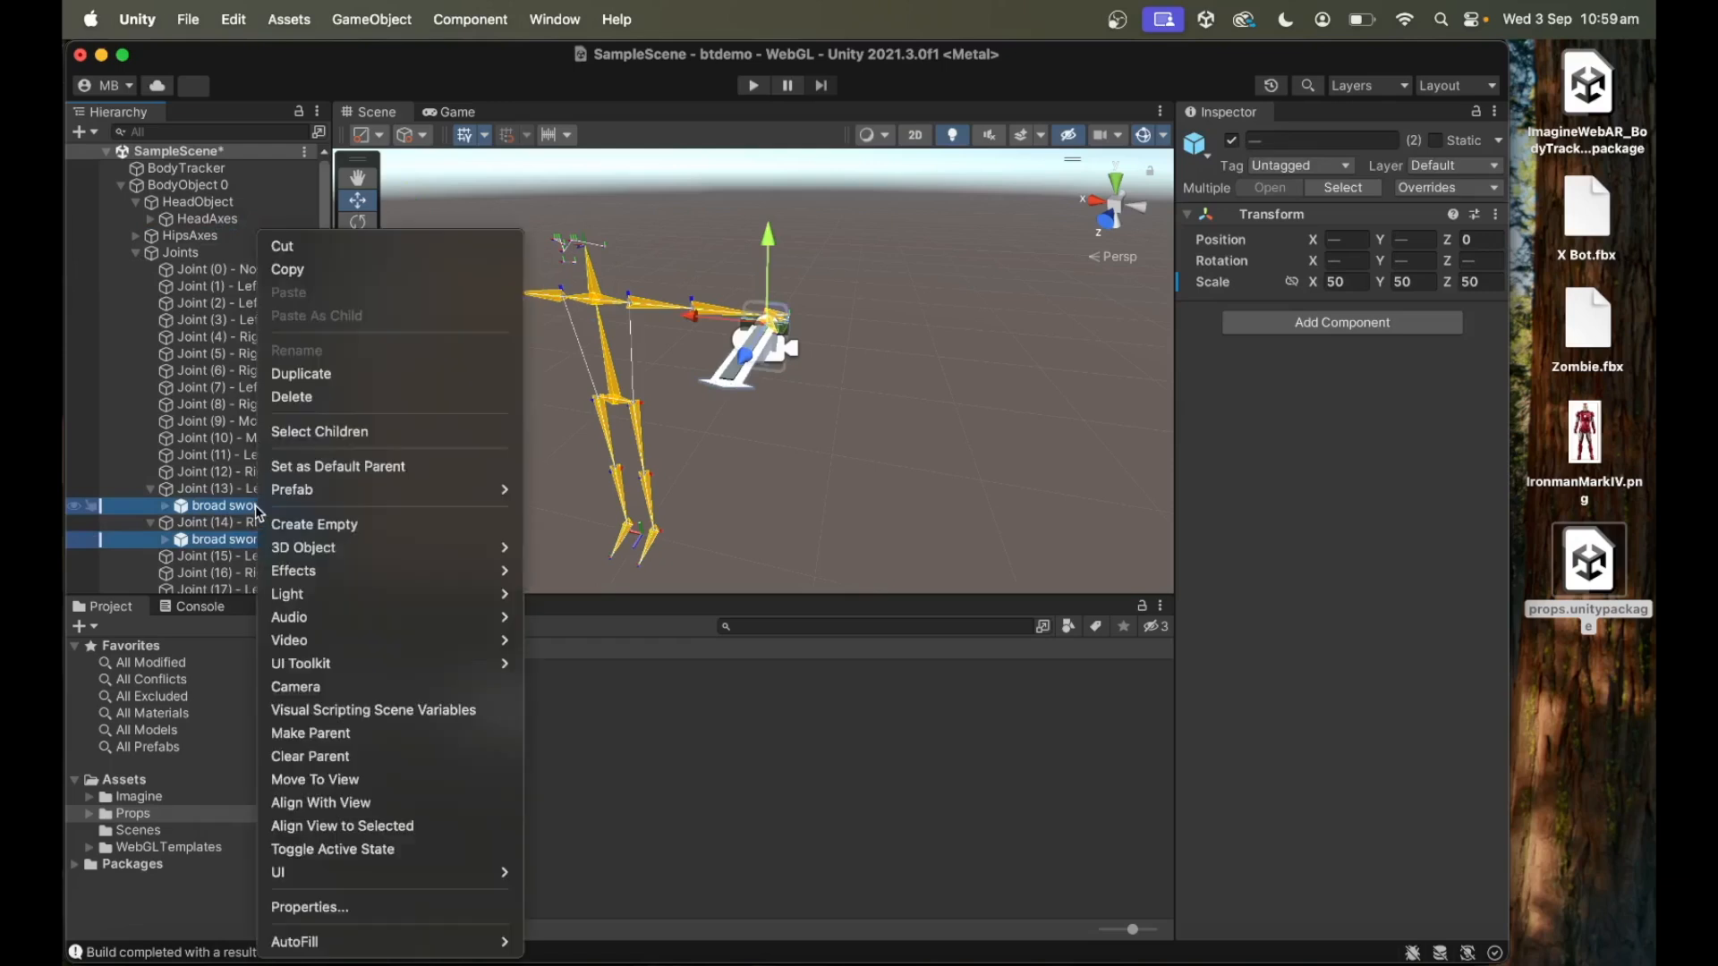
{"action": "left_click", "coordinate": [297, 396]}
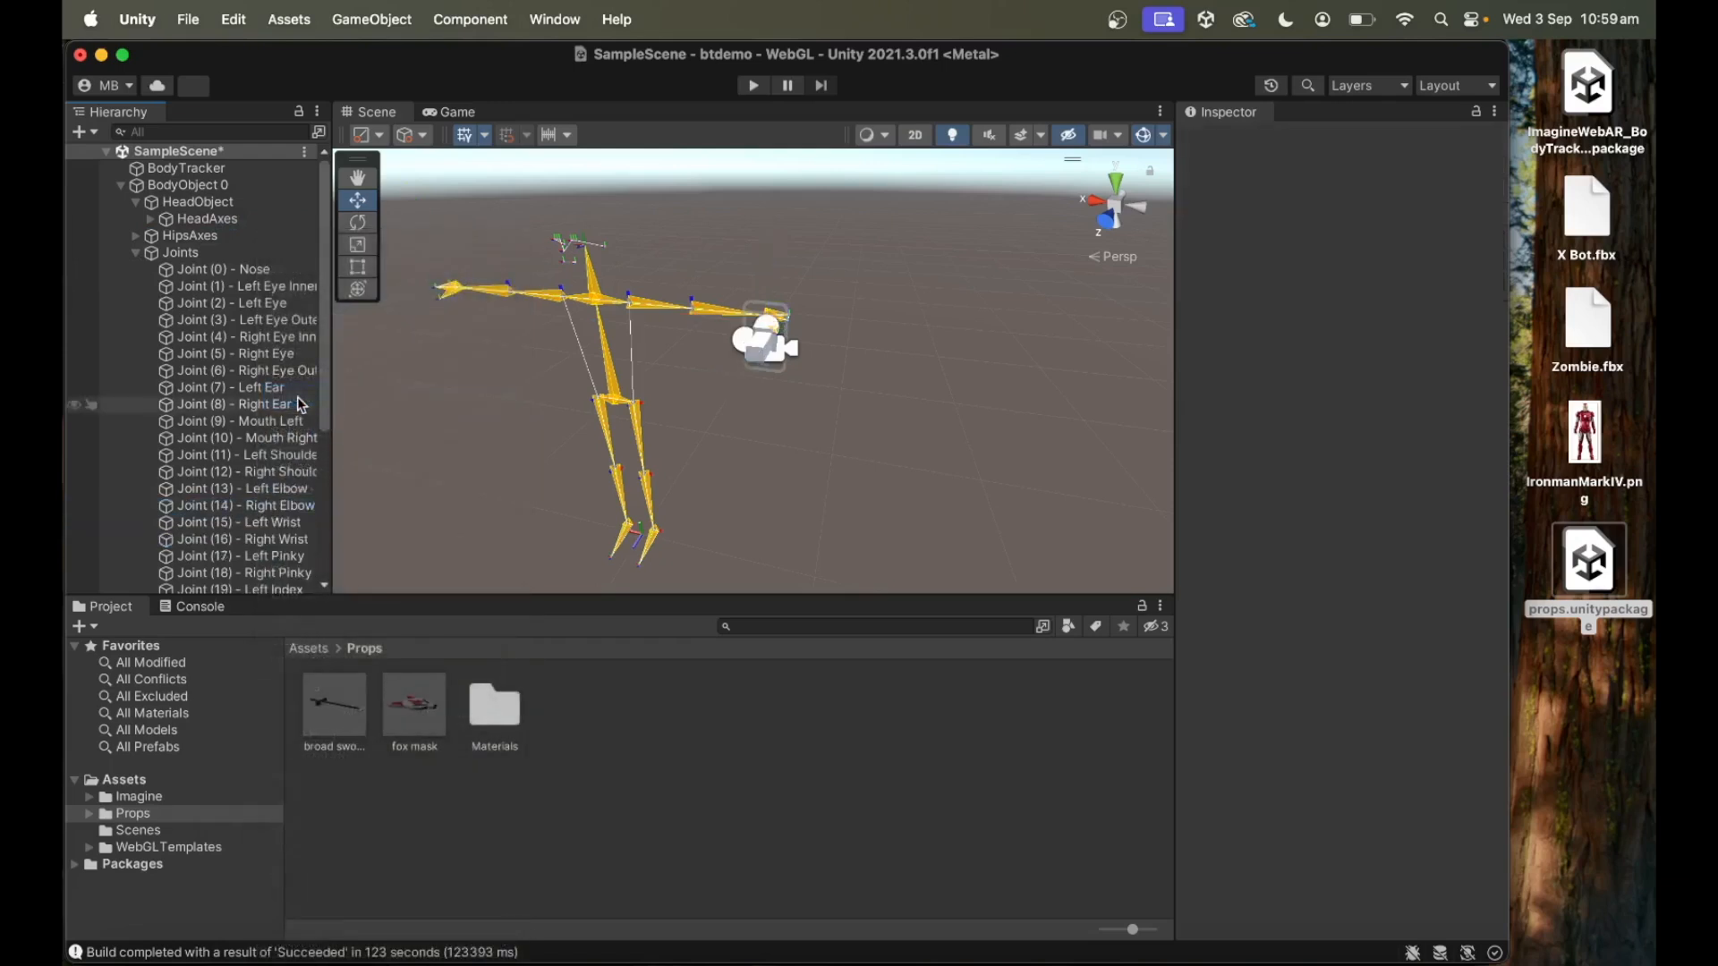
{"action": "left_click", "coordinate": [136, 253]}
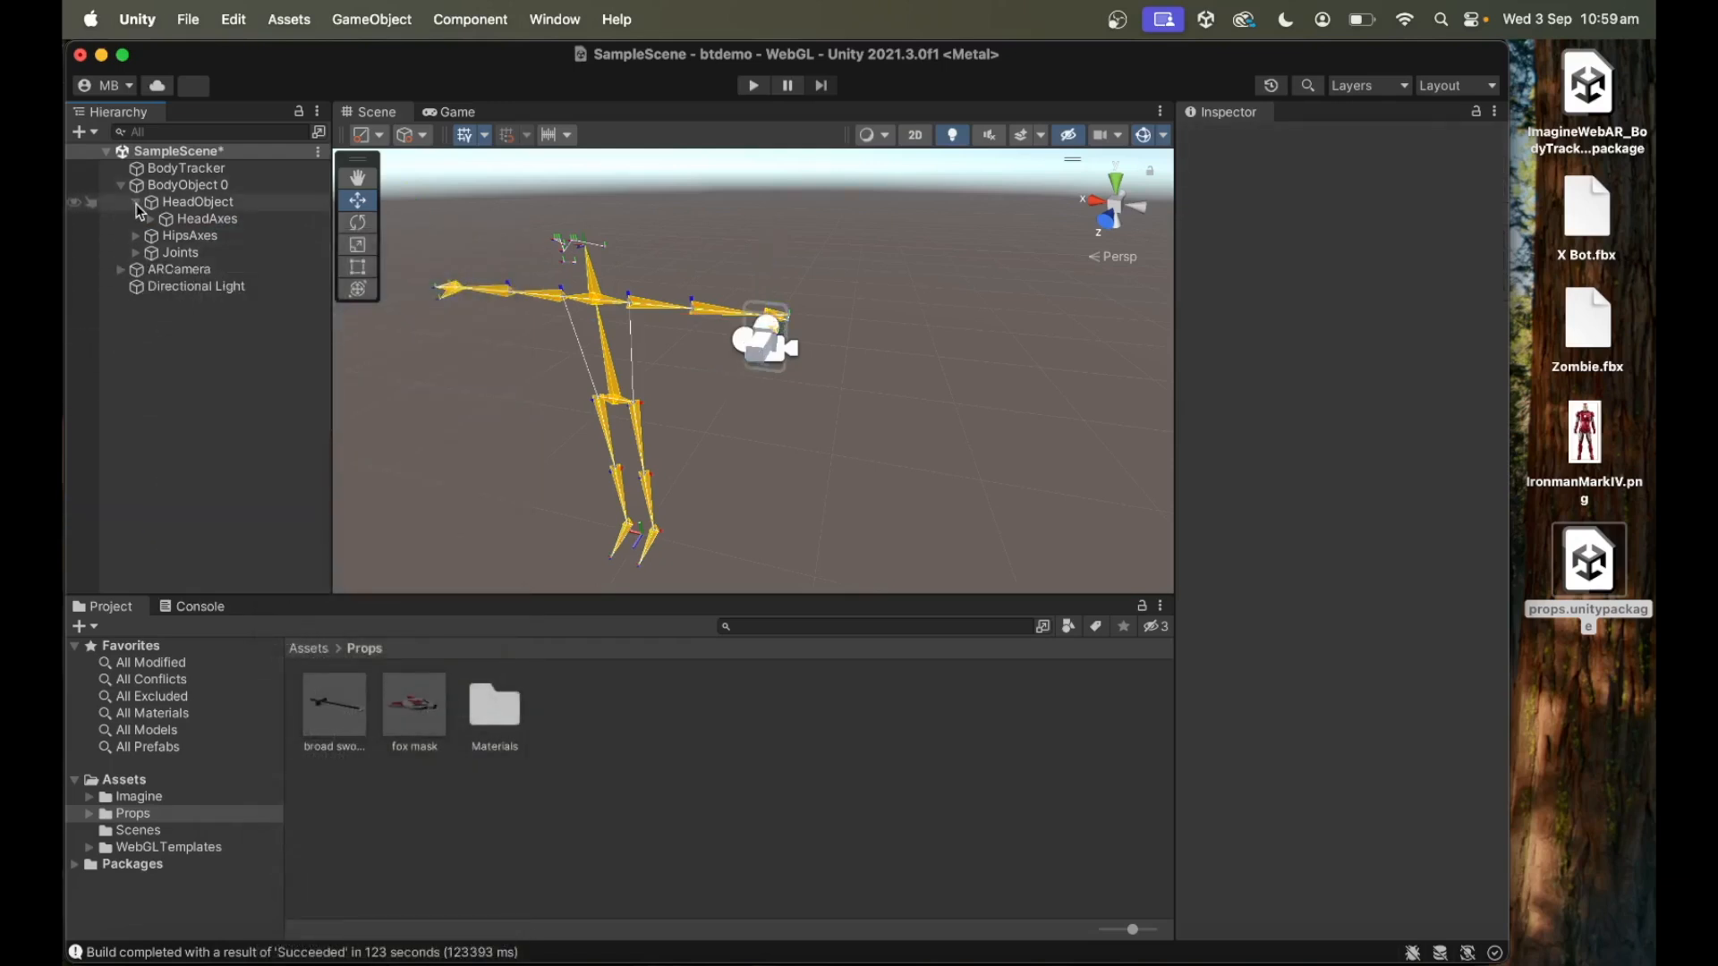
{"action": "left_click", "coordinate": [135, 202]}
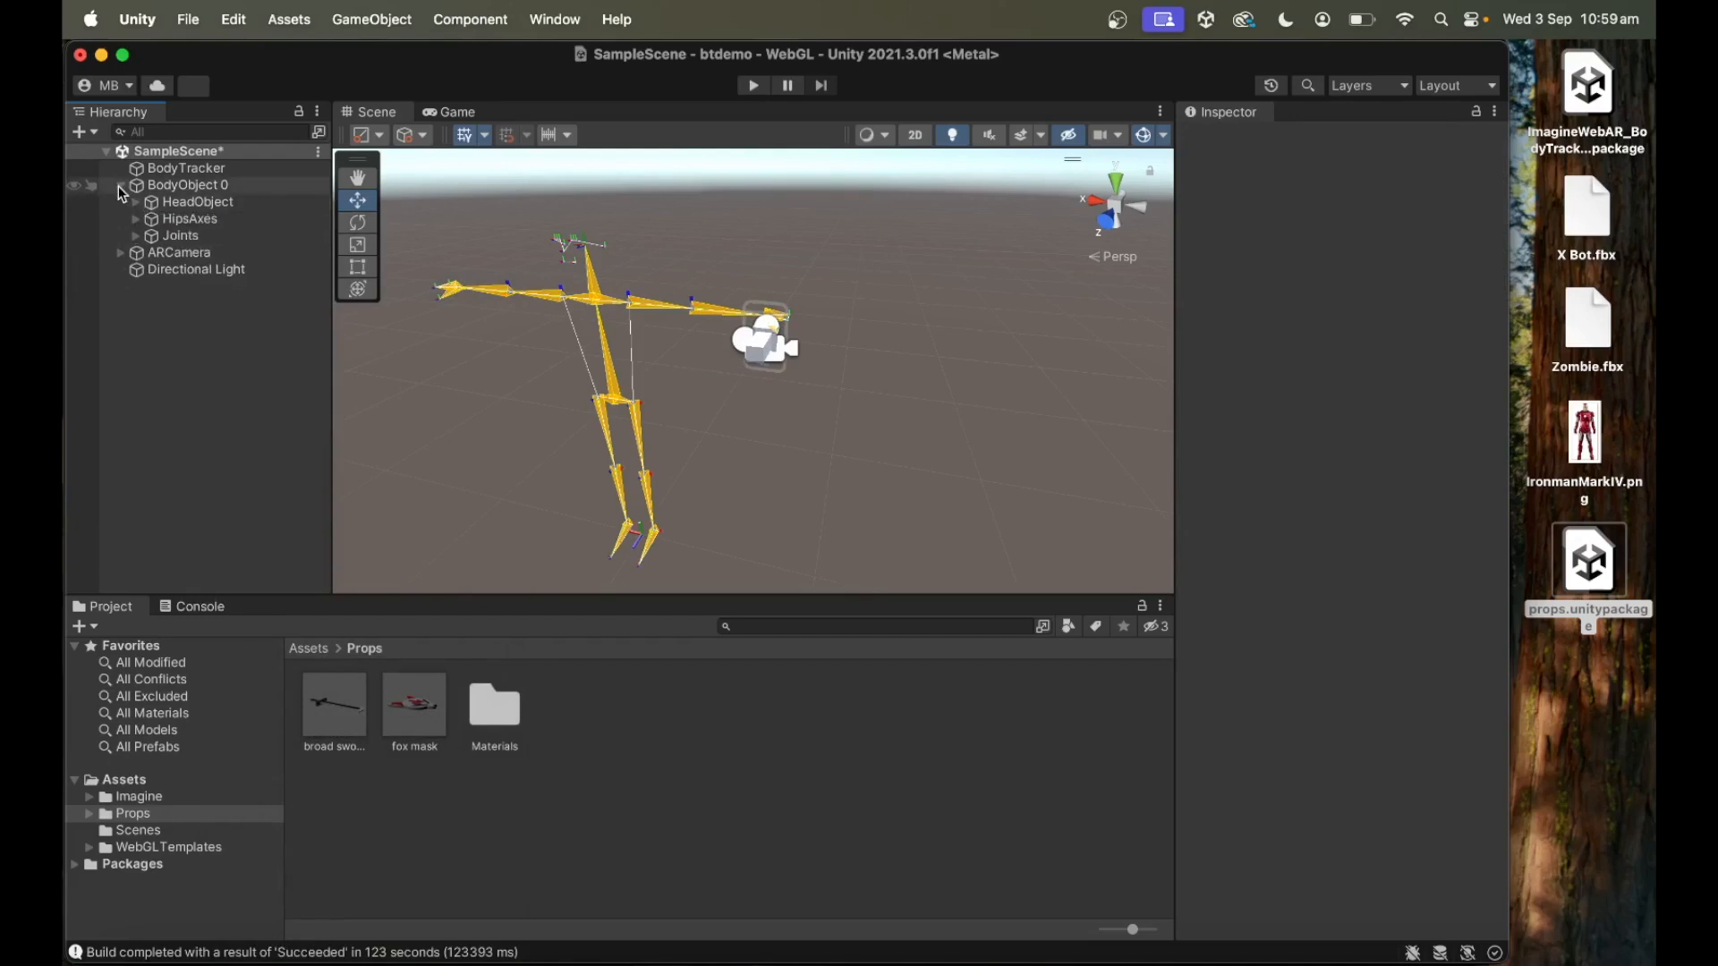
{"action": "left_click", "coordinate": [118, 185]}
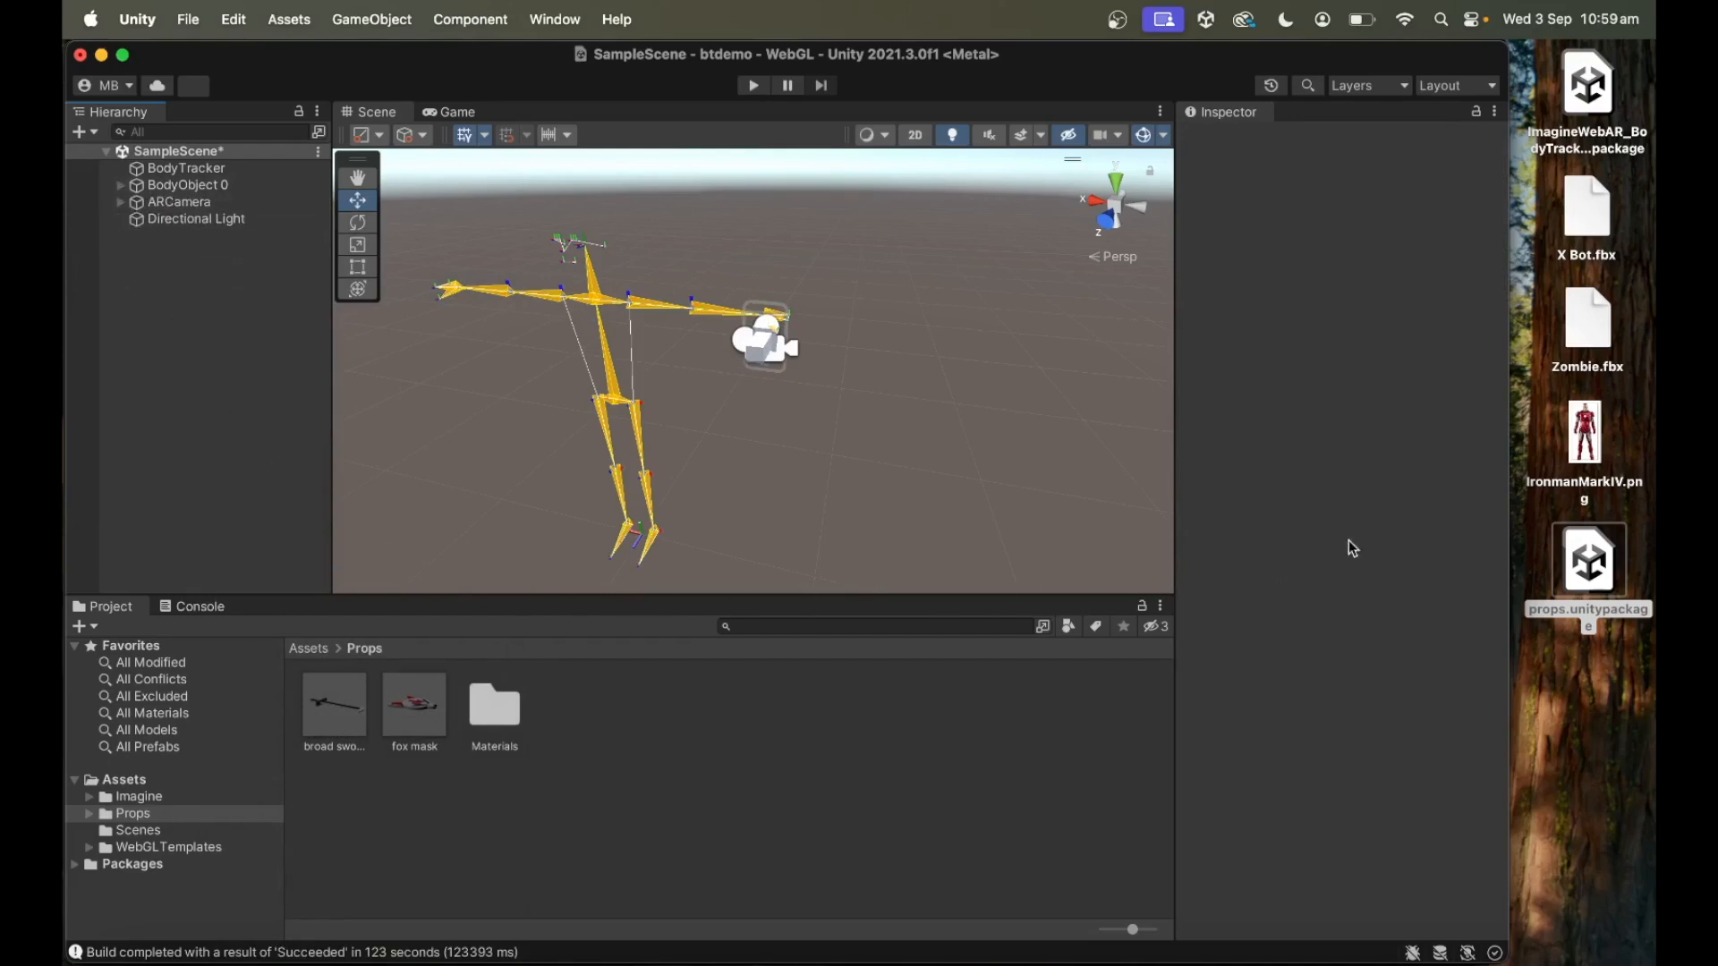
Import X Bot.fbx from the desktop into the Props folder and apply the Humanoid animation type to its rig.
{"action": "left_click_drag", "start_coordinate": [1588, 234], "coordinate": [936, 710]}
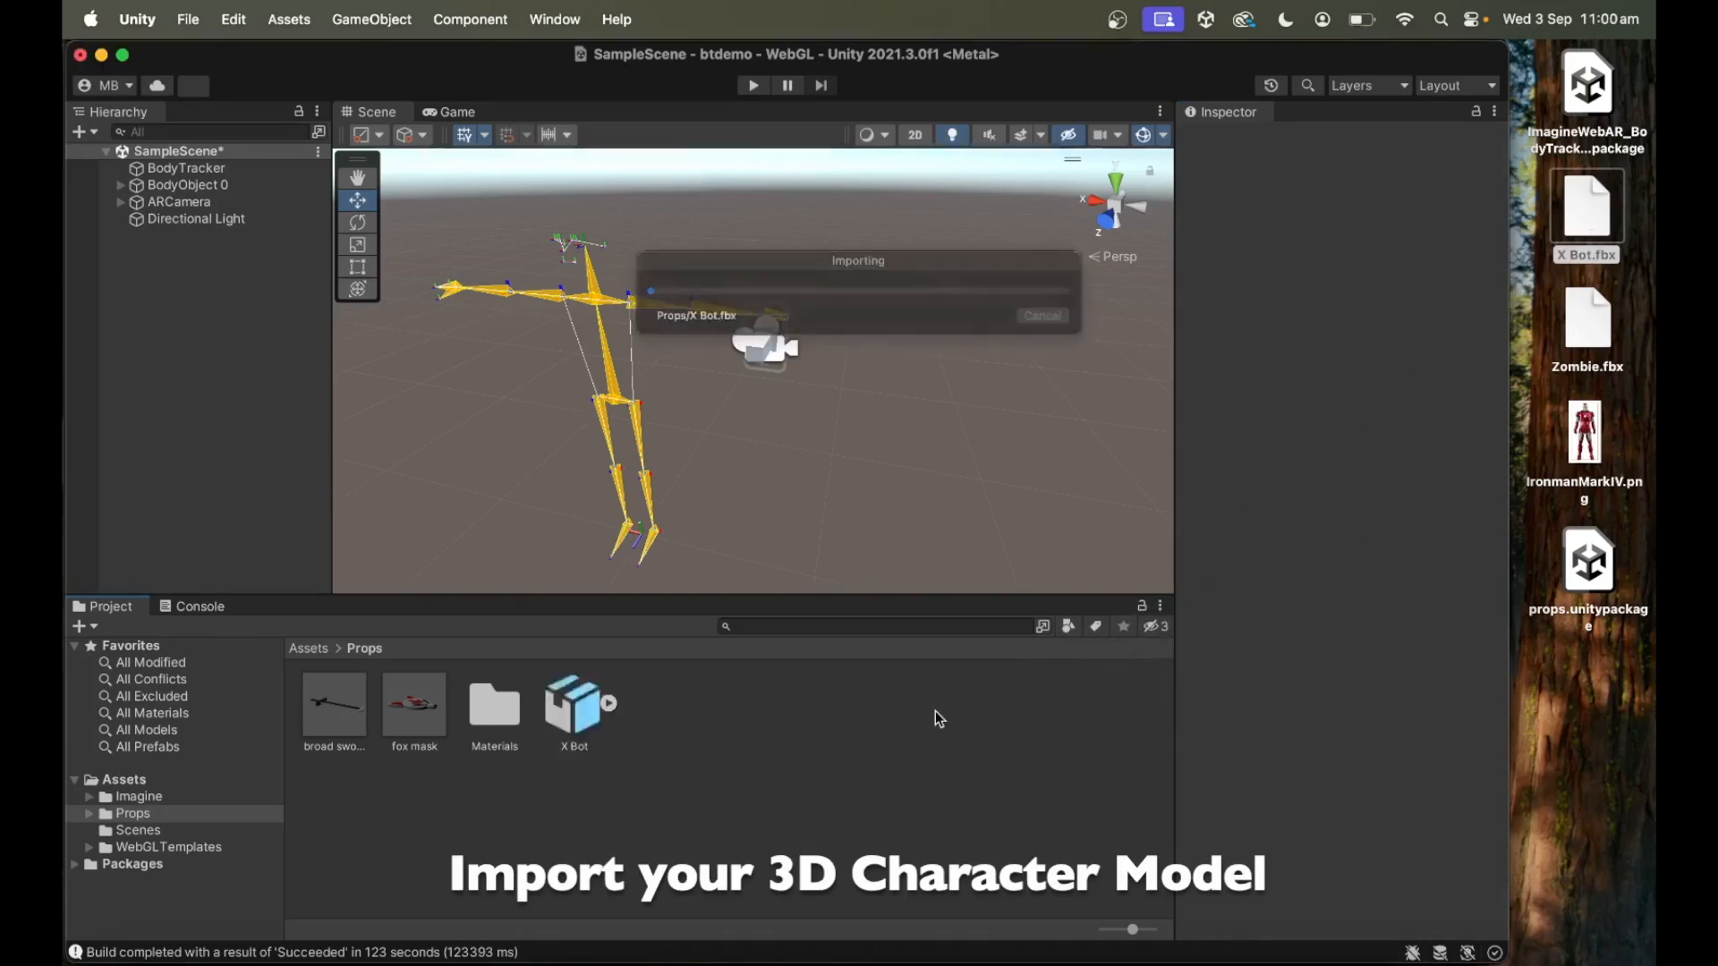
{"action": "left_click", "coordinate": [576, 721]}
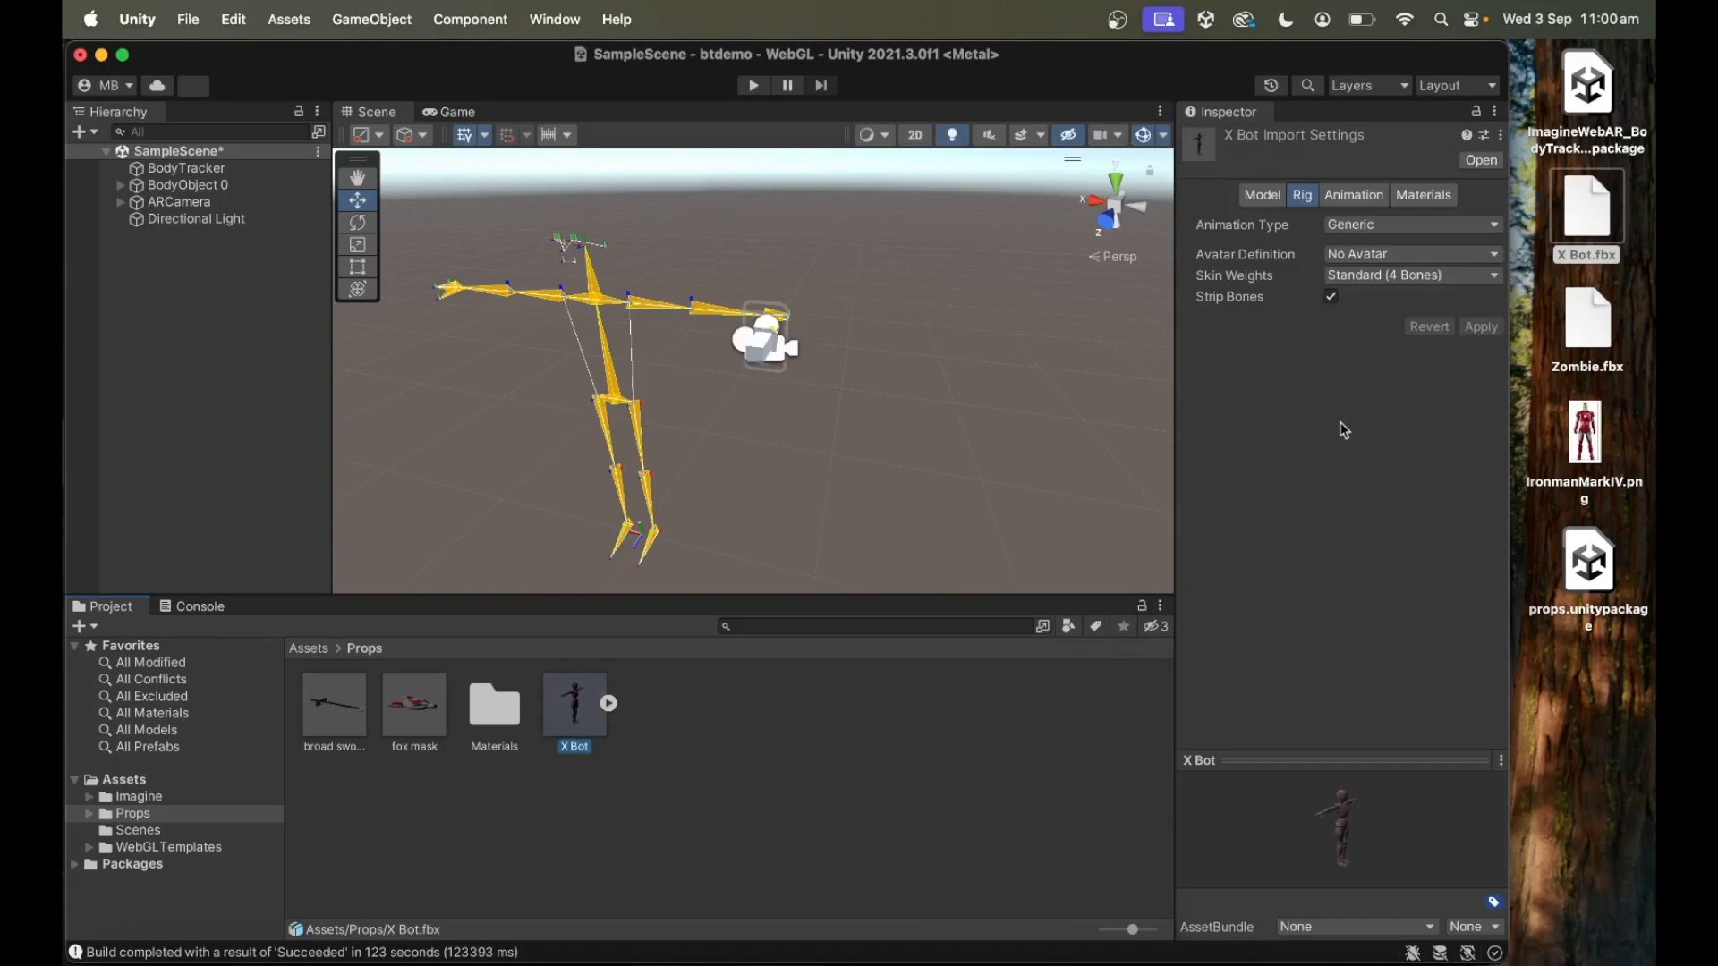
{"action": "left_click", "coordinate": [1392, 226]}
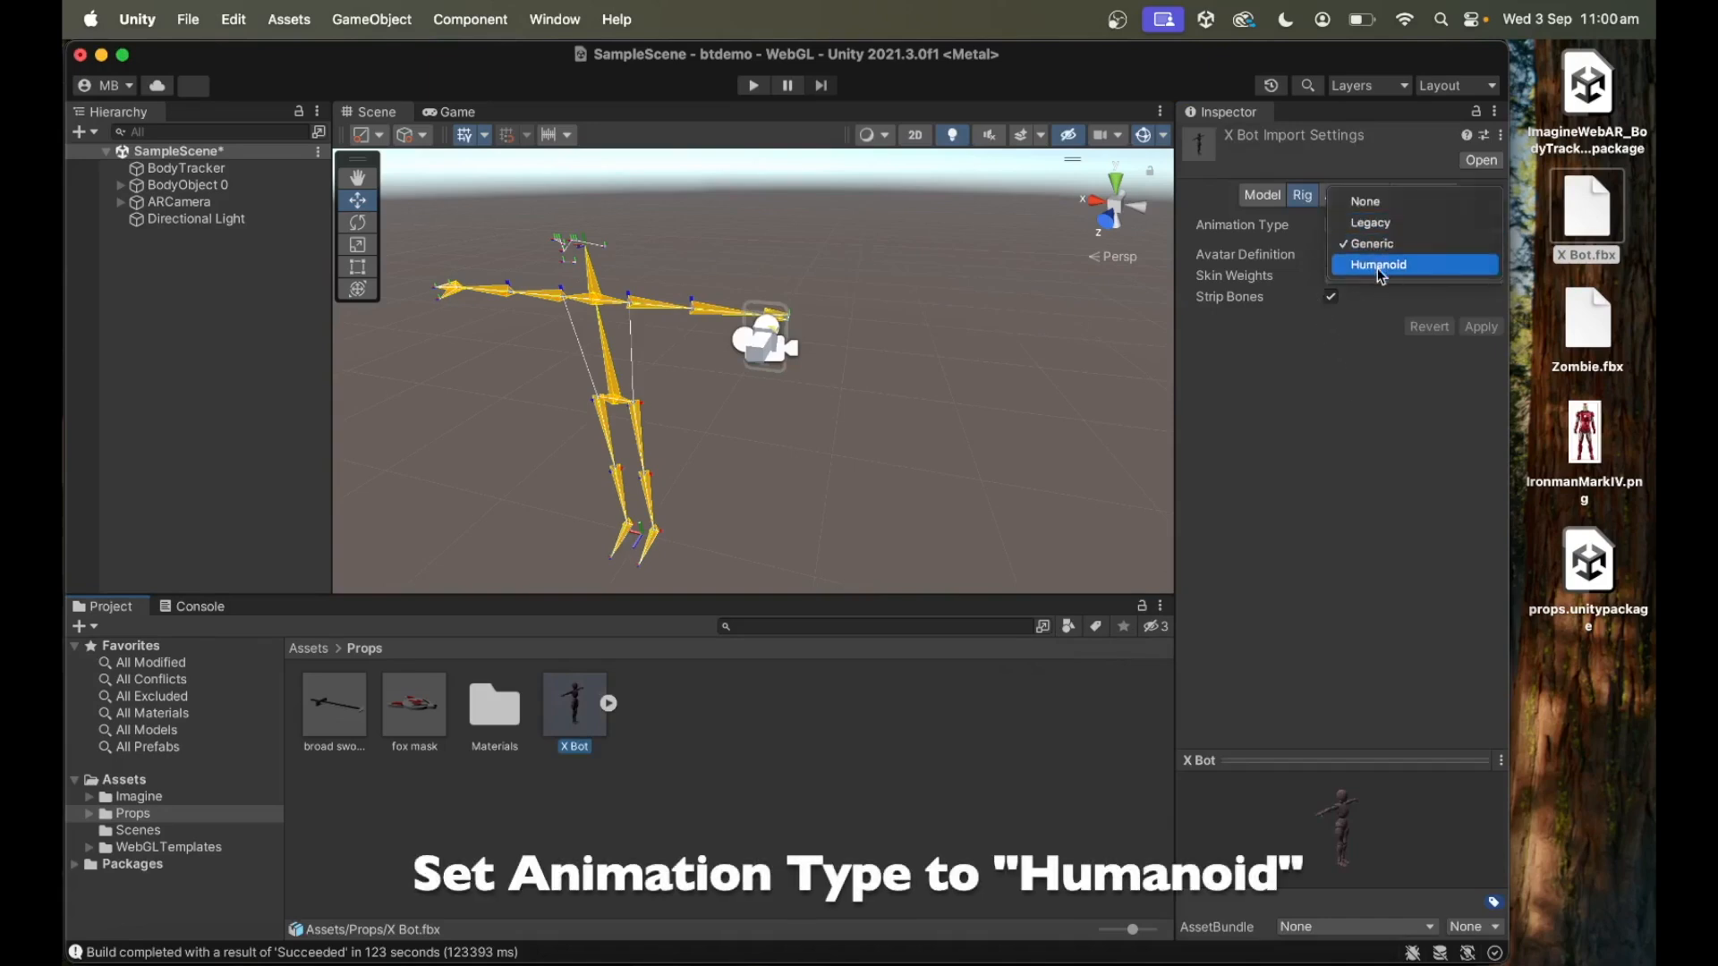
{"action": "left_click", "coordinate": [1377, 267]}
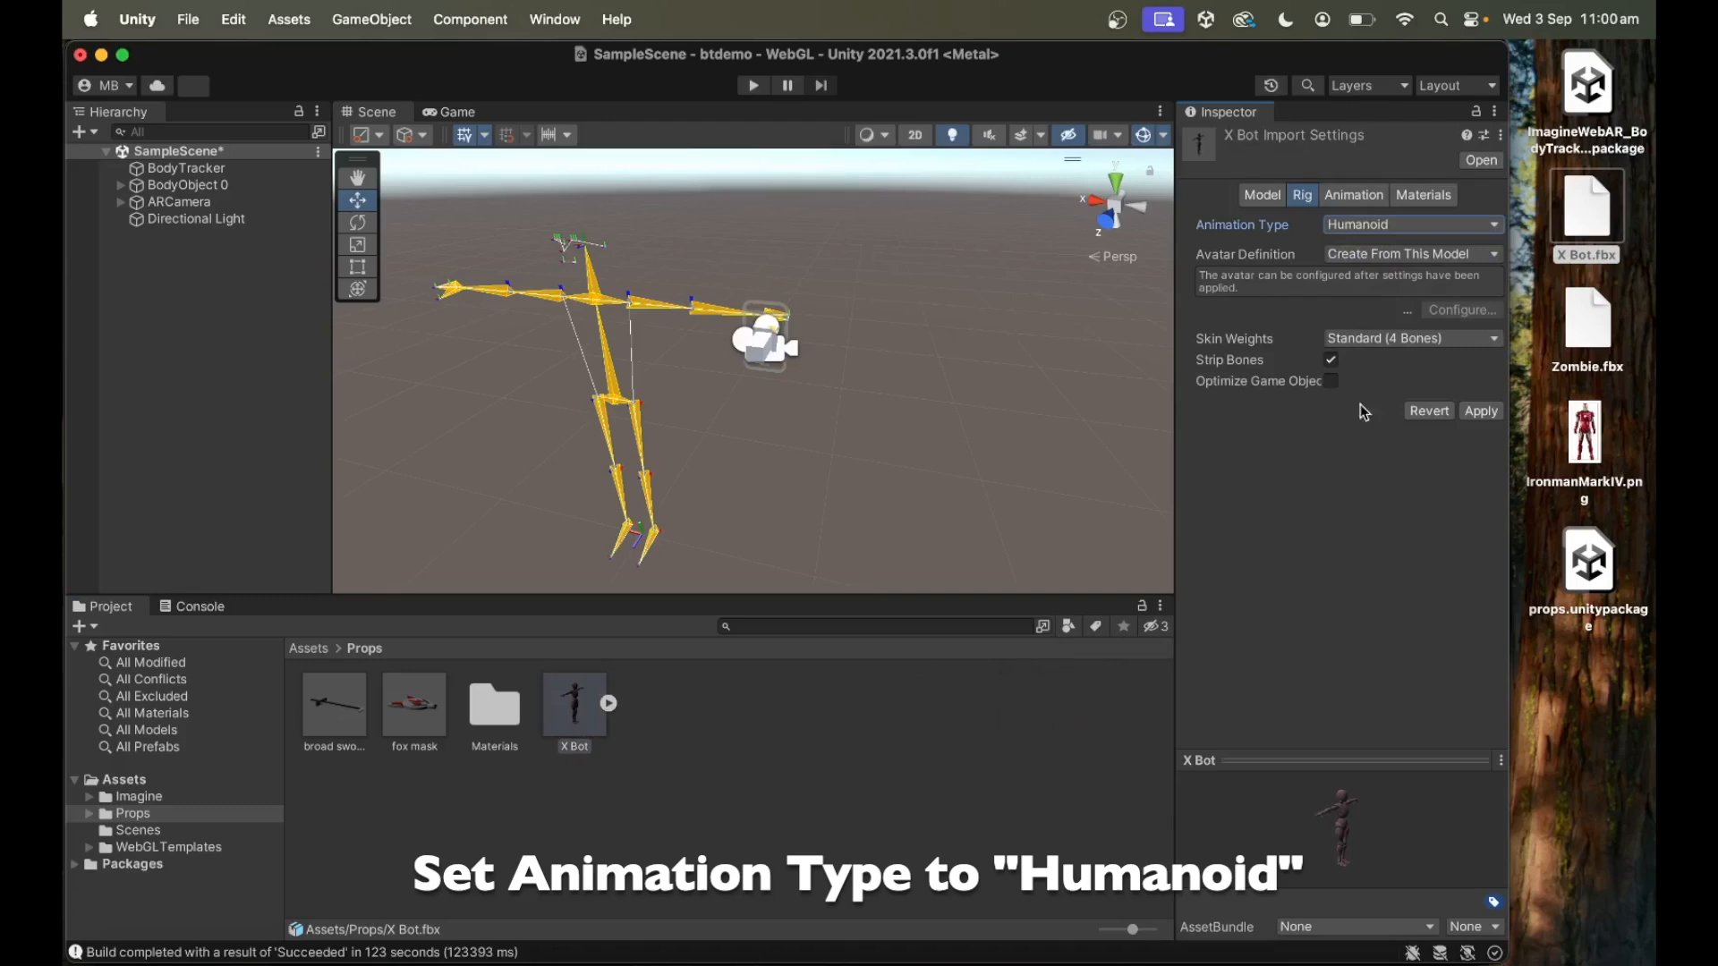
{"action": "left_click", "coordinate": [1483, 416]}
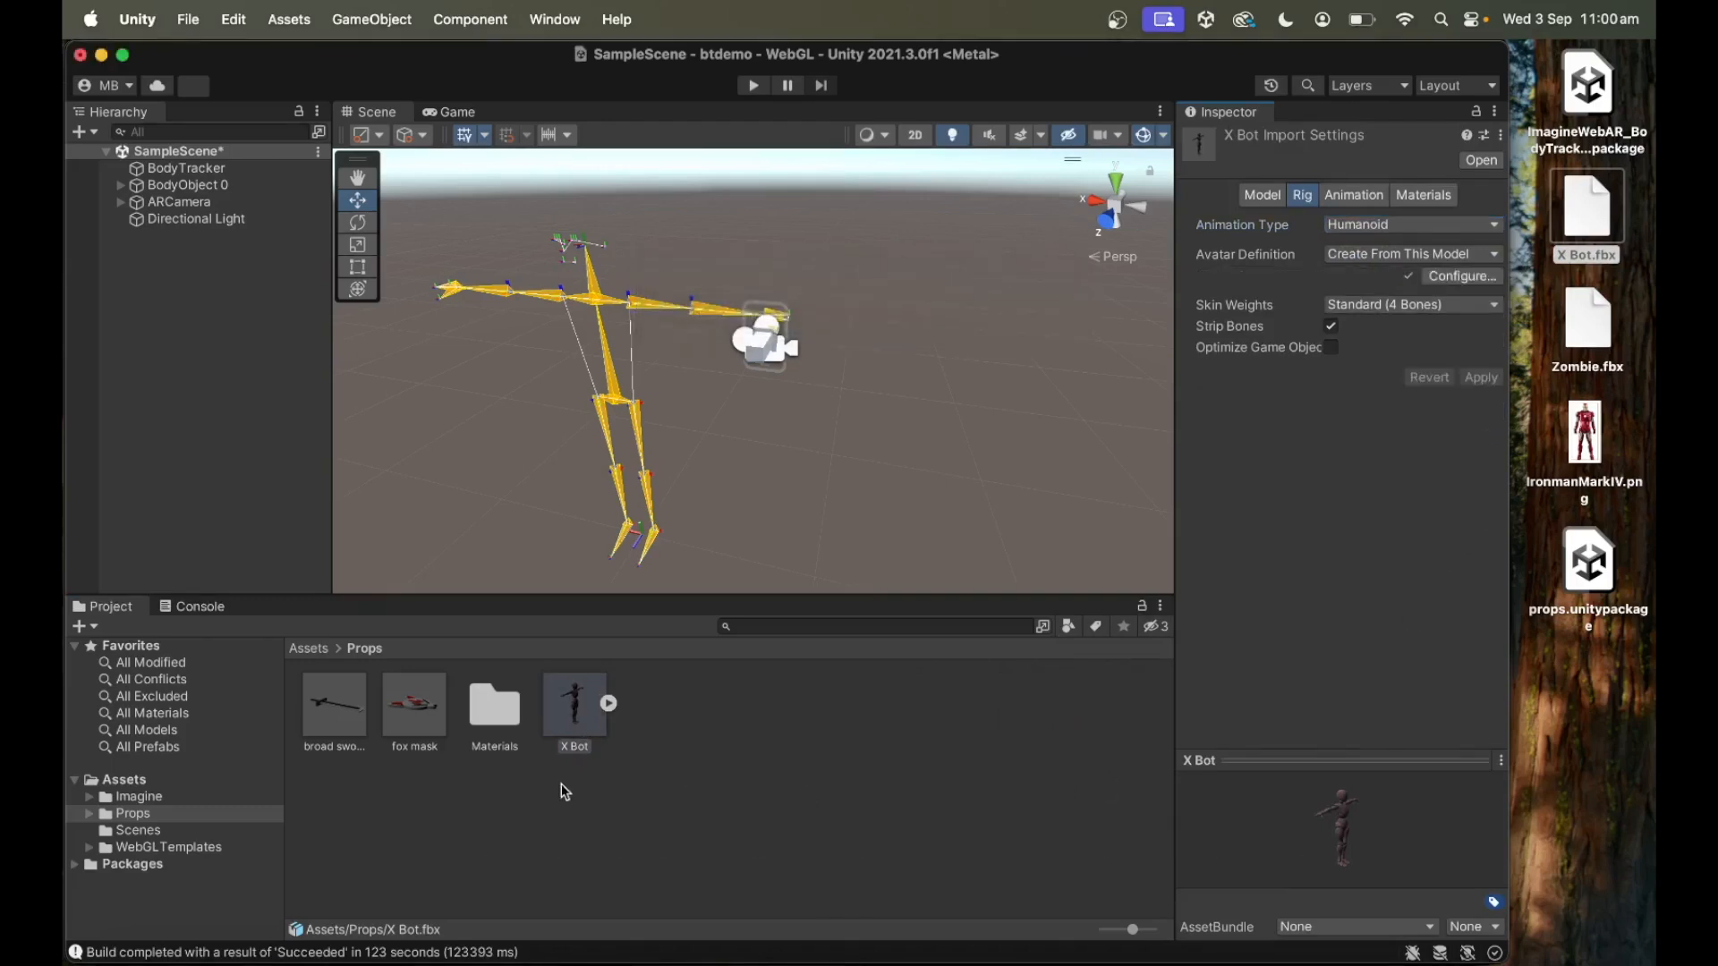
Add the X Bot model to the scene and assign it as the animator of a new Avatar Body Animators element on BodyObject 0.
{"action": "left_click_drag", "start_coordinate": [584, 726], "coordinate": [219, 385]}
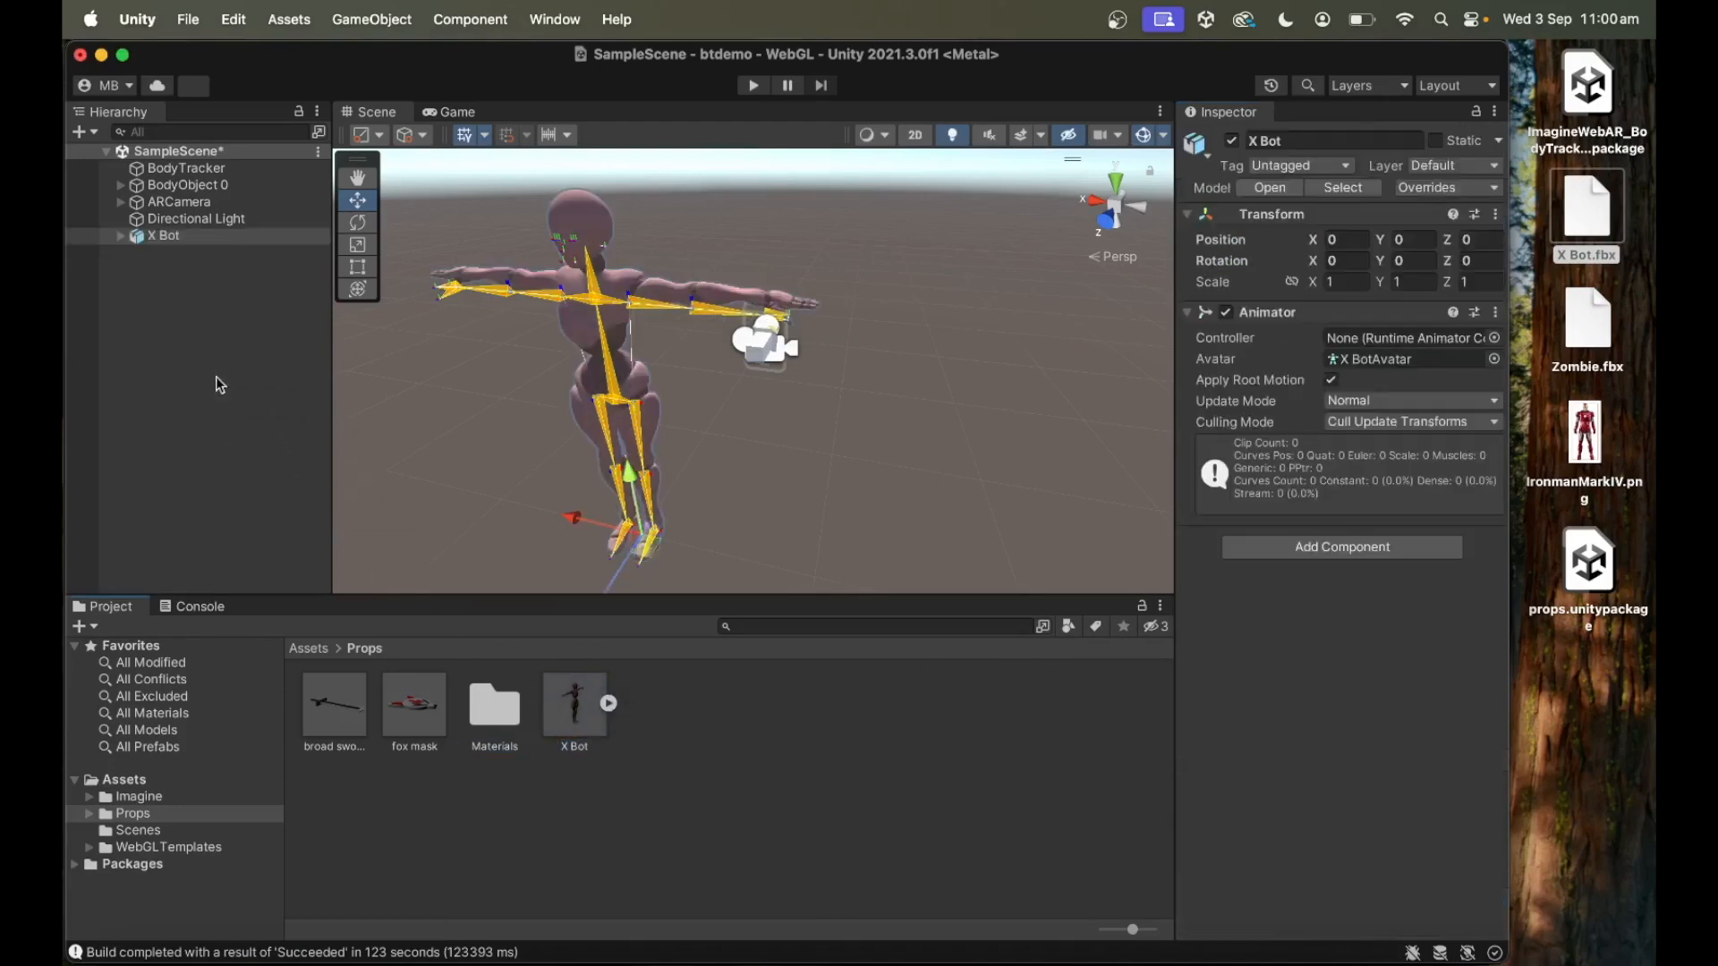
{"action": "left_click", "coordinate": [198, 184]}
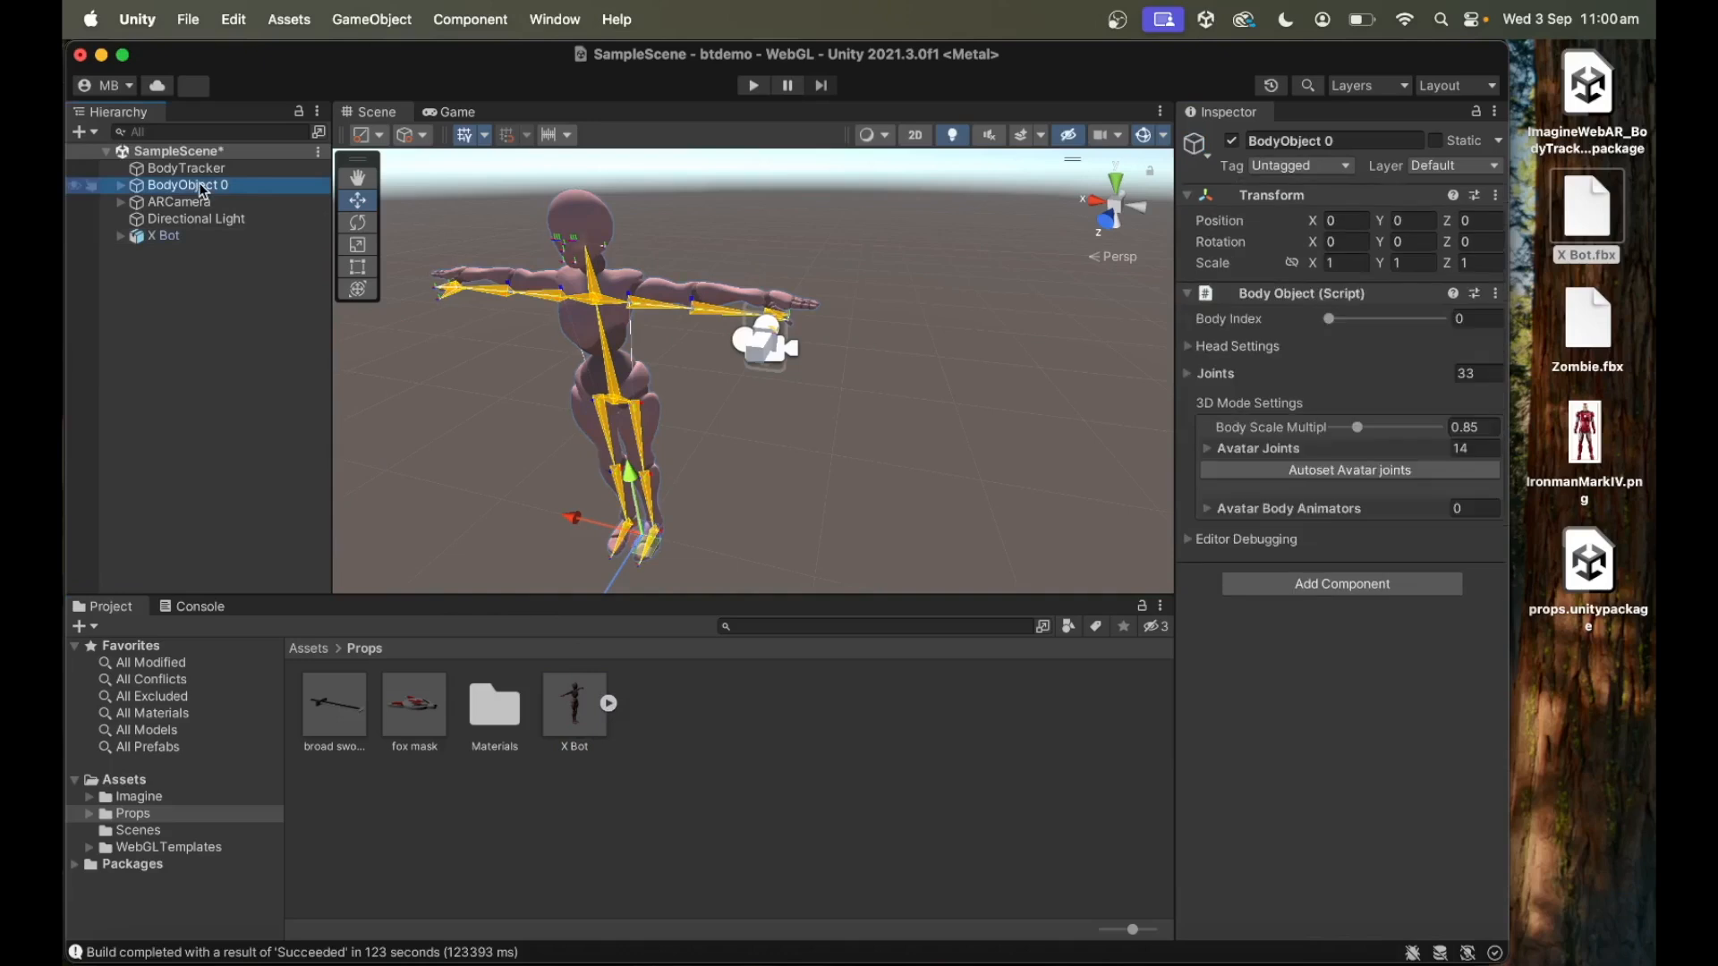
{"action": "left_click", "coordinate": [1206, 508]}
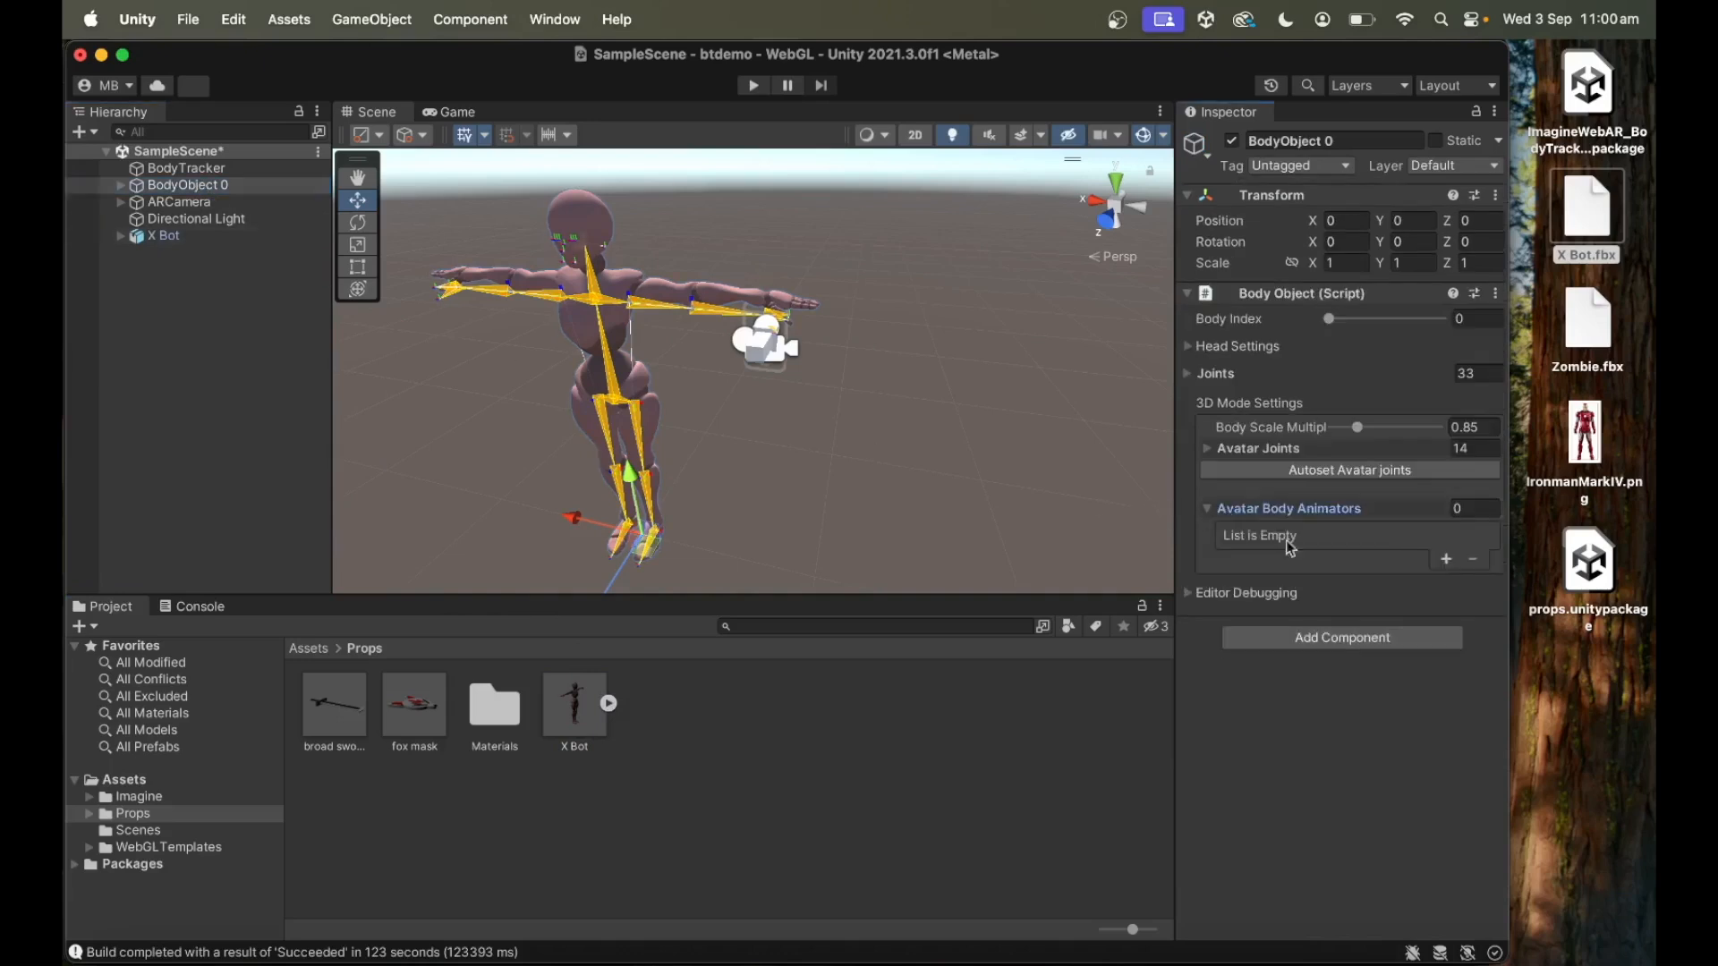
{"action": "left_click", "coordinate": [1446, 560]}
{"action": "left_click", "coordinate": [1241, 540]}
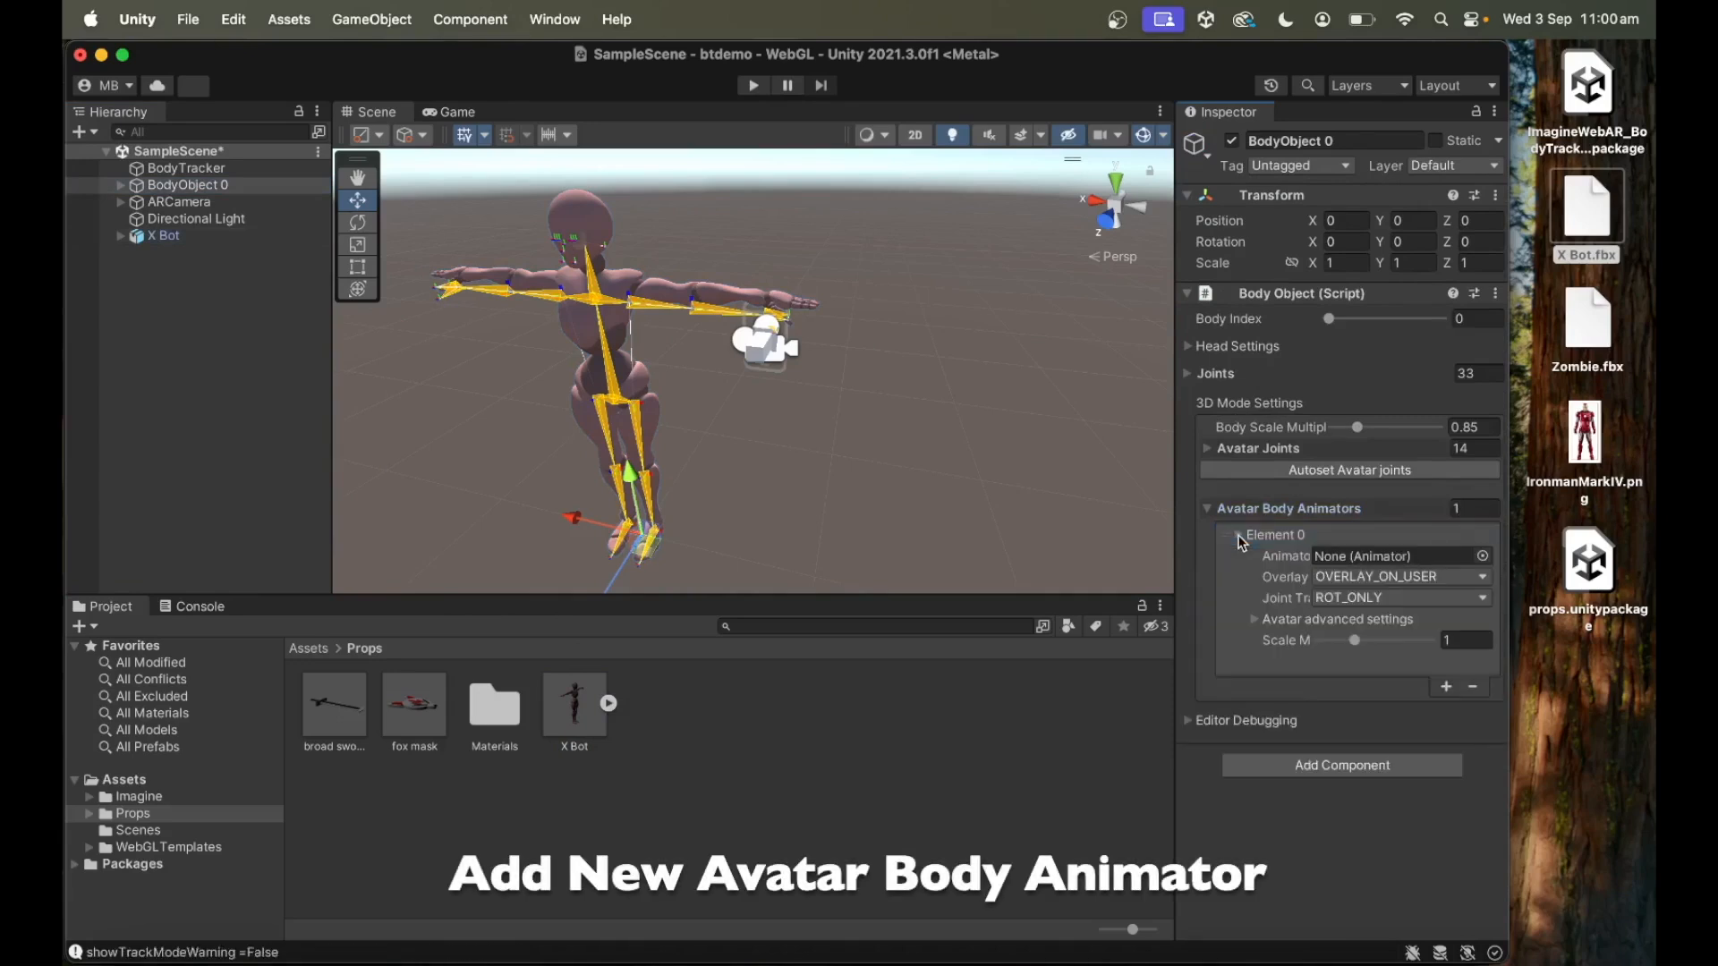
{"action": "left_click_drag", "start_coordinate": [166, 244], "coordinate": [1340, 577]}
Raise BodyObject 0's Body Scale Multiplier to about 1.147.
{"action": "left_click_drag", "start_coordinate": [1173, 556], "coordinate": [1057, 554]}
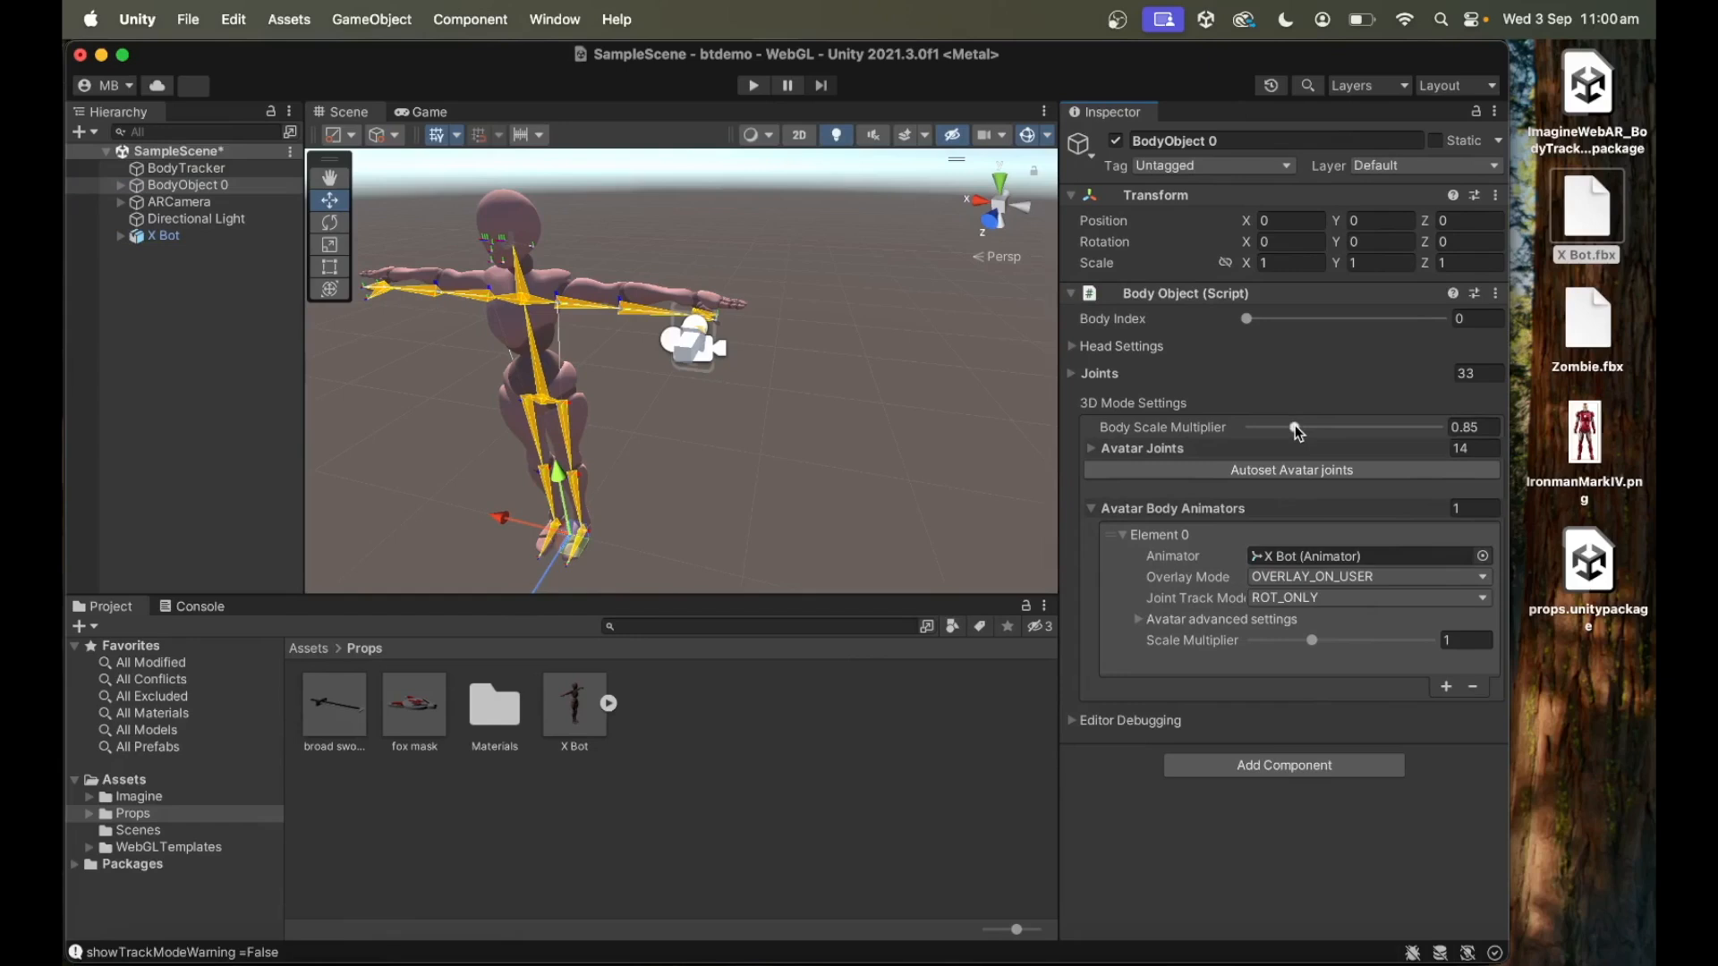
{"action": "left_click_drag", "start_coordinate": [1298, 434], "coordinate": [1332, 435]}
{"action": "left_click_drag", "start_coordinate": [1336, 436], "coordinate": [1332, 436]}
Build and run the X Bot project, saving the modified SampleScene when asked.
{"action": "left_click", "coordinate": [190, 22]}
{"action": "left_click", "coordinate": [263, 348]}
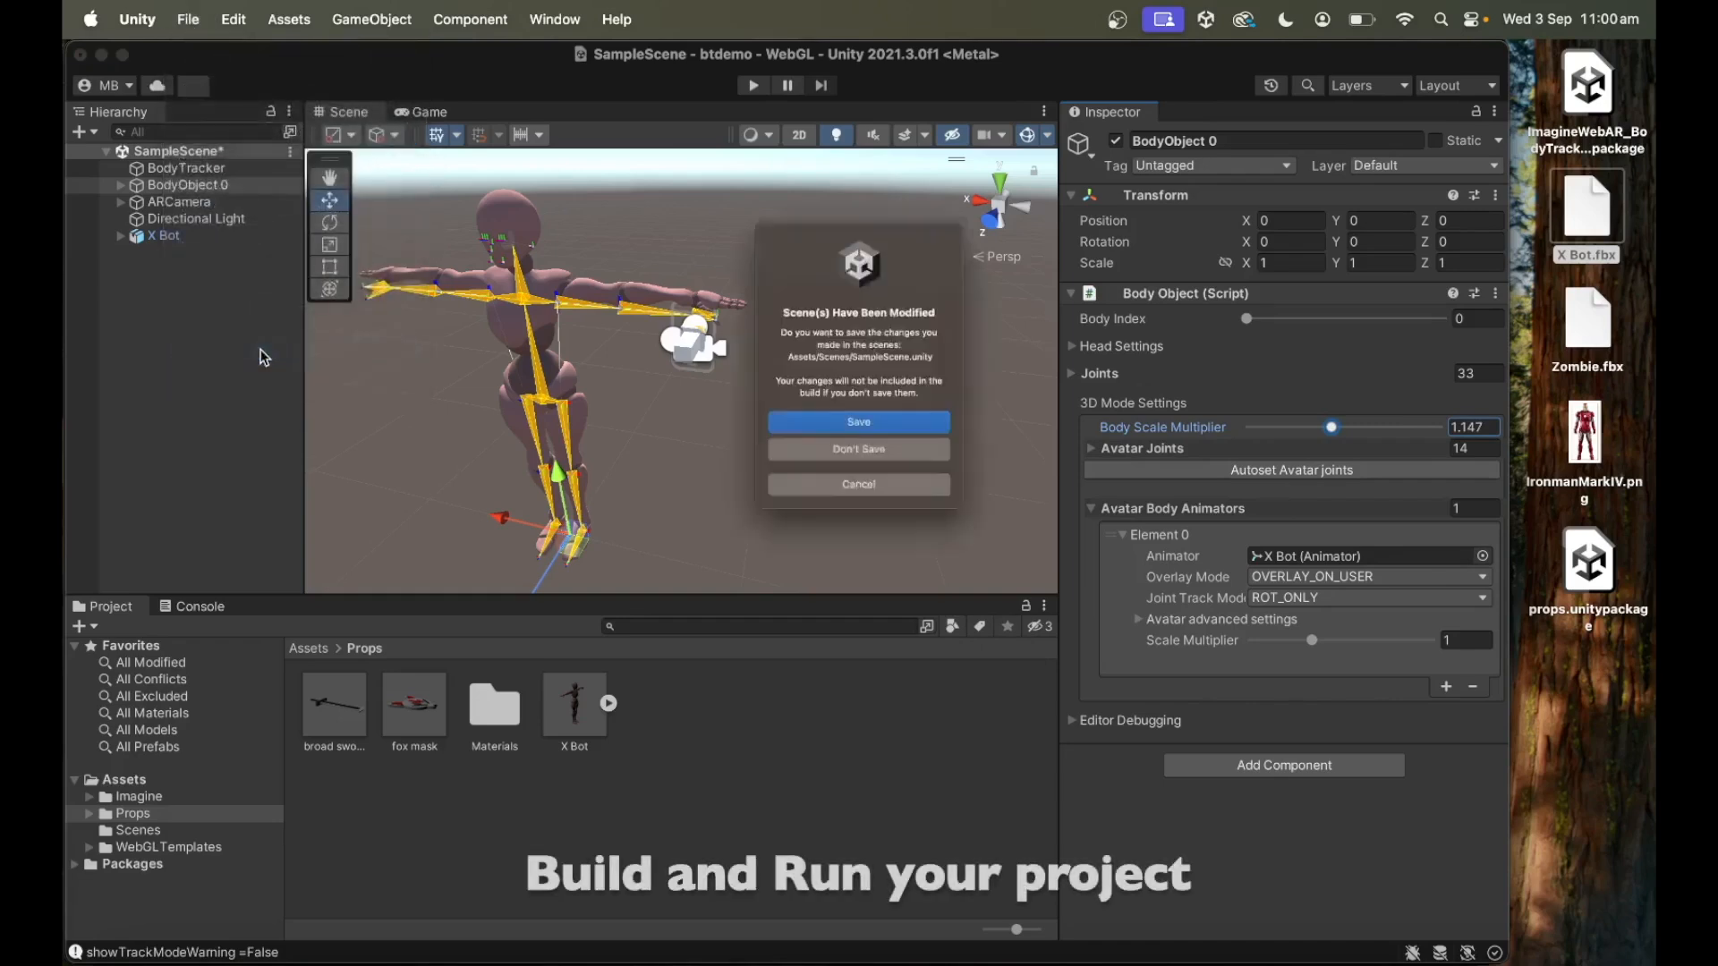
{"action": "left_click", "coordinate": [853, 439]}
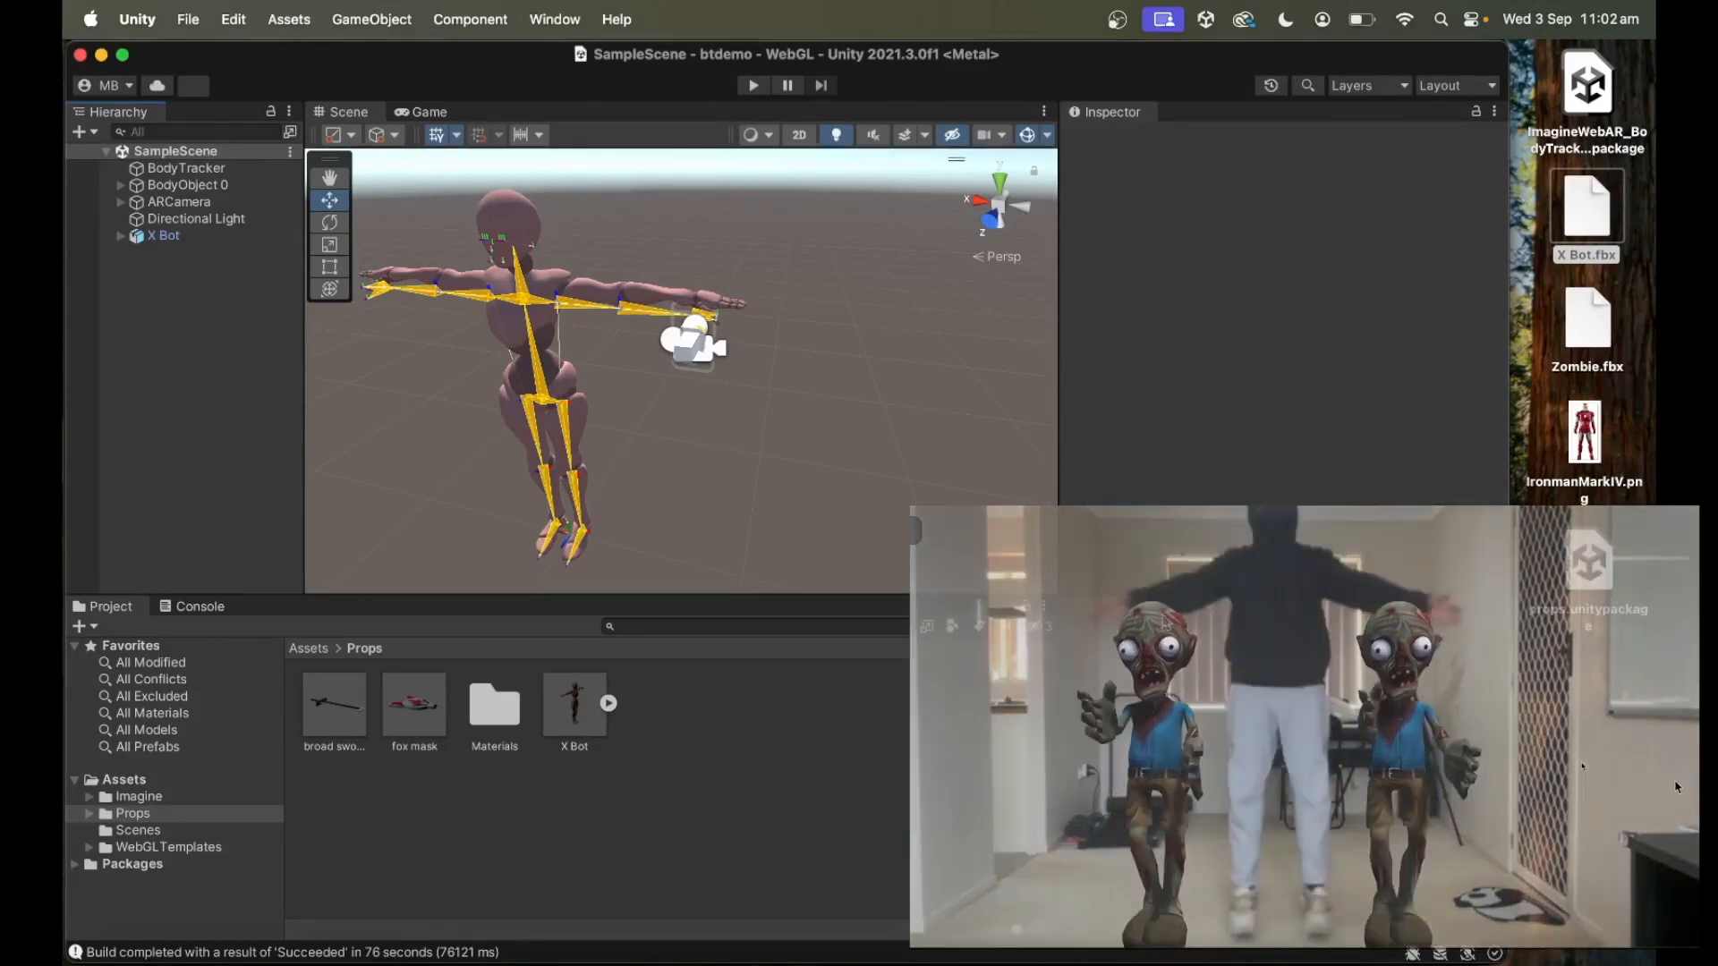
Delete the X Bot model from SampleScene.
{"action": "left_click", "coordinate": [179, 236]}
{"action": "right_click", "coordinate": [176, 238]}
{"action": "left_click", "coordinate": [211, 400]}
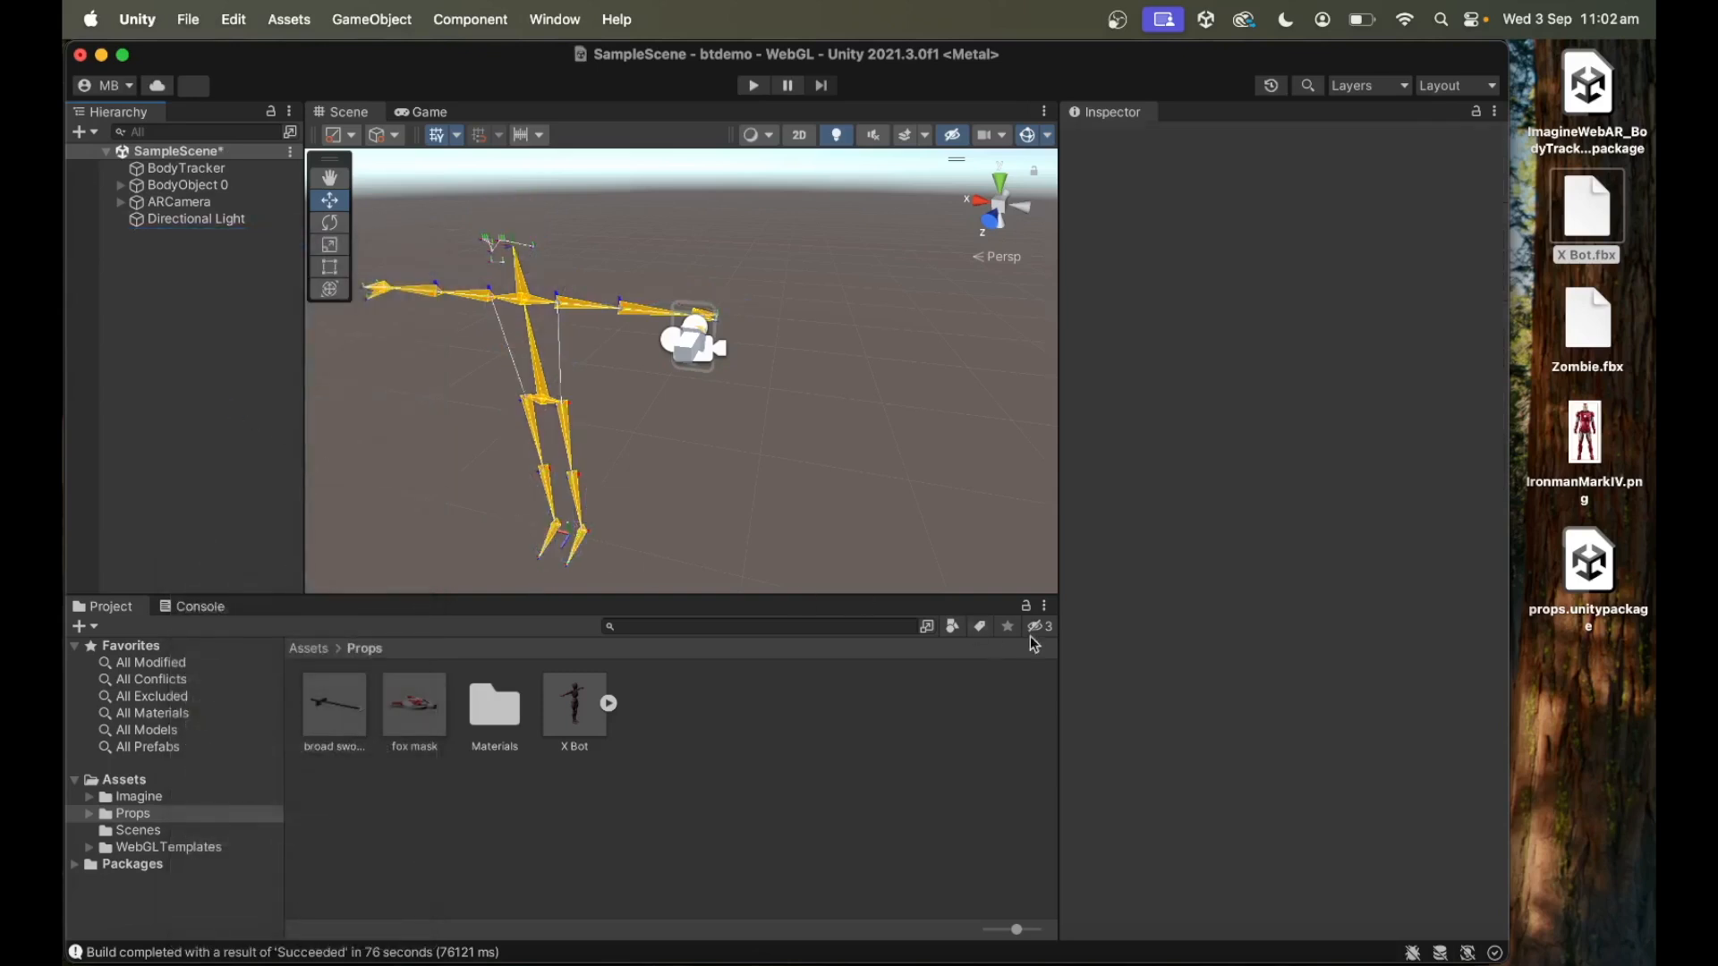
Import Zombie.fbx from the desktop into the Props folder, fix its normal maps, and apply the Humanoid animation type to its rig.
{"action": "left_click_drag", "start_coordinate": [1592, 335], "coordinate": [903, 725]}
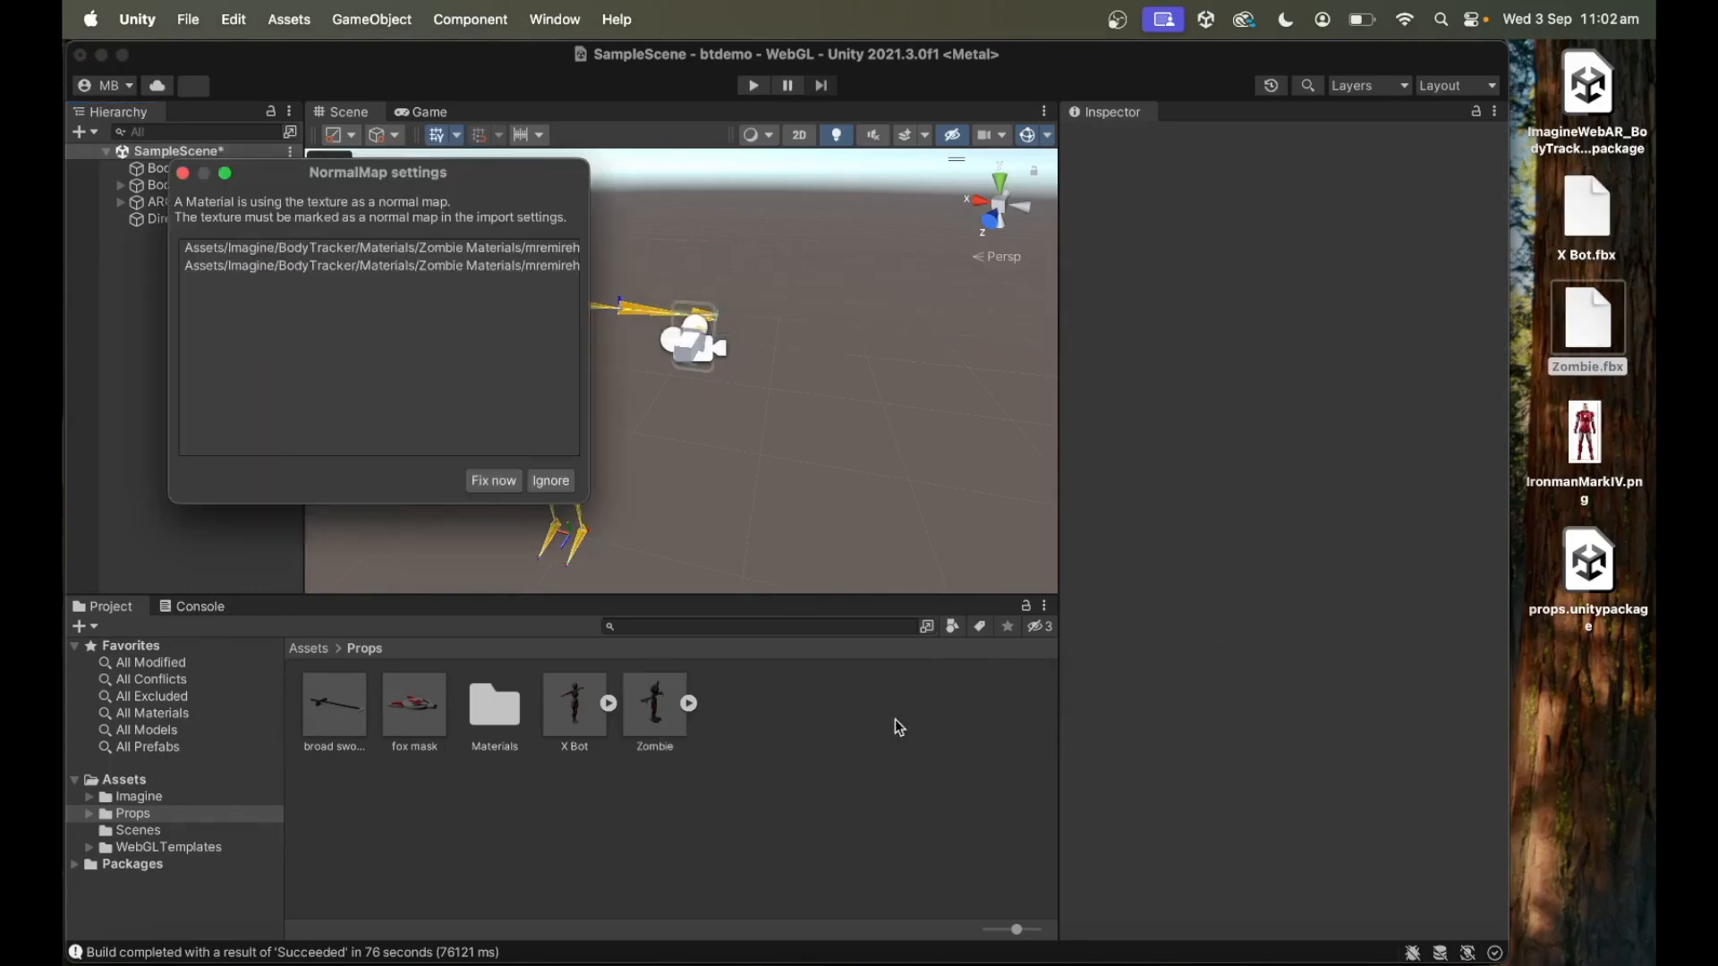
{"action": "left_click", "coordinate": [501, 482]}
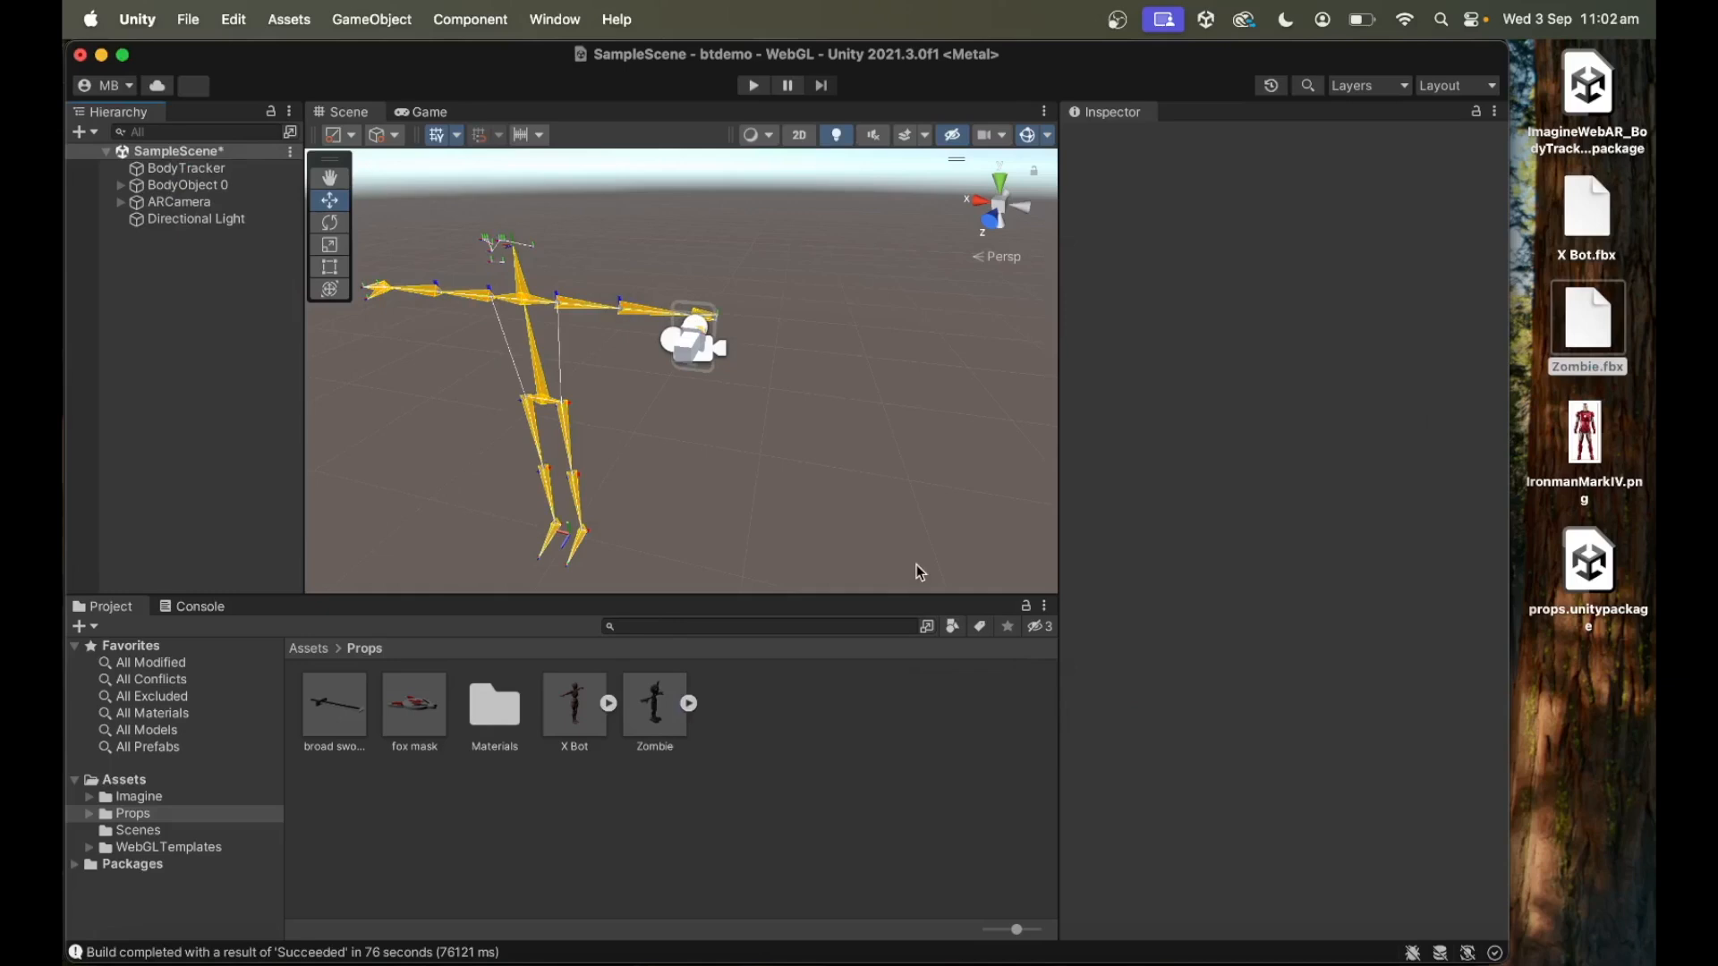
{"action": "left_click", "coordinate": [660, 723]}
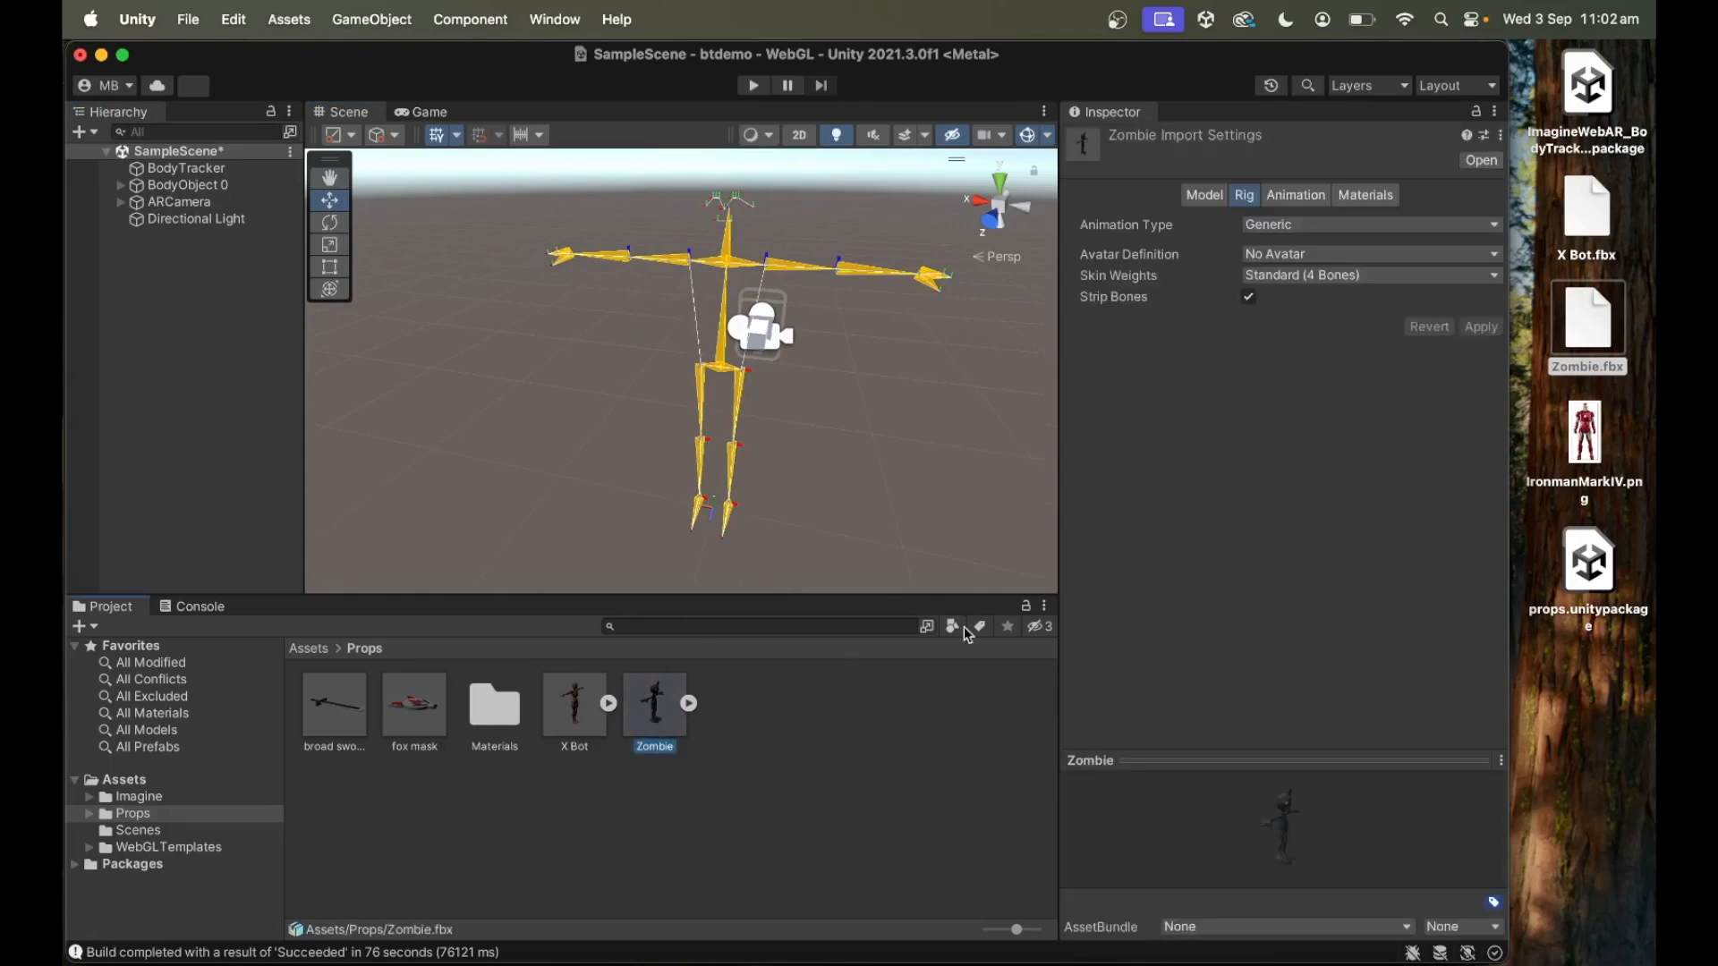
{"action": "left_click", "coordinate": [1263, 229]}
{"action": "left_click", "coordinate": [1288, 265]}
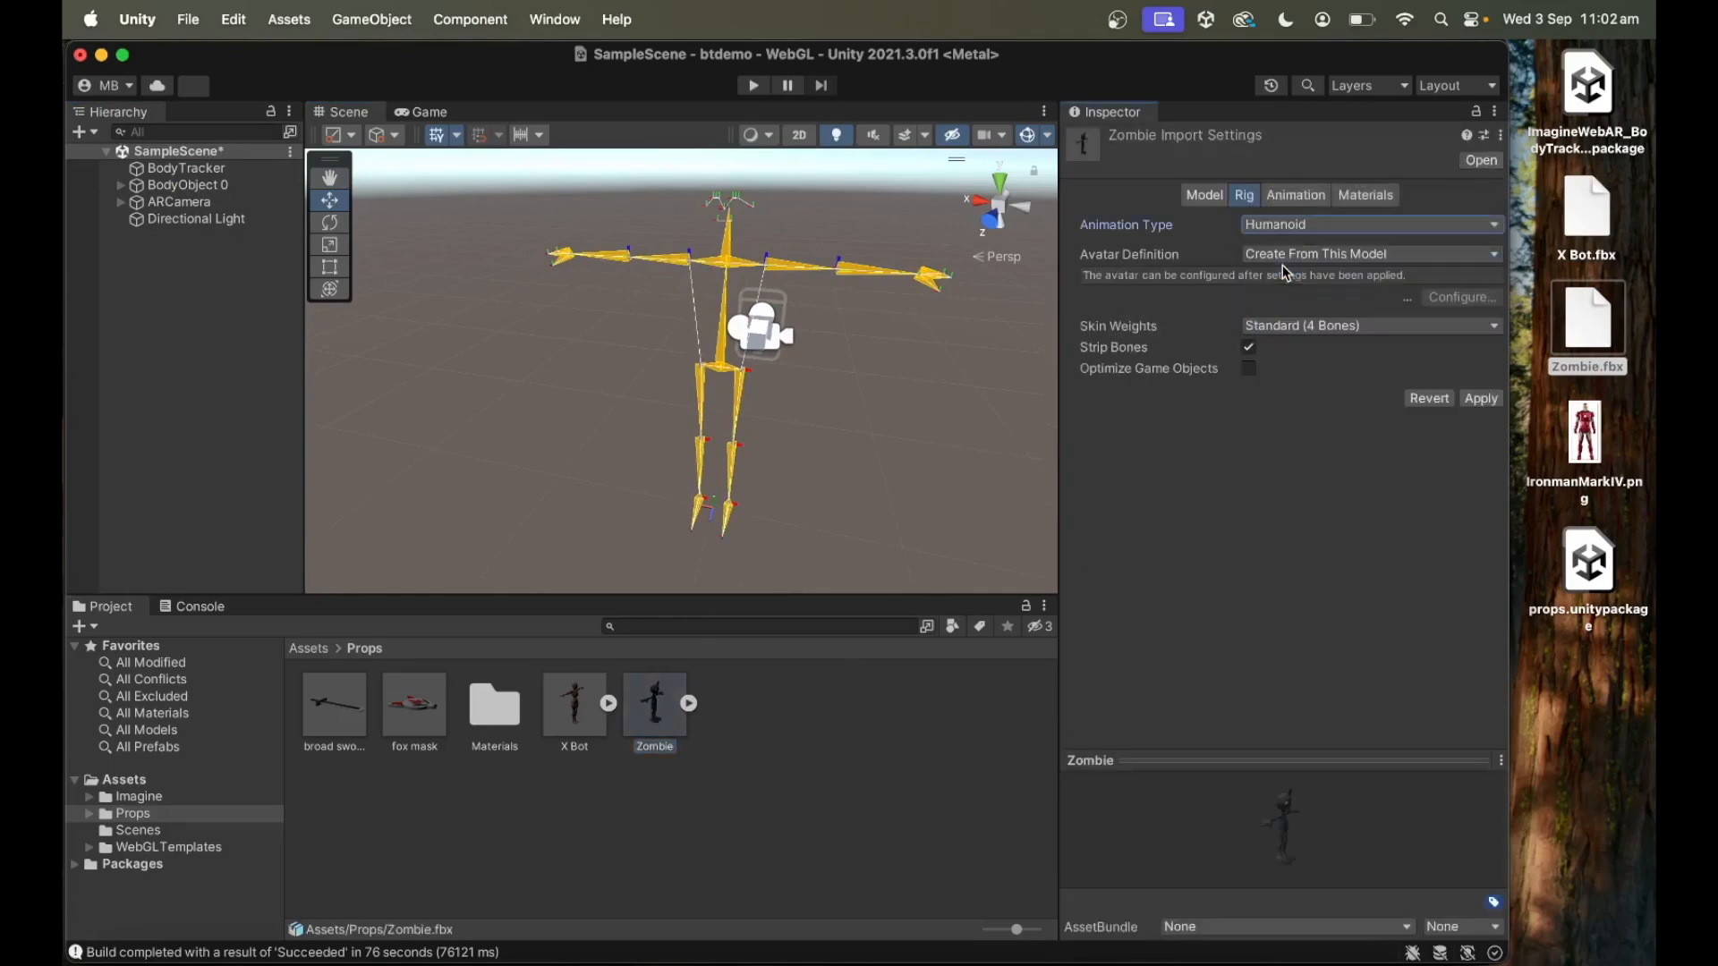
{"action": "left_click", "coordinate": [1483, 400]}
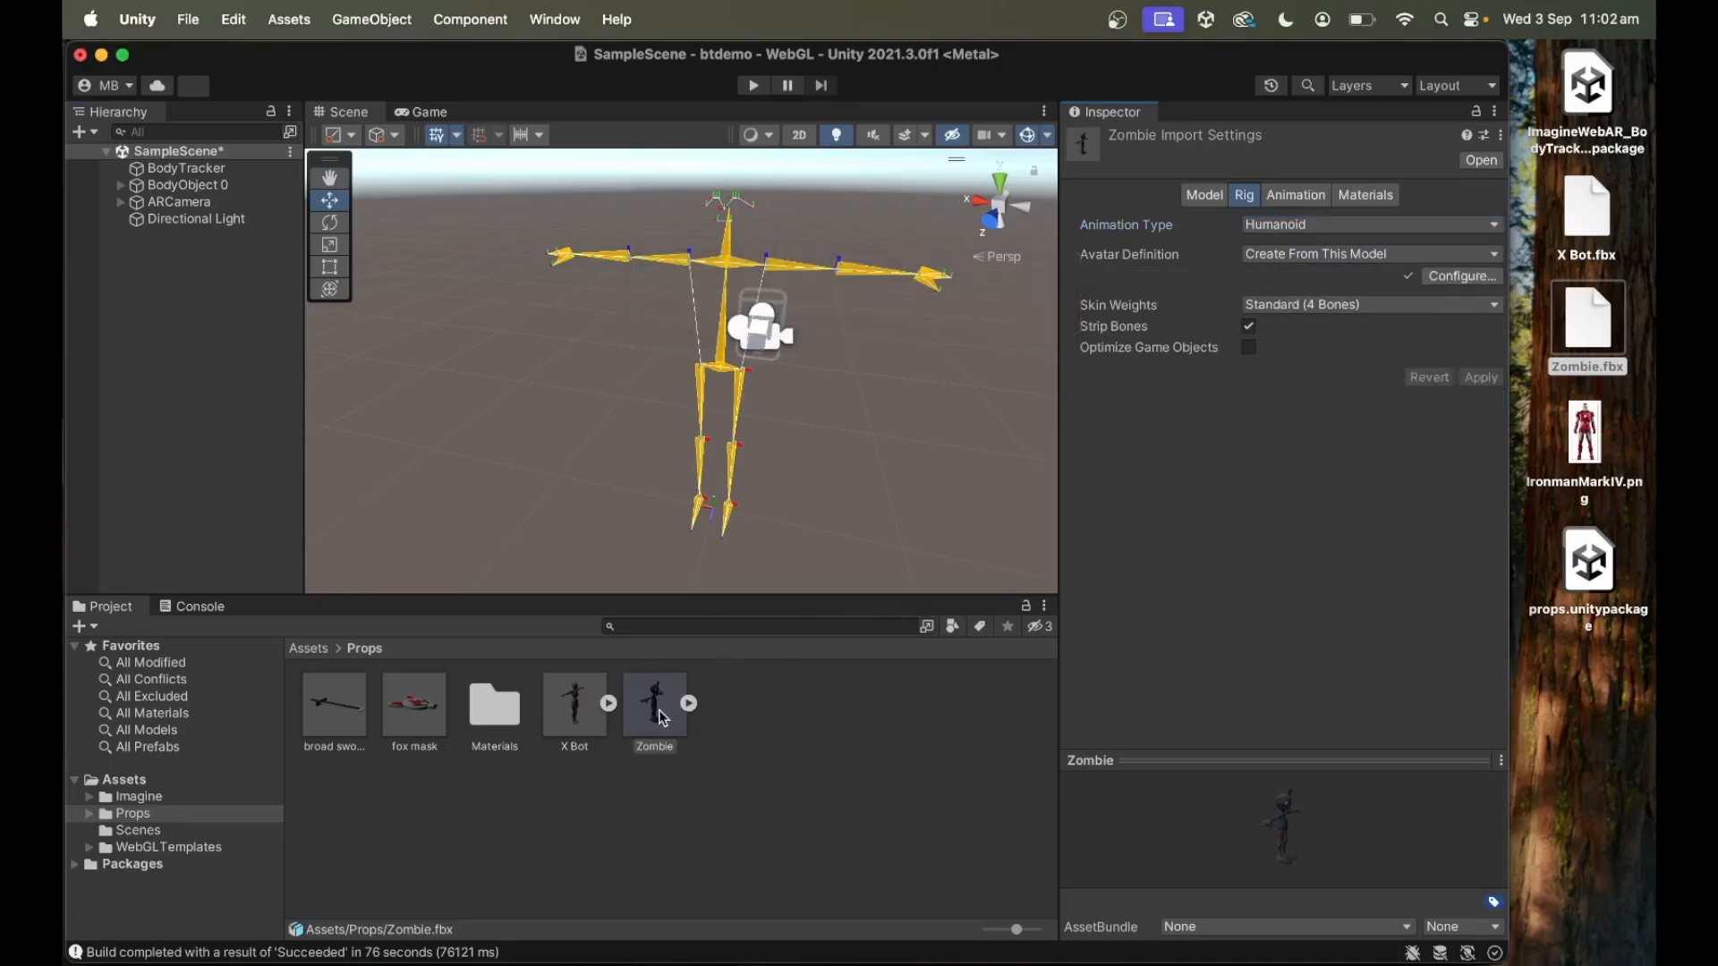
Add the Zombie model to the scene, scale it uniformly to 0.5, and move it to about X 0.463 beside the body.
{"action": "left_click_drag", "start_coordinate": [662, 723], "coordinate": [170, 296]}
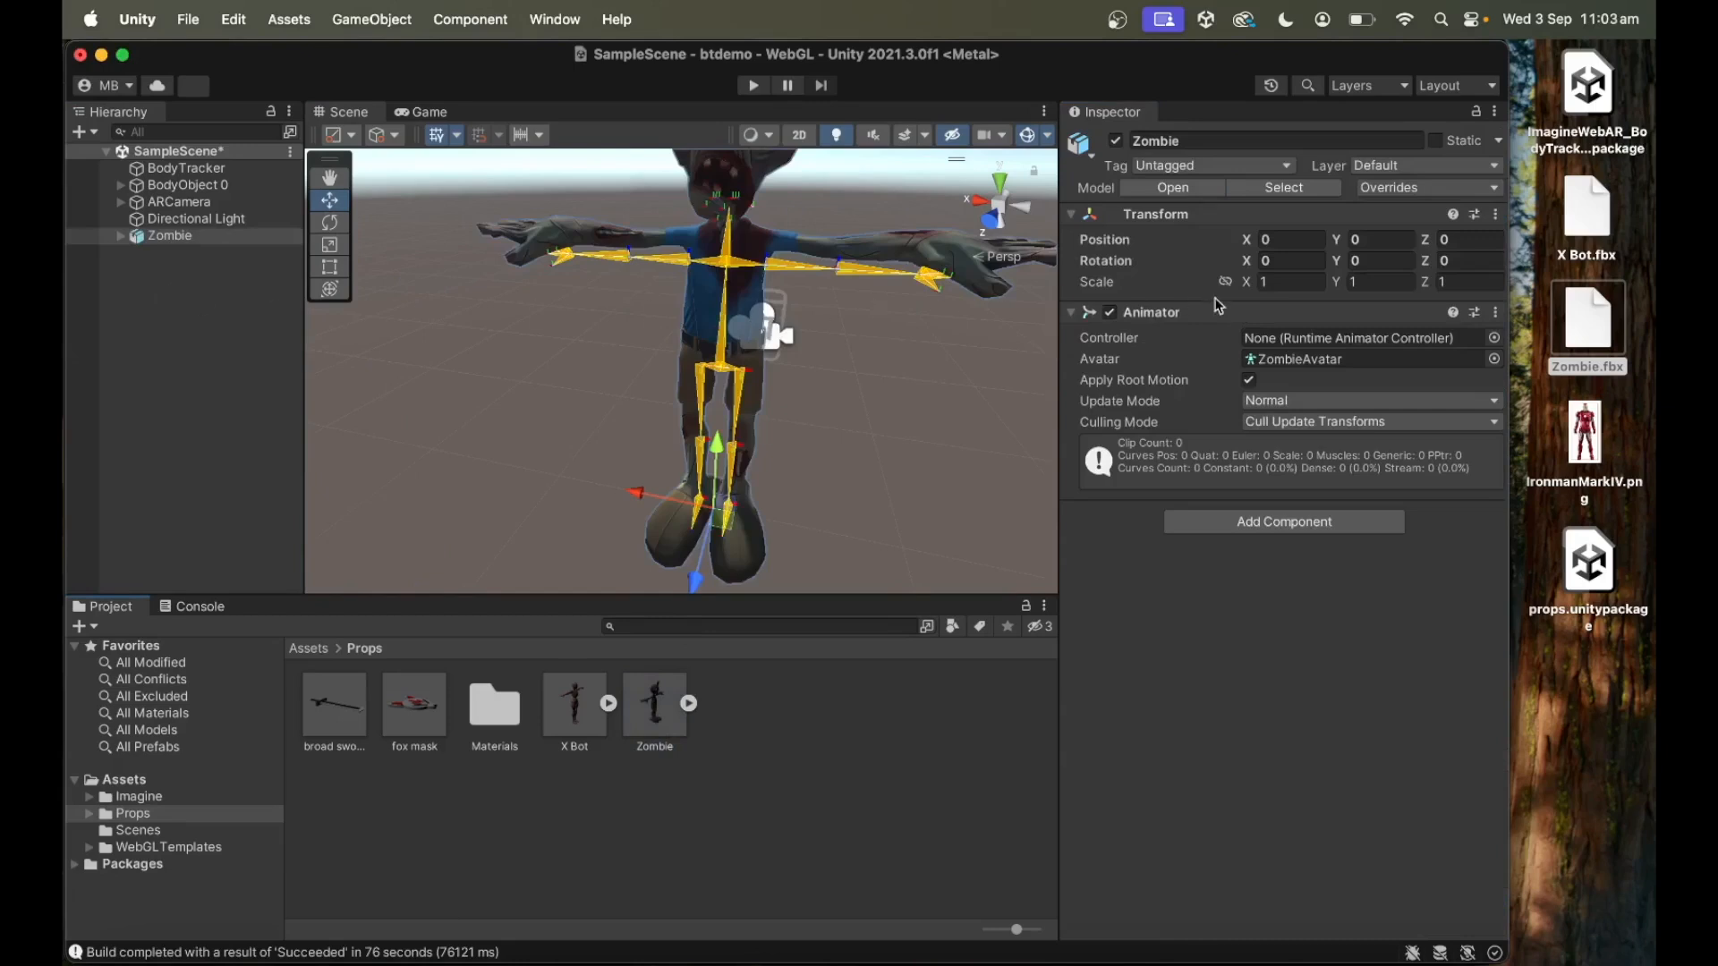
{"action": "left_click", "coordinate": [1225, 282]}
{"action": "type", "text": "0.5"}
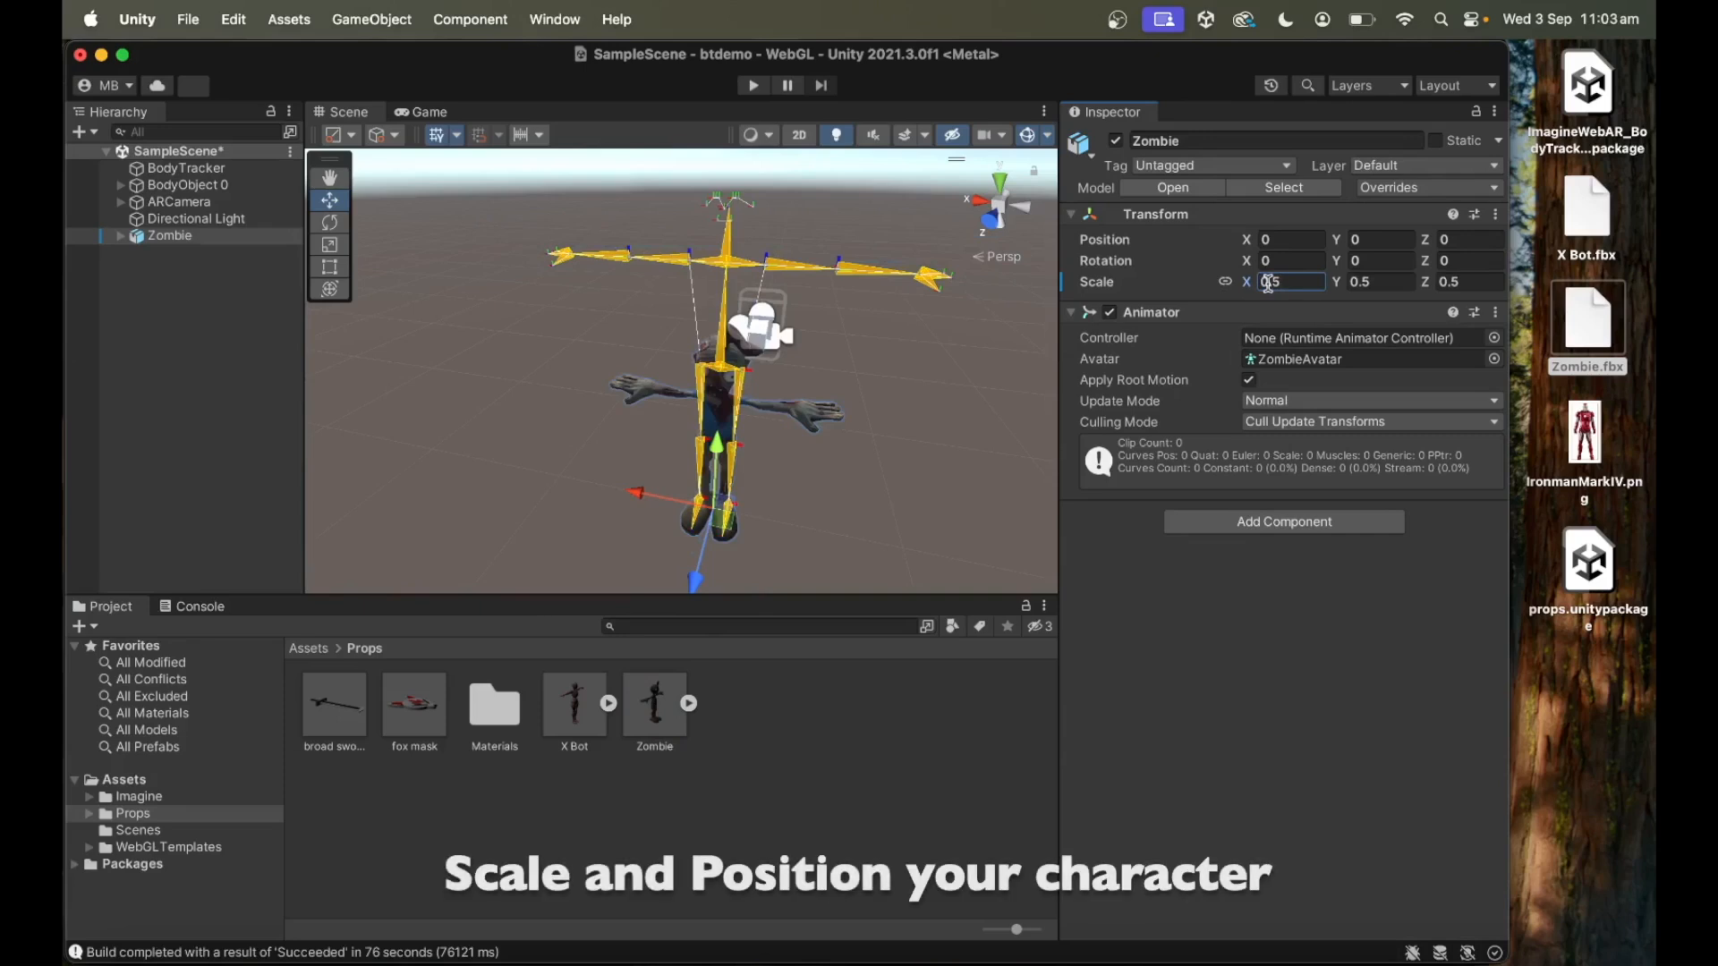
{"action": "left_click_drag", "start_coordinate": [648, 500], "coordinate": [569, 480]}
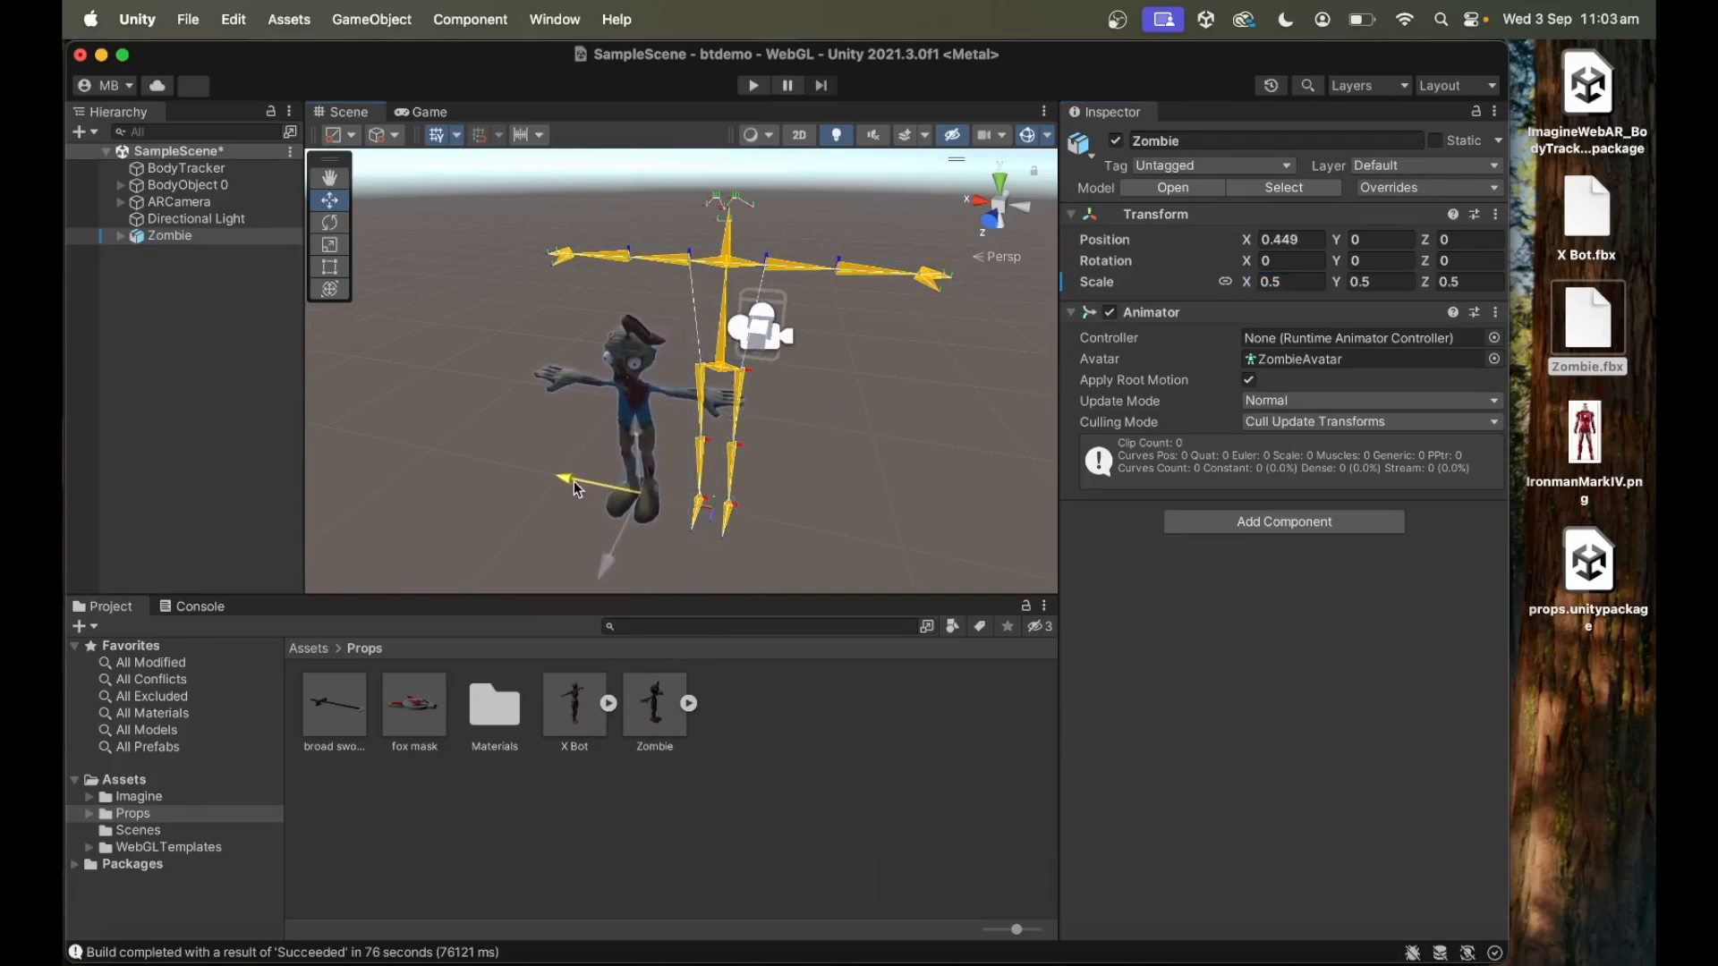
Deactivate the zombie's hat mesh, mremireh_shoe, and collapse the Zombie hierarchy.
{"action": "left_click", "coordinate": [633, 334]}
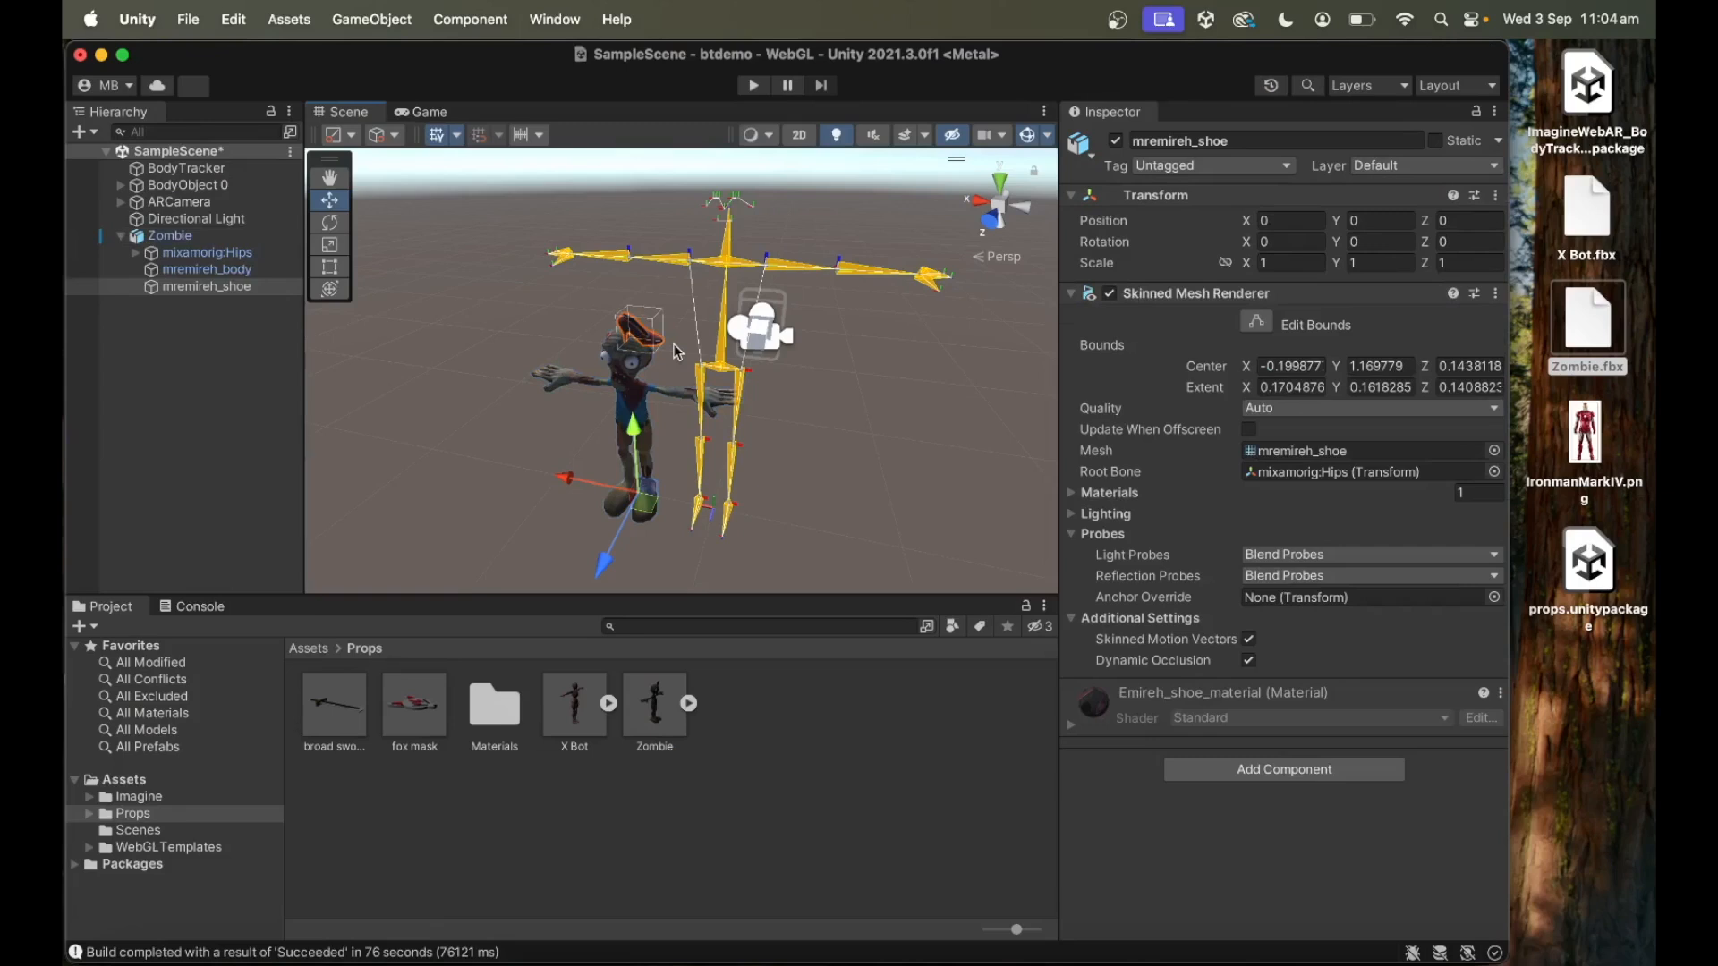
{"action": "left_click", "coordinate": [1115, 140]}
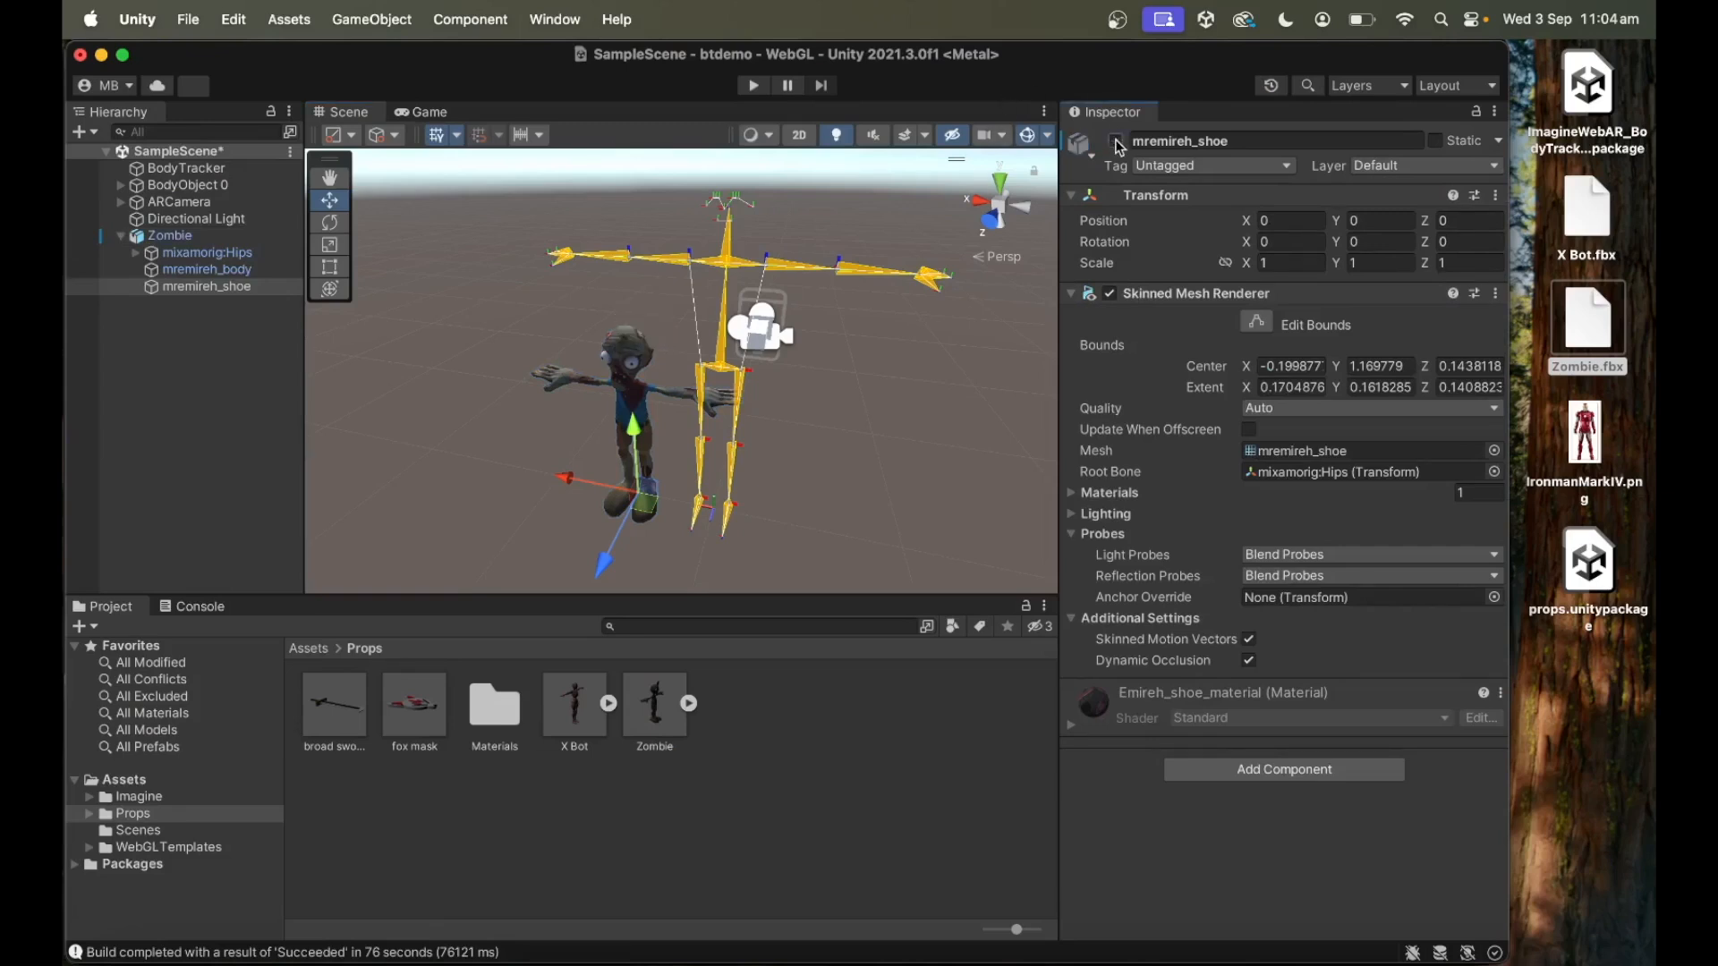
{"action": "left_click", "coordinate": [120, 236]}
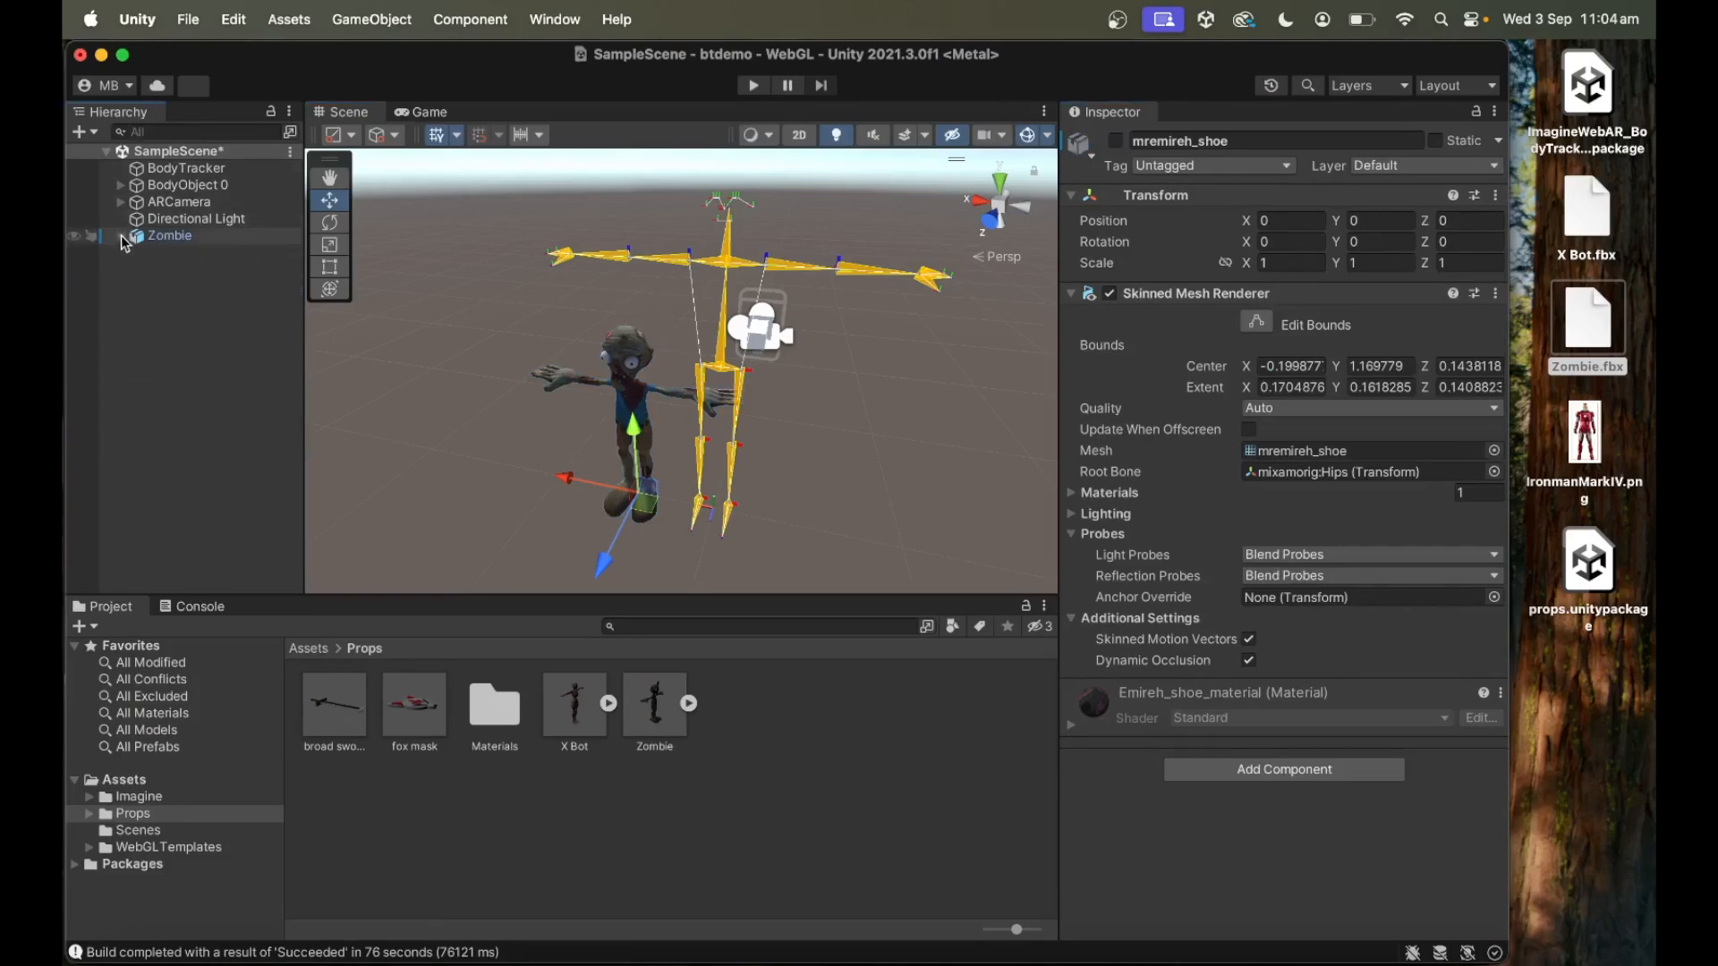
Duplicate the Zombie and move the copy to the opposite side of the body at about X -0.463.
{"action": "right_click", "coordinate": [168, 236]}
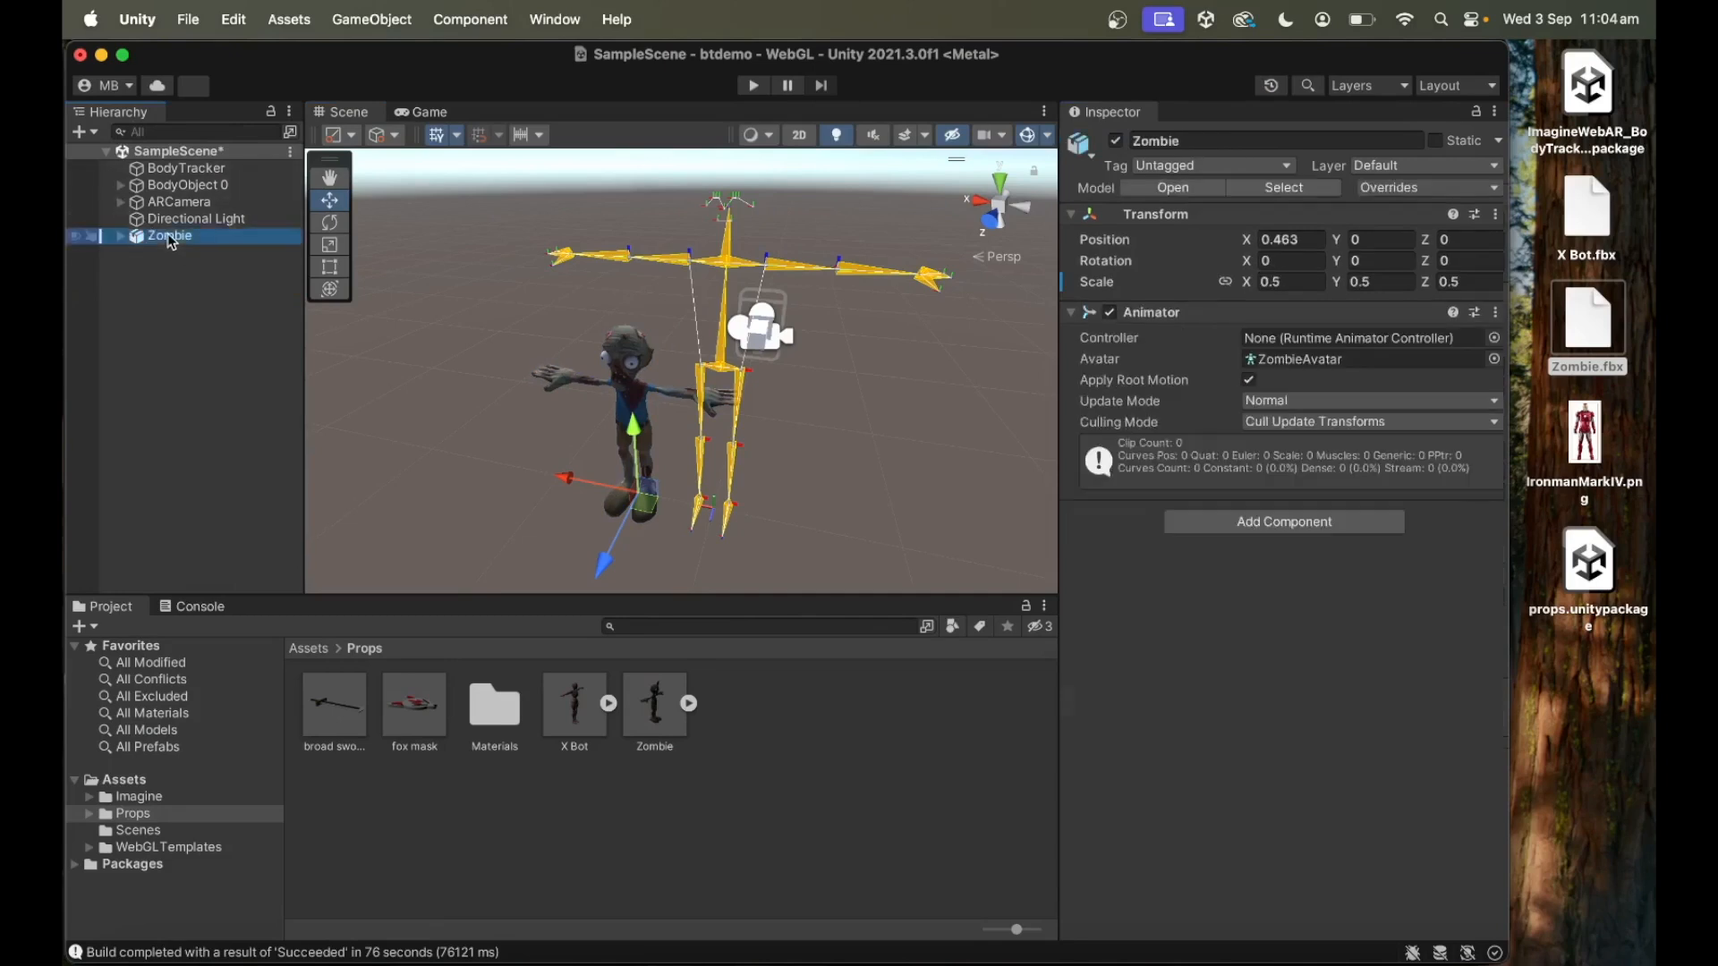
{"action": "left_click", "coordinate": [233, 374]}
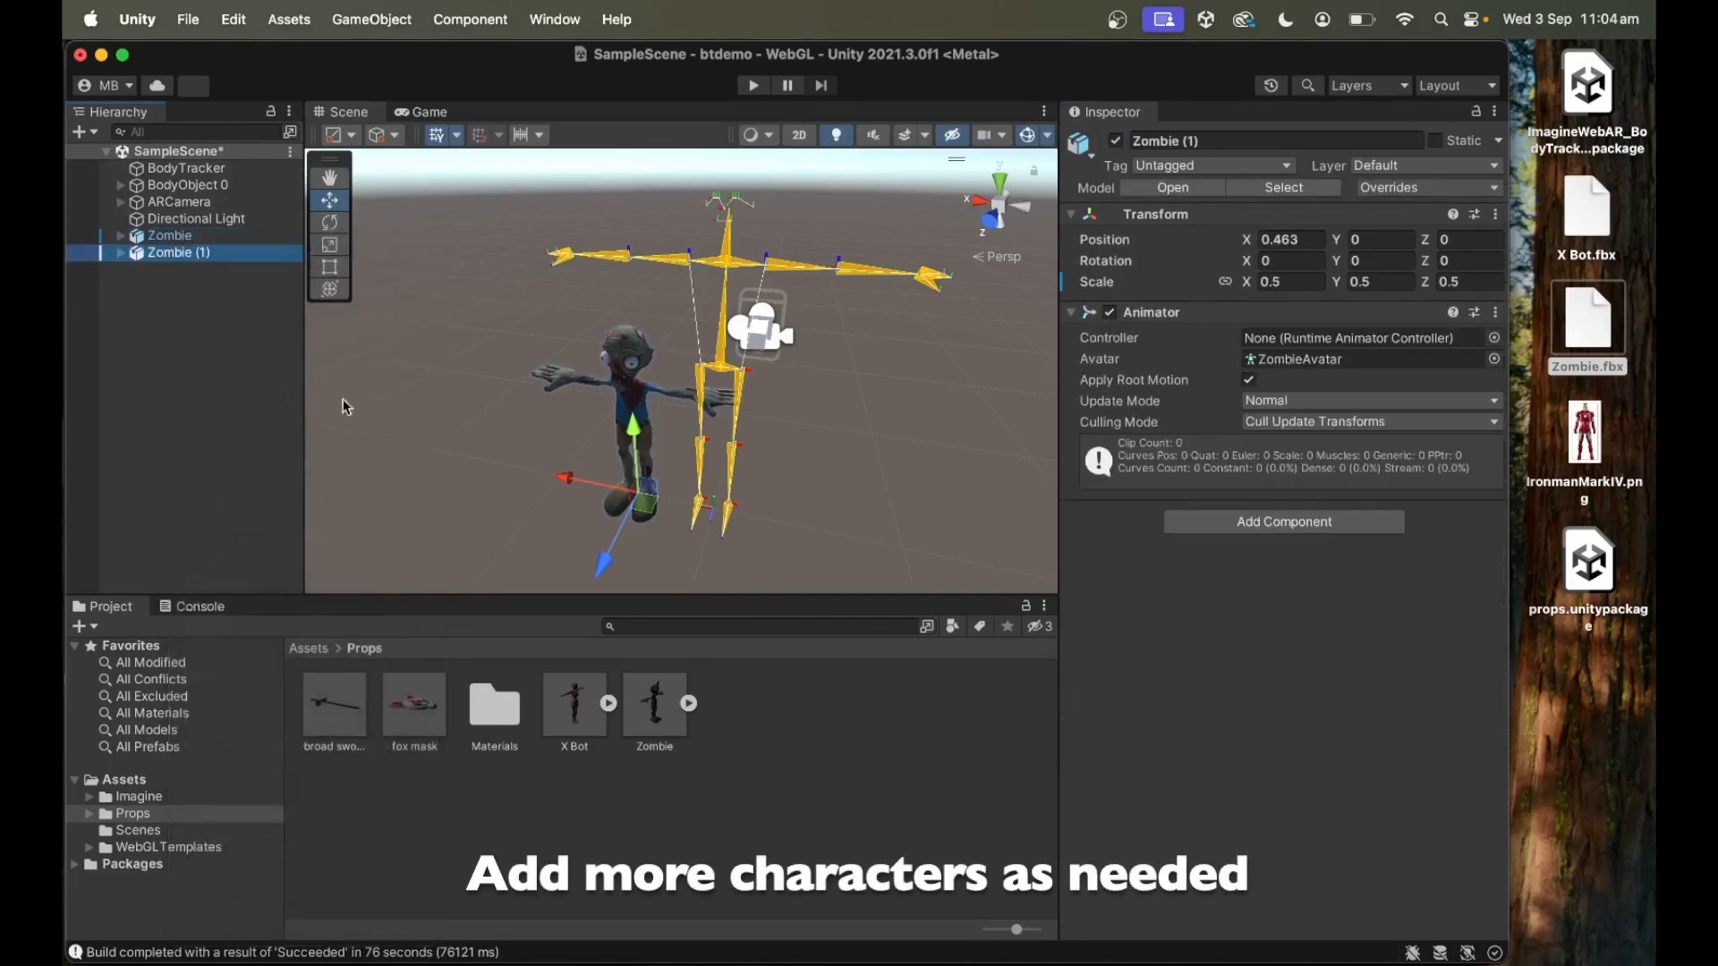
{"action": "left_click_drag", "start_coordinate": [570, 485], "coordinate": [722, 516]}
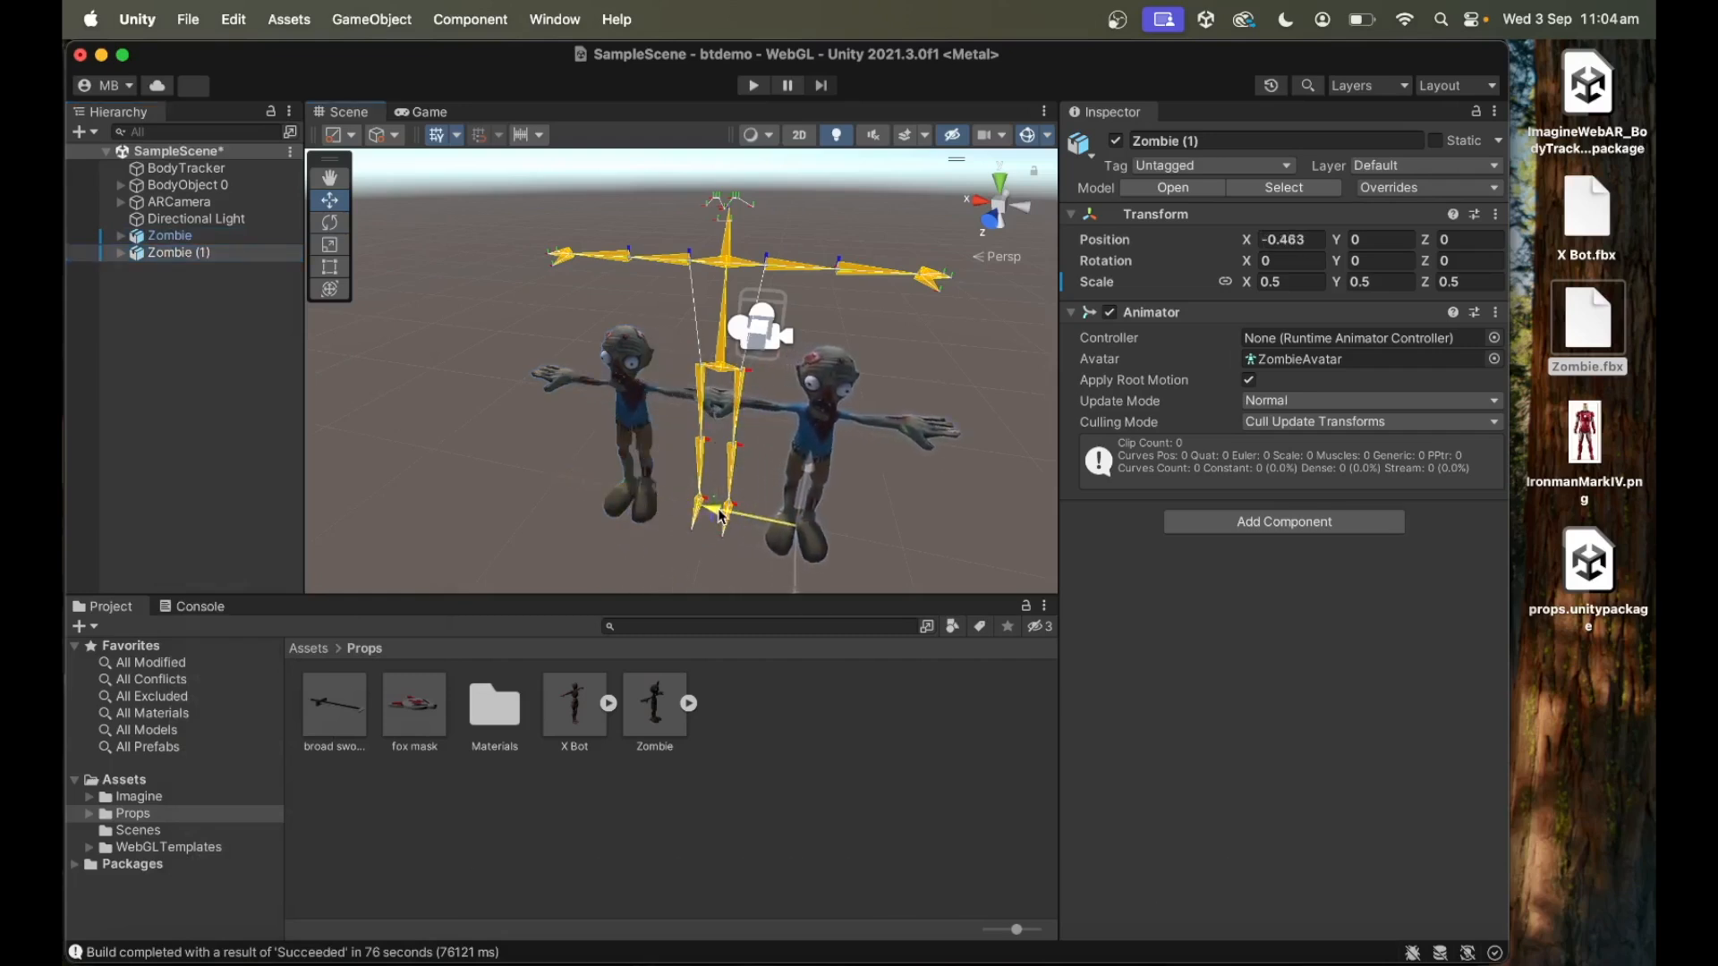
Assign Zombie as the animator of BodyObject 0's Element 0 and set its Overlay Mode to KEEP_OFFSET_DISTANCE.
{"action": "left_click", "coordinate": [207, 188]}
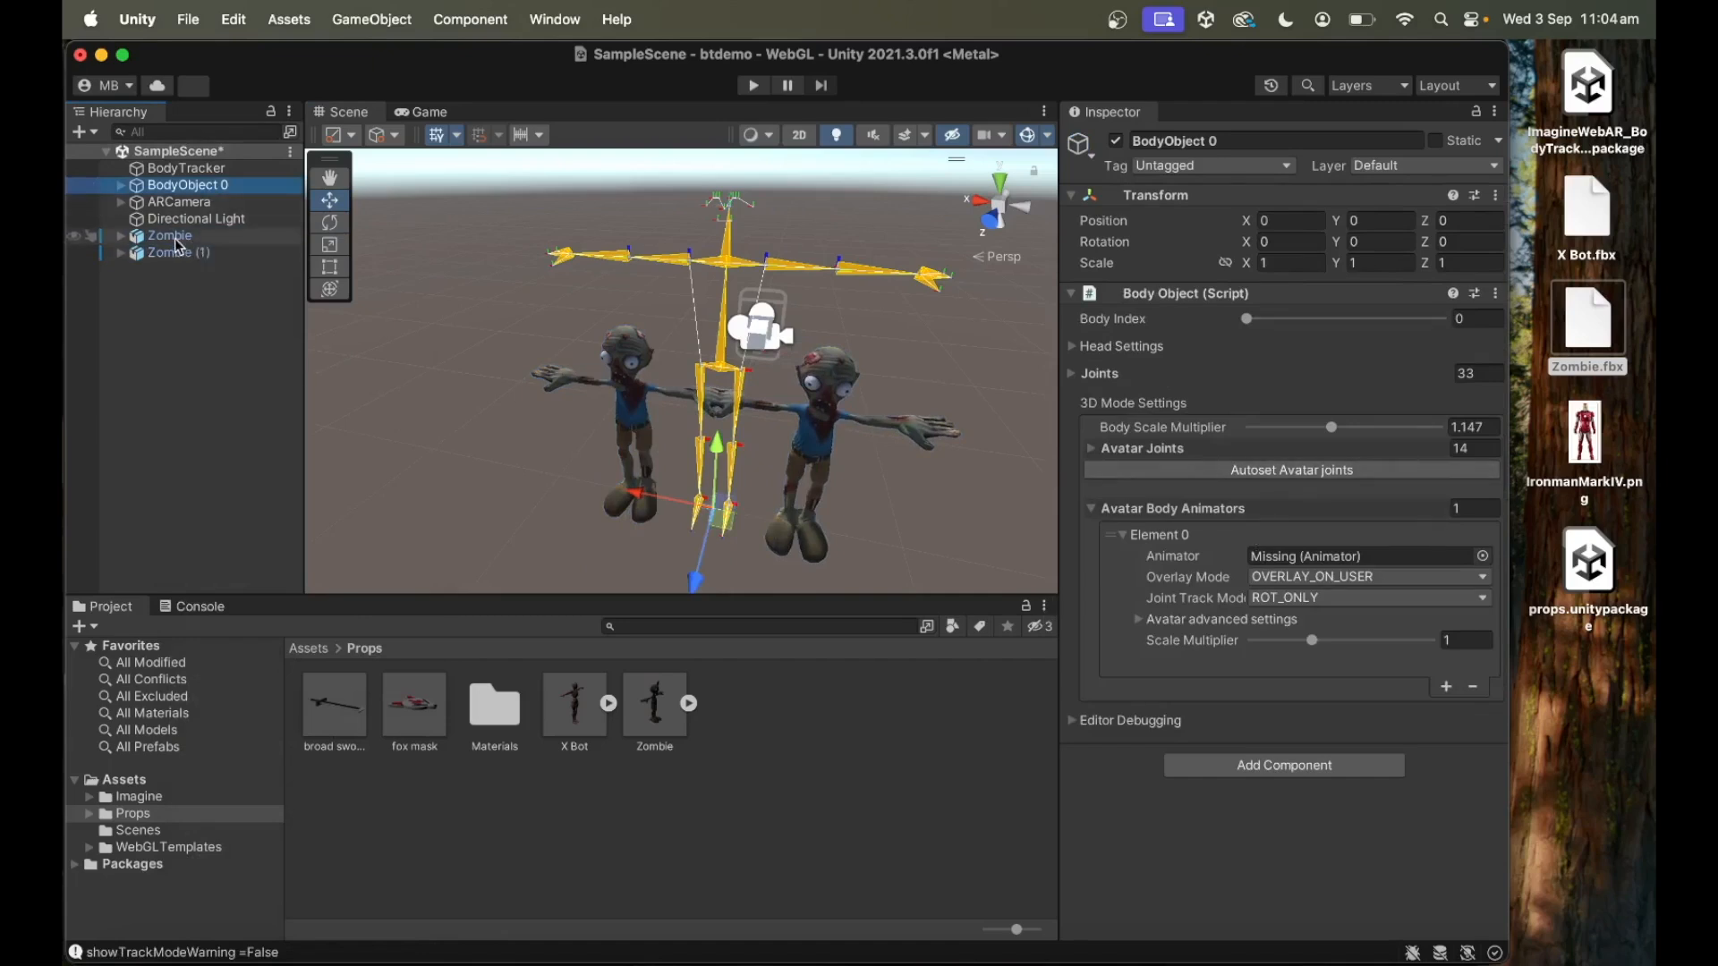
{"action": "left_click_drag", "start_coordinate": [167, 240], "coordinate": [1304, 565]}
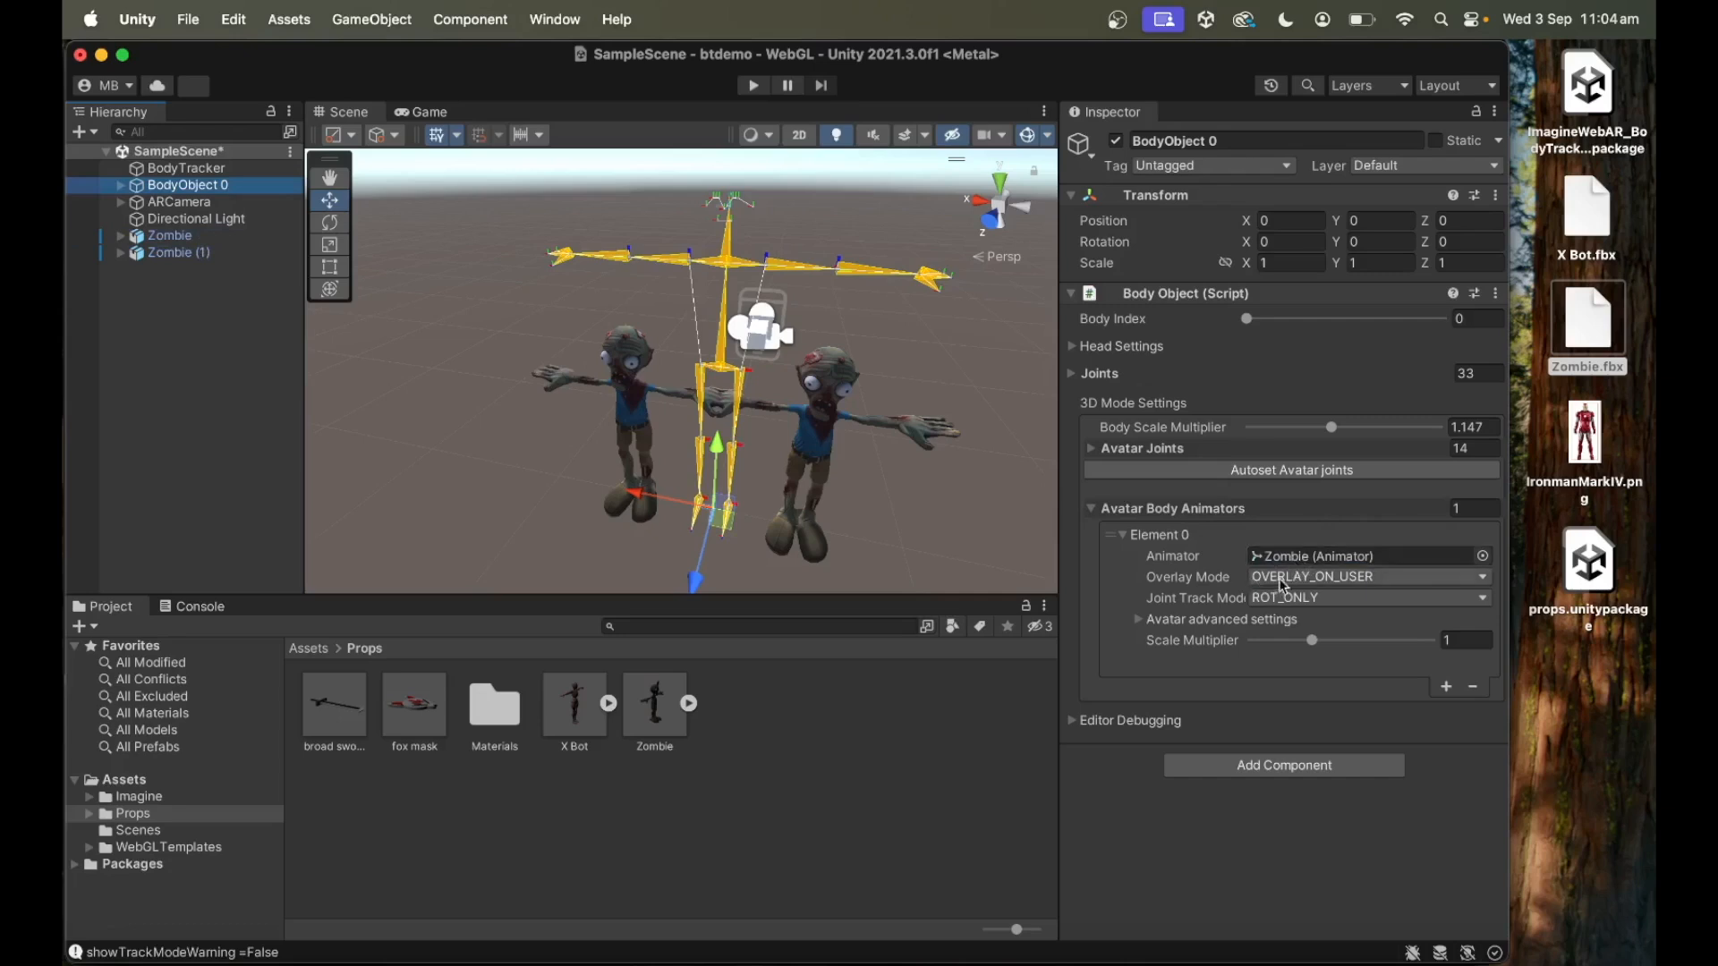
{"action": "left_click", "coordinate": [1287, 580]}
{"action": "left_click", "coordinate": [1325, 609]}
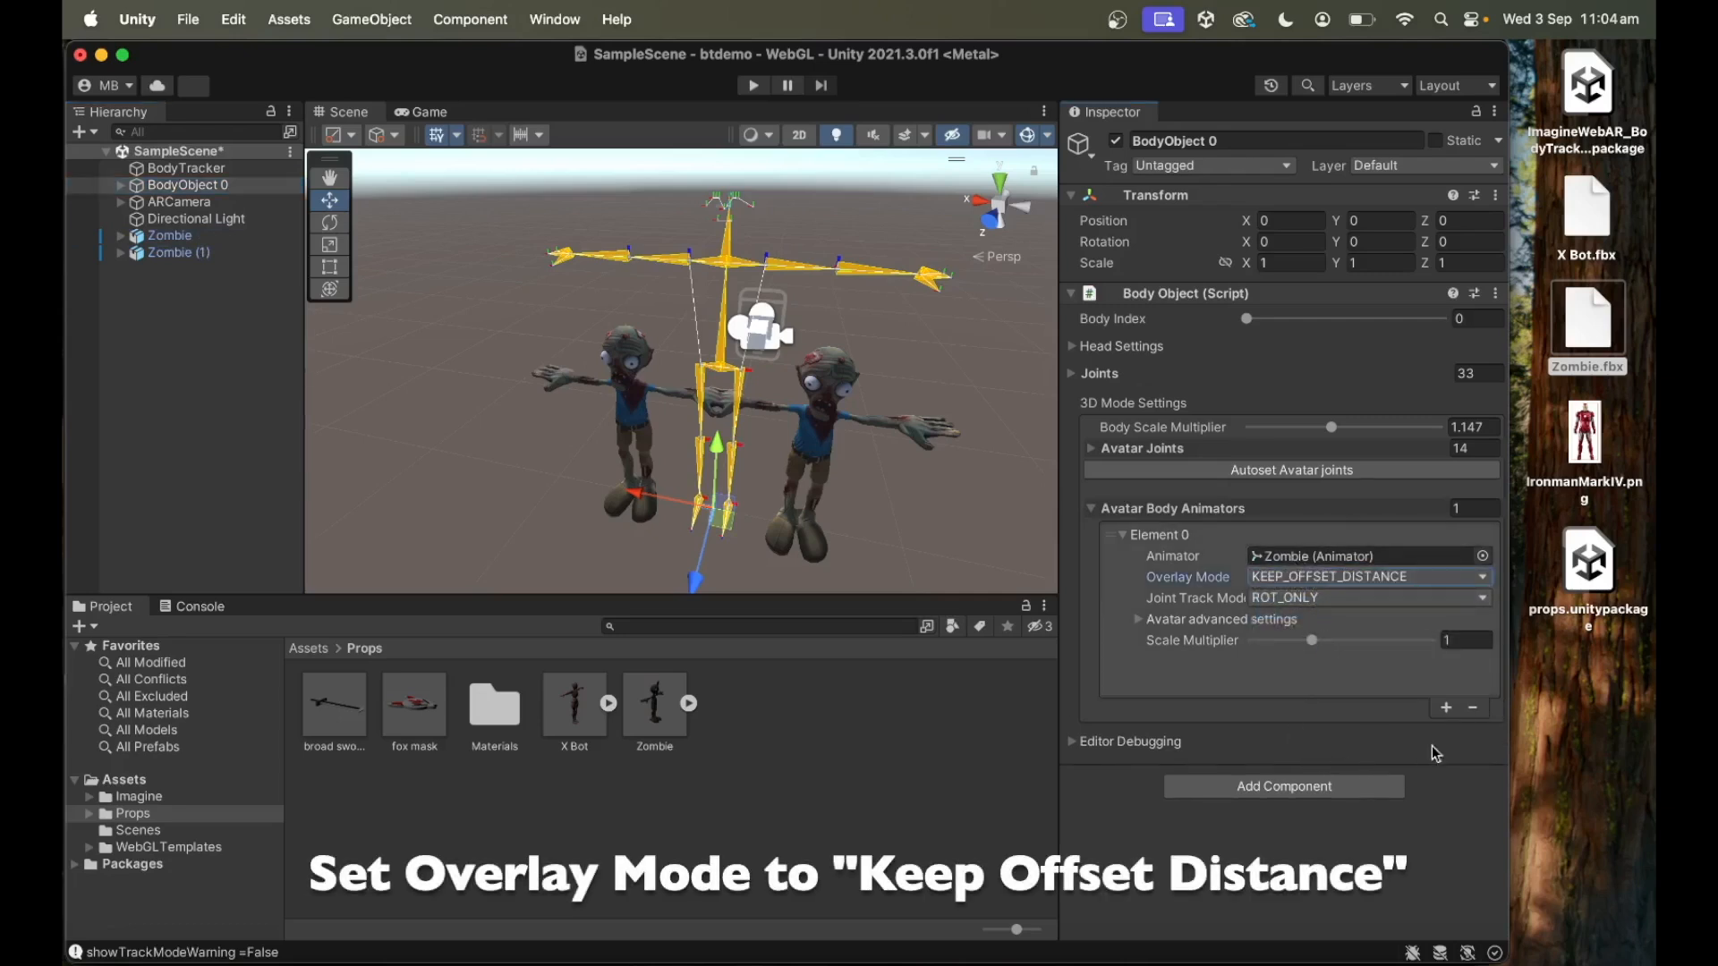
Add a second Avatar Body Animators element on BodyObject 0 and assign Zombie (1) as its animator.
{"action": "left_click", "coordinate": [1446, 708]}
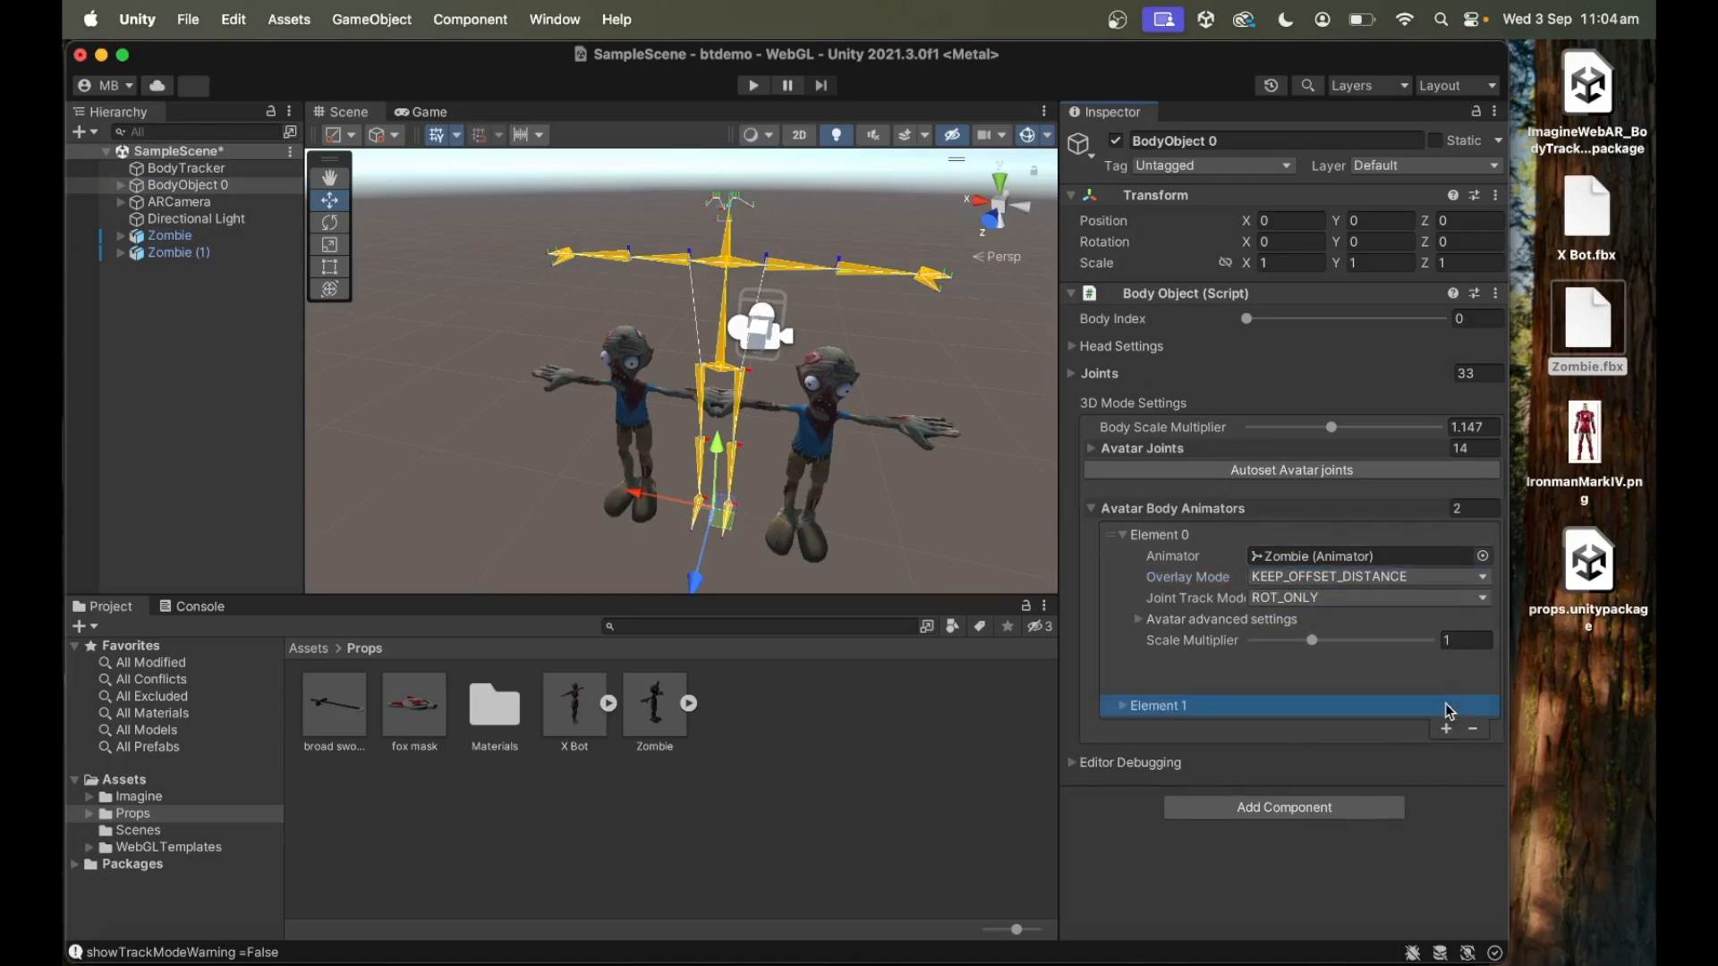
{"action": "left_click", "coordinate": [1124, 706]}
{"action": "left_click_drag", "start_coordinate": [179, 253], "coordinate": [1279, 734]}
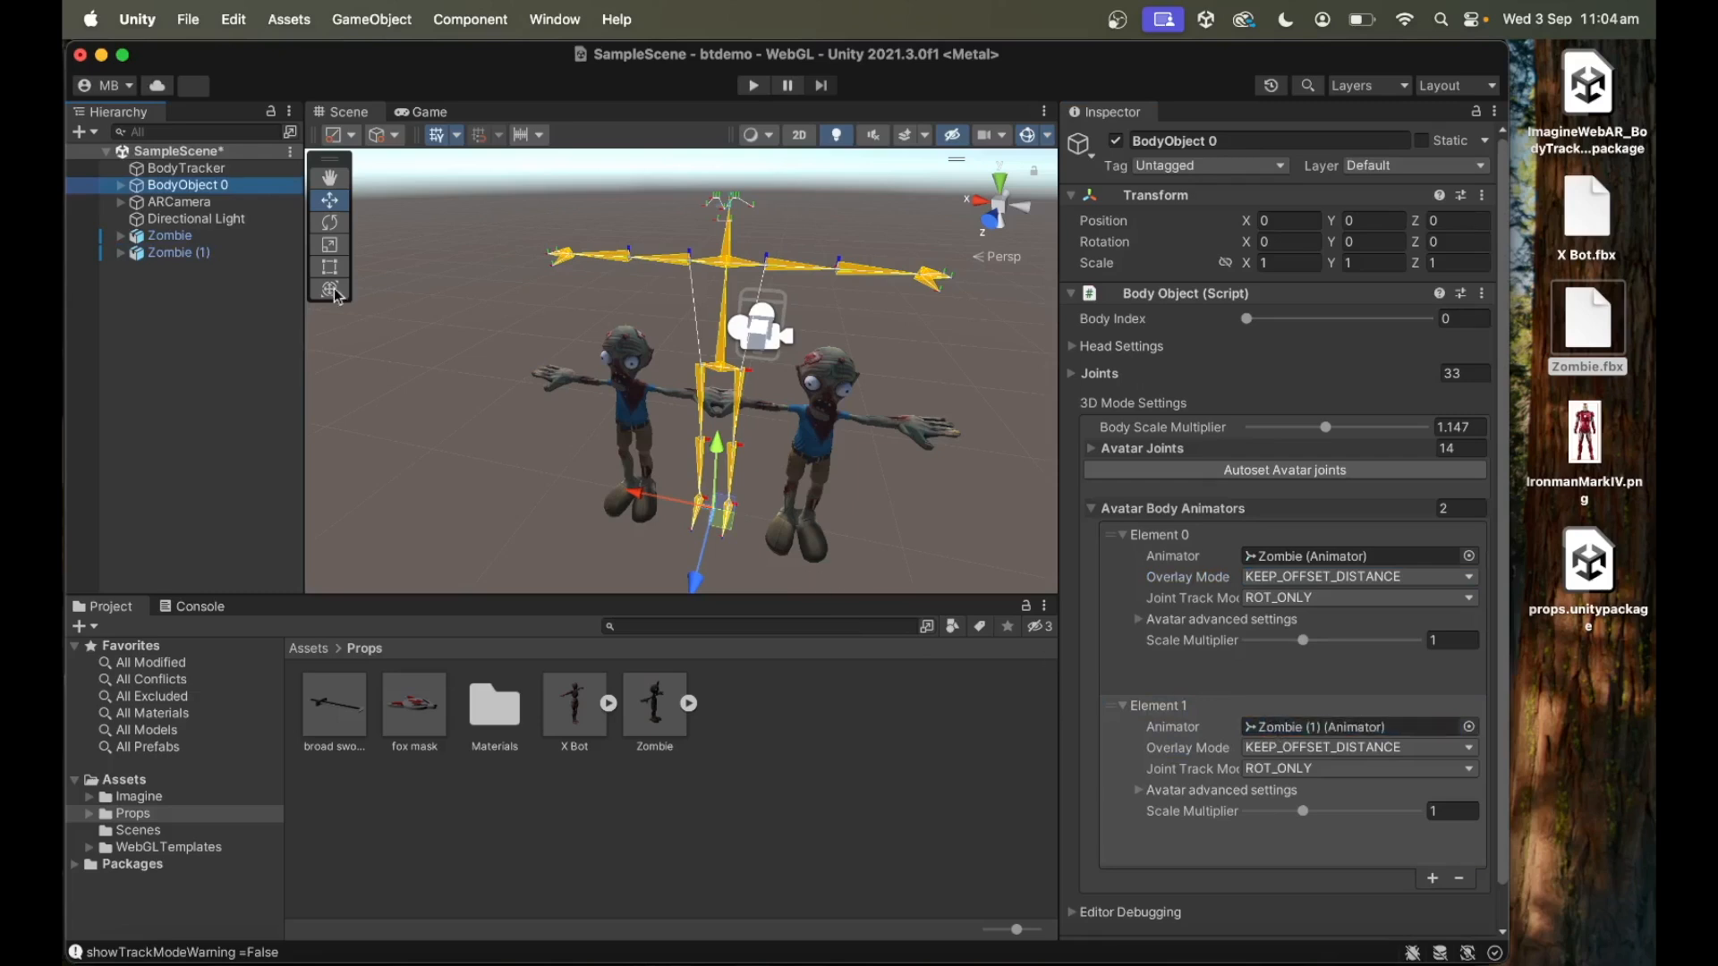
Save the scene changes and build and run the project with both zombies.
{"action": "left_click", "coordinate": [187, 25]}
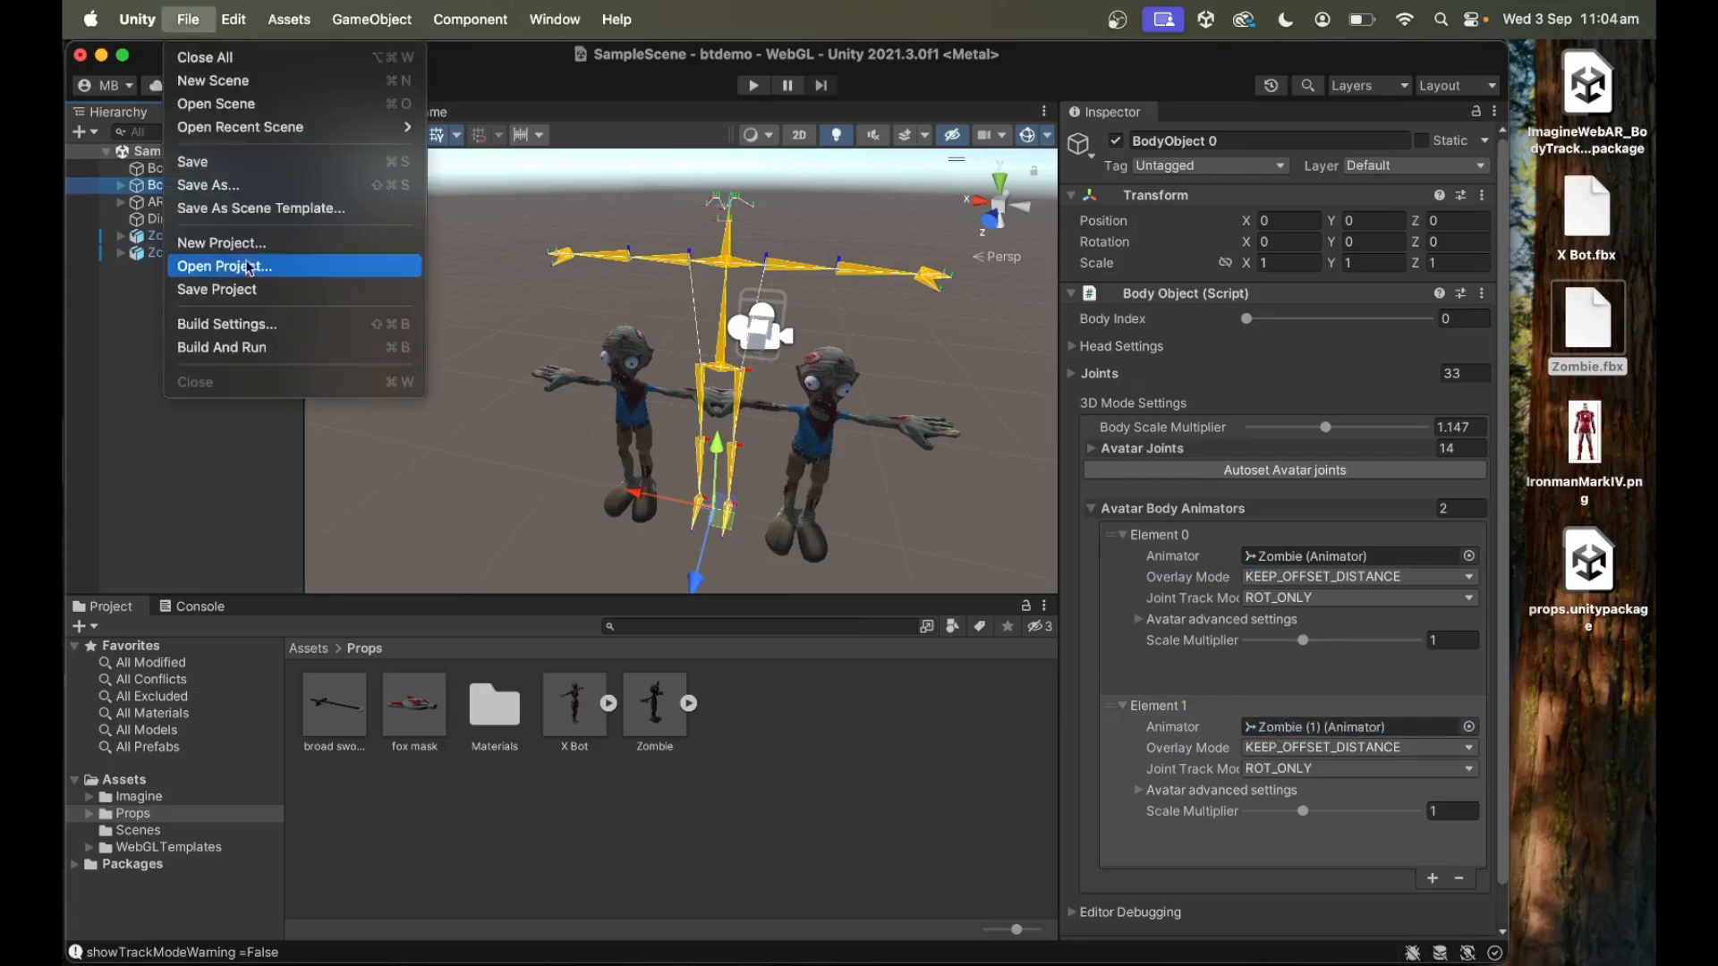
{"action": "left_click", "coordinate": [225, 358]}
{"action": "left_click", "coordinate": [837, 447]}
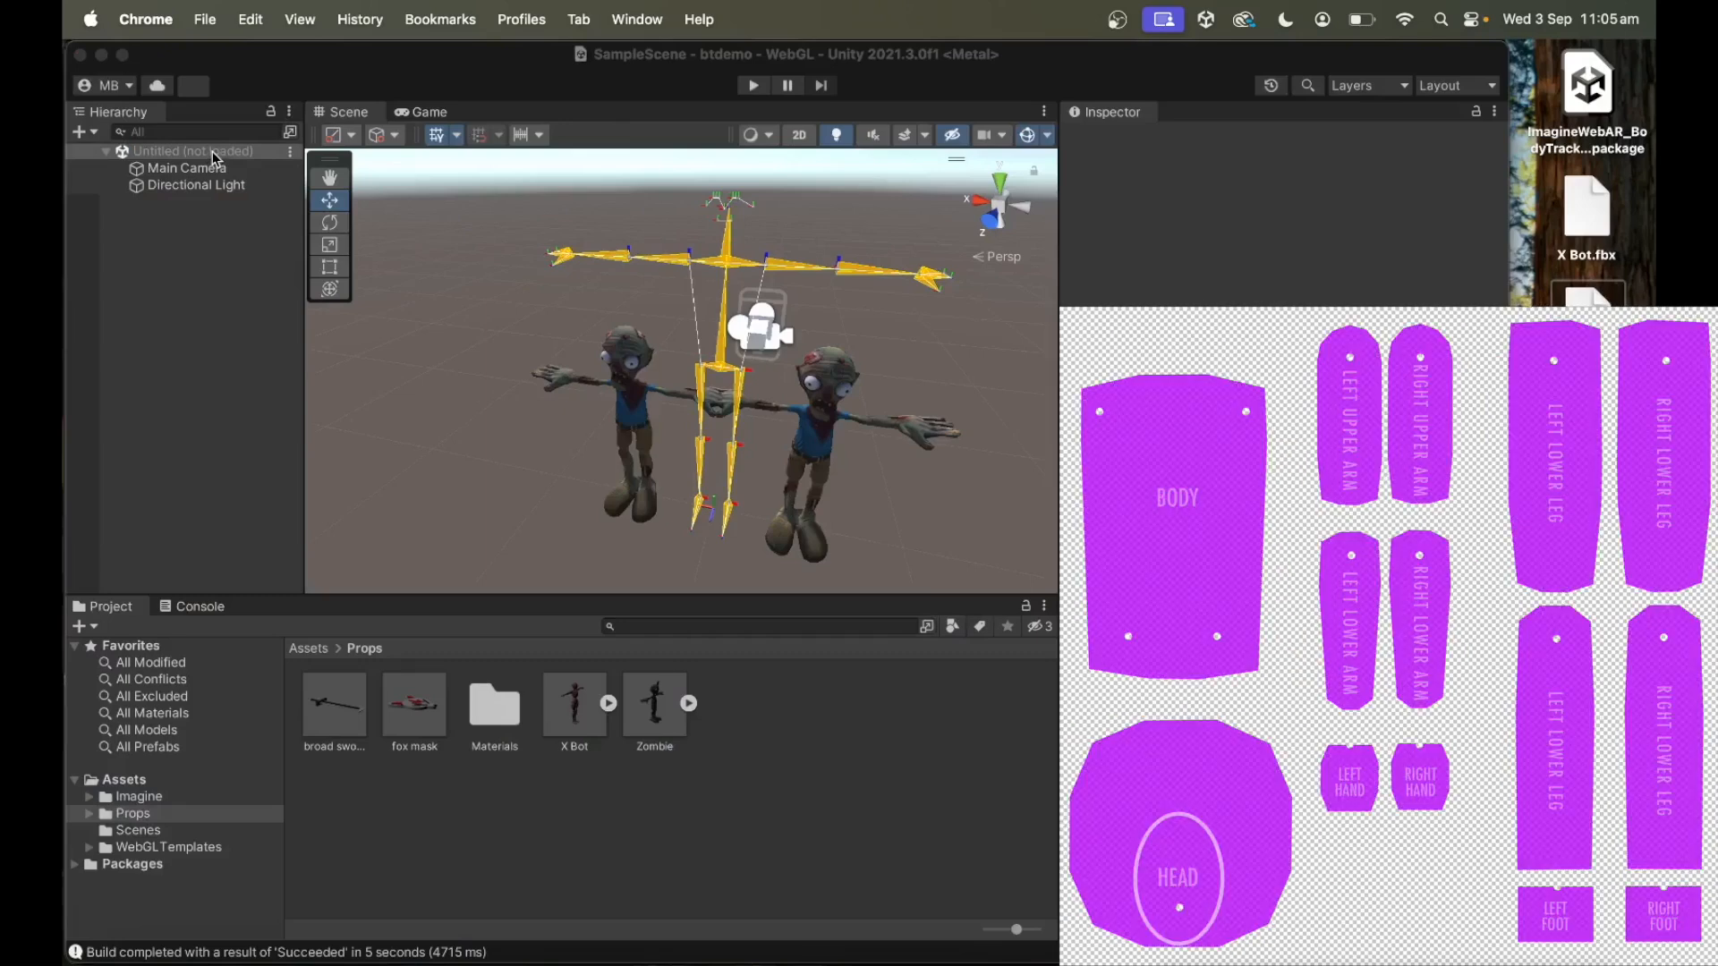
Delete both Zombie and Zombie (1) from the scene.
{"action": "left_click", "coordinate": [230, 236]}
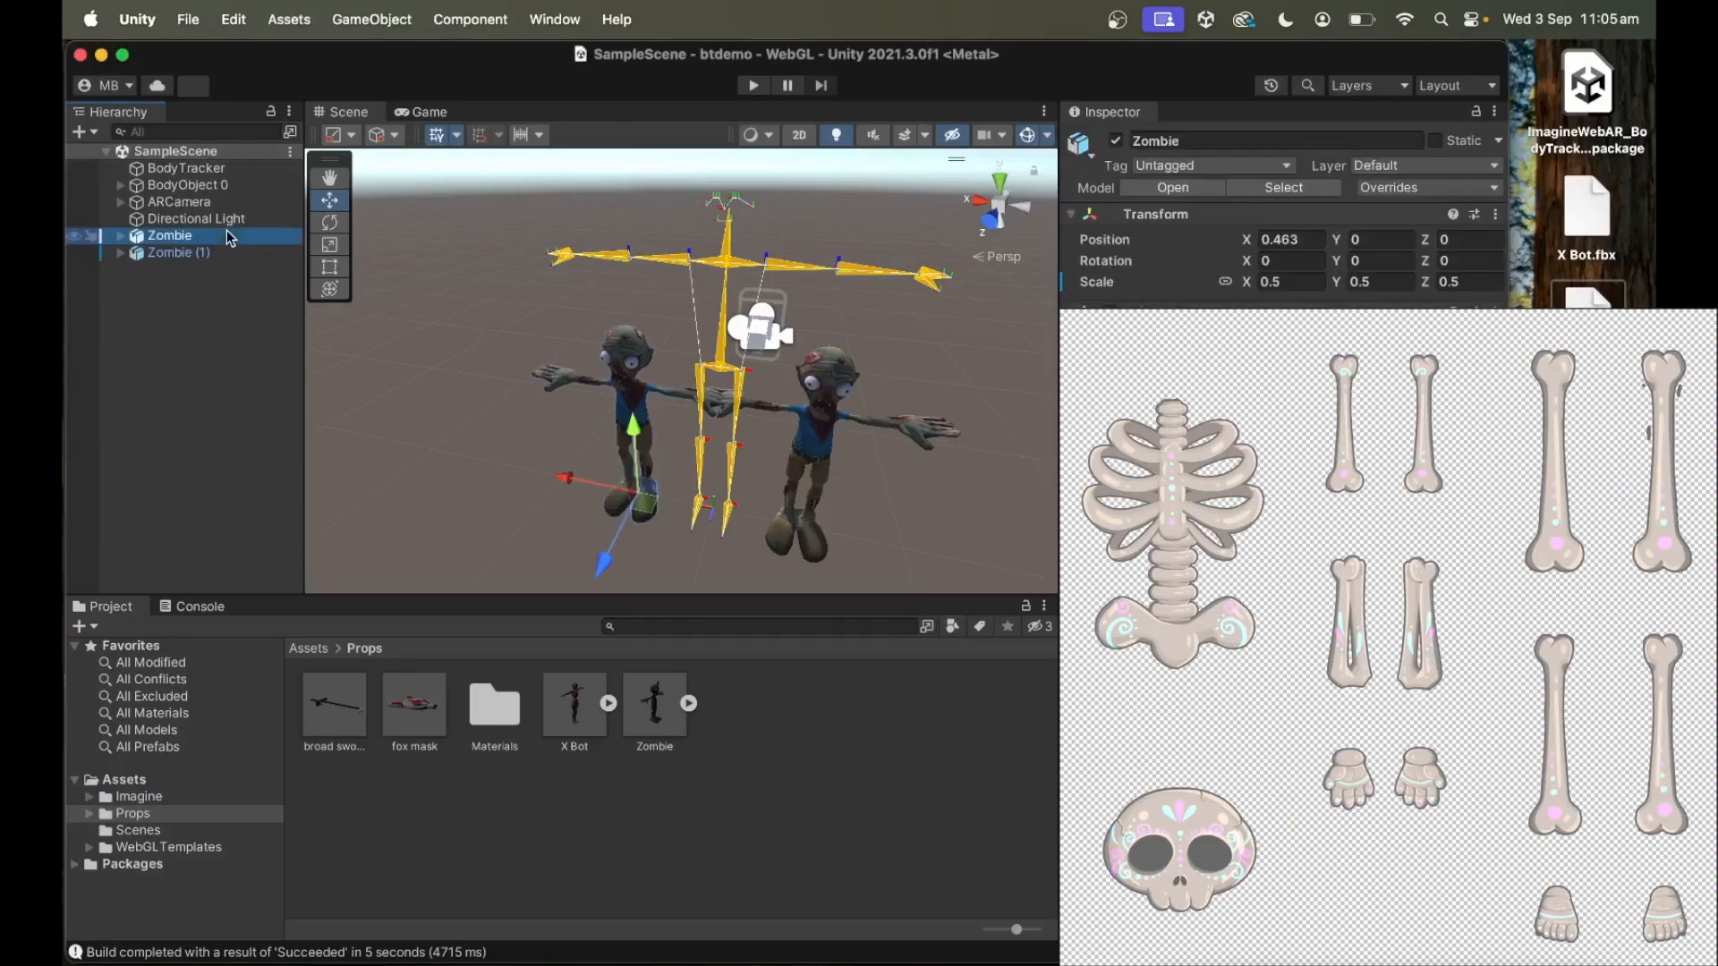
{"action": "right_click", "coordinate": [177, 237]}
{"action": "key", "text": "Escape"}
{"action": "left_click", "coordinate": [179, 252], "text": "shift"}
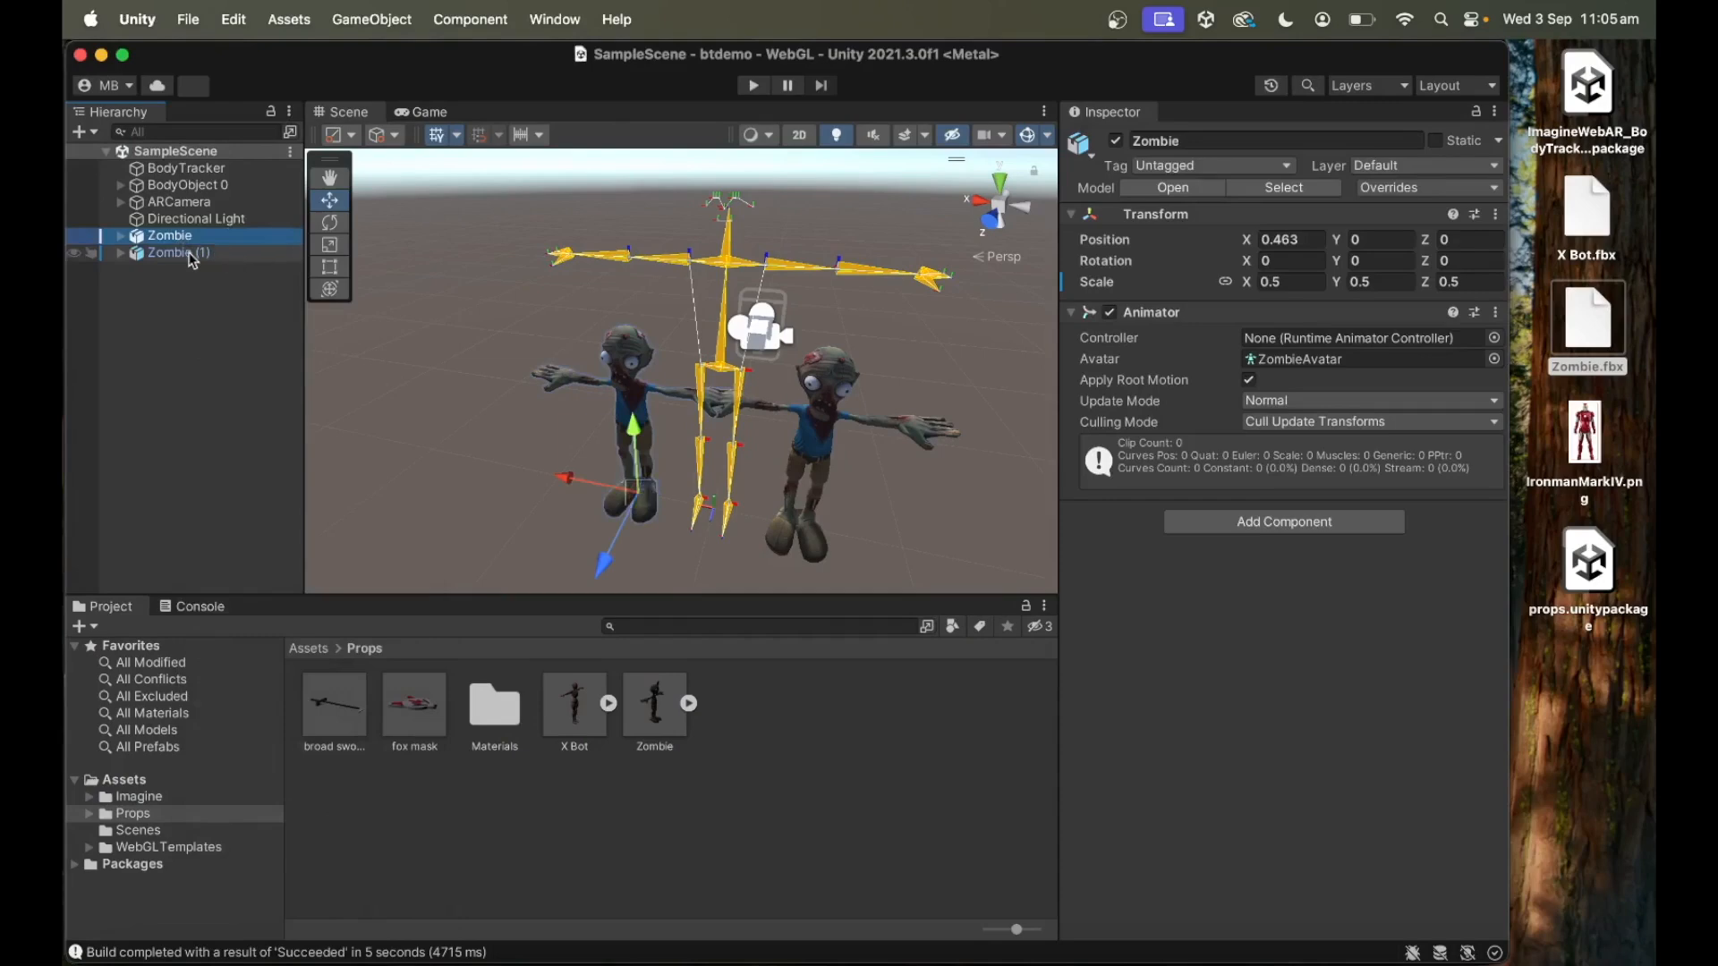
{"action": "right_click", "coordinate": [192, 233]}
{"action": "left_click", "coordinate": [237, 398]}
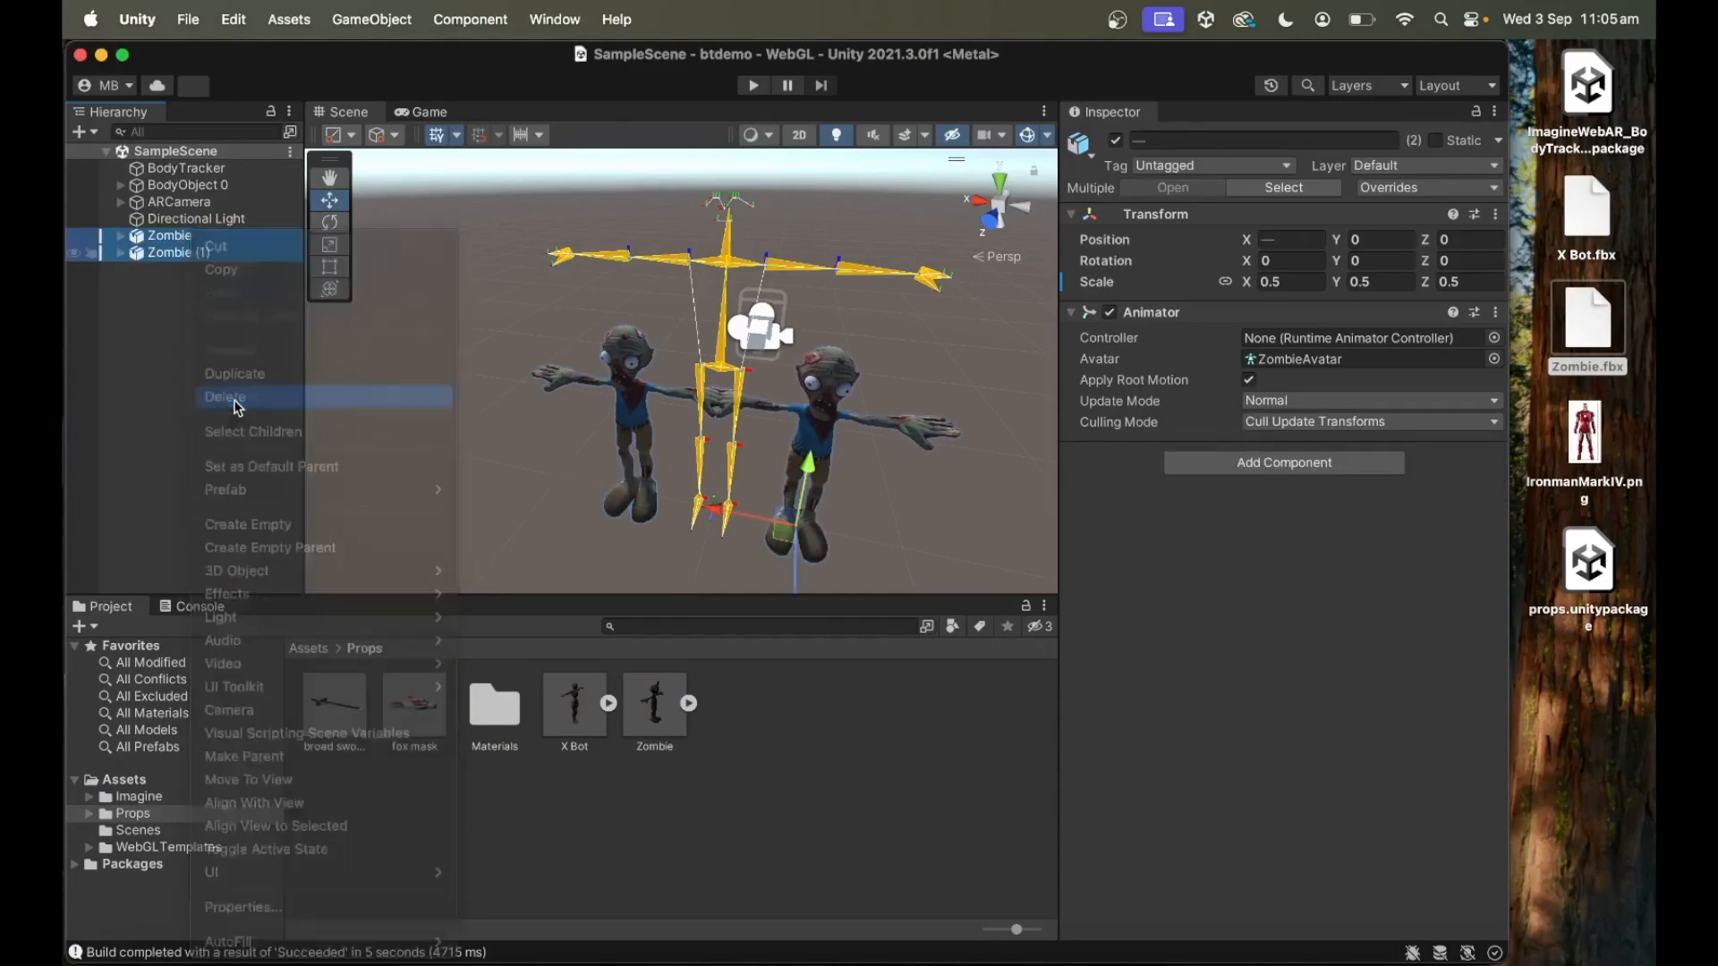
Remove both elements from BodyObject 0's Avatar Body Animators list.
{"action": "left_click", "coordinate": [206, 189]}
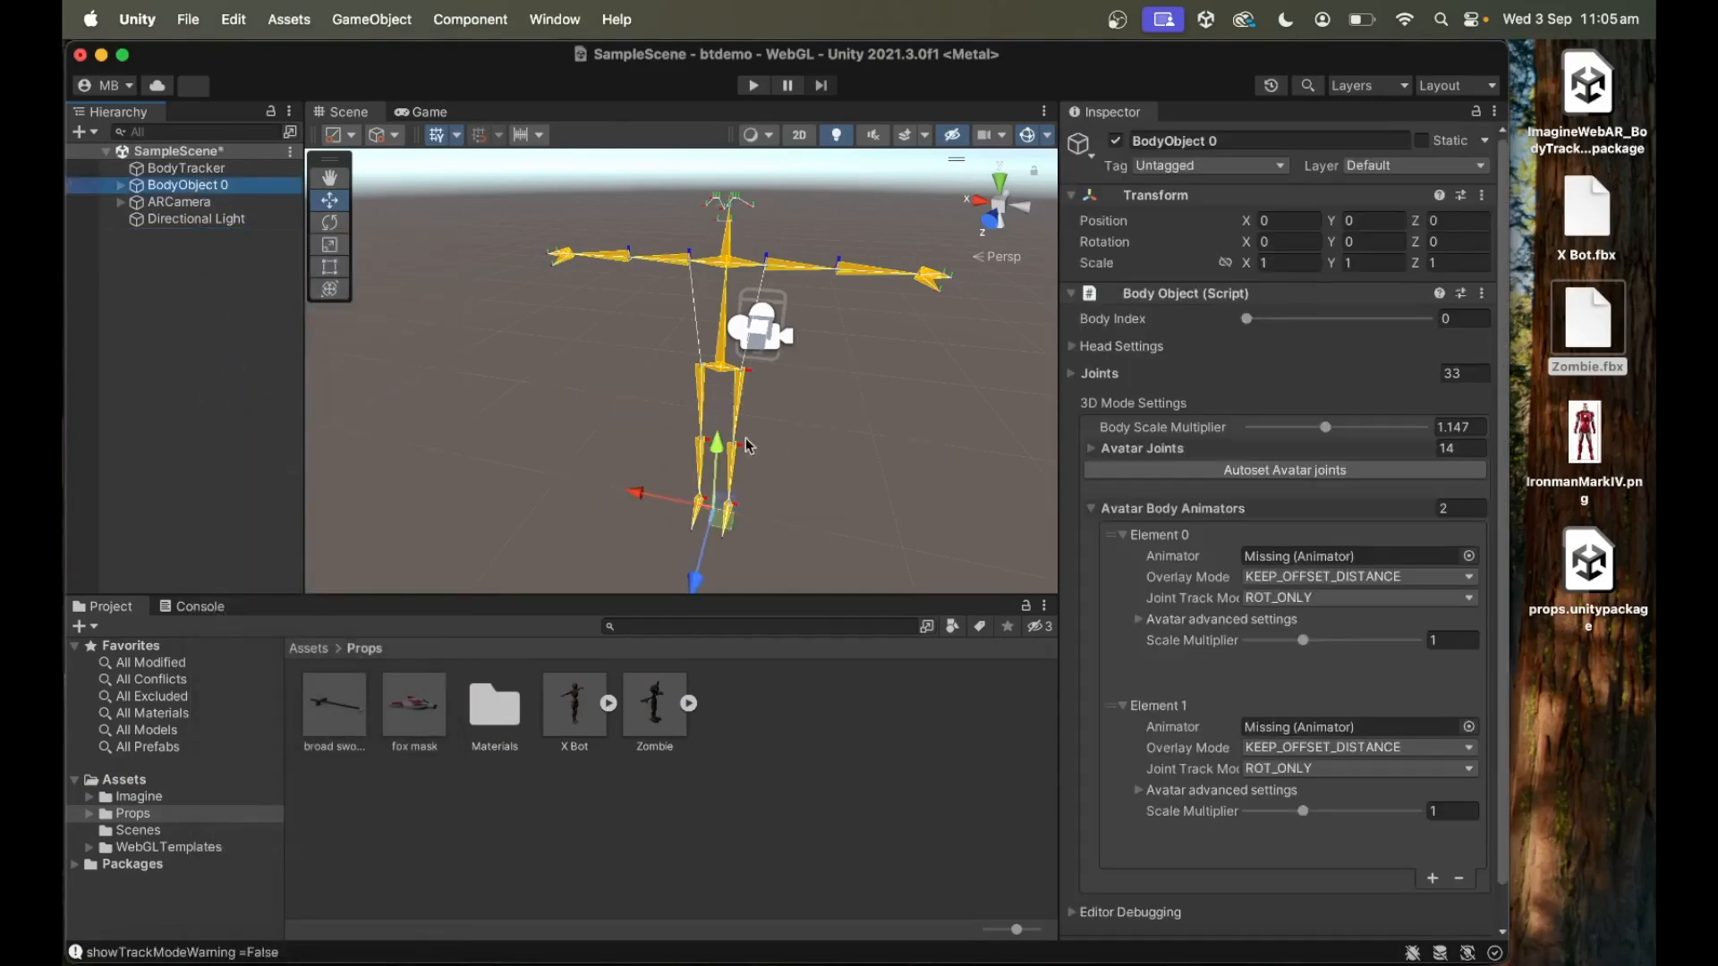
{"action": "left_click", "coordinate": [1461, 880]}
{"action": "left_click", "coordinate": [1477, 712]}
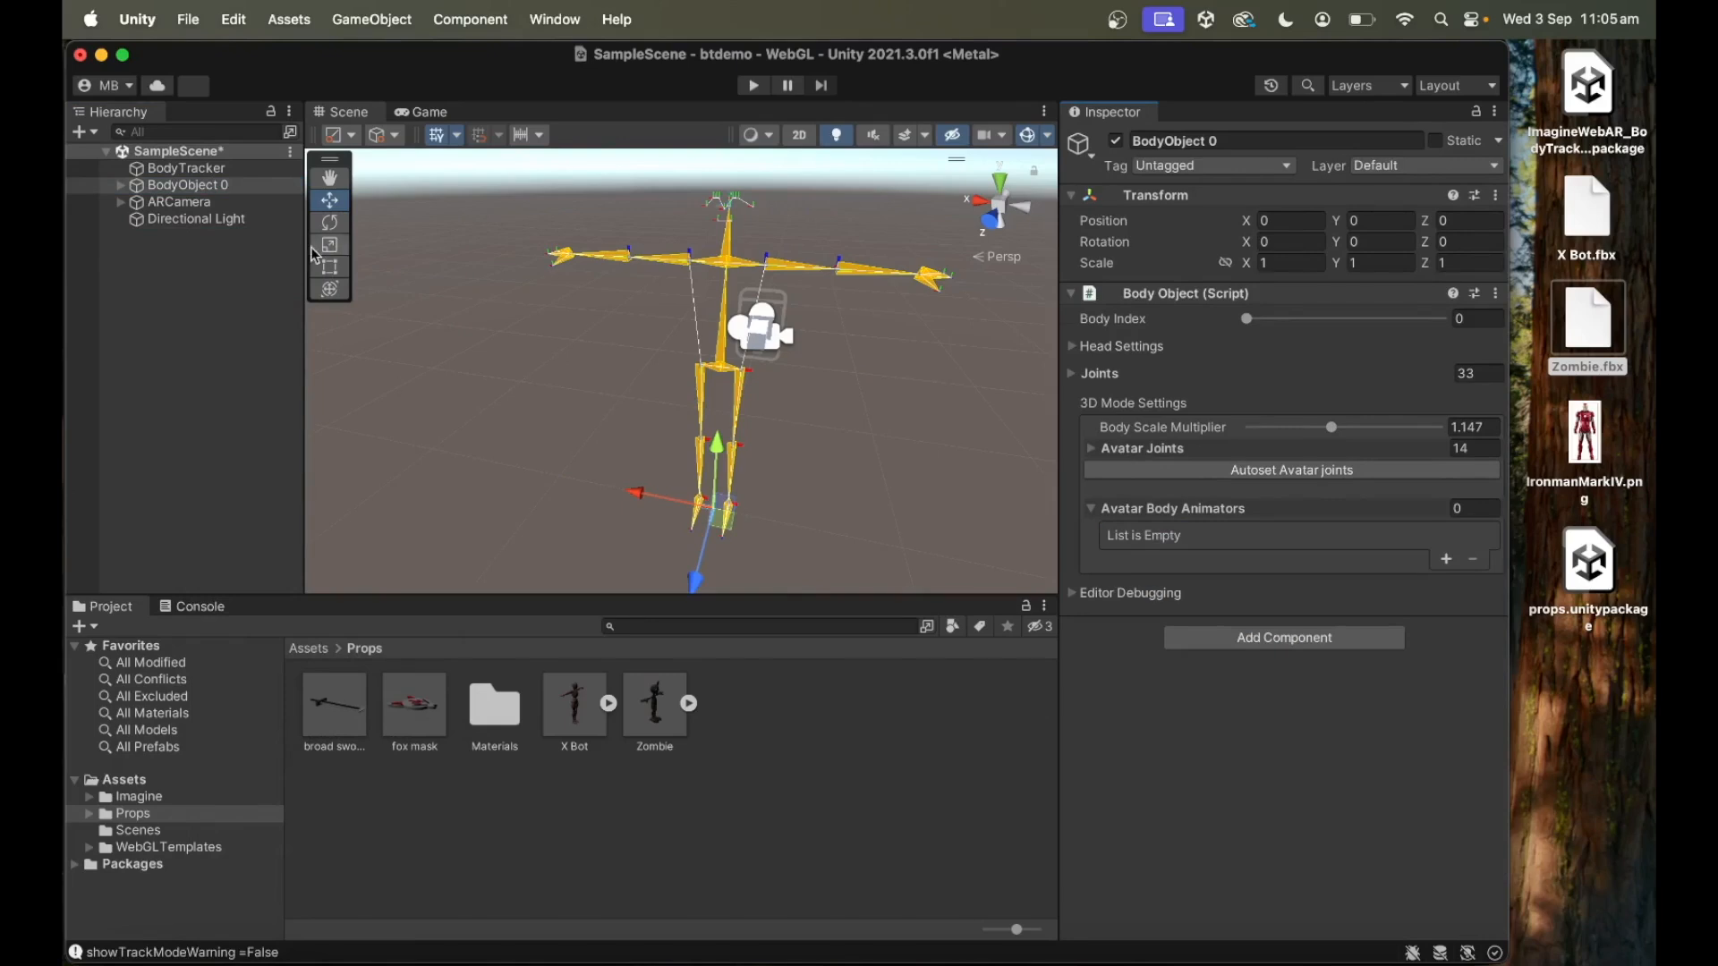
Set the BodyTracker's Tracker Mode to MODE_2D.
{"action": "left_click", "coordinate": [215, 170]}
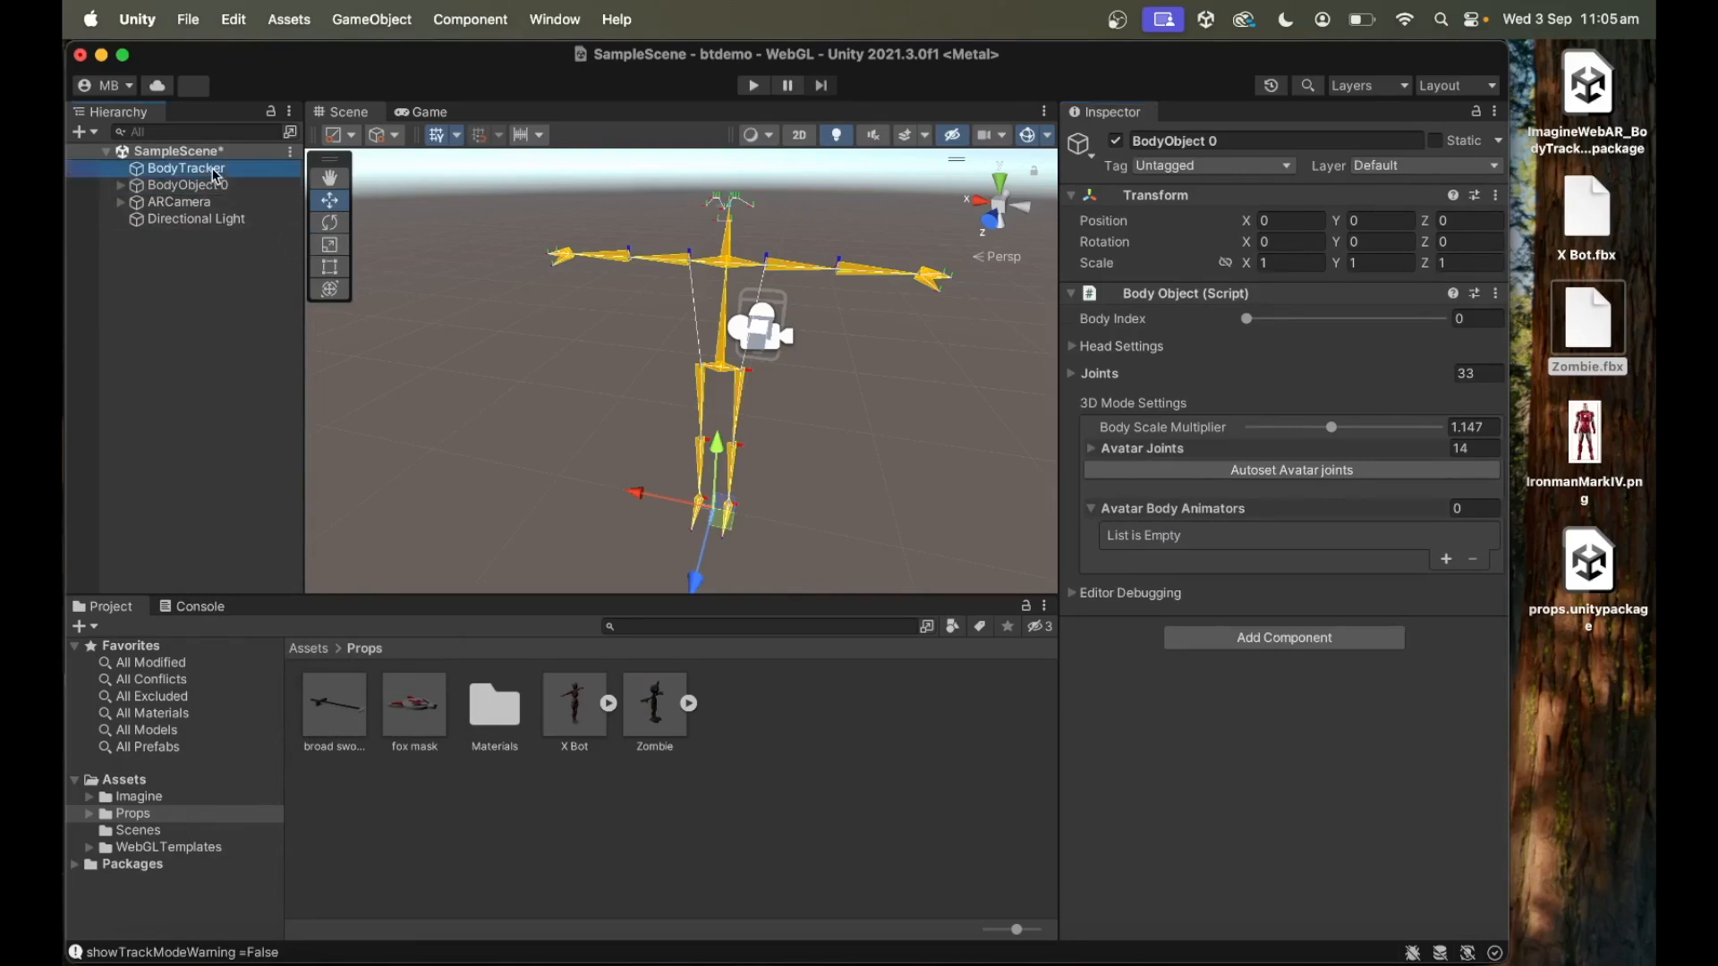
{"action": "left_click", "coordinate": [1312, 347]}
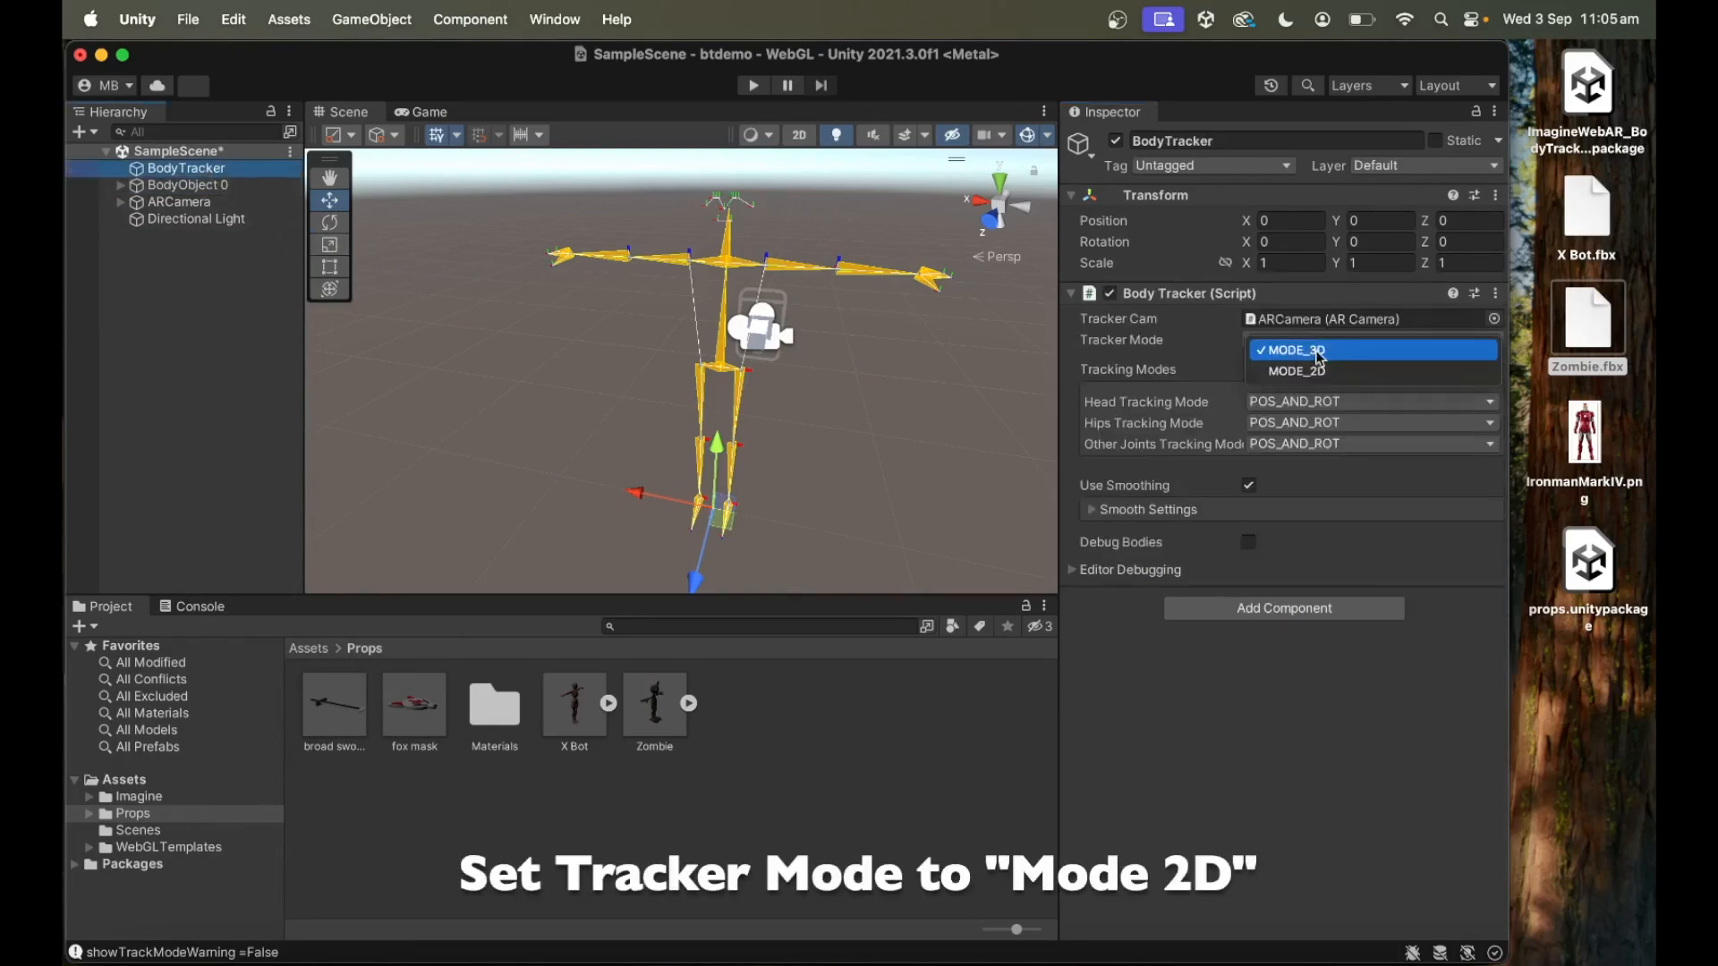
{"action": "left_click", "coordinate": [1315, 371]}
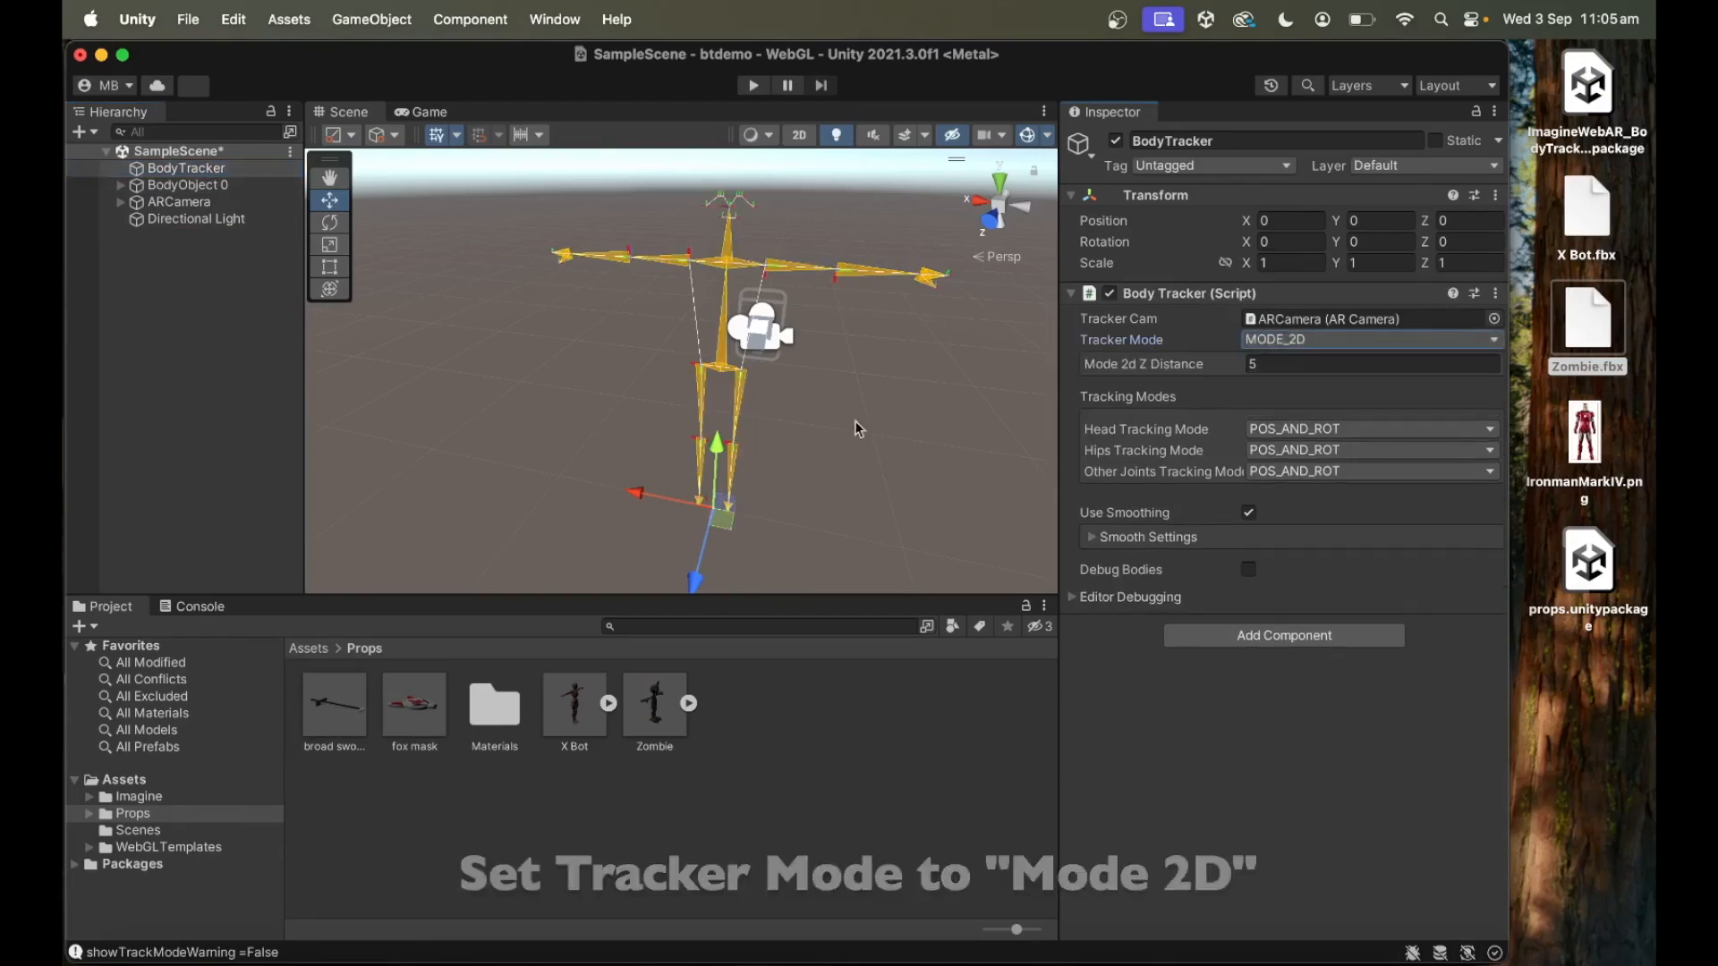
{"action": "left_click_drag", "start_coordinate": [605, 405], "coordinate": [667, 425], "text": "alt"}
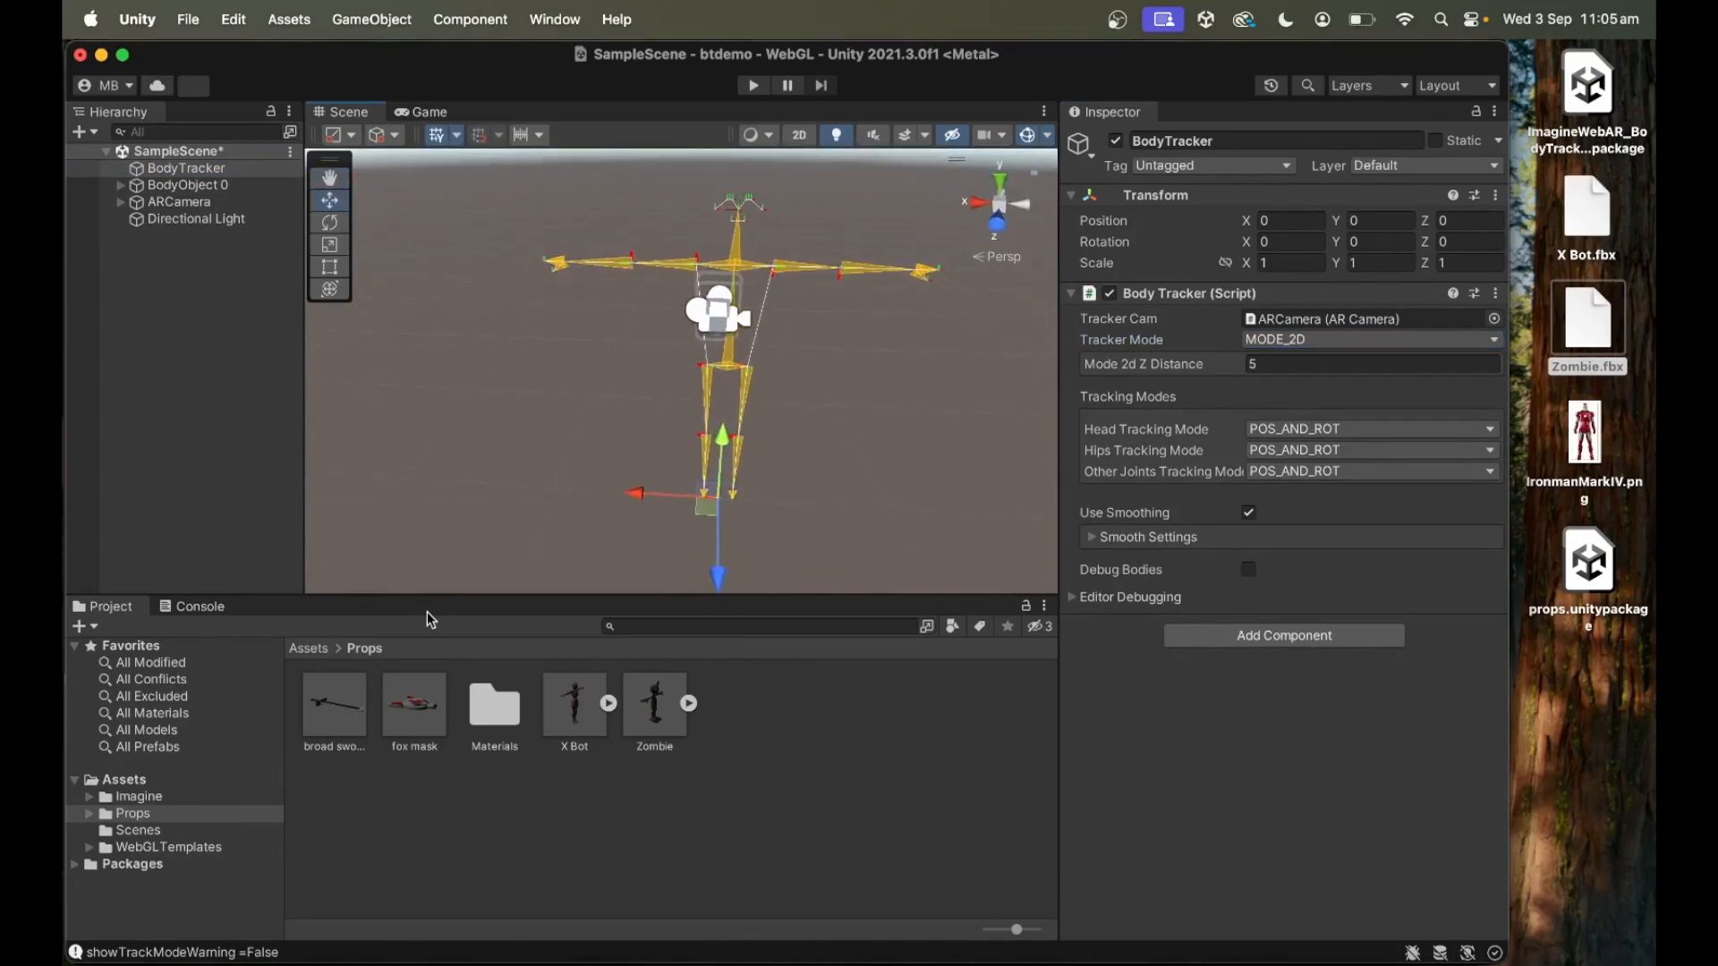
Open the Imagine > BodyTracker > Demos > Textures folder in the project's assets.
{"action": "left_click", "coordinate": [90, 797]}
{"action": "left_click", "coordinate": [104, 814]}
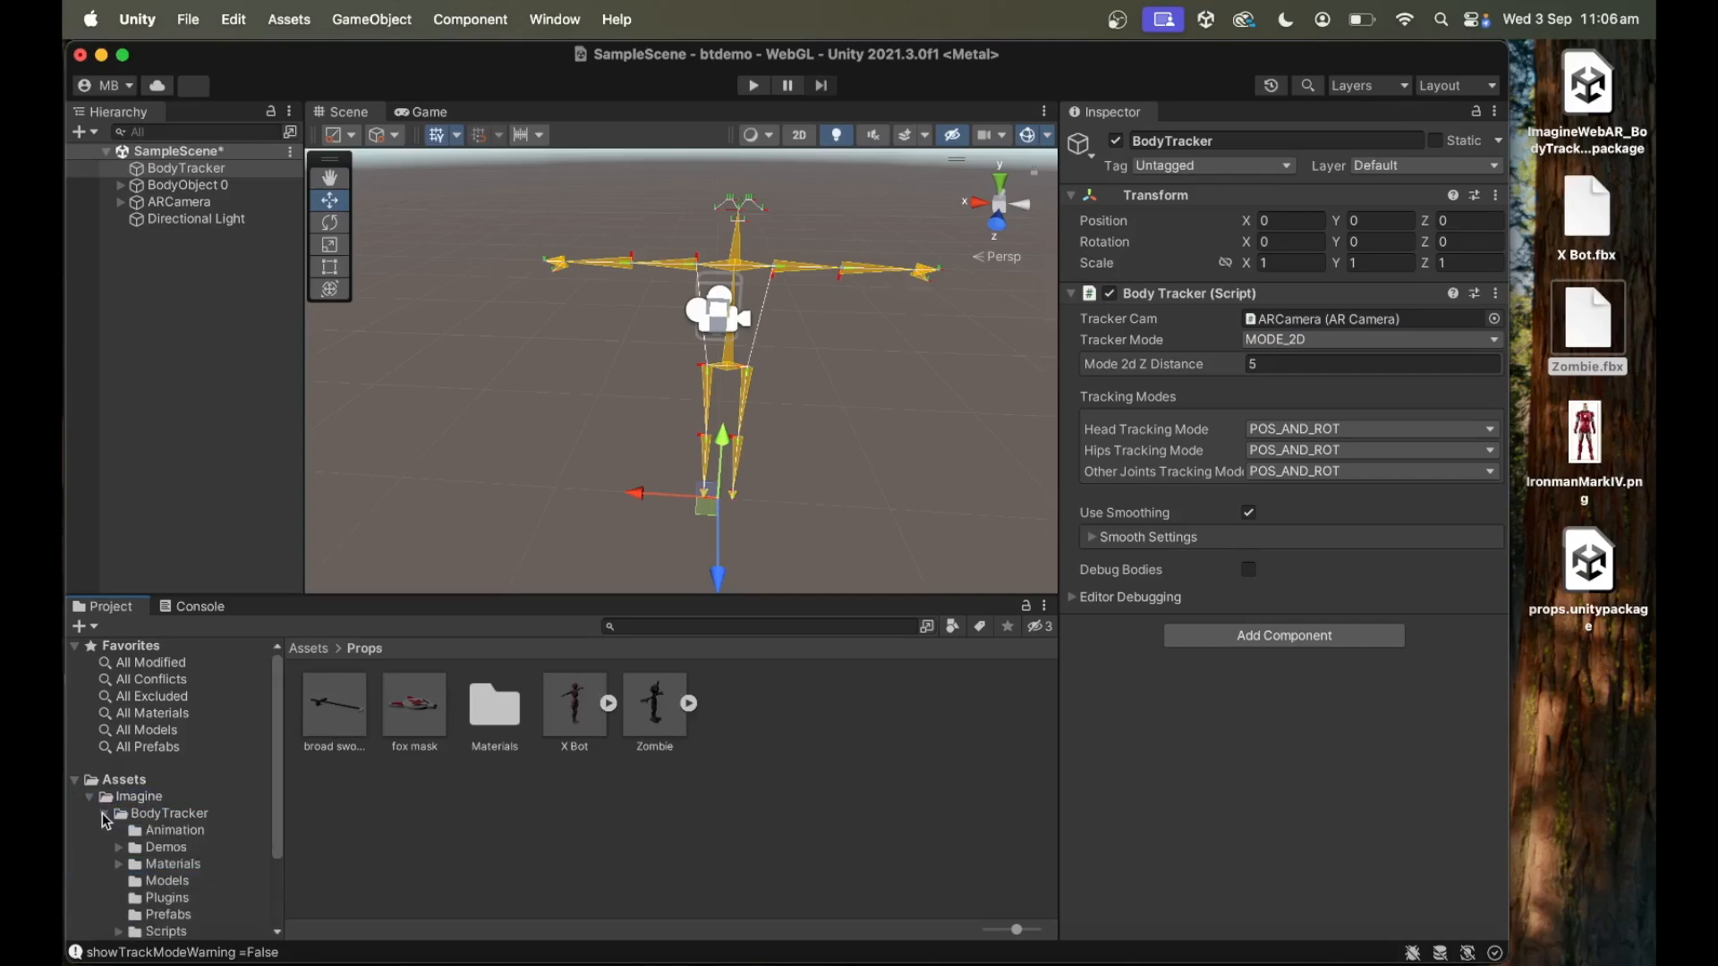
{"action": "left_click", "coordinate": [119, 848]}
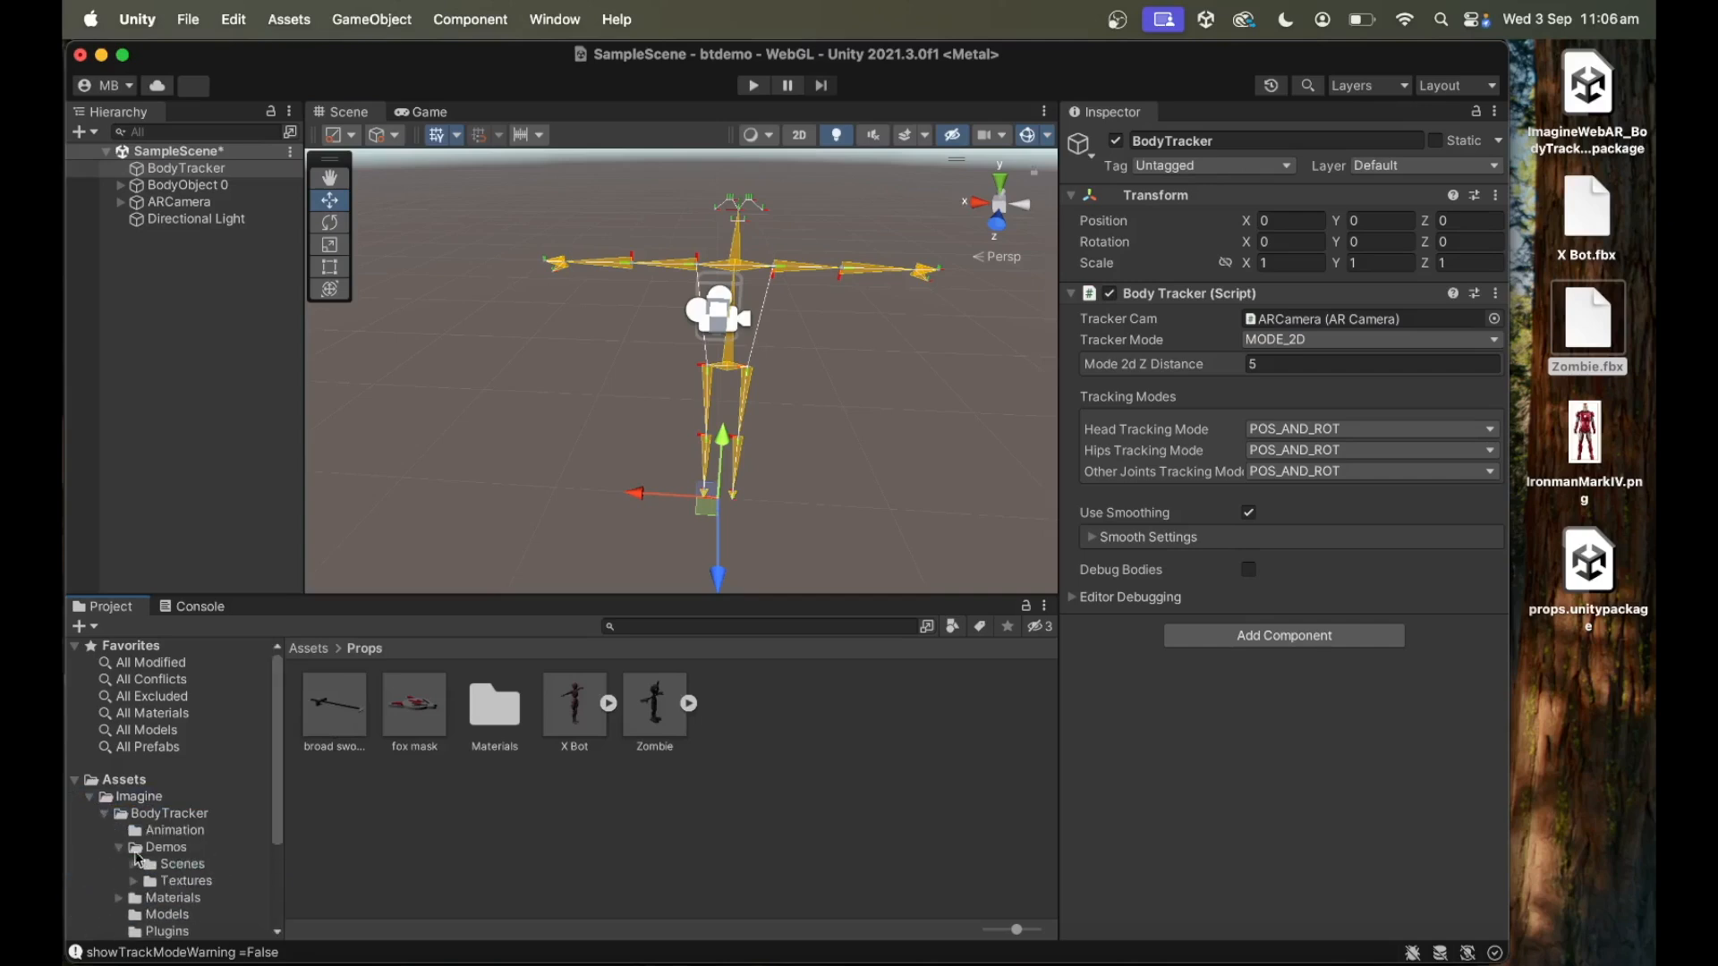
{"action": "left_click", "coordinate": [136, 883]}
{"action": "left_click", "coordinate": [185, 883]}
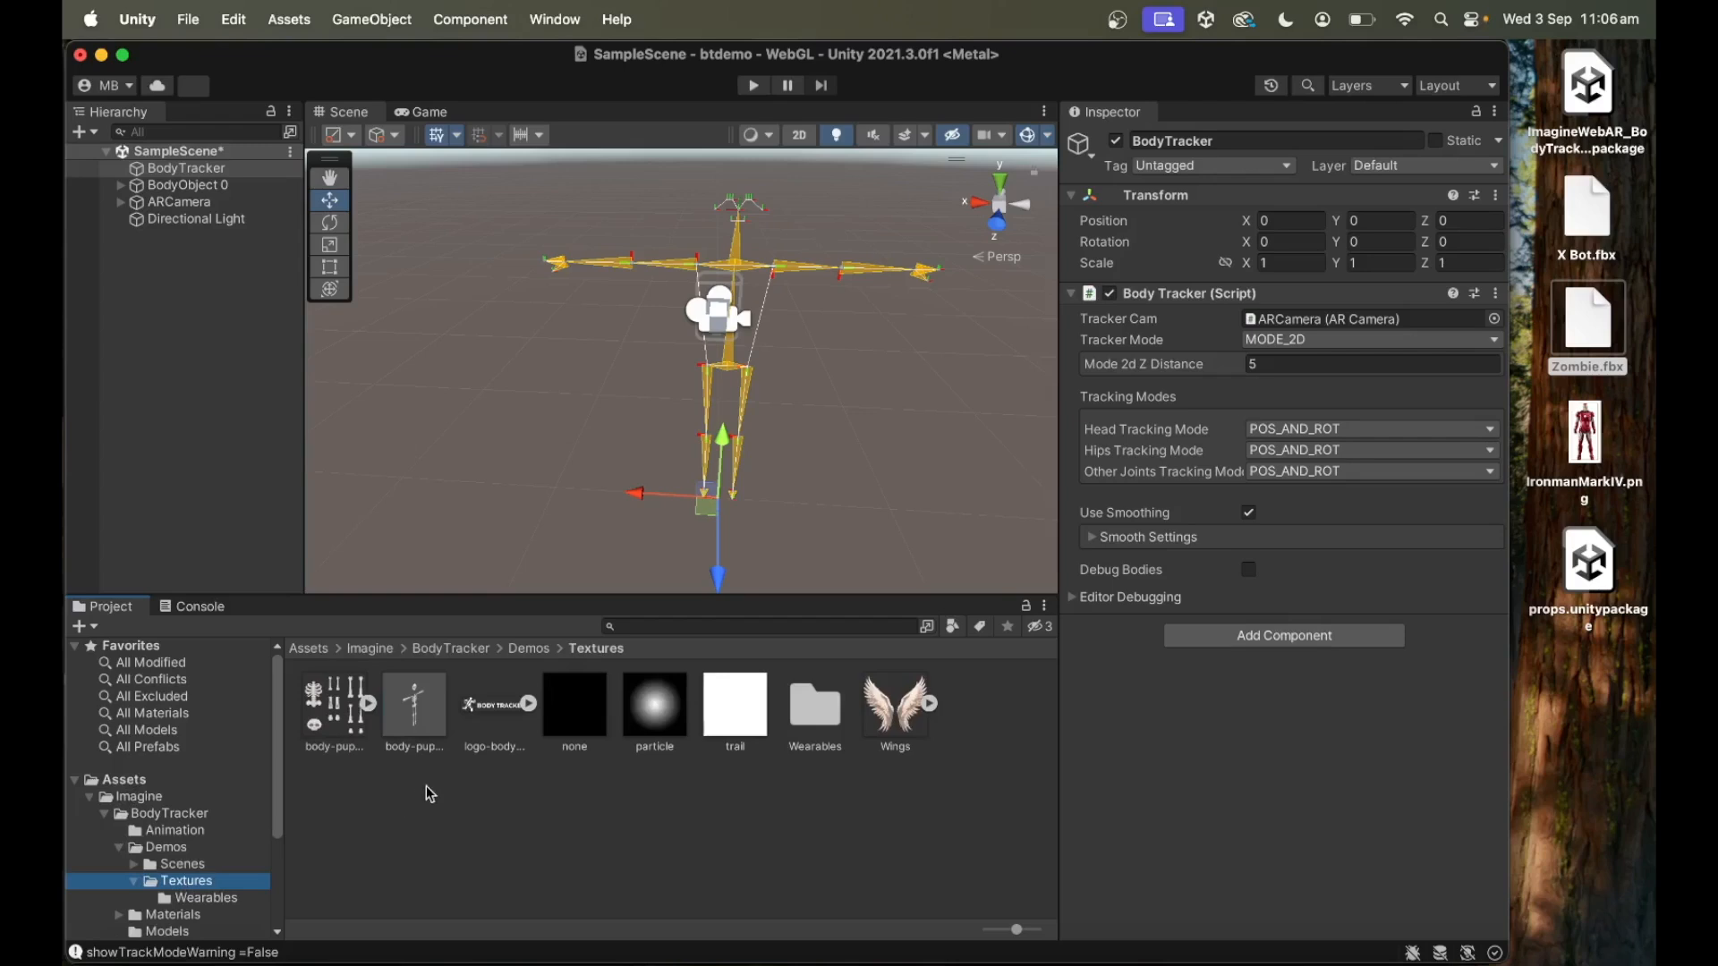
Duplicate the body-puppet-template texture and rename the copy puppet-sheet.
{"action": "left_click", "coordinate": [347, 723]}
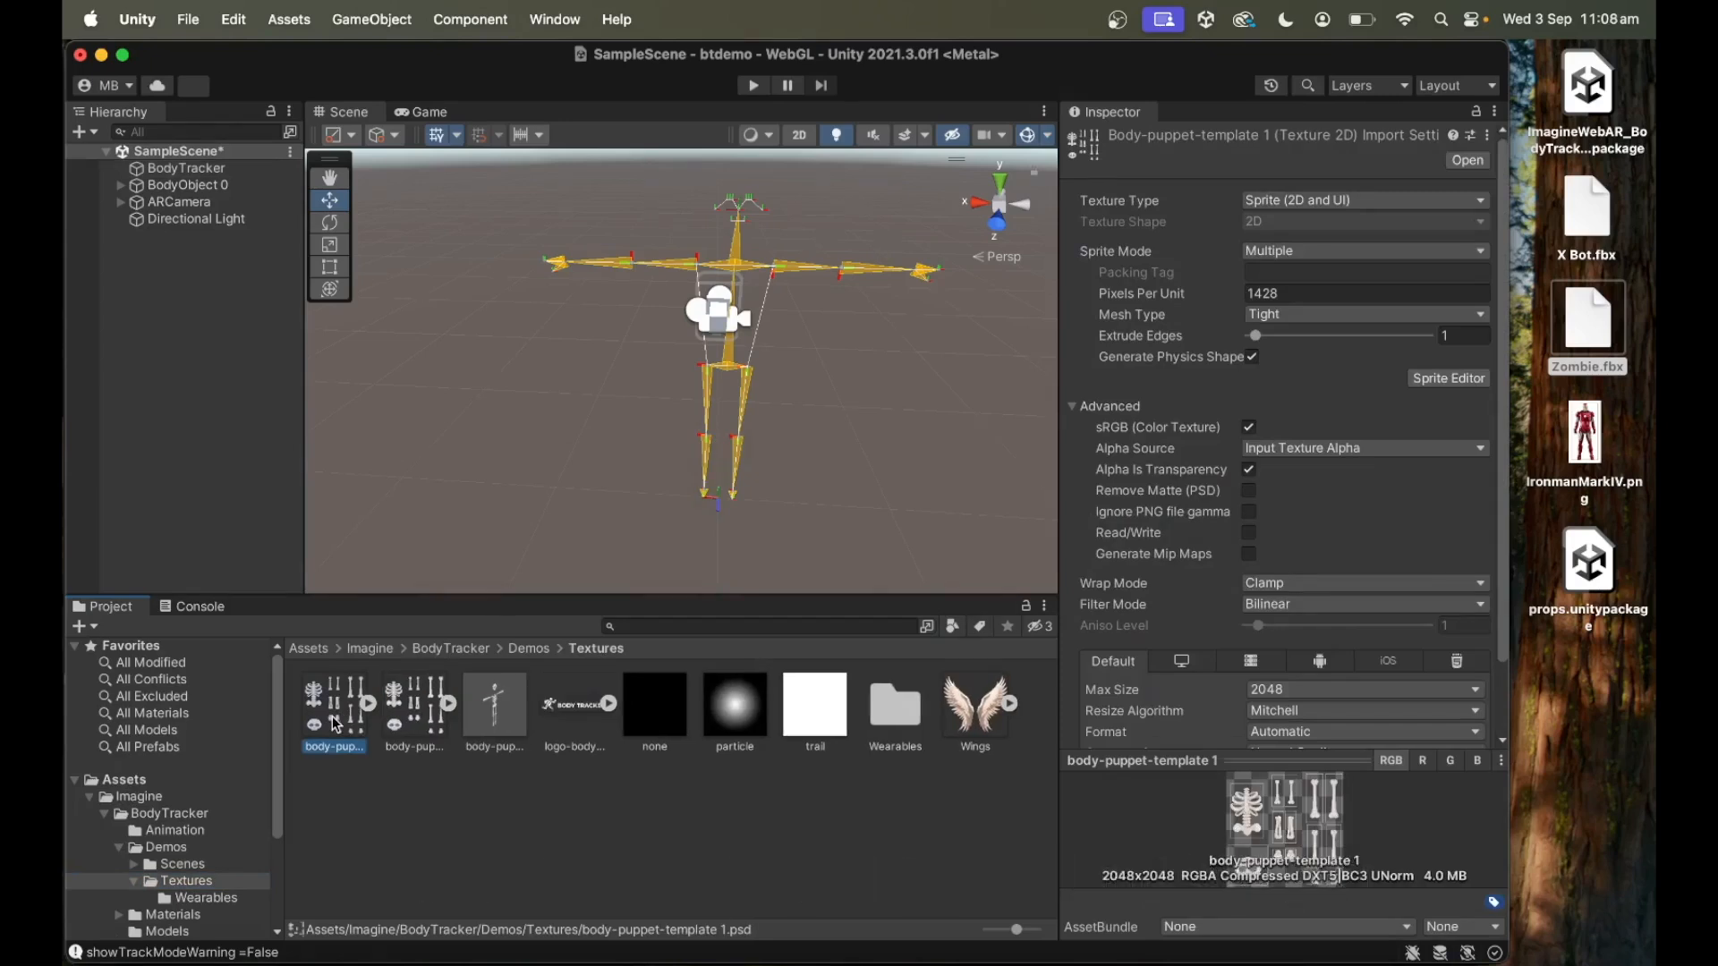
{"action": "right_click", "coordinate": [336, 723]}
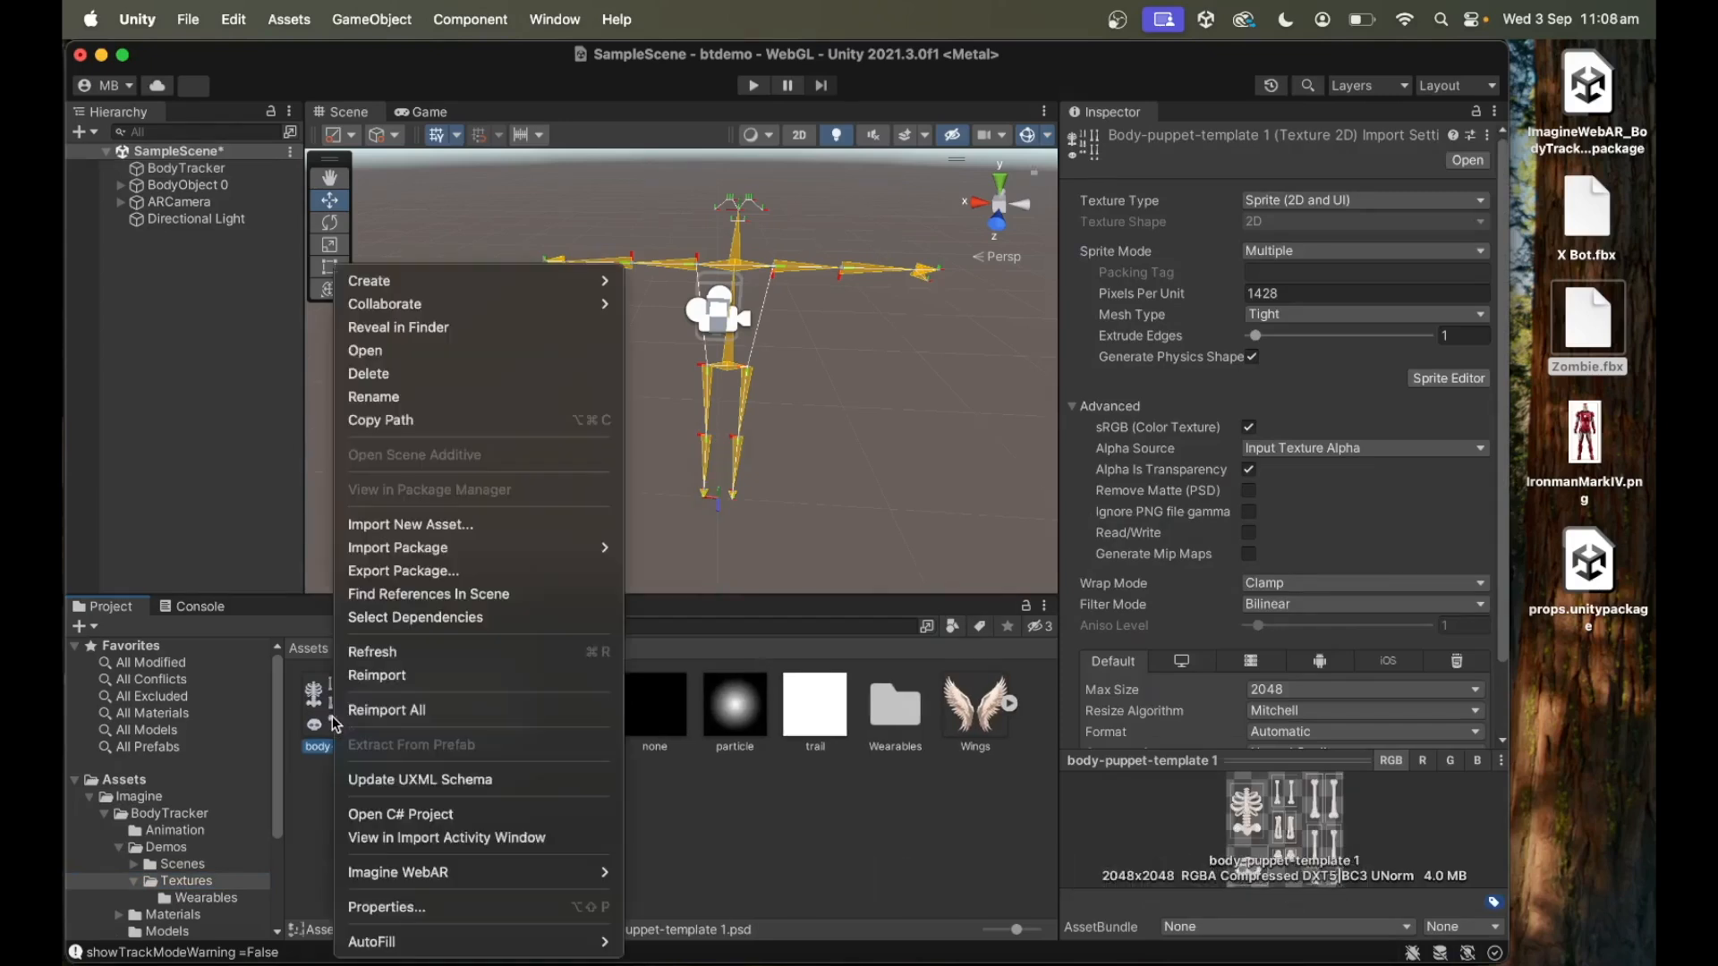
{"action": "left_click", "coordinate": [368, 401]}
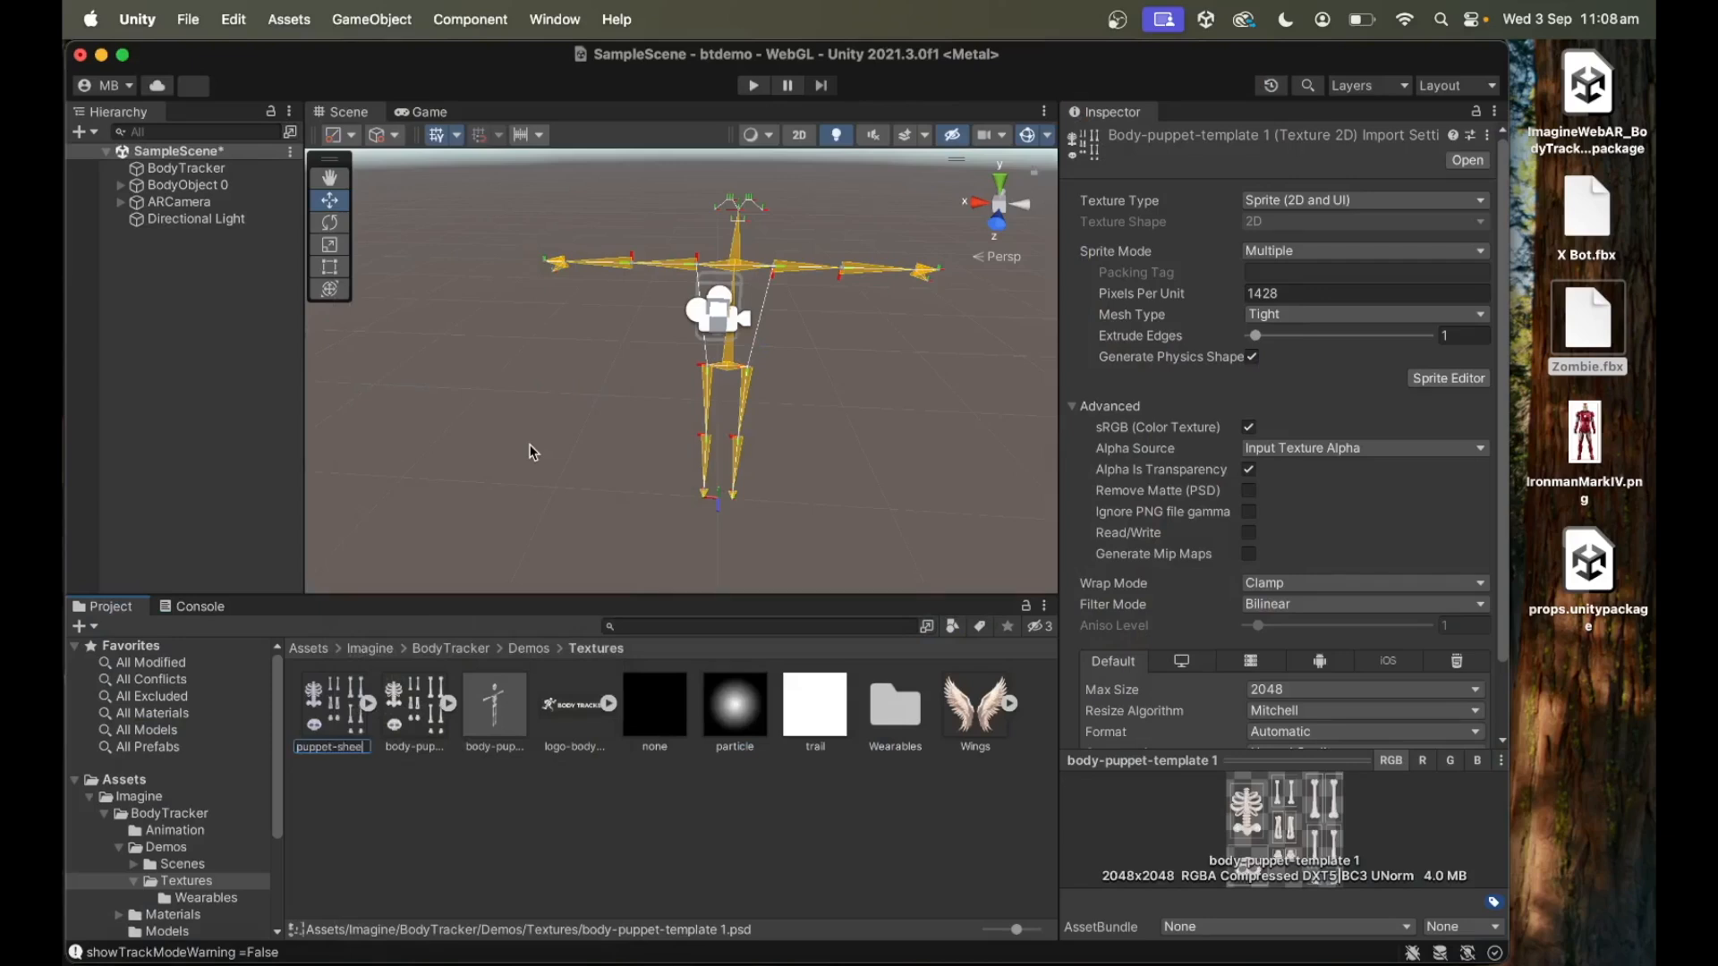
{"action": "key", "text": "Return"}
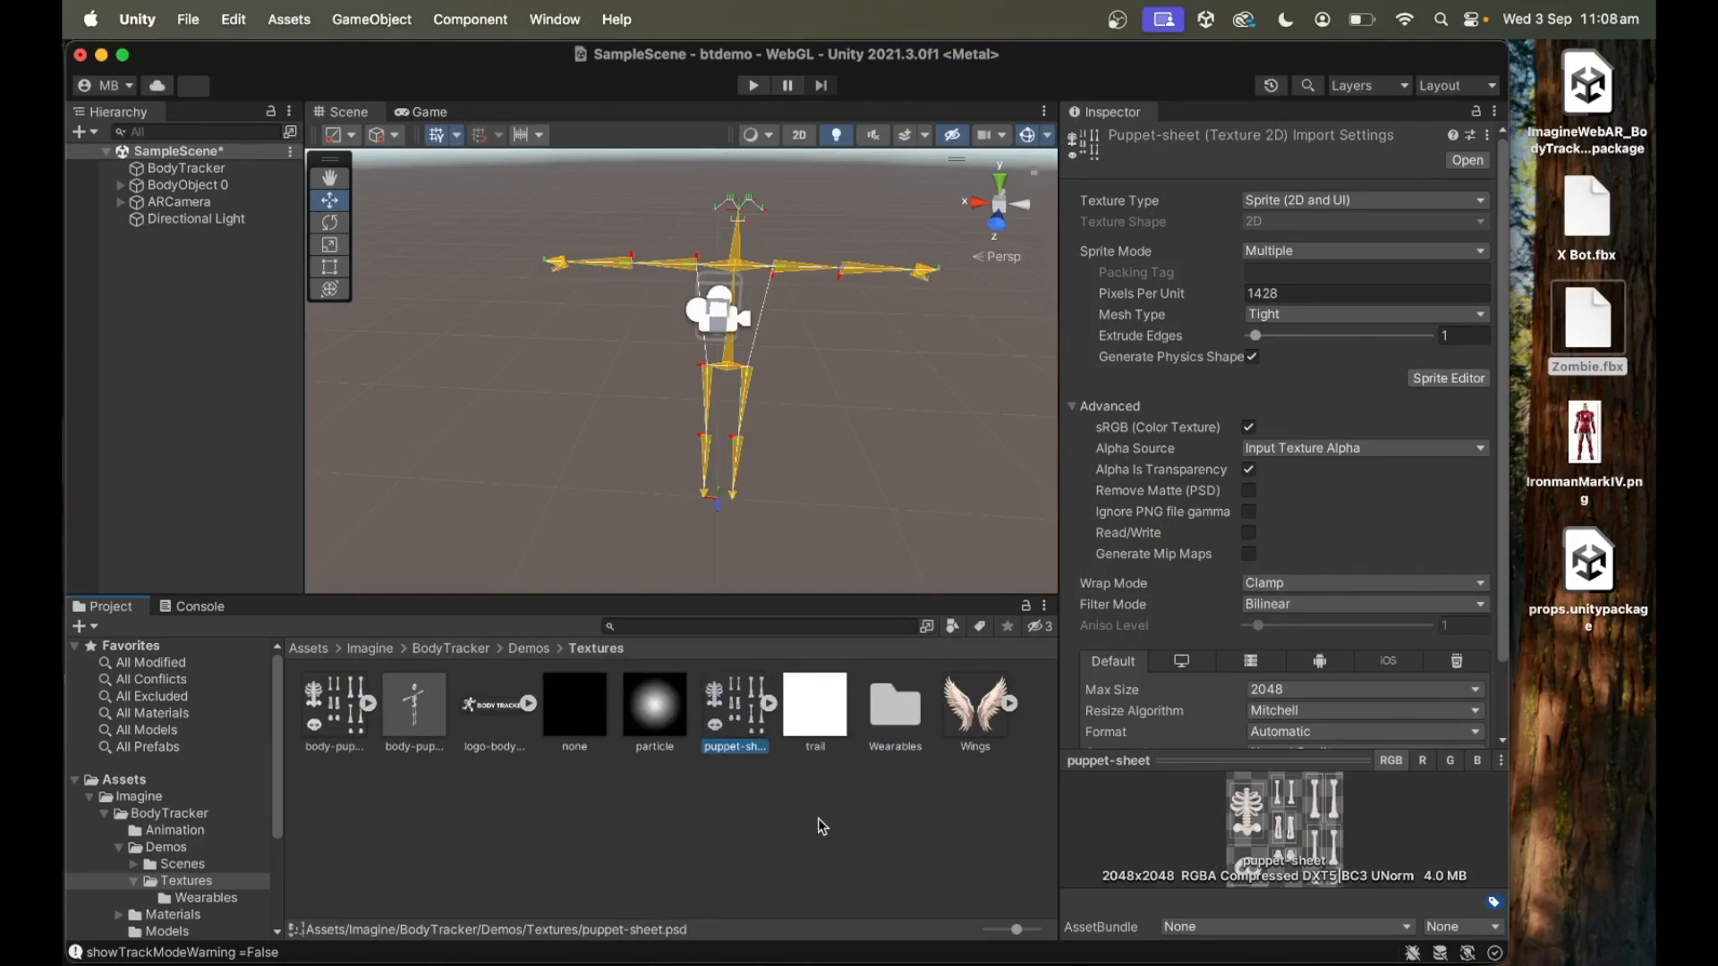
Open puppet-sheet in Photoshop and show the purple sprite-boundary guide on Layer 2.
{"action": "double_click", "coordinate": [733, 718]}
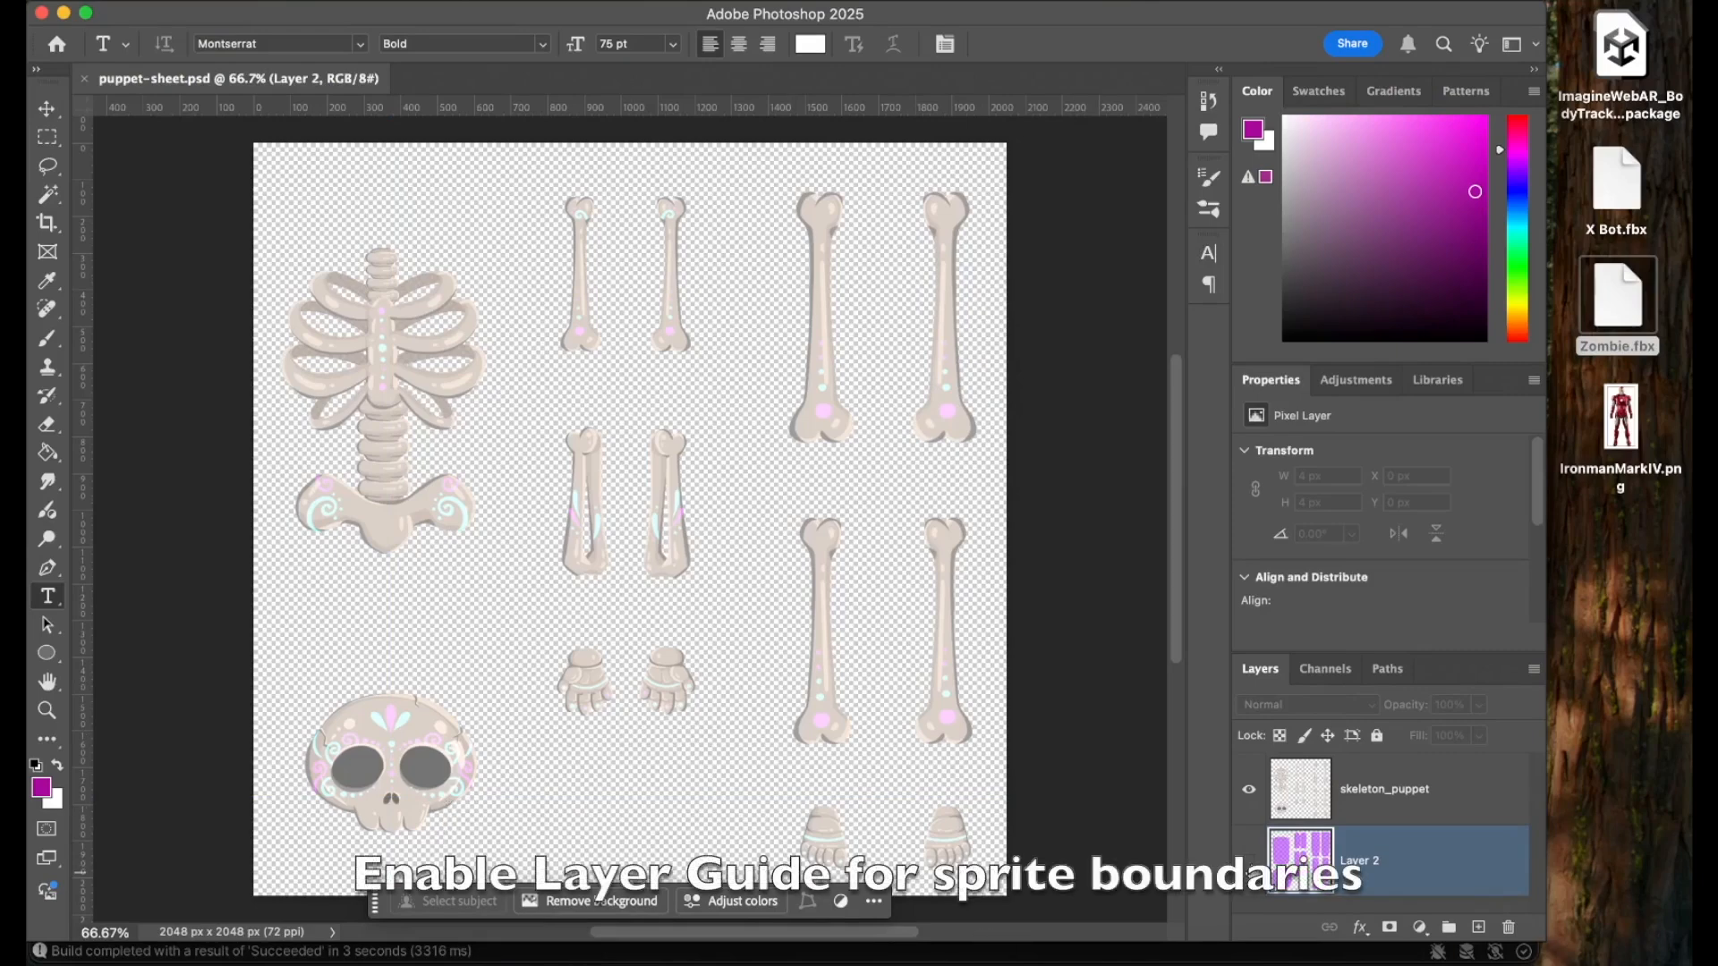
{"action": "left_click", "coordinate": [1249, 860]}
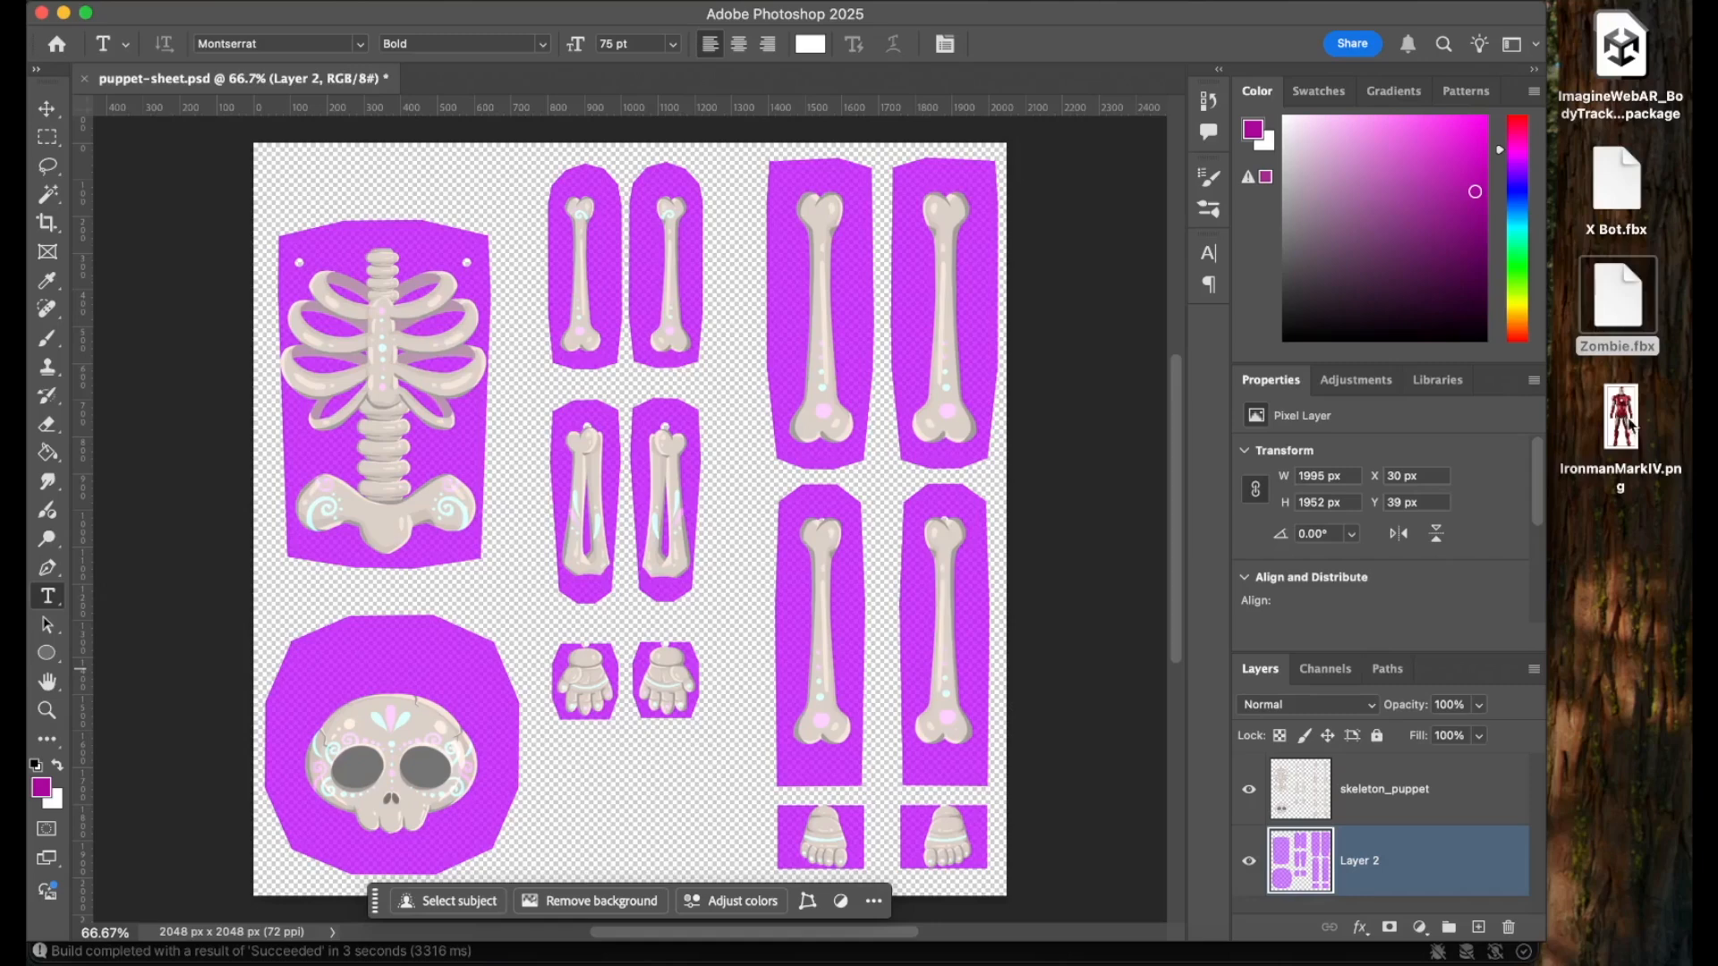
Place IronmanMarkIV.png on the sheet above the skeleton_puppet layer and enlarge it to about 816 by 2064 px.
{"action": "left_click_drag", "start_coordinate": [1621, 421], "coordinate": [674, 467]}
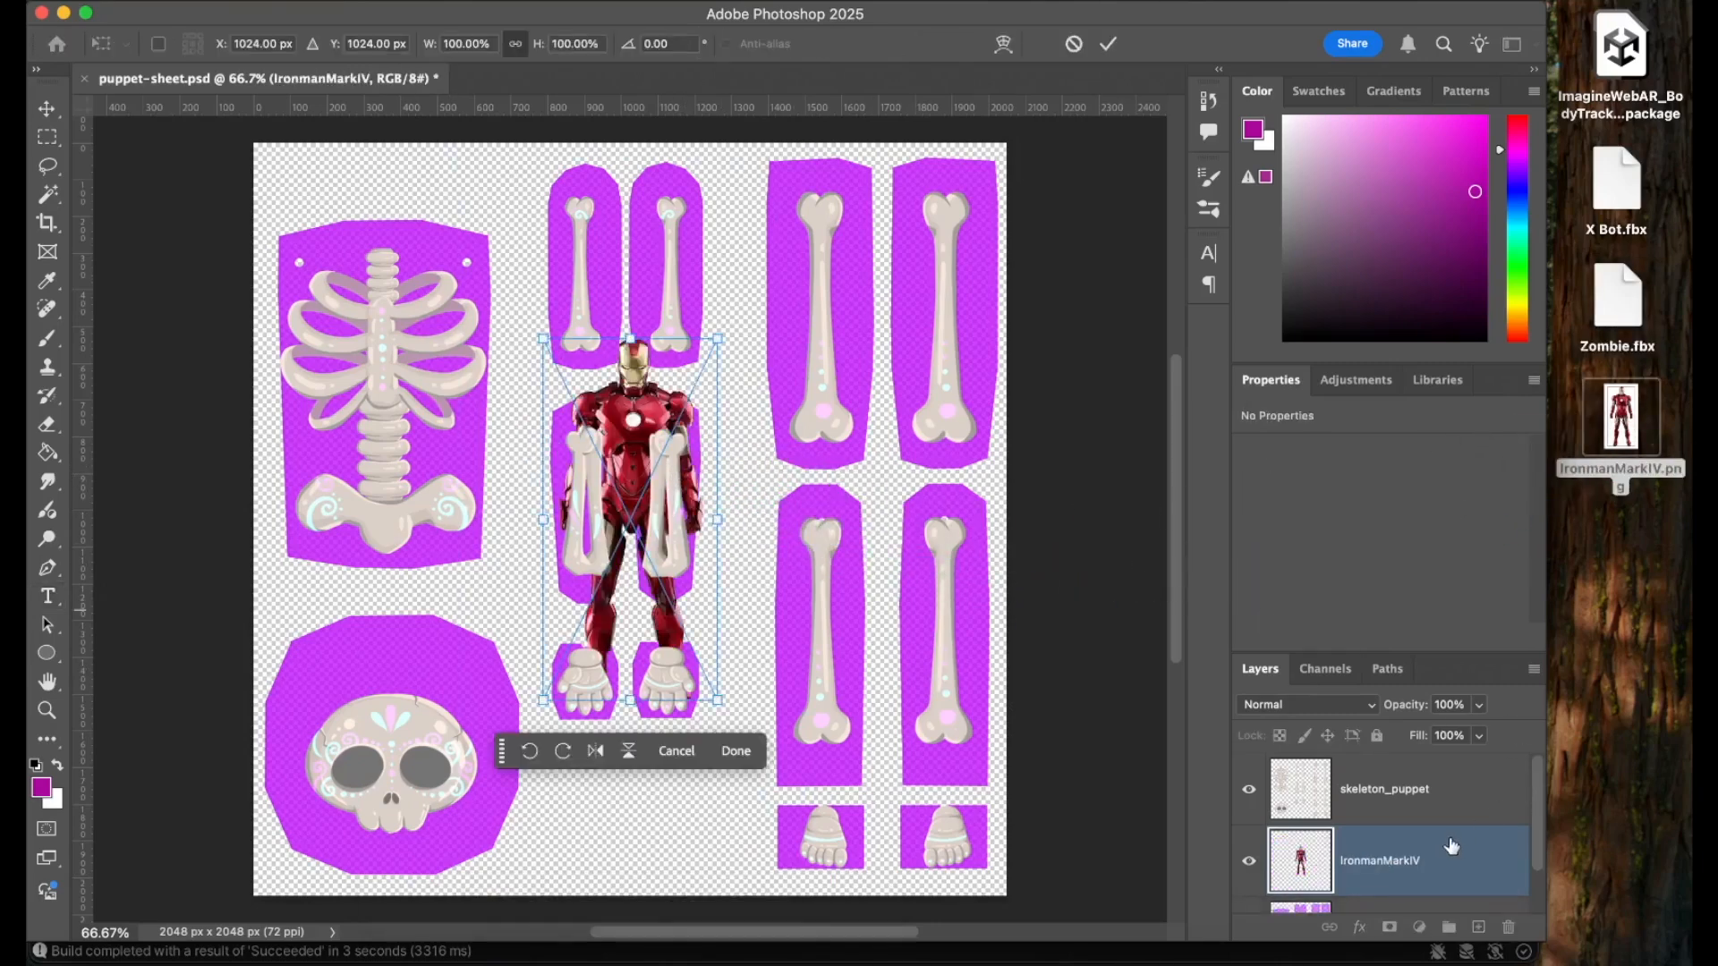
{"action": "left_click_drag", "start_coordinate": [1435, 871], "coordinate": [1392, 777]}
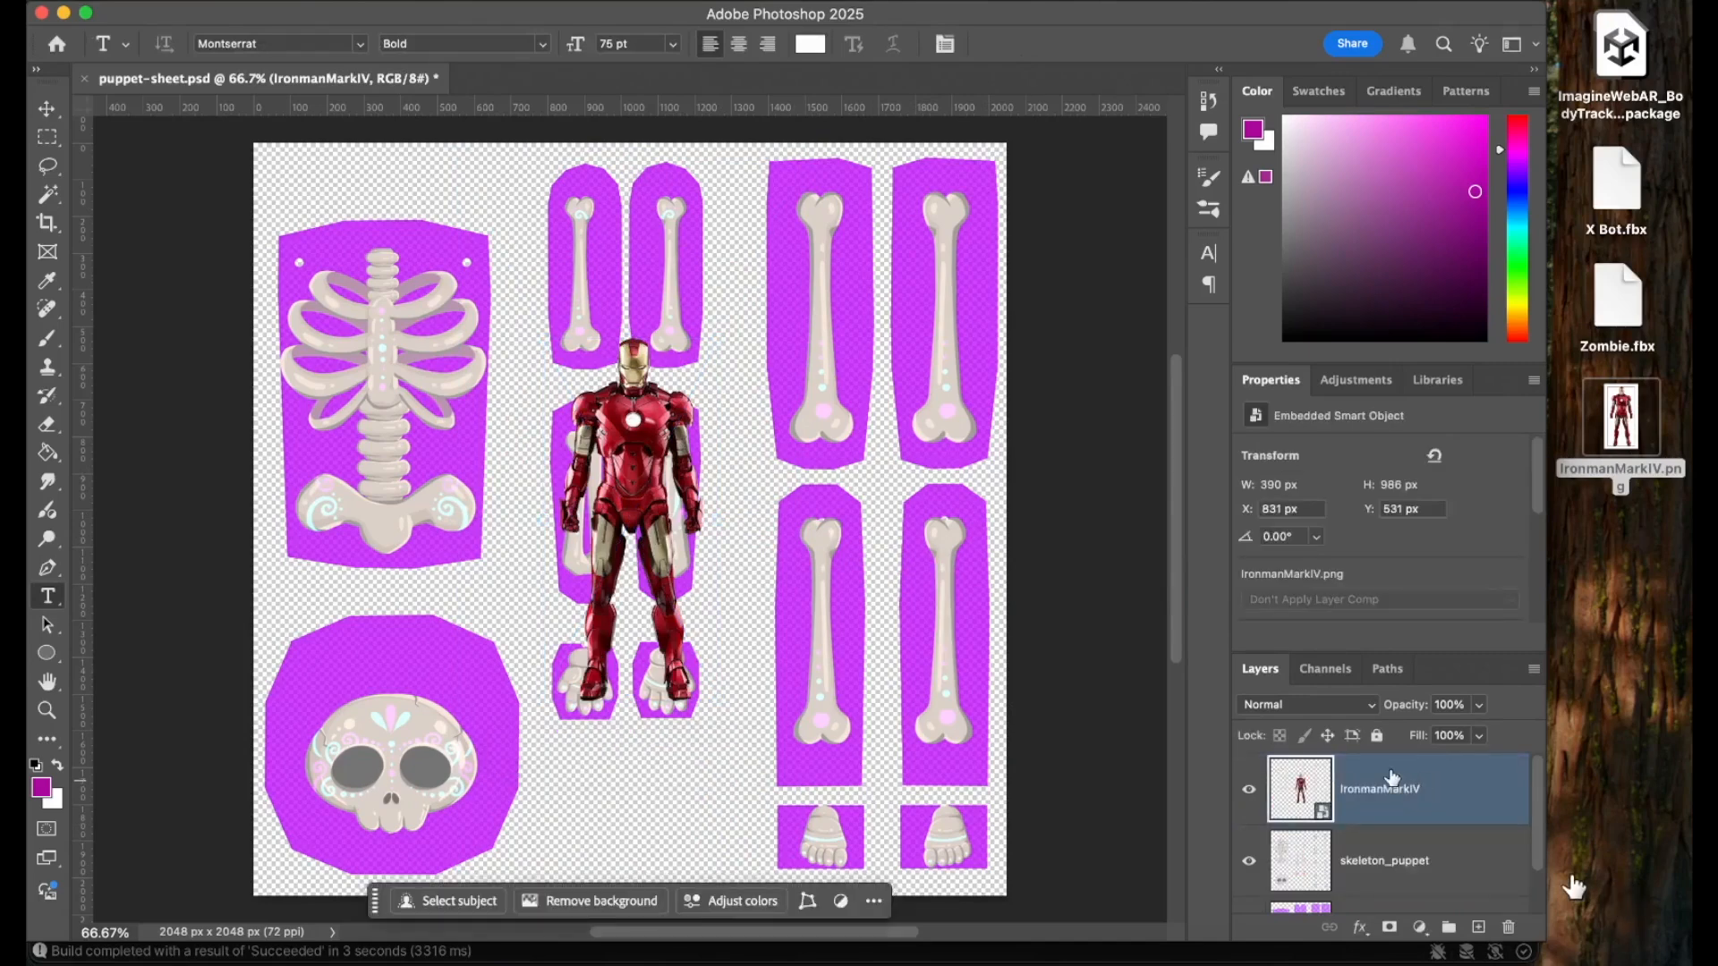
{"action": "key", "text": "super+t"}
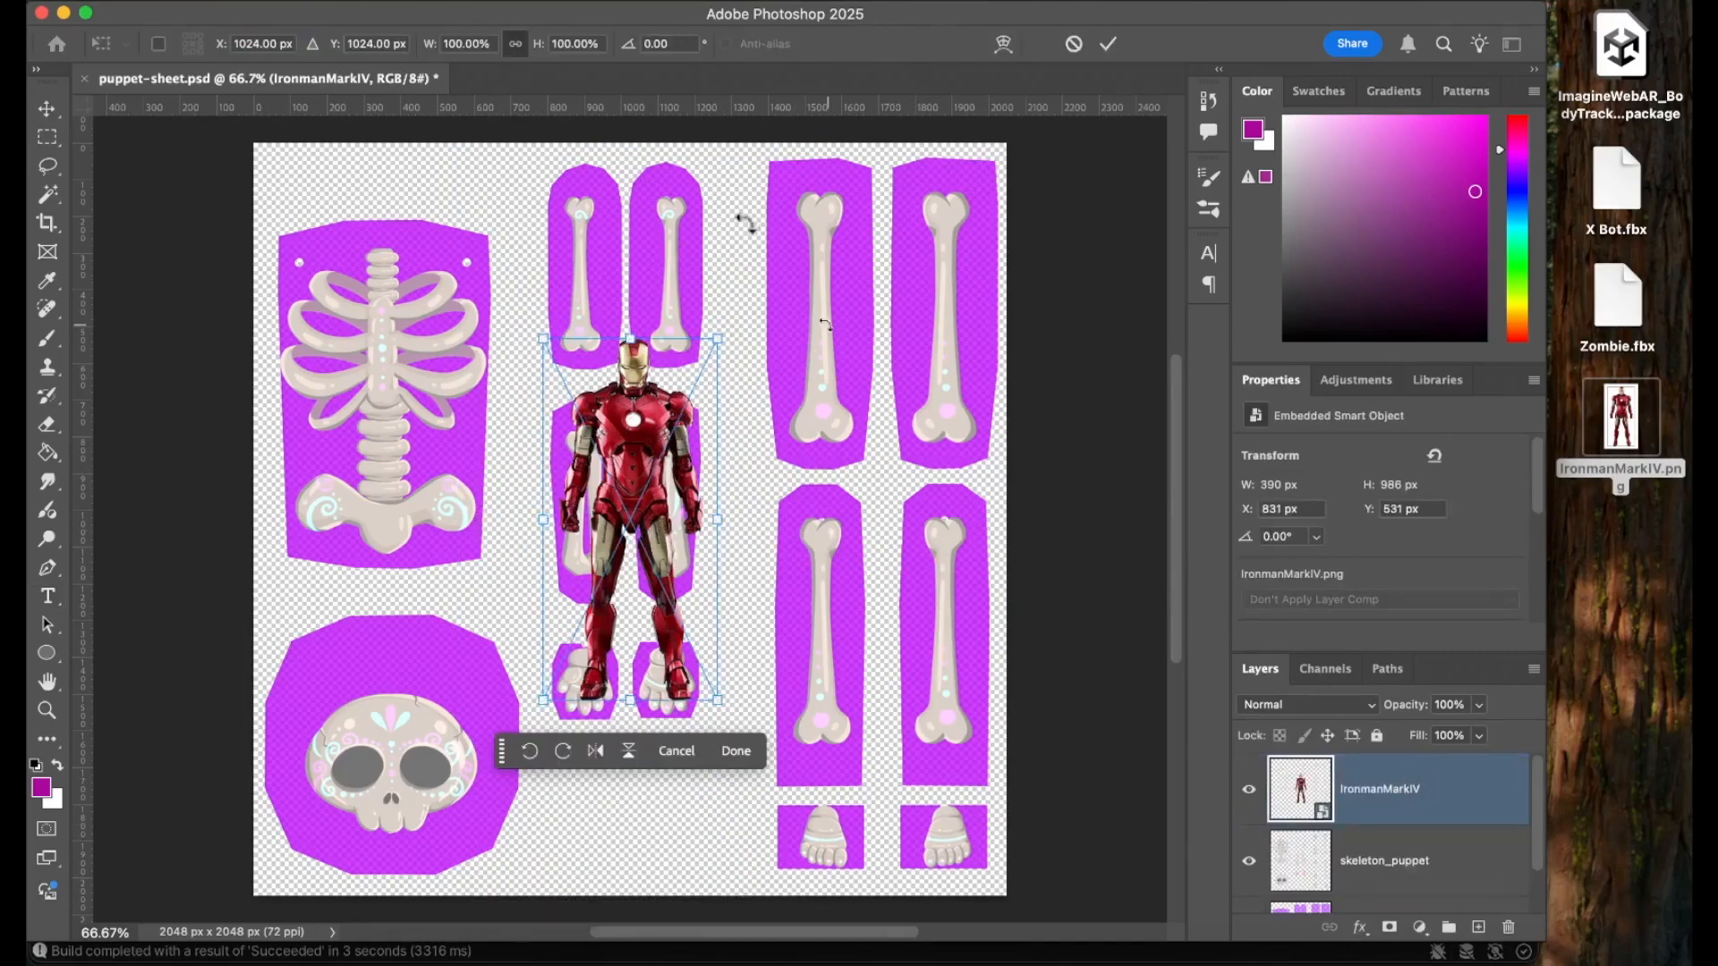
{"action": "left_click_drag", "start_coordinate": [723, 340], "coordinate": [930, 204], "text": "alt"}
{"action": "key", "text": "Return"}
{"action": "left_click_drag", "start_coordinate": [647, 359], "coordinate": [707, 375], "text": "super"}
Hide the skeleton_puppet layer and rasterize the IronmanMarkIV layer.
{"action": "scroll", "coordinate": [1387, 832], "scroll_direction": "down", "scroll_amount": 2}
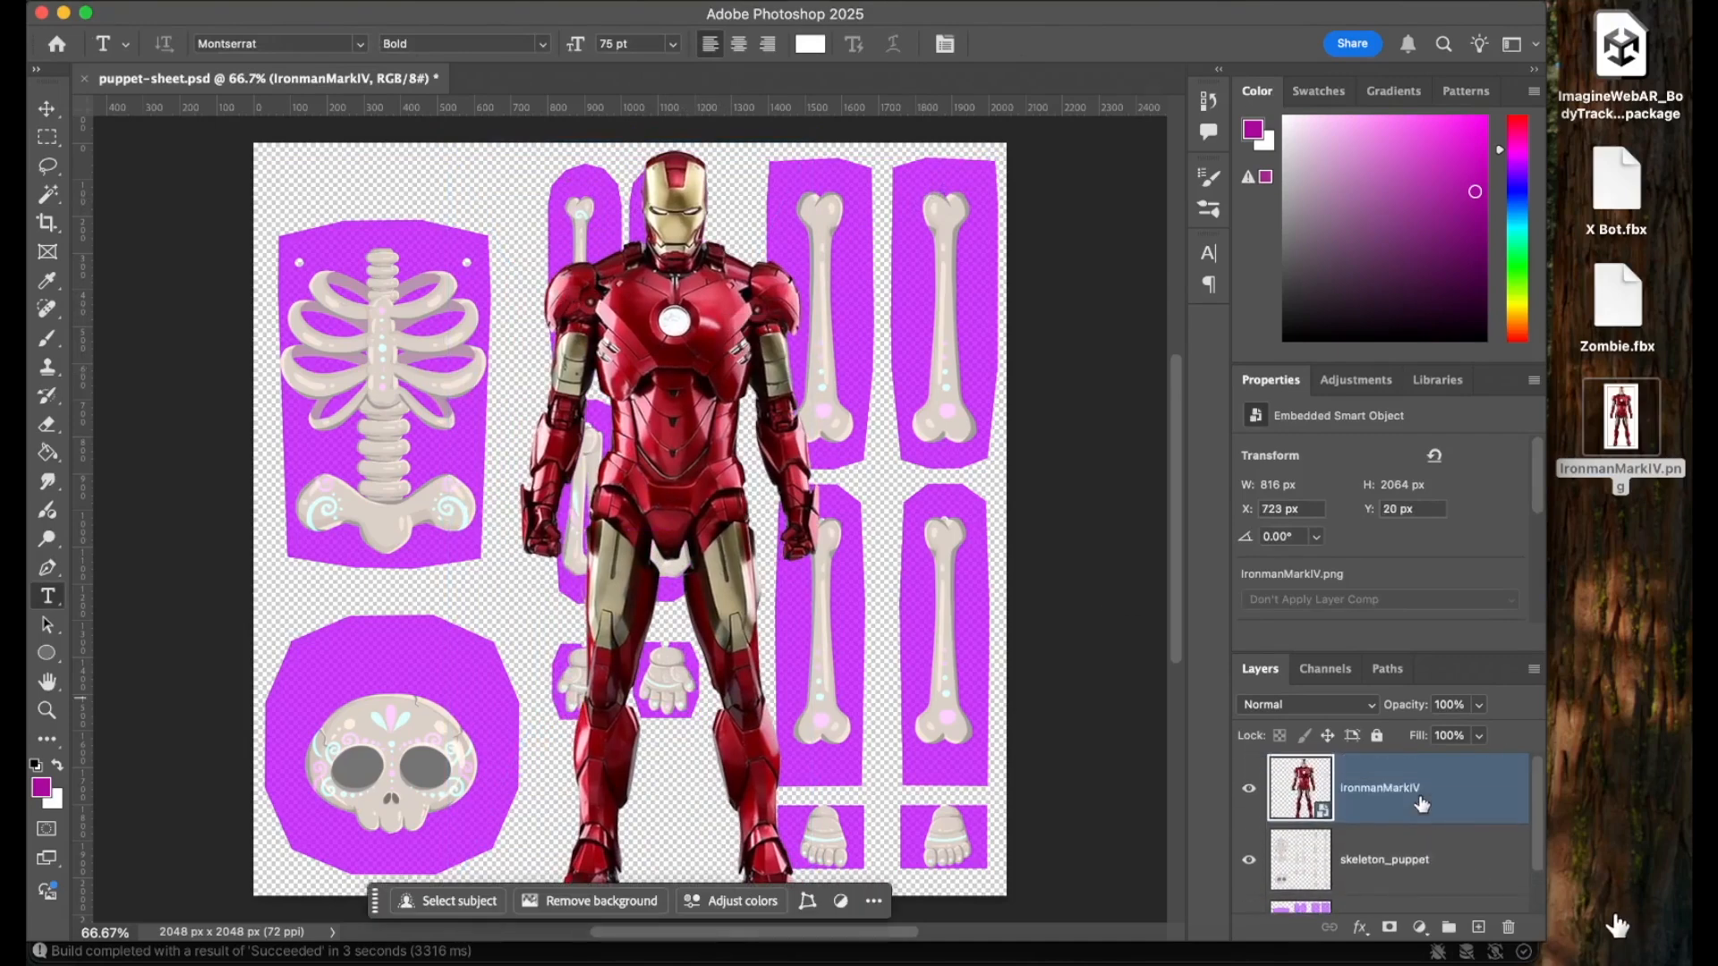
{"action": "left_click", "coordinate": [1250, 808]}
{"action": "scroll", "coordinate": [1387, 832], "scroll_direction": "up", "scroll_amount": 2}
{"action": "right_click", "coordinate": [1428, 792]}
{"action": "left_click", "coordinate": [1288, 877]}
Lasso the Iron Man head, copy it to its own layer, and move and scale it to fit the head guide.
{"action": "key", "text": "l"}
{"action": "mouse_move", "coordinate": [637, 152]}
{"action": "left_mouse_down"}
{"action": "mouse_move", "coordinate": [679, 268]}
{"action": "mouse_move", "coordinate": [662, 147]}
{"action": "left_mouse_up"}
{"action": "key", "text": "super+j"}
{"action": "left_click_drag", "start_coordinate": [680, 221], "coordinate": [390, 815], "text": "super"}
{"action": "key", "text": "super+t"}
{"action": "left_click_drag", "start_coordinate": [422, 742], "coordinate": [434, 725], "text": "alt"}
{"action": "key", "text": "Return"}
Copy the Iron Man torso to its own layer and move and scale it to fit the torso guide.
{"action": "mouse_move", "coordinate": [652, 541]}
{"action": "left_mouse_down"}
{"action": "mouse_move", "coordinate": [598, 285]}
{"action": "mouse_move", "coordinate": [717, 235]}
{"action": "mouse_move", "coordinate": [745, 431]}
{"action": "mouse_move", "coordinate": [662, 564]}
{"action": "mouse_move", "coordinate": [654, 542]}
{"action": "left_mouse_up"}
{"action": "left_click", "coordinate": [1360, 850]}
{"action": "key", "text": "super+j"}
{"action": "left_click_drag", "start_coordinate": [675, 376], "coordinate": [388, 376], "text": "super"}
{"action": "key", "text": "super+t"}
{"action": "left_click_drag", "start_coordinate": [299, 234], "coordinate": [289, 228], "text": "alt"}
{"action": "key", "text": "Return"}
Move the Iron Man figure clear of the arm guides and fit a rotated copy of its upper arm to the first upper-arm guide.
{"action": "left_click", "coordinate": [1360, 855]}
{"action": "left_click_drag", "start_coordinate": [680, 376], "coordinate": [867, 368], "text": "super"}
{"action": "mouse_move", "coordinate": [777, 394]}
{"action": "left_mouse_down"}
{"action": "mouse_move", "coordinate": [725, 380]}
{"action": "mouse_move", "coordinate": [775, 394]}
{"action": "left_mouse_up"}
{"action": "key", "text": "super+j"}
{"action": "left_click_drag", "start_coordinate": [754, 322], "coordinate": [586, 268], "text": "super"}
{"action": "key", "text": "super+t"}
{"action": "left_click_drag", "start_coordinate": [626, 166], "coordinate": [546, 172]}
{"action": "key", "text": "Return"}
Copy the same arm's forearm and hand to separate layers and fit them to the guides below the upper arm.
{"action": "left_click_drag", "start_coordinate": [748, 394], "coordinate": [777, 398]}
{"action": "left_click_drag", "start_coordinate": [589, 422], "coordinate": [589, 413]}
{"action": "key", "text": "Return"}
{"action": "left_click_drag", "start_coordinate": [752, 496], "coordinate": [716, 491]}
{"action": "key", "text": "super+j"}
{"action": "left_click_drag", "start_coordinate": [729, 524], "coordinate": [586, 680], "text": "super"}
{"action": "key", "text": "Return"}
Duplicate the arm artwork onto the adjacent arm guides and merge the layers.
{"action": "key", "text": "super+j"}
{"action": "left_click_drag", "start_coordinate": [586, 501], "coordinate": [665, 501], "text": "super"}
{"action": "key", "text": "super+e"}
Move the Iron Man figure clear of the leg guides and fit a copy of its thigh to the outer upper-leg guide.
{"action": "left_click", "coordinate": [1360, 861]}
{"action": "left_click_drag", "start_coordinate": [862, 403], "coordinate": [585, 377], "text": "super"}
{"action": "left_click_drag", "start_coordinate": [672, 501], "coordinate": [664, 490]}
{"action": "key", "text": "super+j"}
{"action": "left_click_drag", "start_coordinate": [637, 573], "coordinate": [947, 304], "text": "super"}
{"action": "key", "text": "super+t"}
{"action": "mouse_move", "coordinate": [687, 635]}
{"action": "left_mouse_down"}
{"action": "mouse_move", "coordinate": [643, 828]}
{"action": "mouse_move", "coordinate": [687, 638]}
{"action": "left_mouse_up"}
Copy the Iron Man lower leg to its own layer and rotate and position it within the outer lower-leg guide.
{"action": "left_click", "coordinate": [1380, 860]}
{"action": "key", "text": "super+j"}
{"action": "left_click_drag", "start_coordinate": [662, 716], "coordinate": [947, 626], "text": "super"}
{"action": "key", "text": "super+t"}
{"action": "left_click_drag", "start_coordinate": [1002, 734], "coordinate": [1020, 705]}
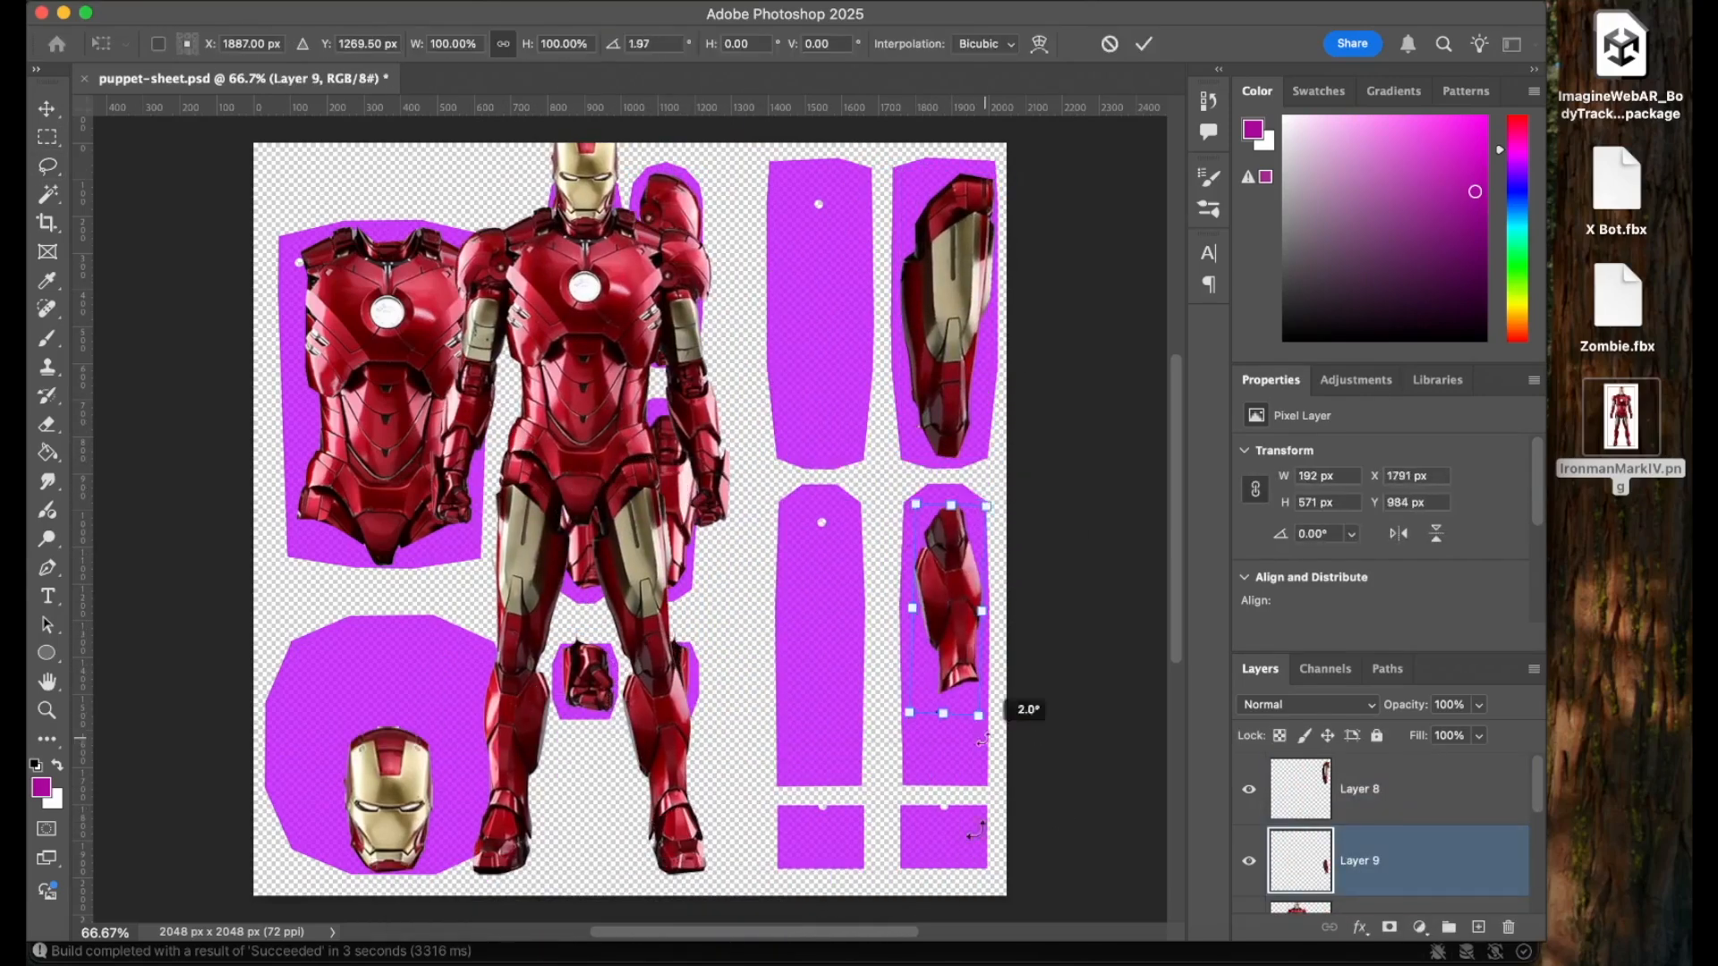
{"action": "left_click_drag", "start_coordinate": [930, 501], "coordinate": [920, 475]}
{"action": "key", "text": "Return"}
{"action": "left_click_drag", "start_coordinate": [1419, 802], "coordinate": [1420, 872]}
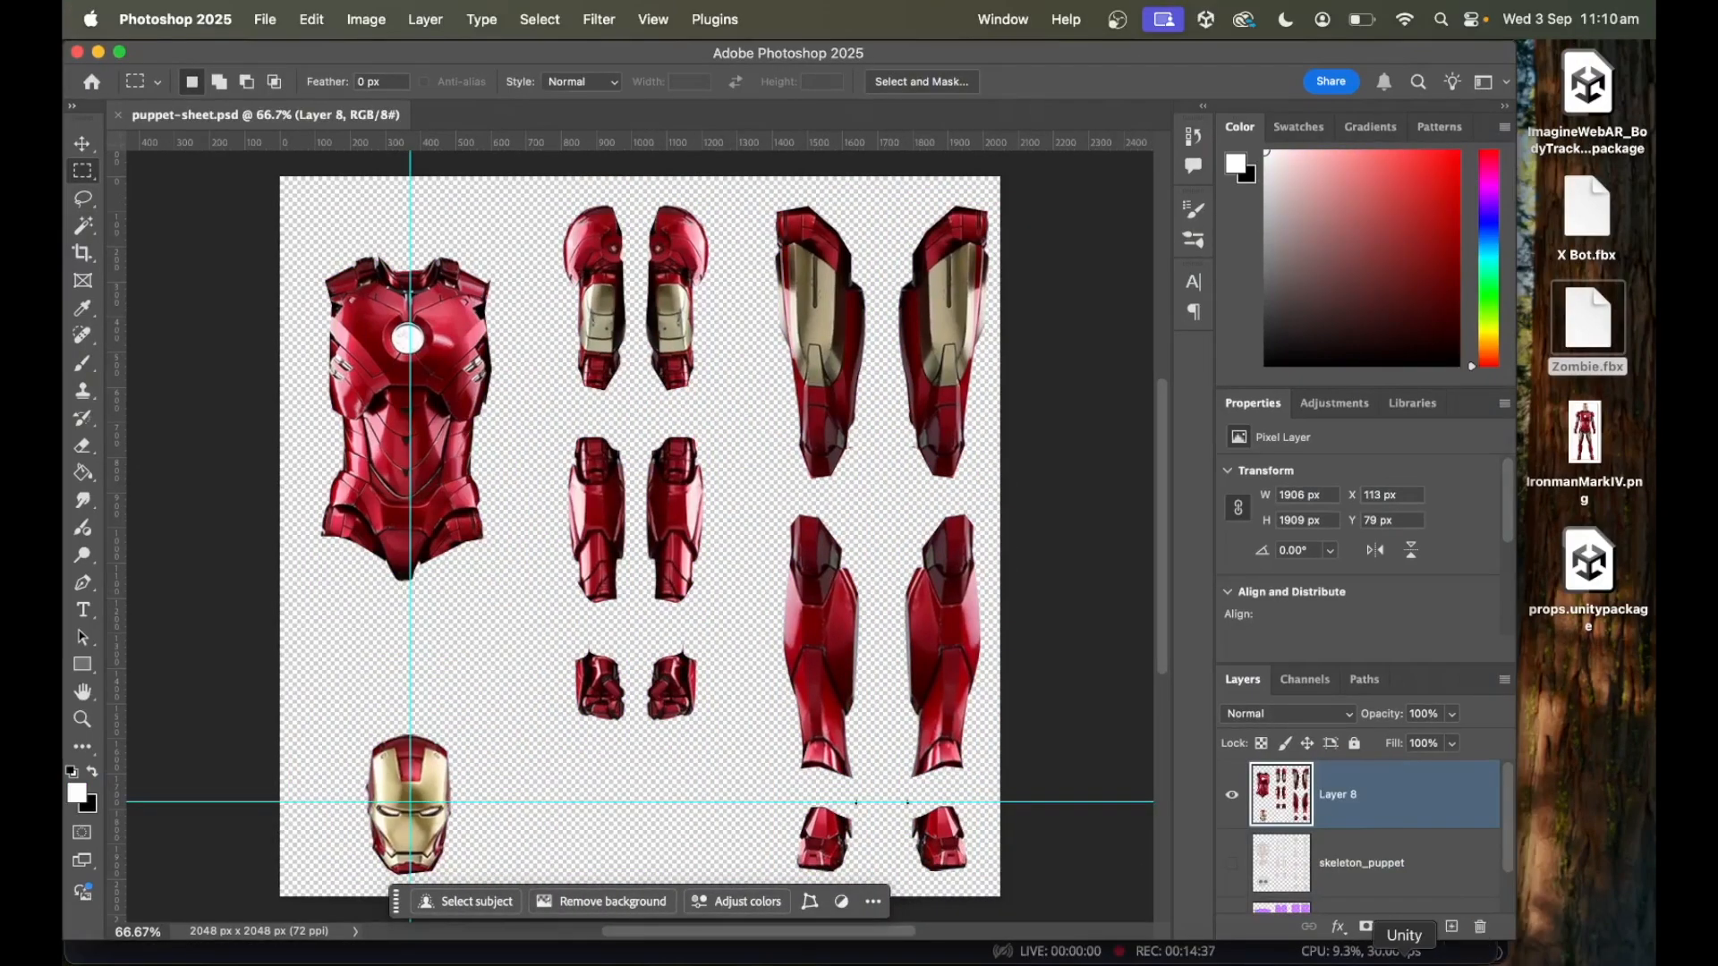
Switch back to Unity and import the 2D Animation Package for BodyPuppet through Imagine WebAR.
{"action": "left_click", "coordinate": [1173, 956]}
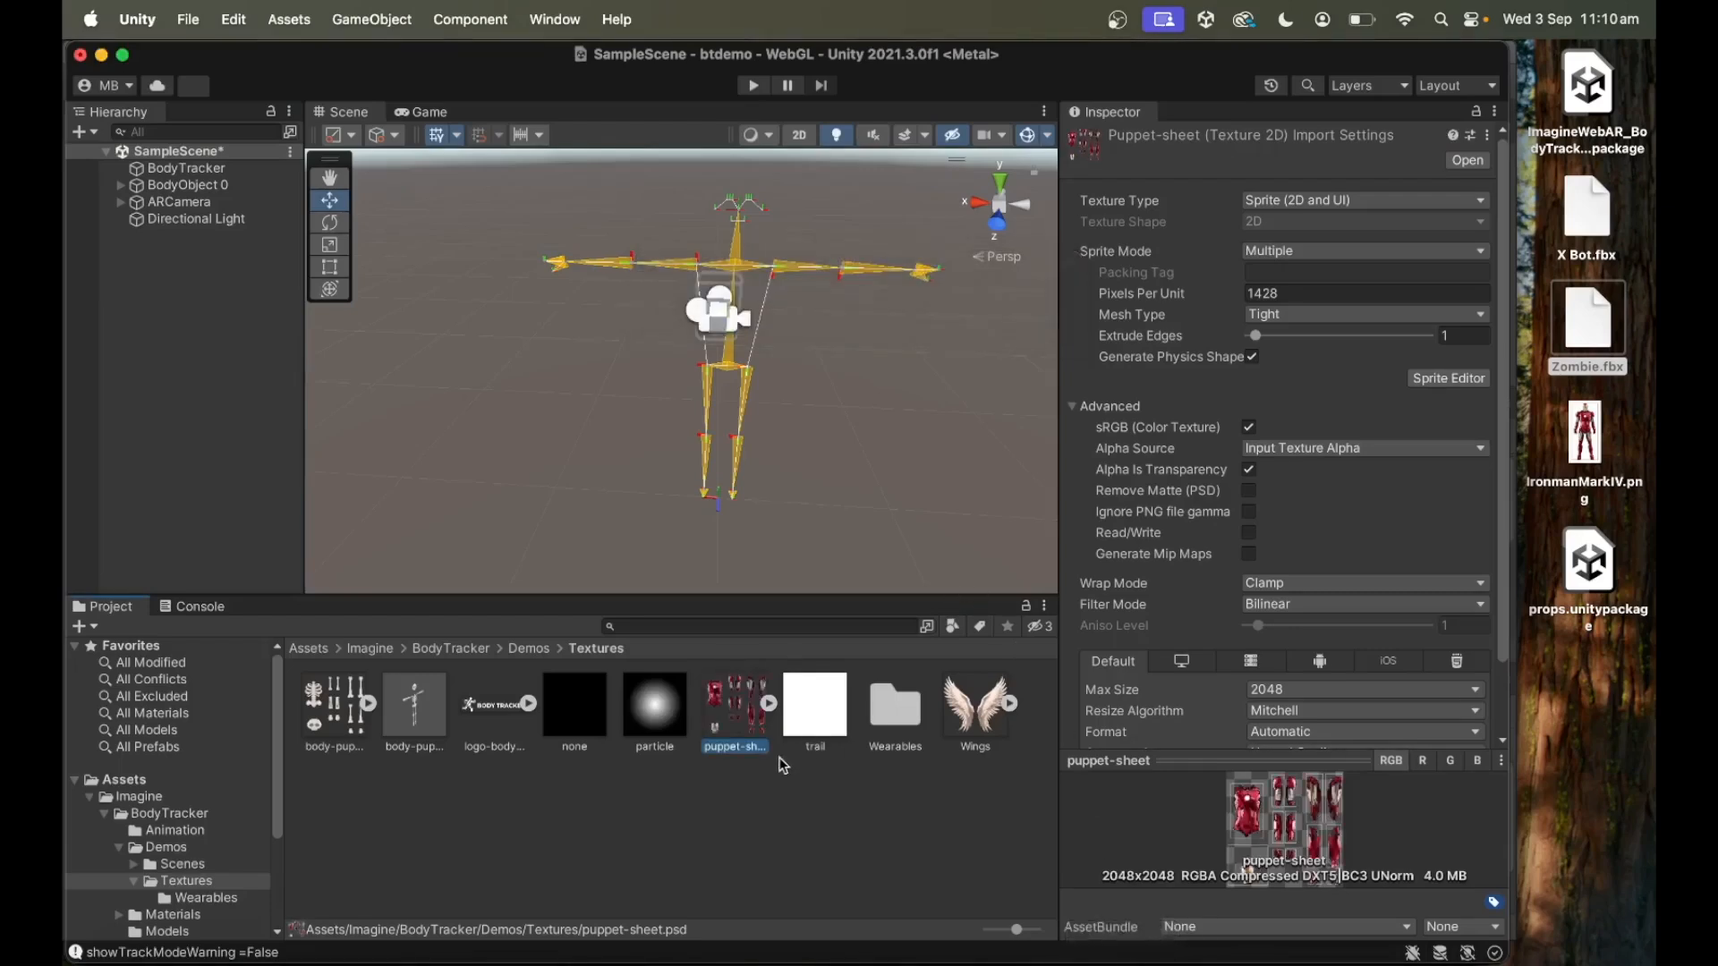
{"action": "right_click", "coordinate": [735, 718]}
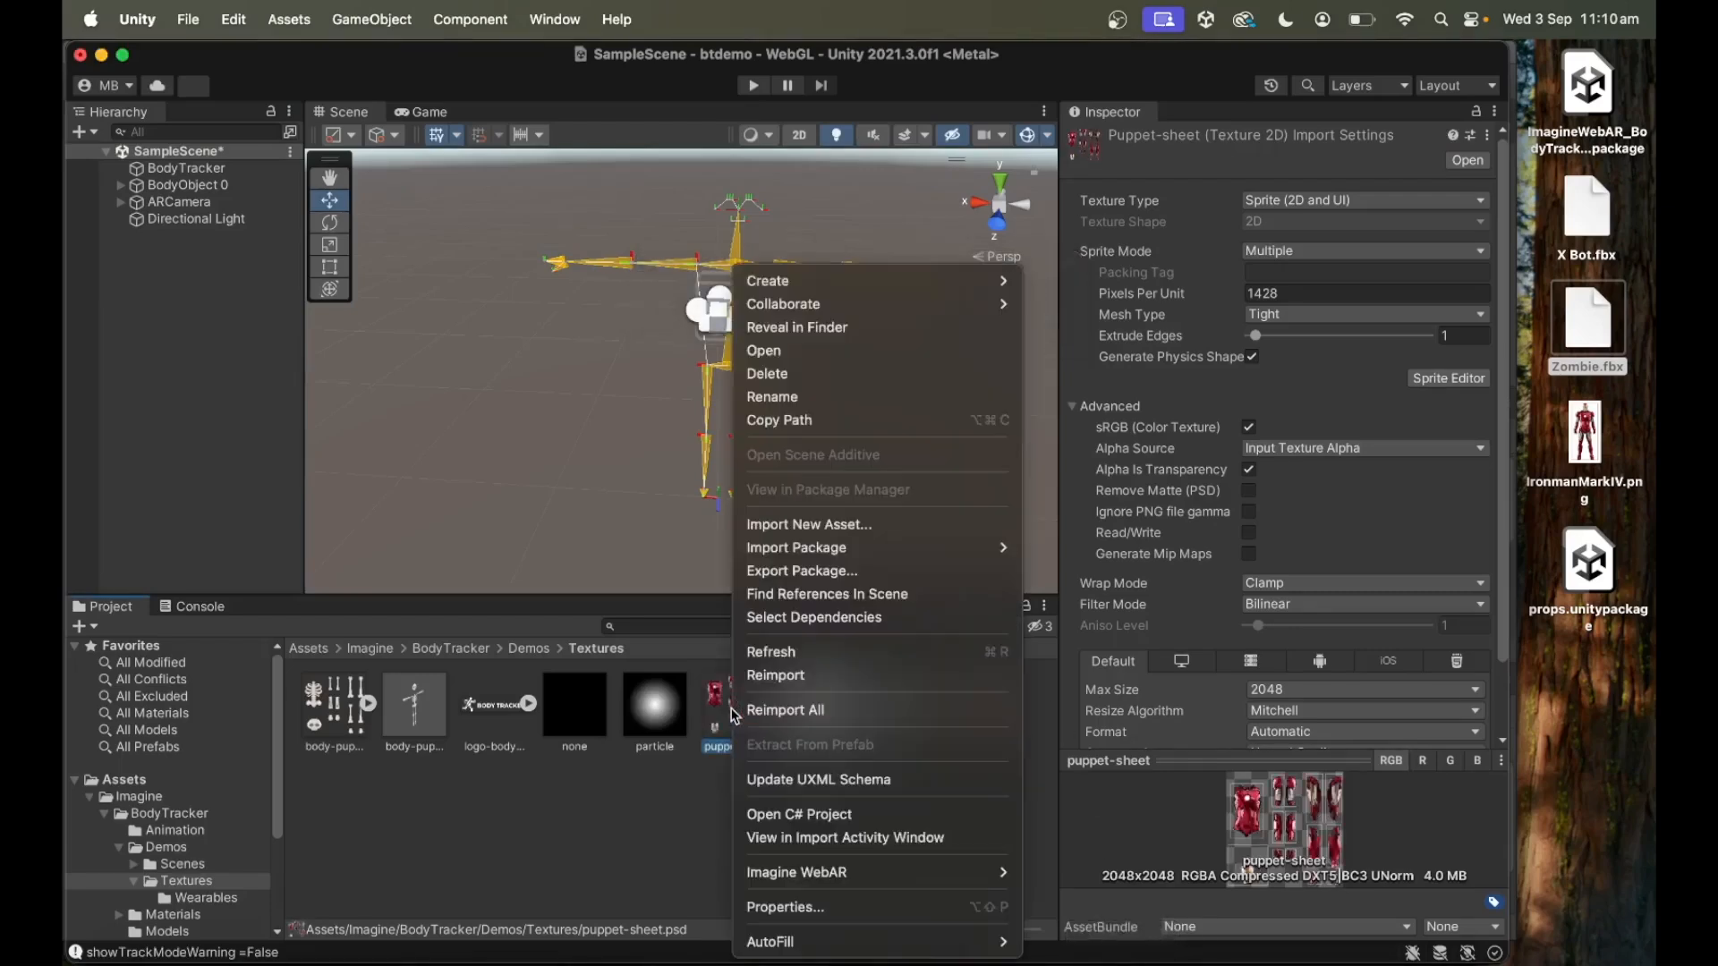
{"action": "mouse_move", "coordinate": [846, 872]}
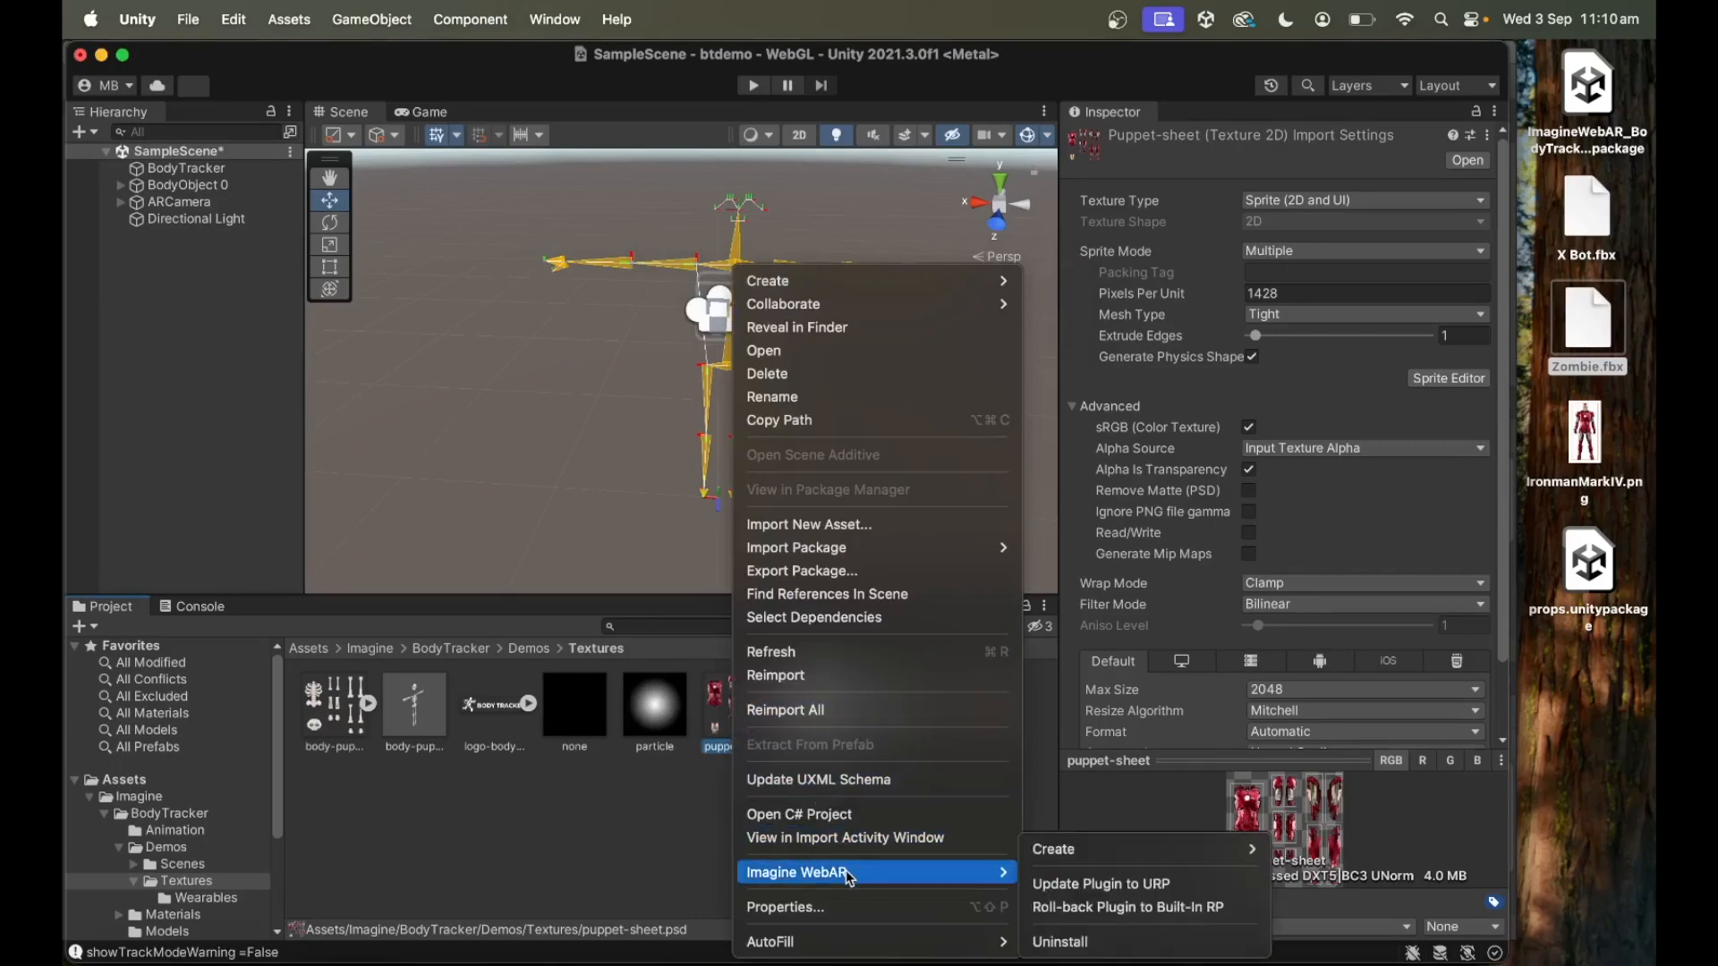
{"action": "mouse_move", "coordinate": [1135, 857]}
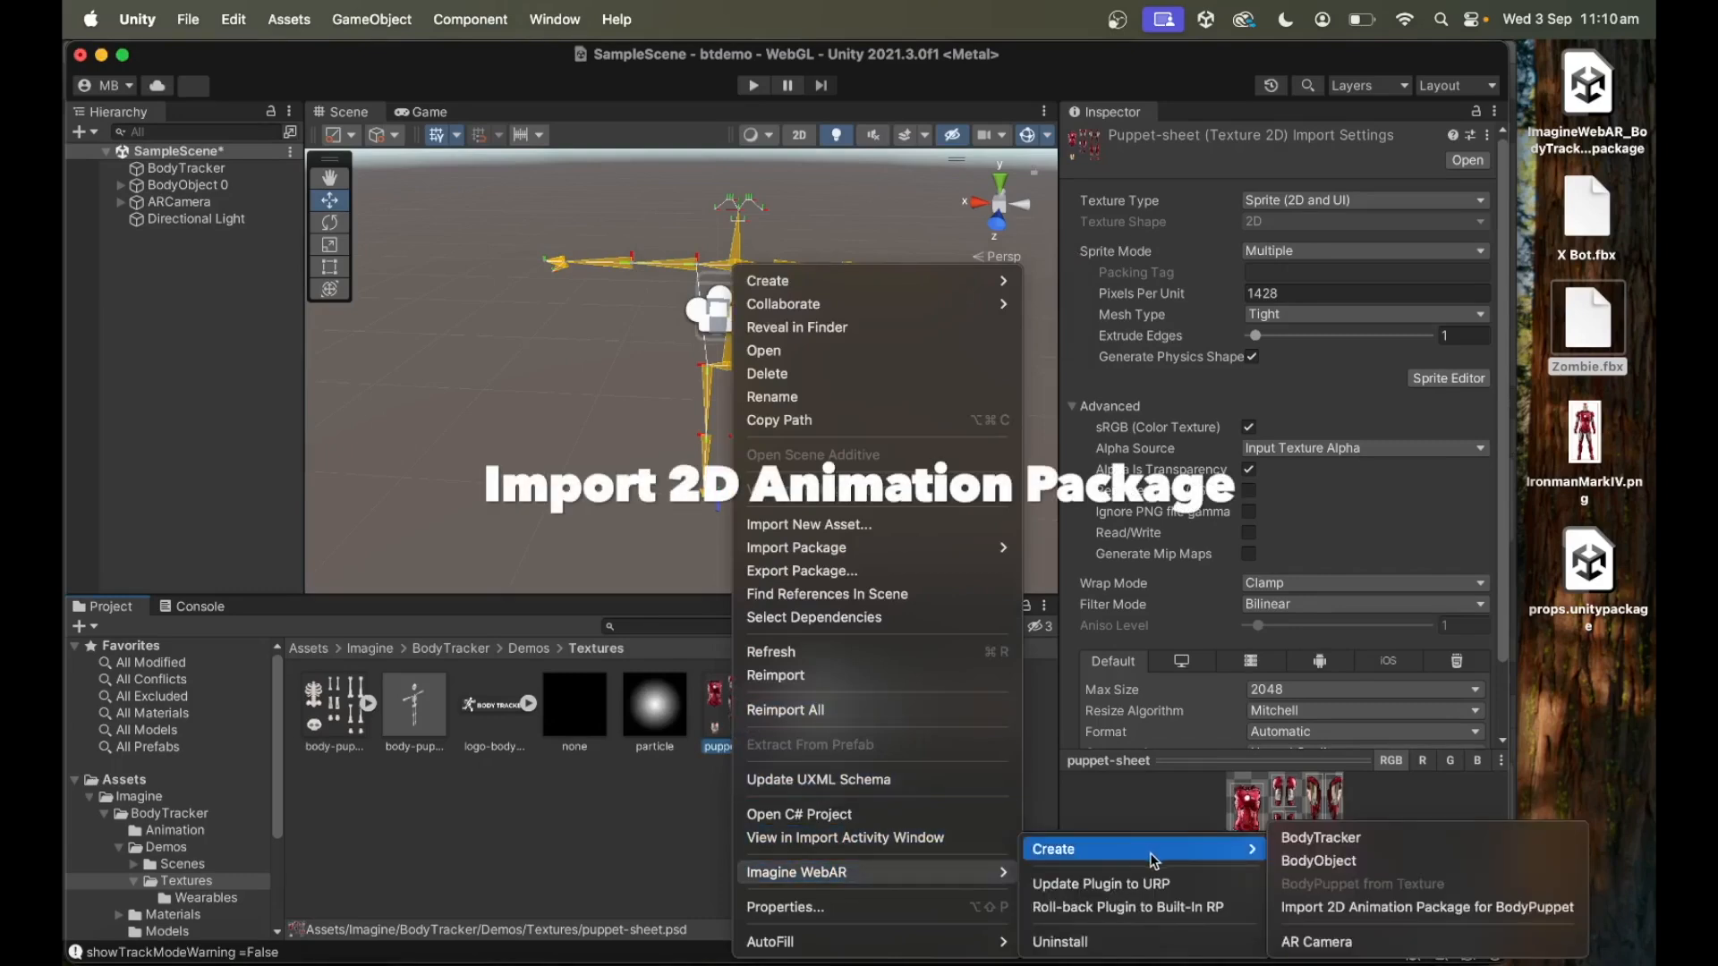
{"action": "left_click", "coordinate": [1359, 909]}
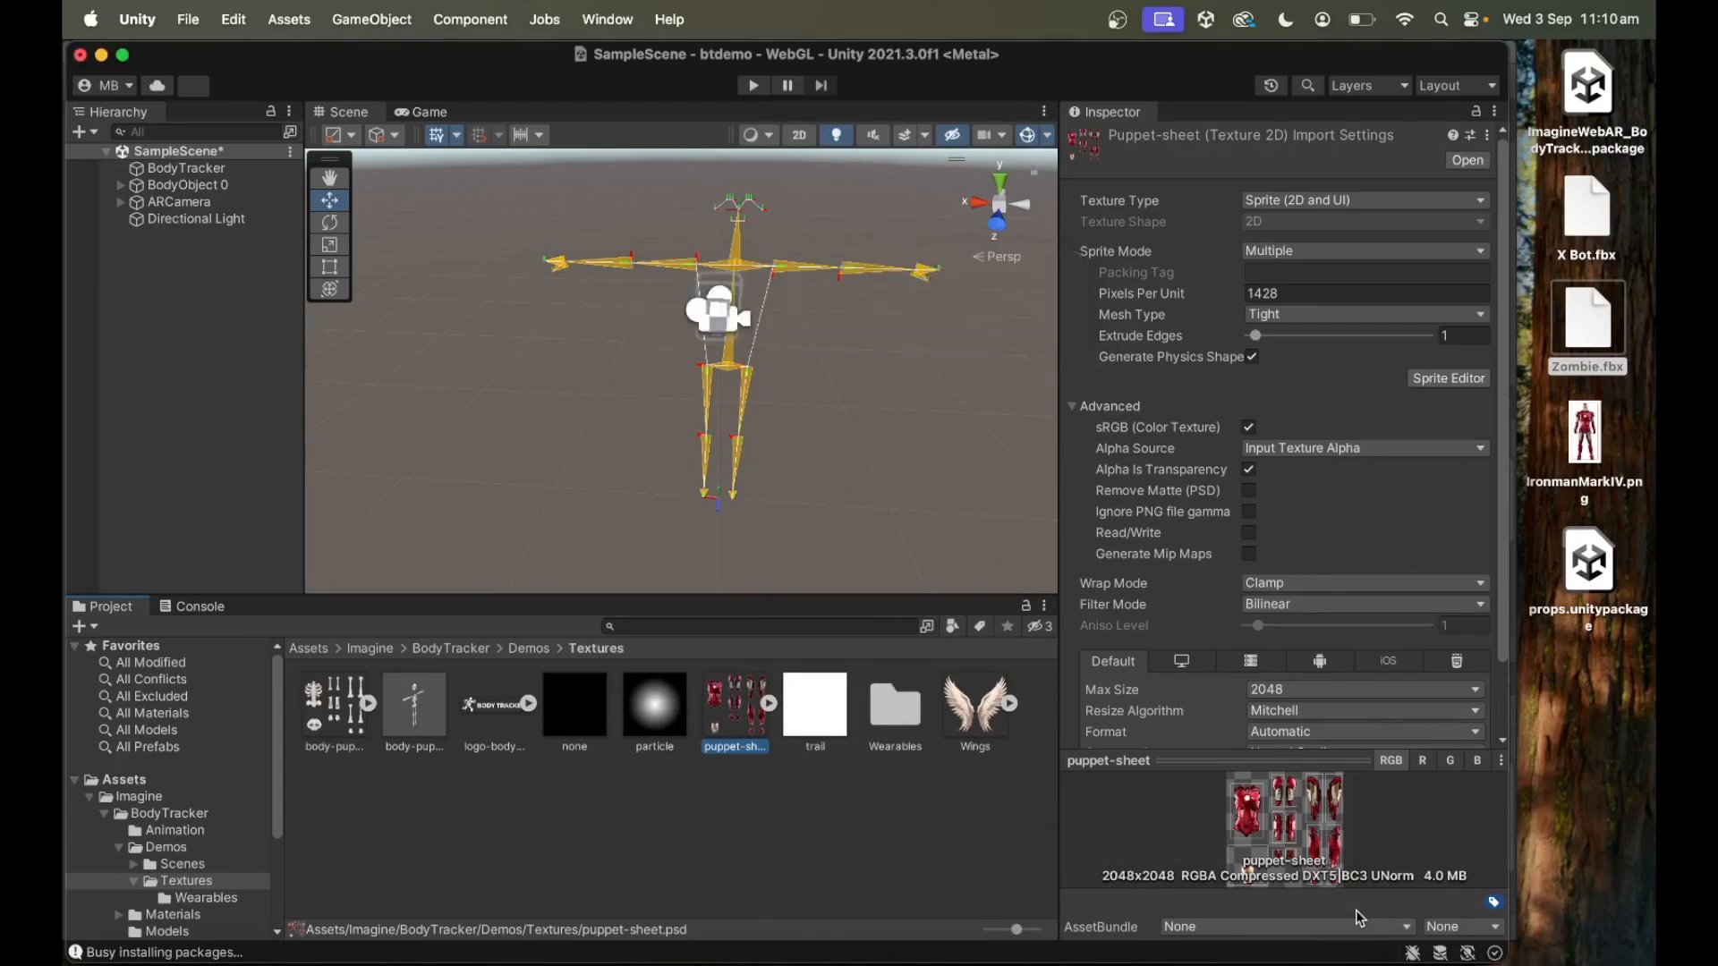
Create an Imagine WebAR BodyPuppet from the puppet-sheet texture.
{"action": "right_click", "coordinate": [744, 725]}
{"action": "mouse_move", "coordinate": [824, 883]}
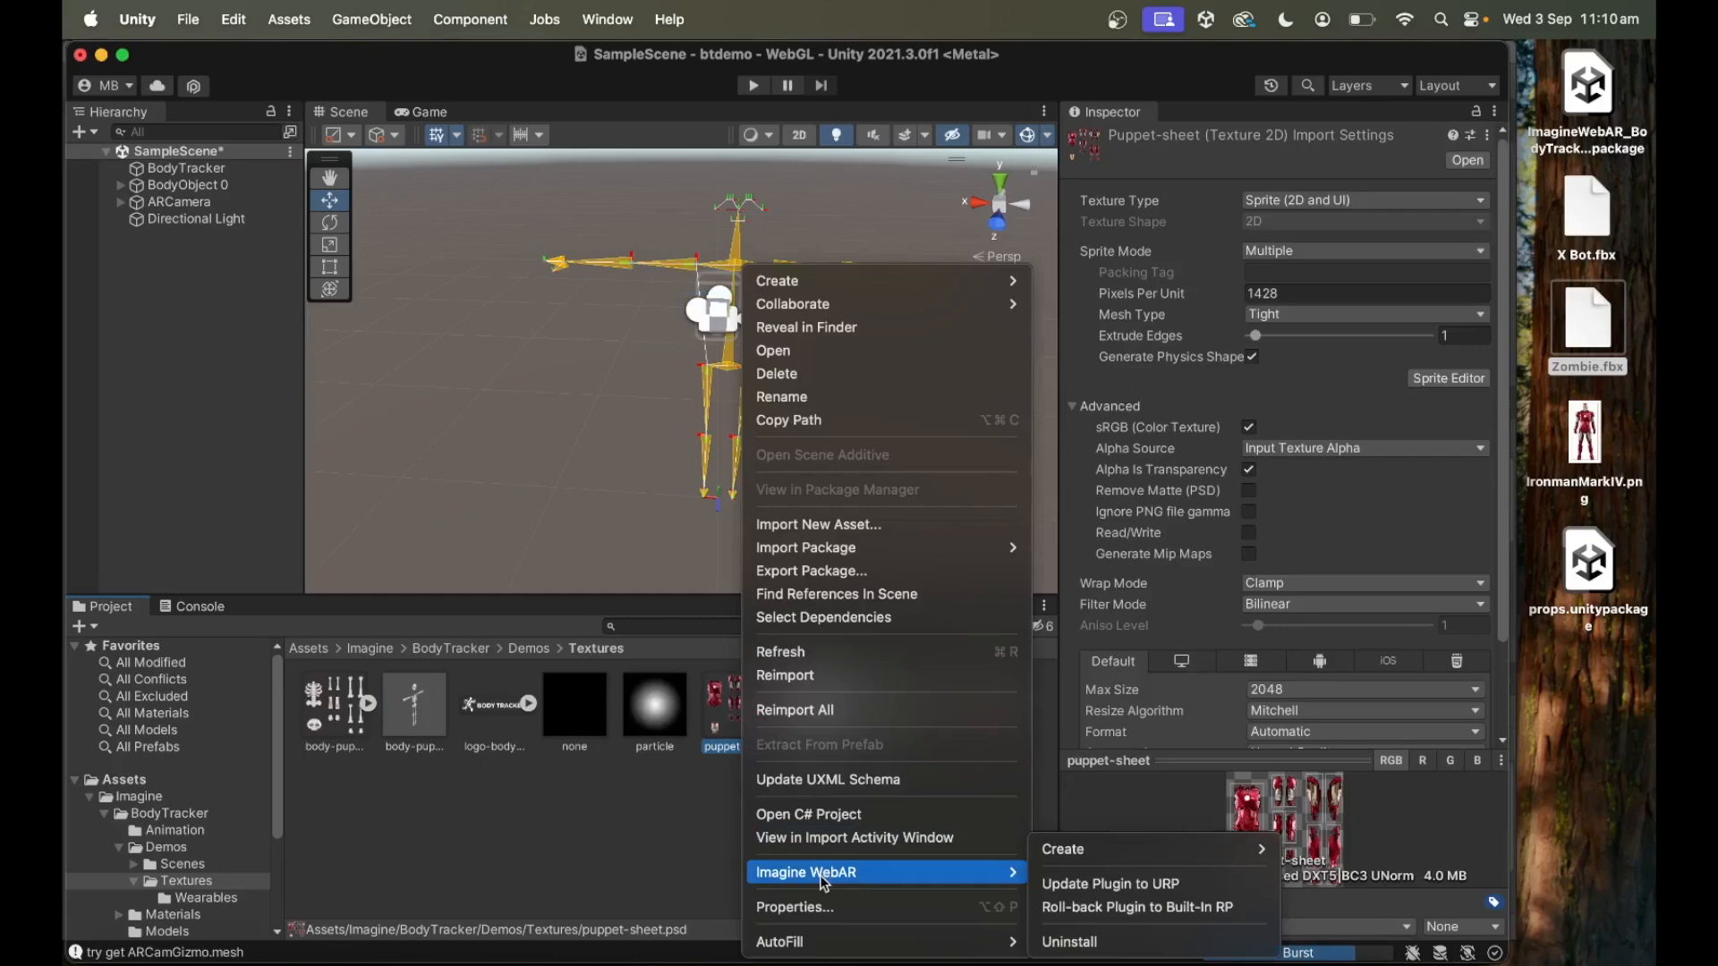
{"action": "mouse_move", "coordinate": [1101, 849]}
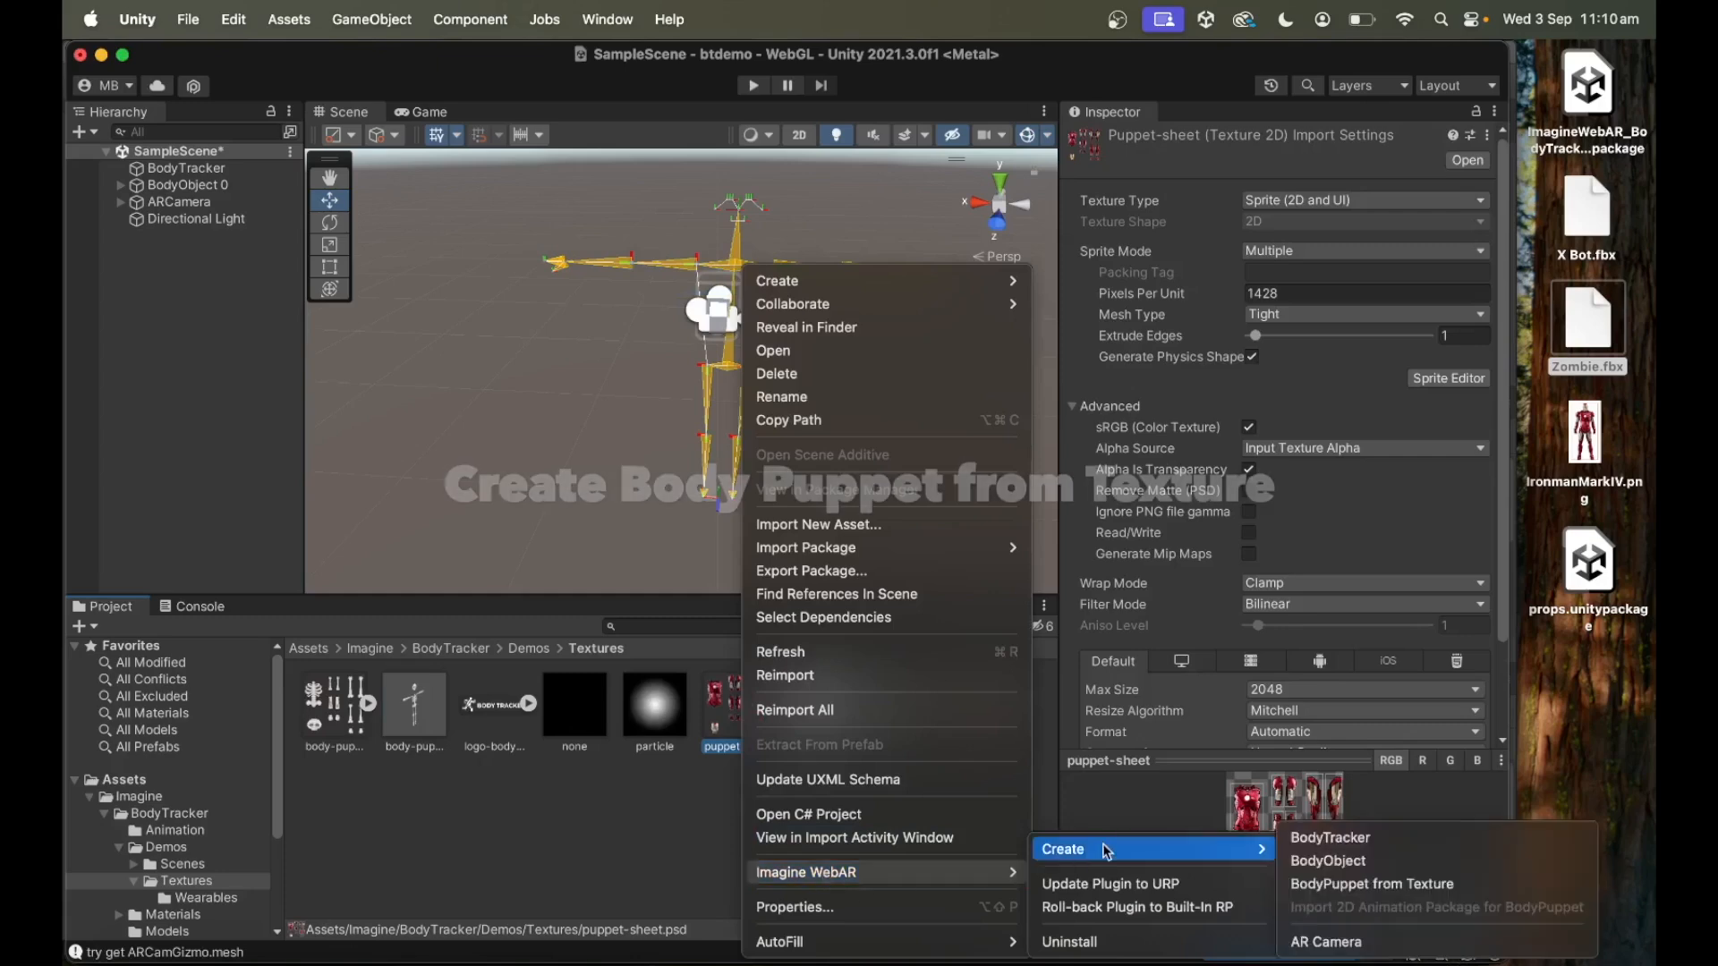
{"action": "left_click", "coordinate": [1380, 886]}
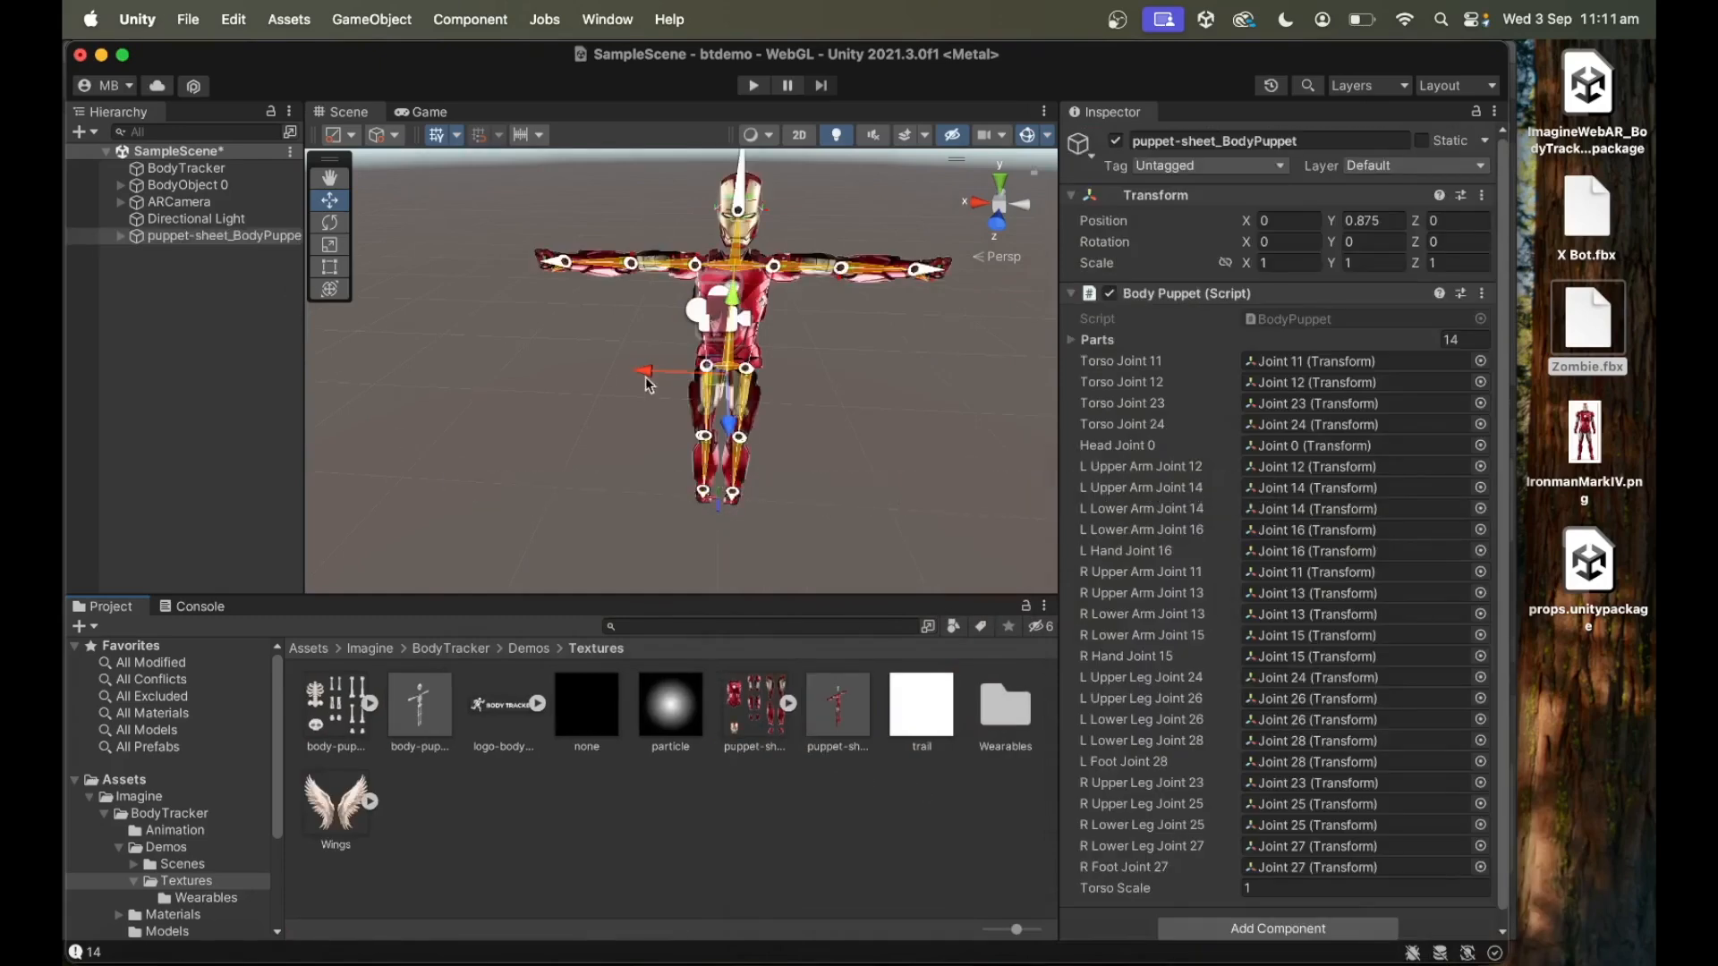
Assign puppet-sheet_BodyPuppet as the Body Puppet of BodyObject 0.
{"action": "left_click_drag", "start_coordinate": [785, 438], "coordinate": [864, 426], "text": "alt"}
{"action": "left_click", "coordinate": [237, 186]}
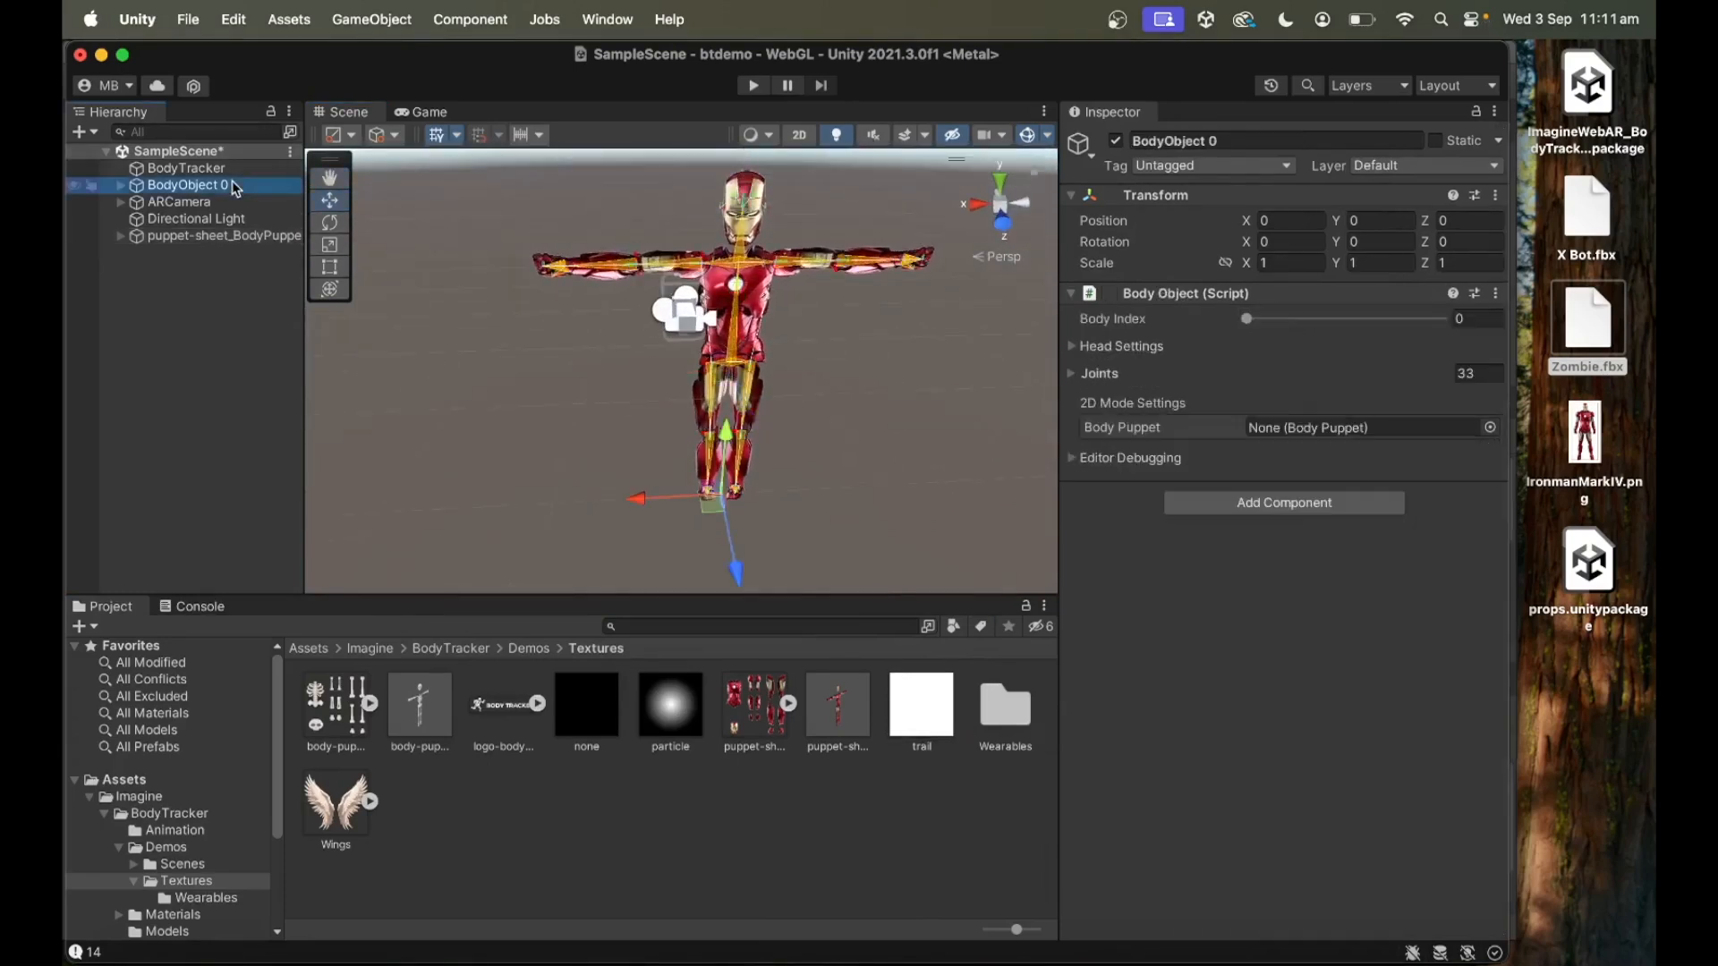
{"action": "left_click_drag", "start_coordinate": [180, 238], "coordinate": [1369, 432]}
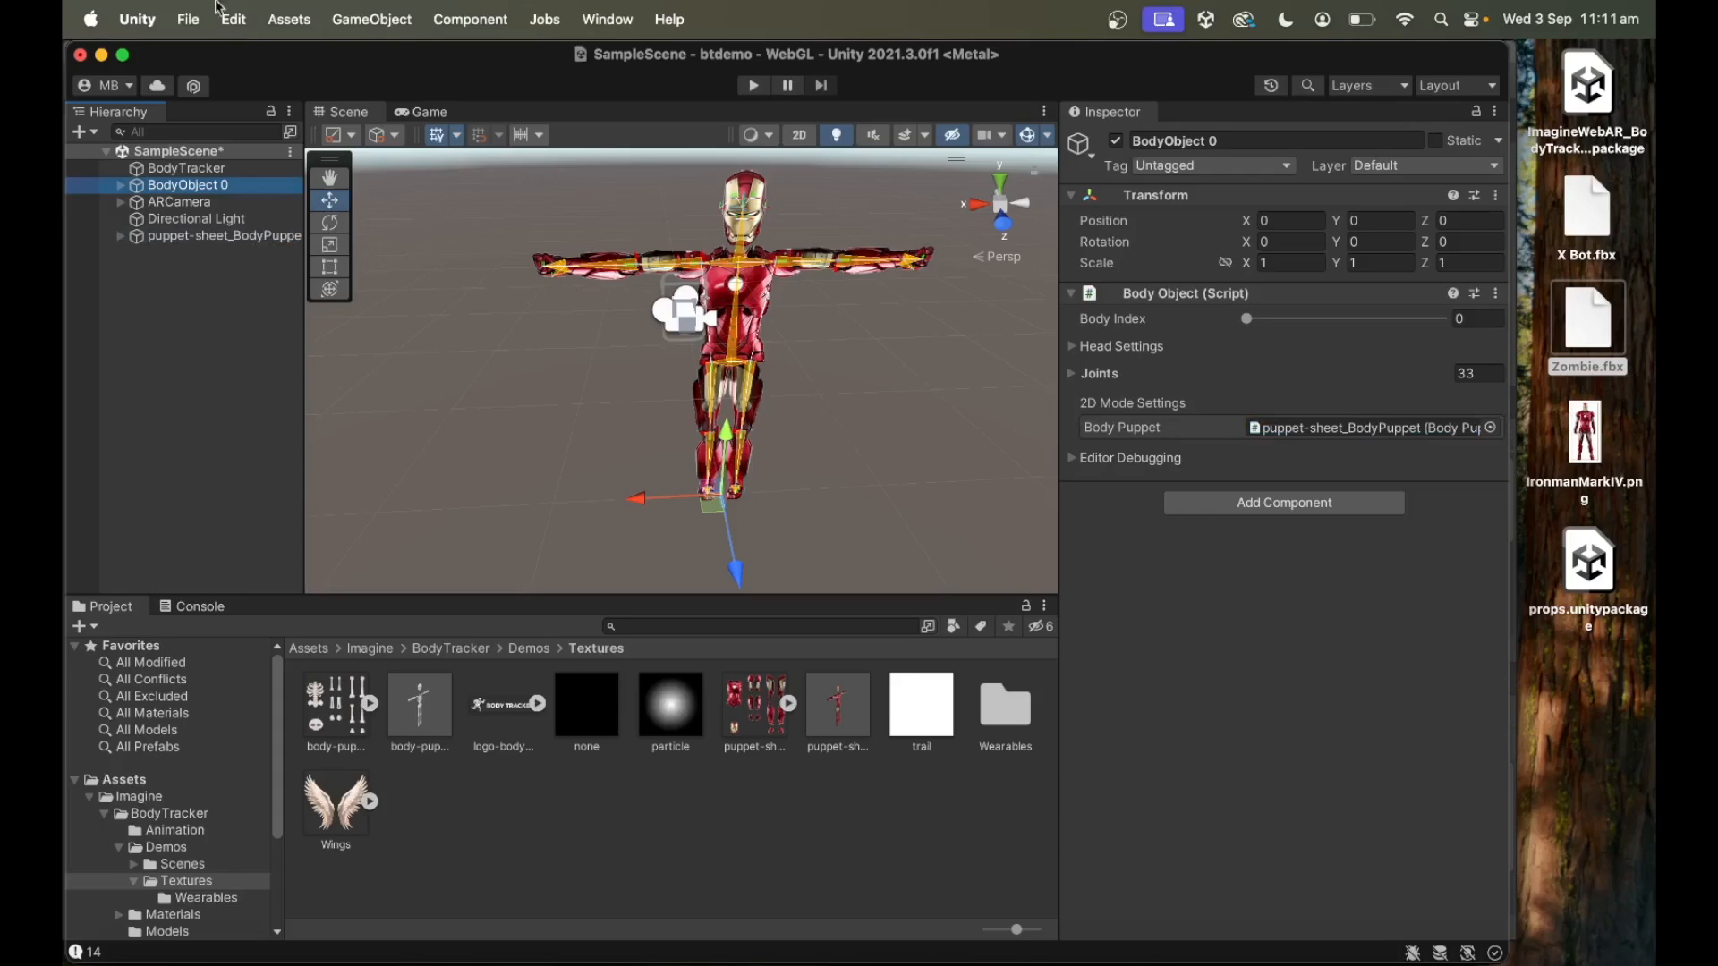
Build and run the project with the Iron Man puppet, saving the modified scene.
{"action": "left_click", "coordinate": [186, 22]}
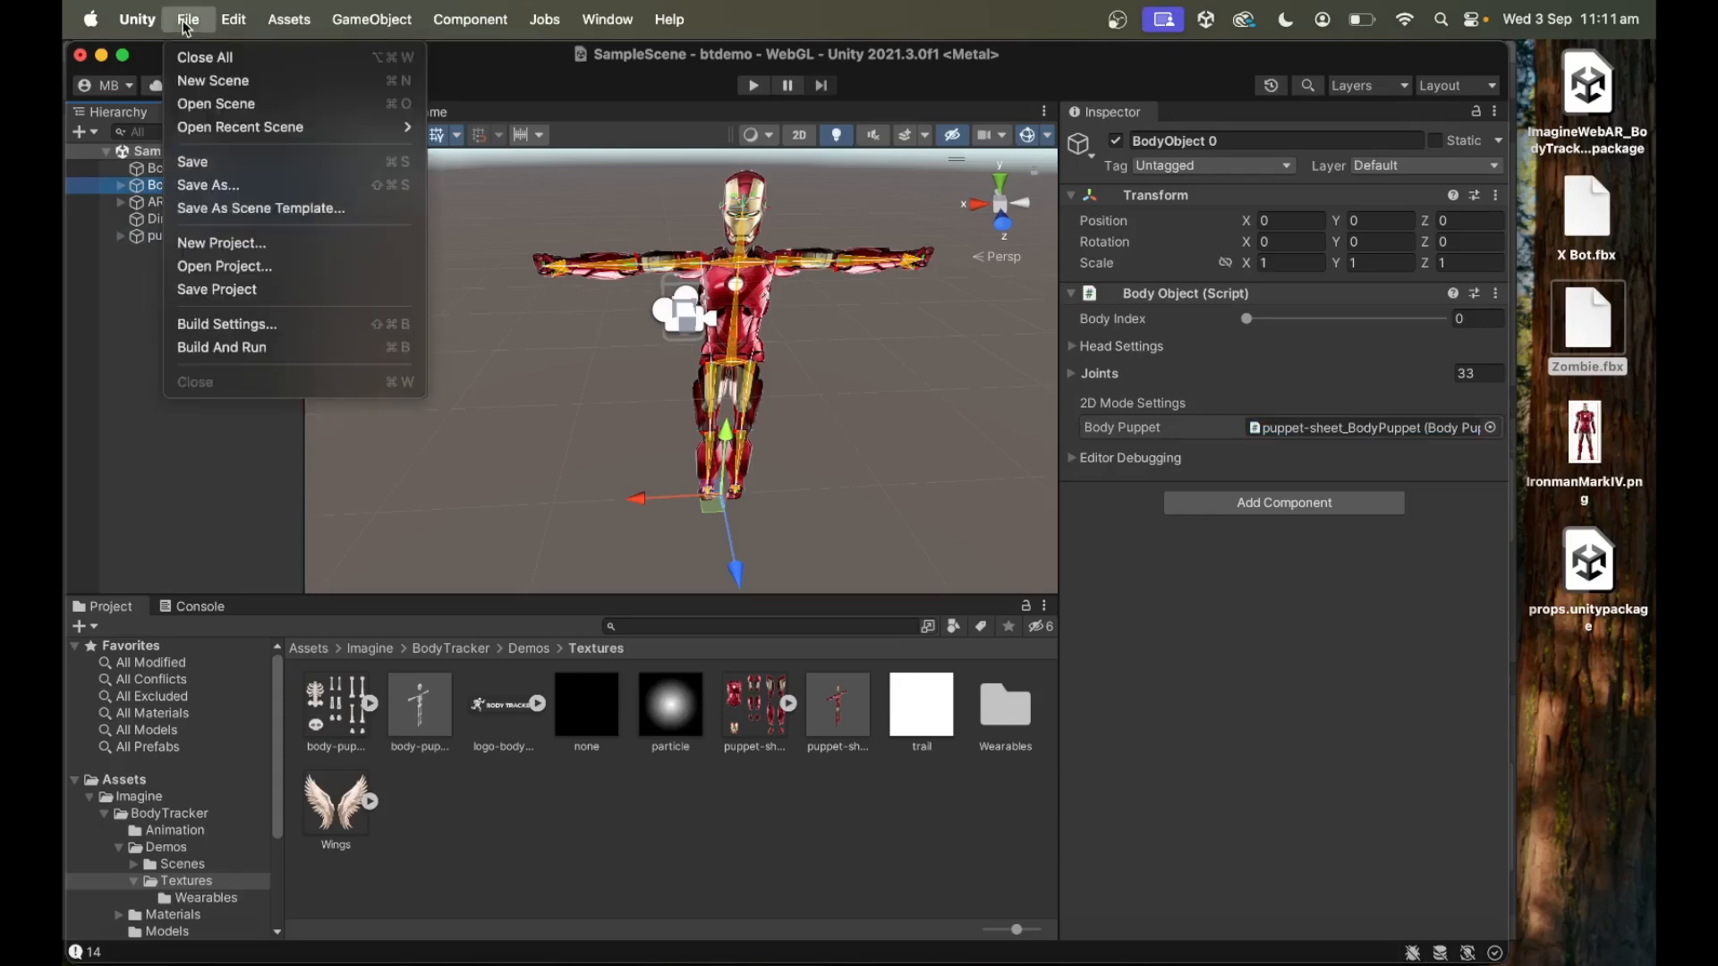
{"action": "left_click", "coordinate": [231, 348]}
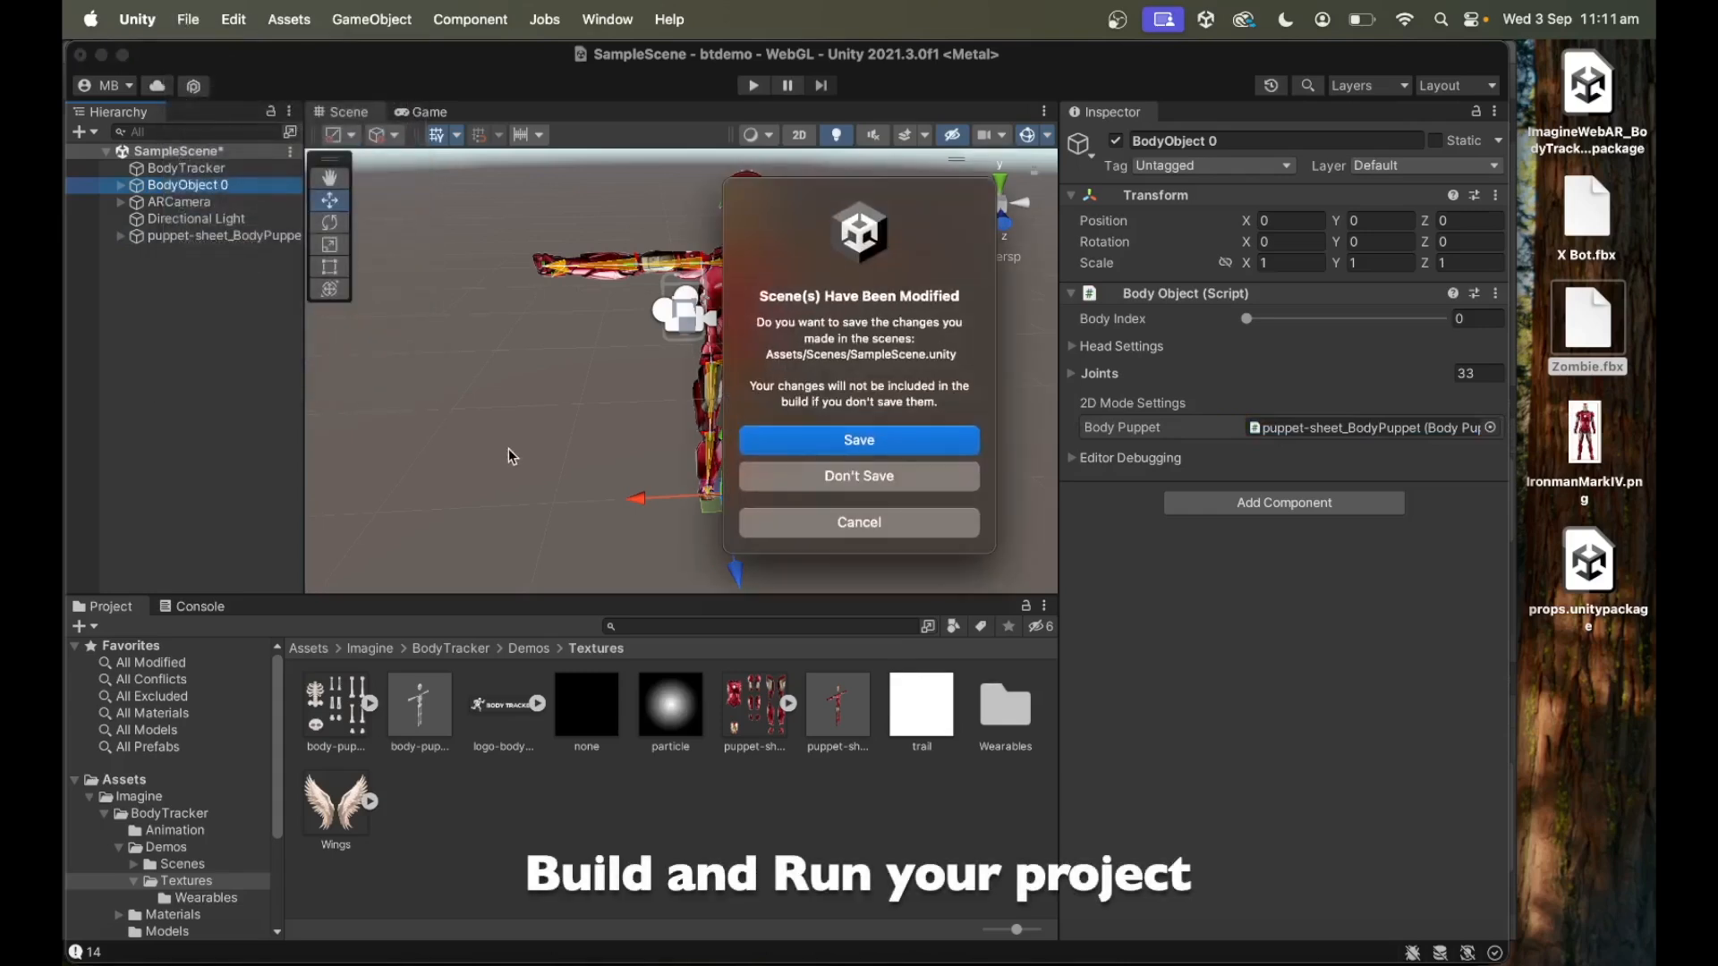
{"action": "left_click", "coordinate": [846, 440]}
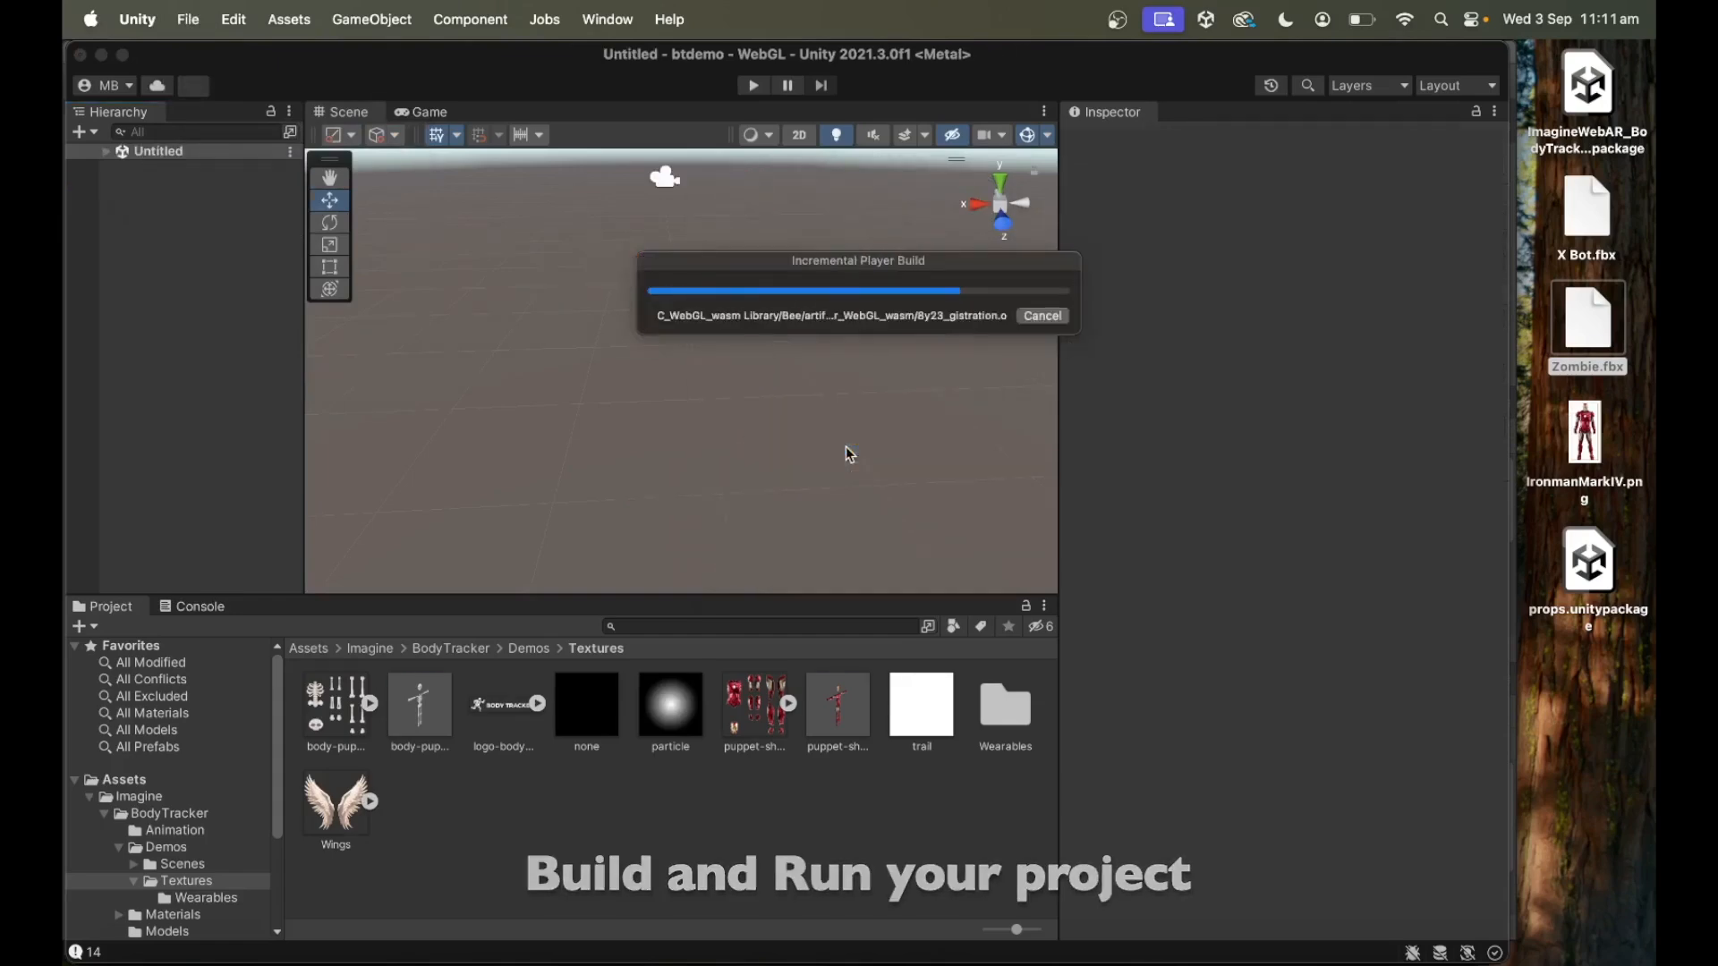